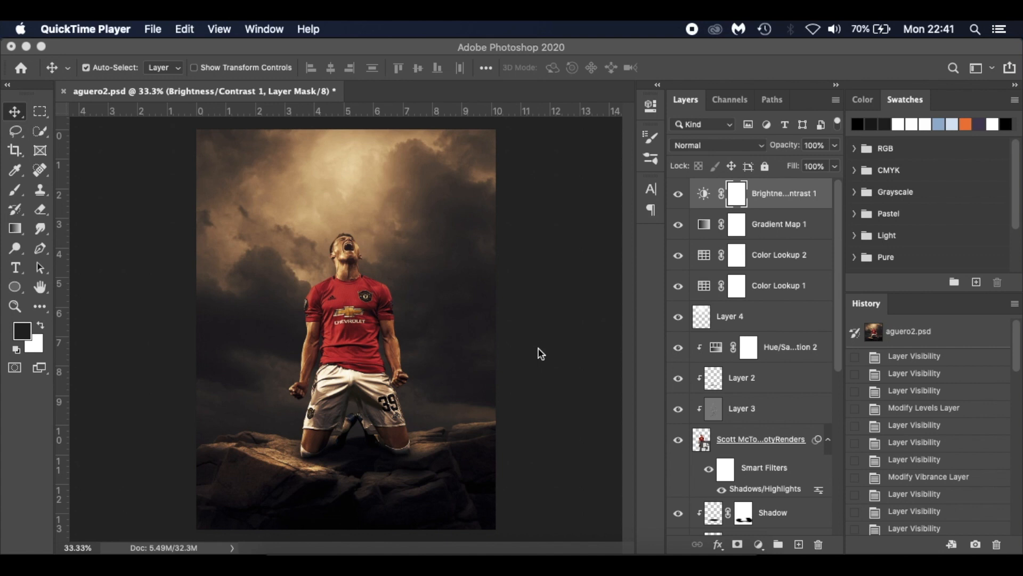
Create a new blank document 1200 pixels wide and 1600 pixels high with a resolution of 300 pixels/centimeter
{"action": "left_click", "coordinate": [541, 339]}
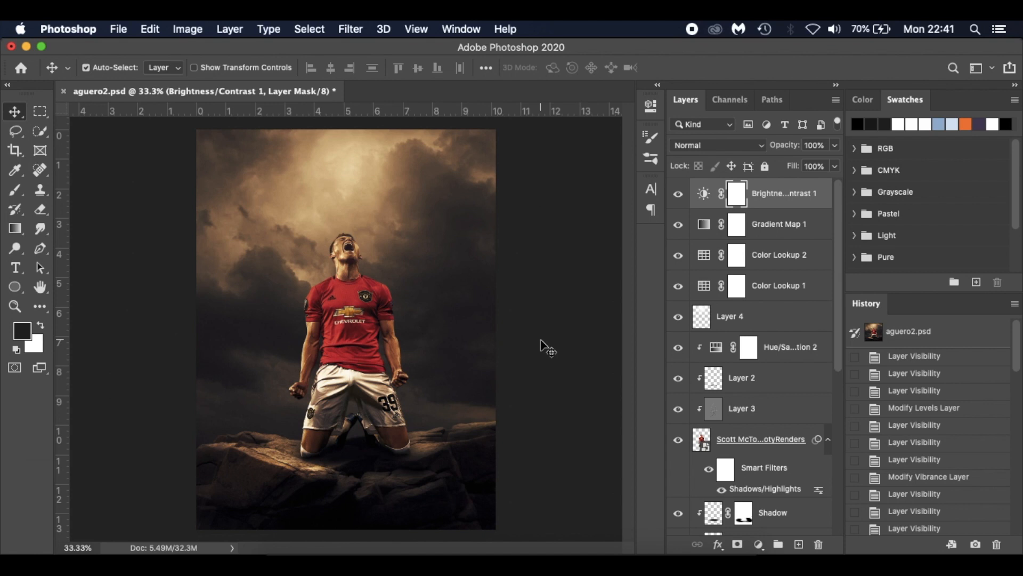
{"action": "key", "text": "super+n"}
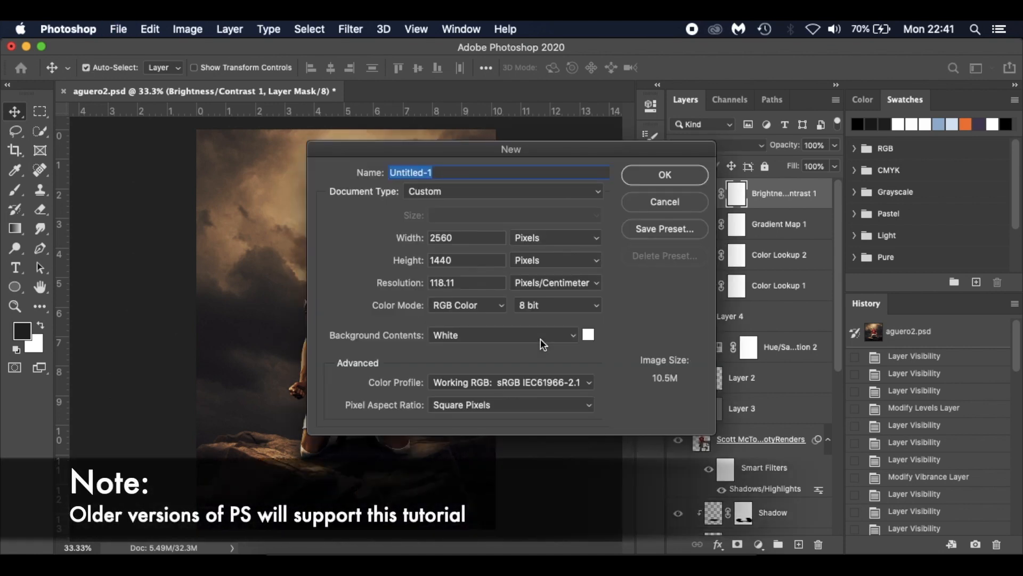
{"action": "double_click", "coordinate": [474, 239]}
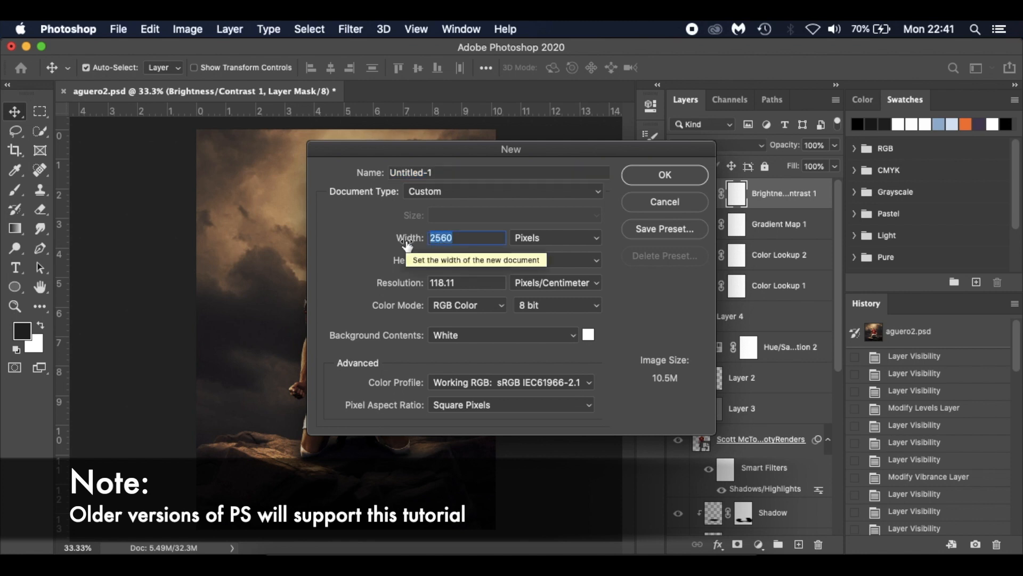
{"action": "type", "text": "1200"}
{"action": "key", "text": "Tab"}
{"action": "type", "text": "1600"}
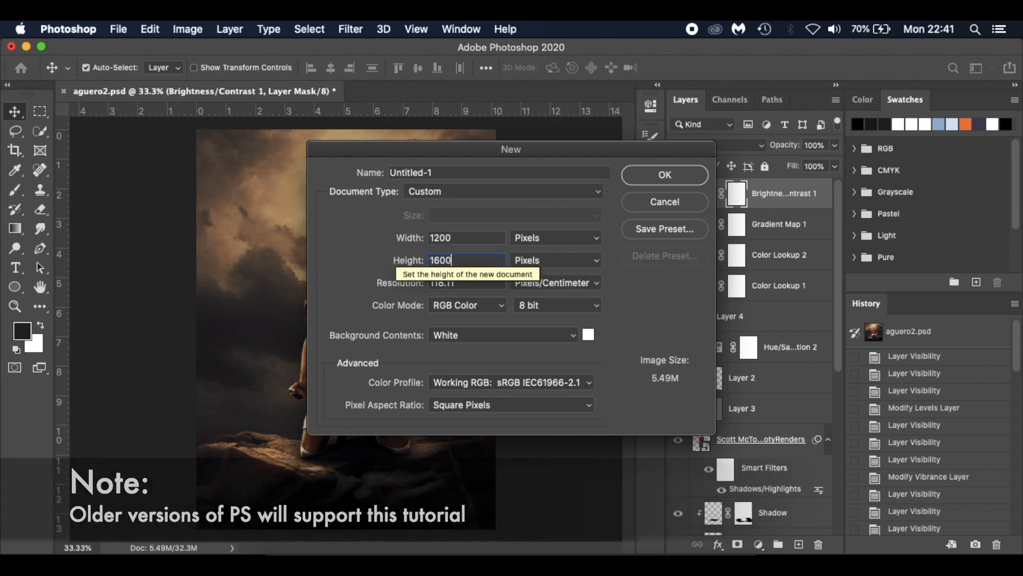
{"action": "key", "text": "Tab"}
{"action": "type", "text": "300"}
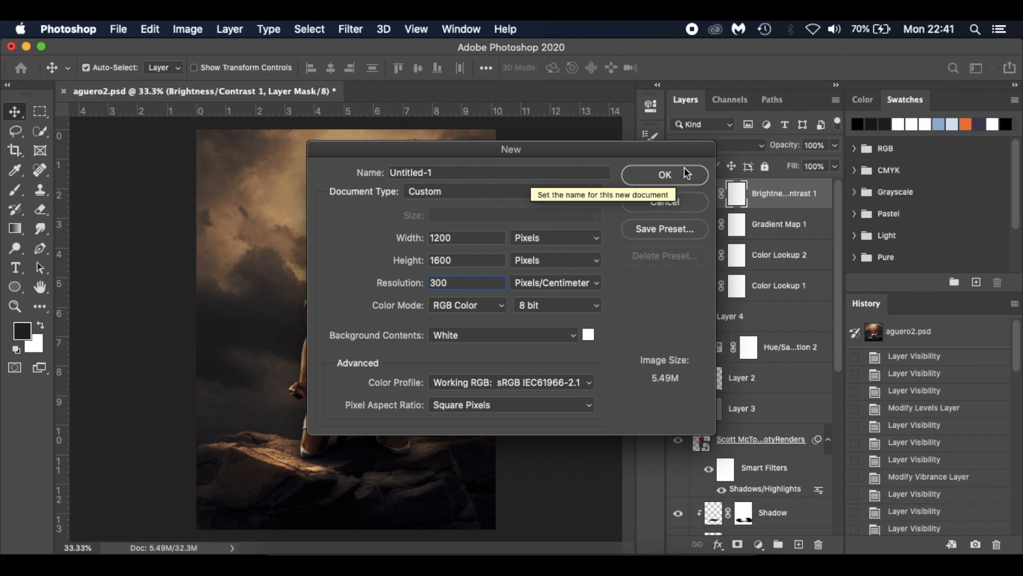
{"action": "left_click", "coordinate": [665, 175]}
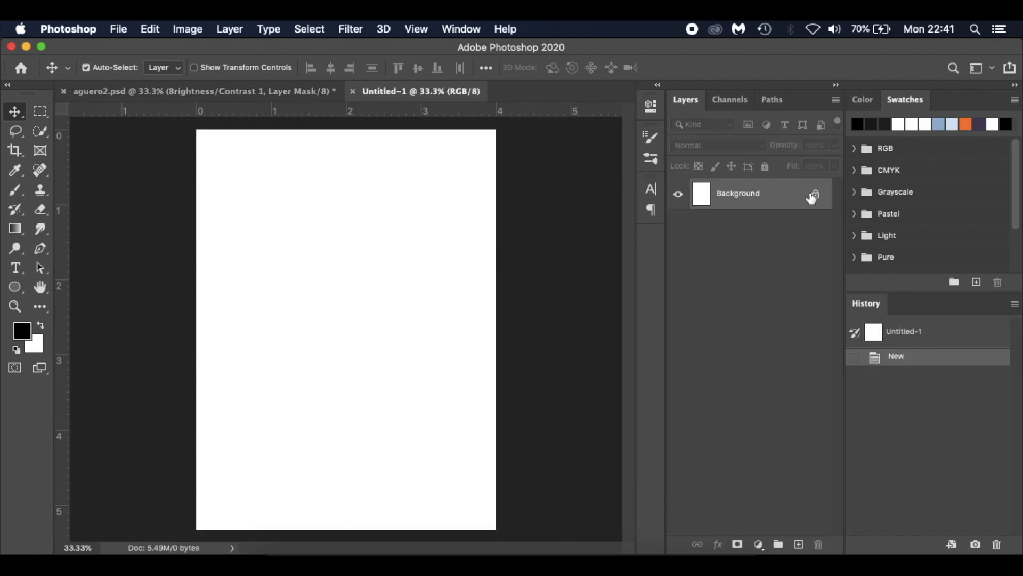
Unlock the Background layer and fill it with black
{"action": "left_click_drag", "start_coordinate": [815, 194], "coordinate": [818, 544]}
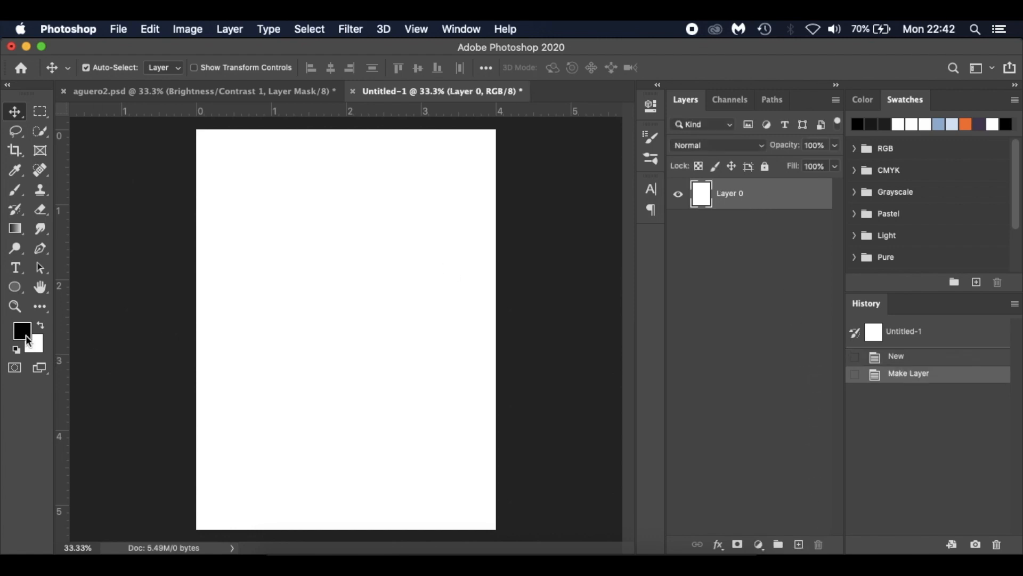
{"action": "key", "text": "alt+BackSpace"}
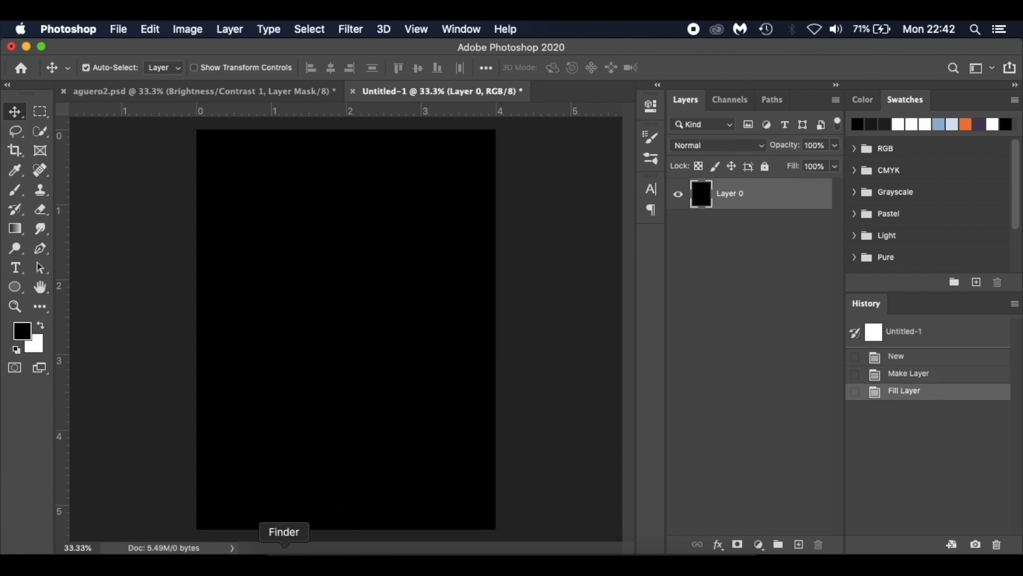
Place the rocky coast image from Finder into the new document, enlarged to span the canvas width with the rocks along the bottom
{"action": "left_click", "coordinate": [283, 553]}
{"action": "left_click_drag", "start_coordinate": [371, 150], "coordinate": [434, 308]}
{"action": "left_click_drag", "start_coordinate": [446, 258], "coordinate": [410, 370]}
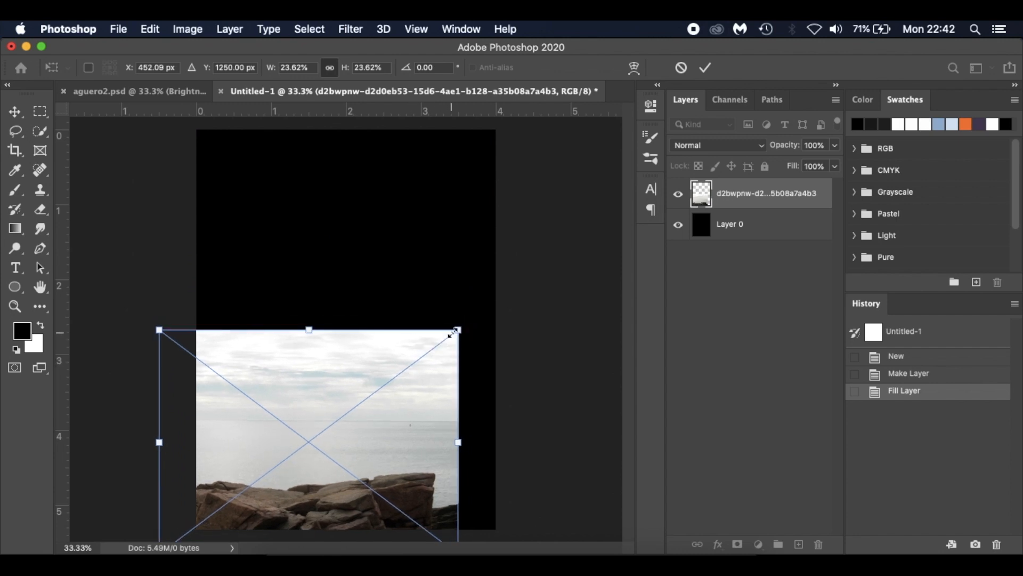
{"action": "left_click_drag", "start_coordinate": [454, 332], "coordinate": [554, 242]}
{"action": "scroll", "coordinate": [504, 371], "scroll_direction": "down", "scroll_amount": 2}
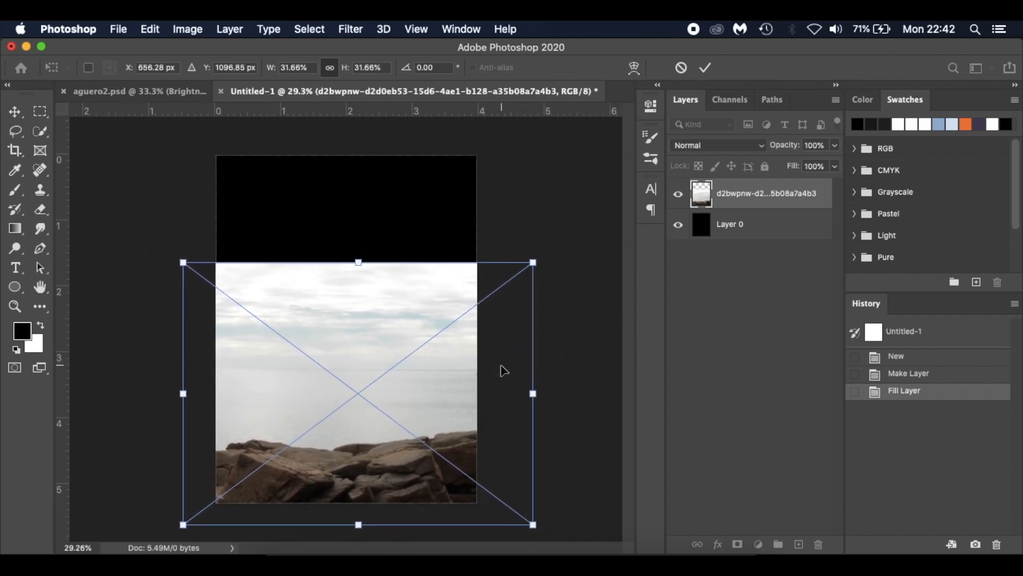
{"action": "left_click_drag", "start_coordinate": [445, 366], "coordinate": [441, 351]}
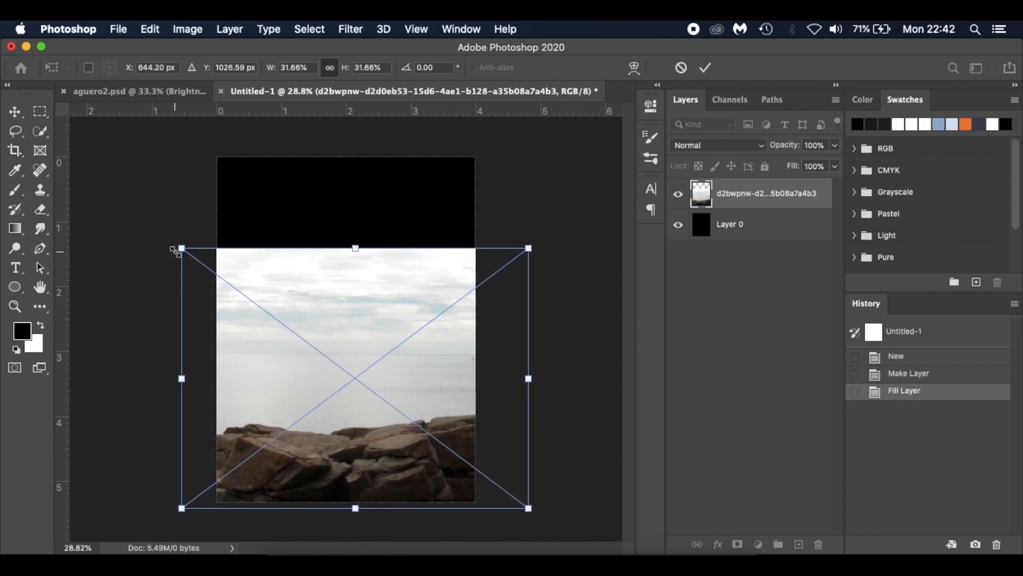
{"action": "left_click_drag", "start_coordinate": [182, 249], "coordinate": [167, 237]}
{"action": "left_click_drag", "start_coordinate": [388, 312], "coordinate": [403, 313]}
{"action": "key", "text": "Return"}
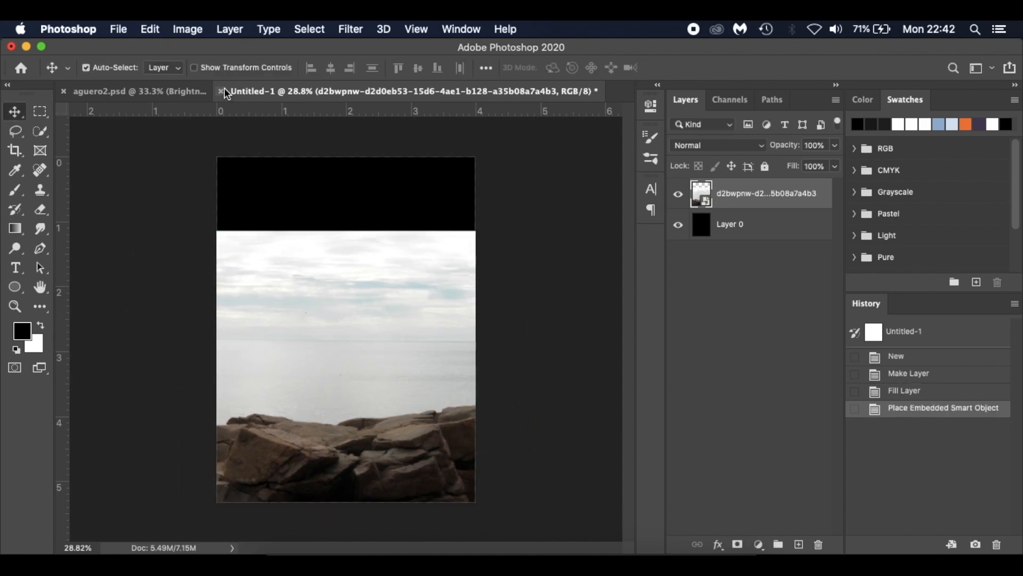
Check the finished composite in aguero2.psd, and slightly shift the placed rock image in the new document
{"action": "left_click", "coordinate": [187, 90]}
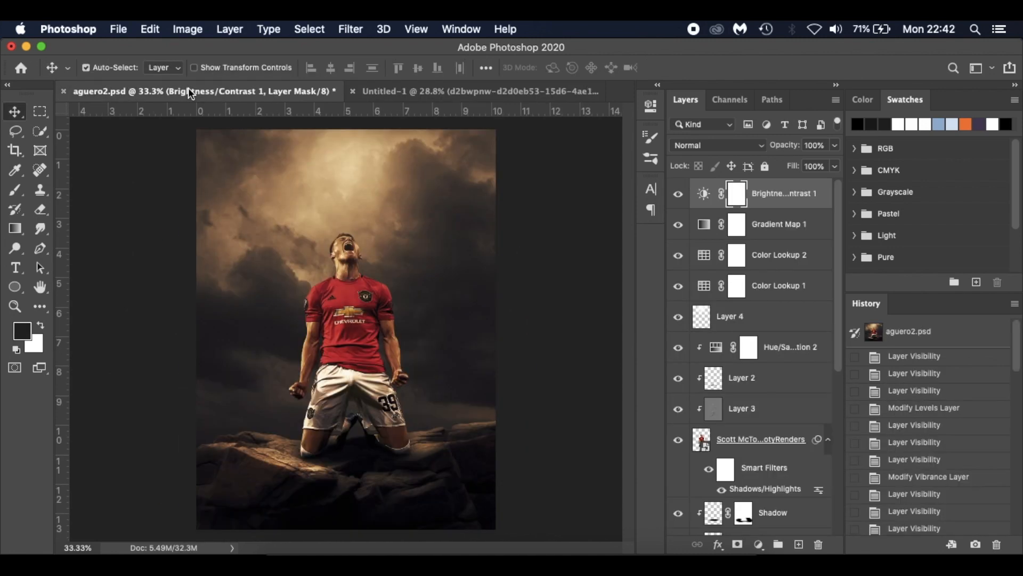
{"action": "left_click", "coordinate": [389, 86]}
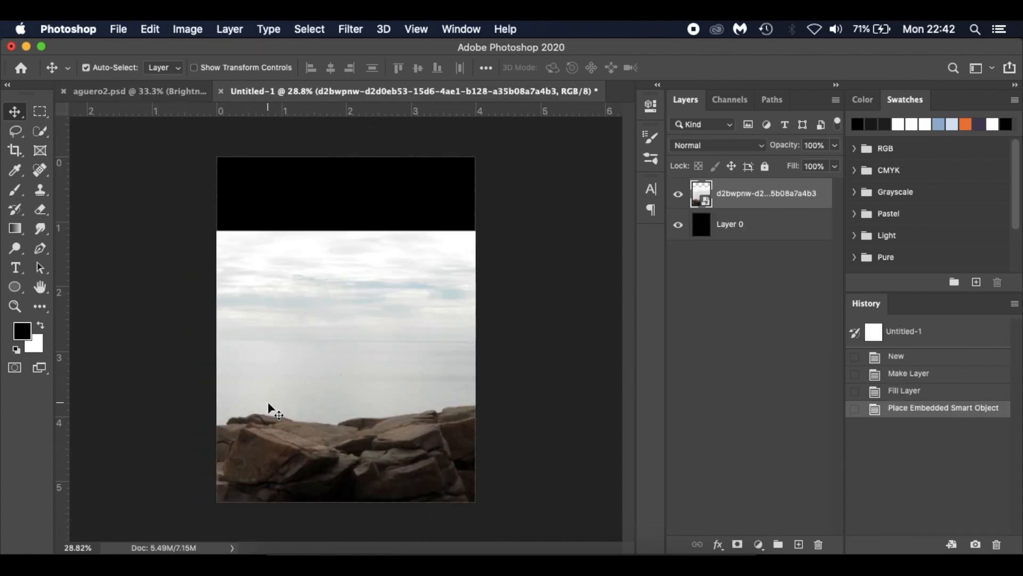
{"action": "left_click_drag", "start_coordinate": [268, 399], "coordinate": [277, 404]}
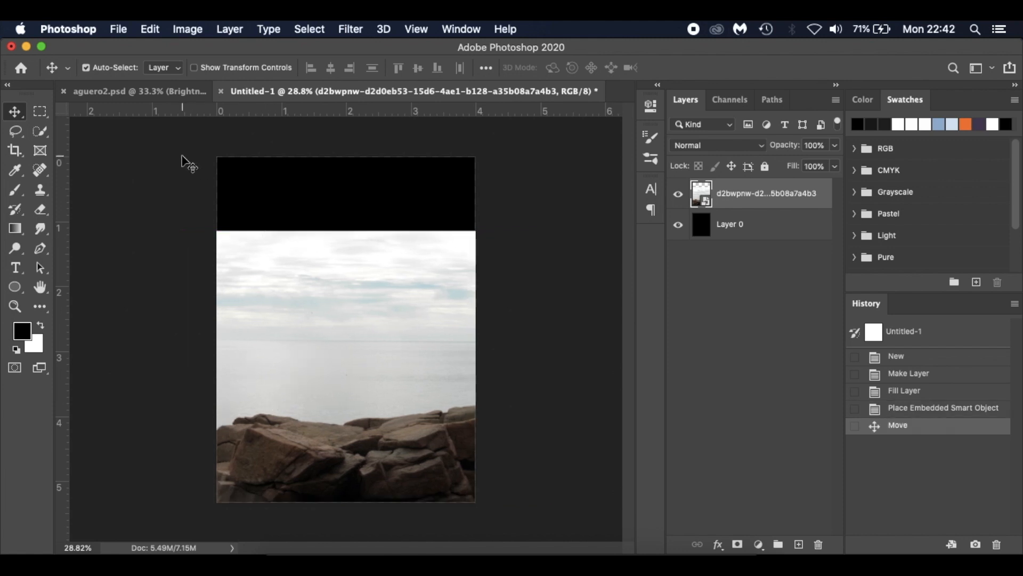
Compare the rock placement and empty sky area with the finished composite in aguero2.psd
{"action": "left_click", "coordinate": [175, 92]}
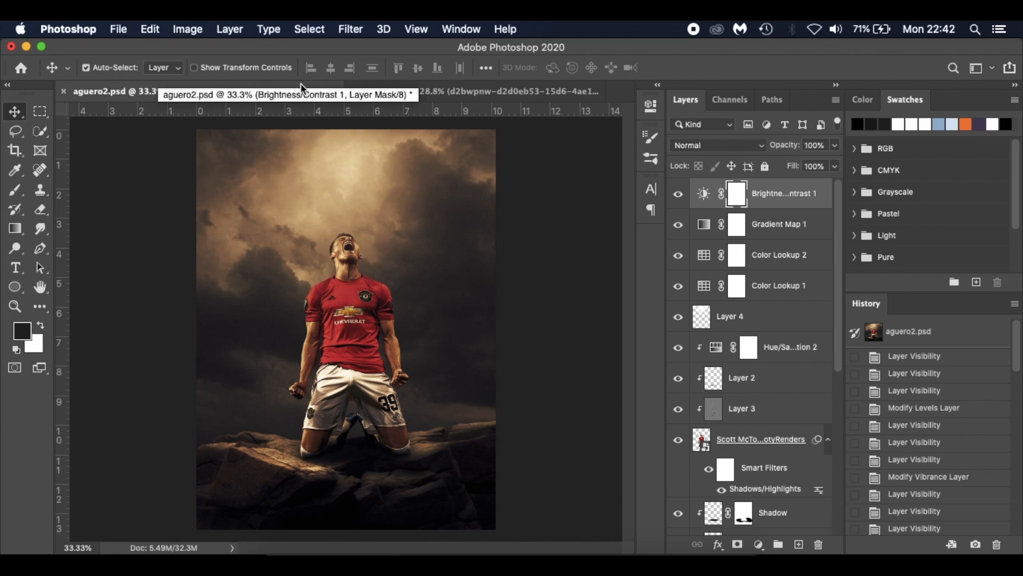
{"action": "left_click", "coordinate": [418, 91]}
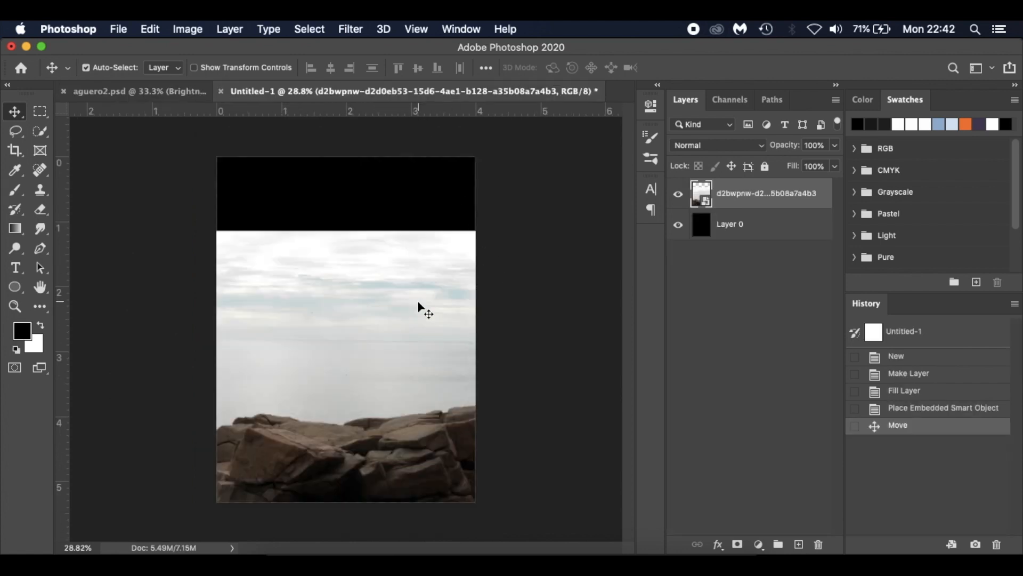
{"action": "key", "text": "super+0"}
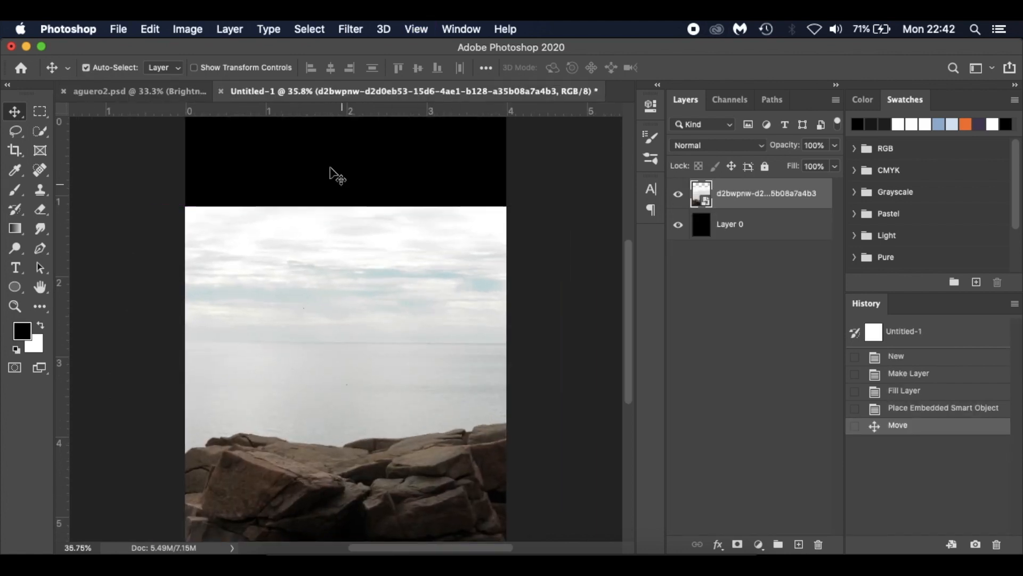
{"action": "left_click", "coordinate": [183, 86]}
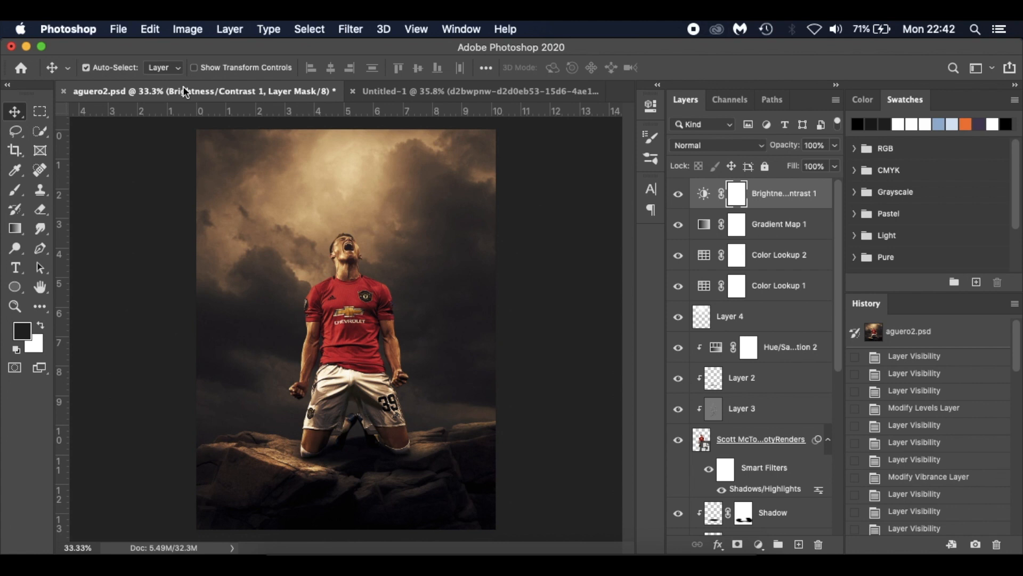
{"action": "left_click", "coordinate": [395, 93]}
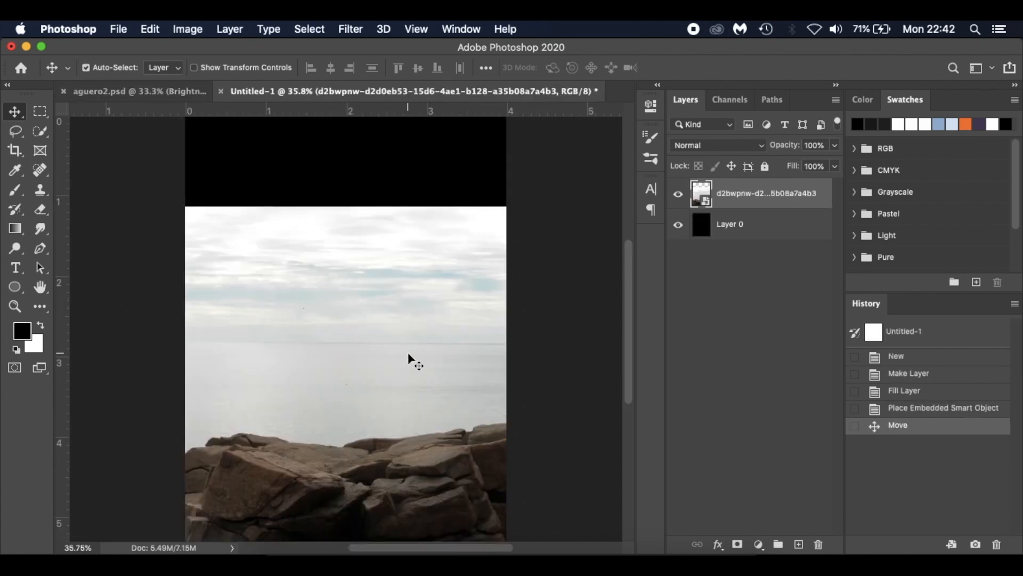
Quick-select the sky and sea in the rock image, invert the selection and add it as a layer mask
{"action": "key", "text": "w"}
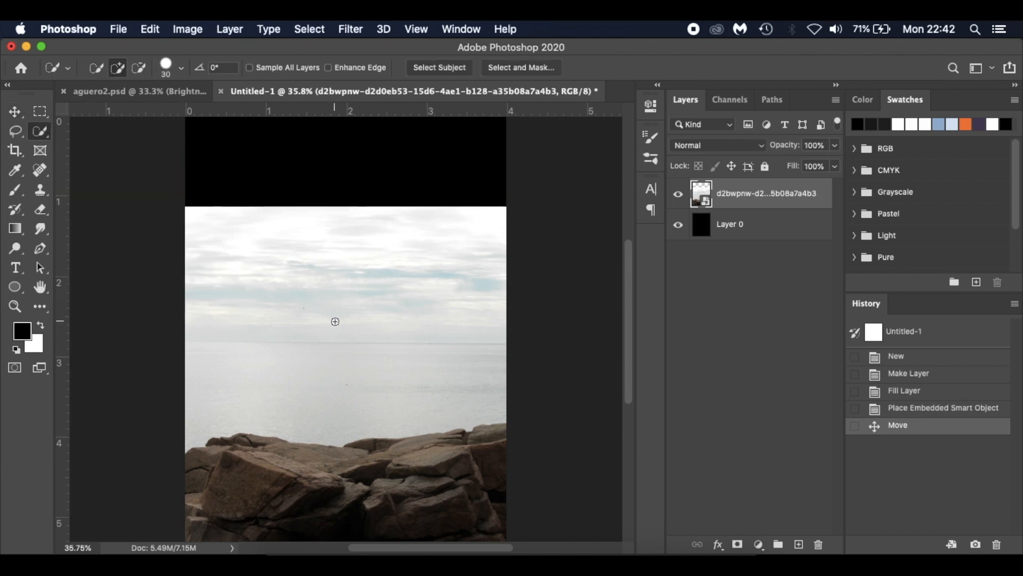
{"action": "left_click", "coordinate": [271, 378]}
{"action": "left_click_drag", "start_coordinate": [383, 374], "coordinate": [438, 327]}
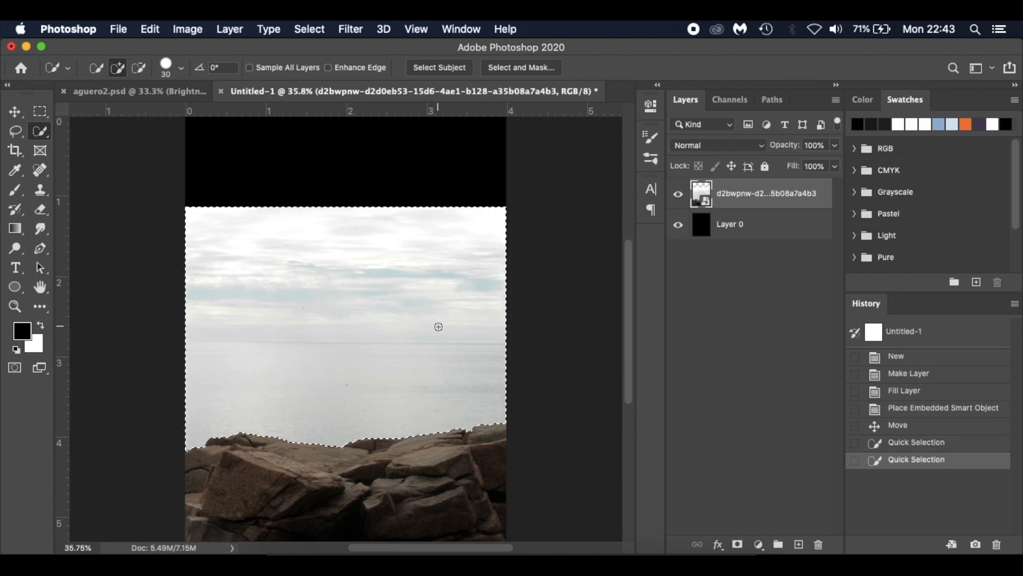
{"action": "key", "text": "super+shift+i"}
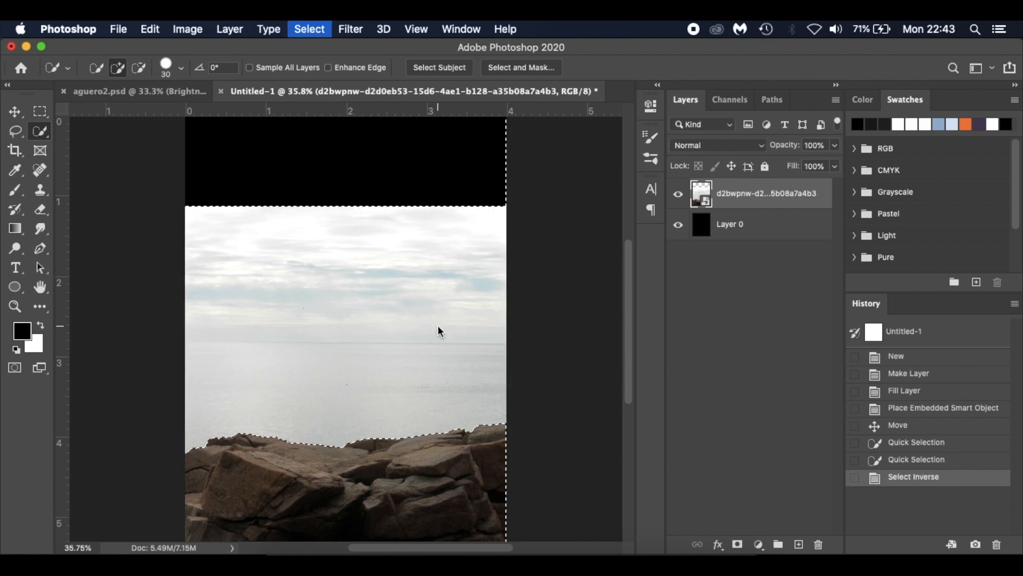
{"action": "left_click", "coordinate": [737, 544]}
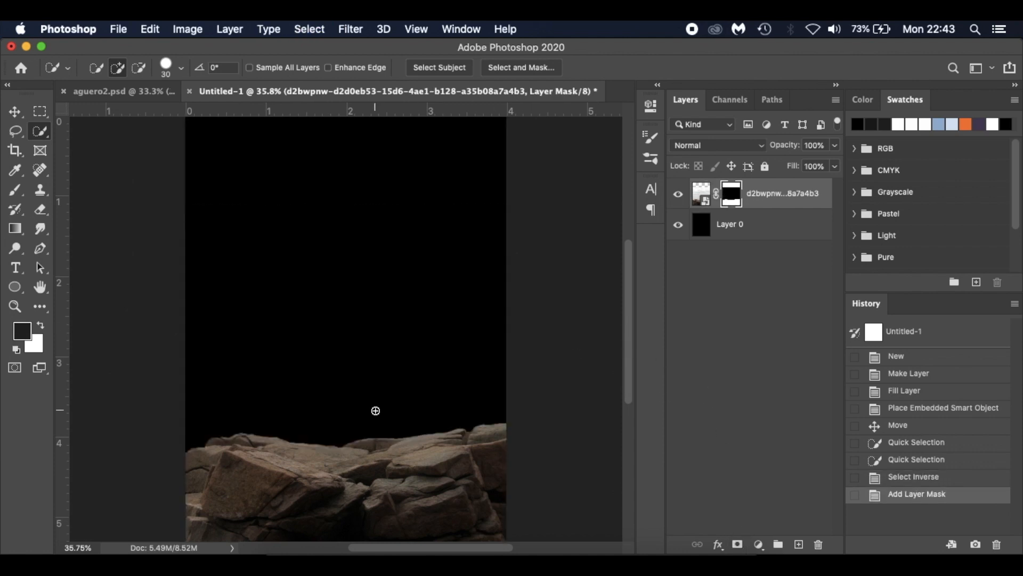
Refine the rock layer's mask in Select and Mask with an edge detection radius of 4 px
{"action": "scroll", "coordinate": [387, 448], "scroll_direction": "up", "scroll_amount": 3}
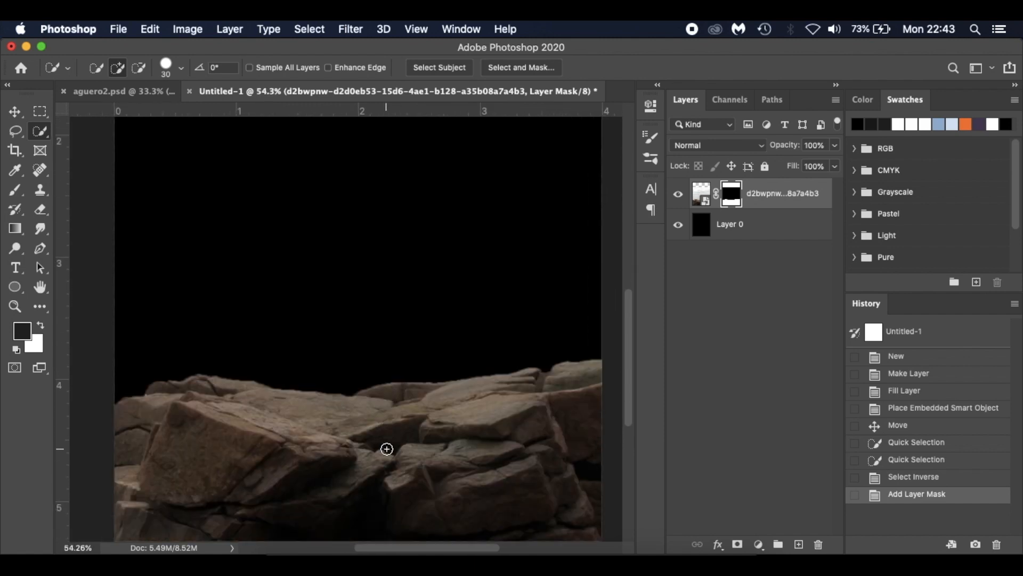
{"action": "right_click", "coordinate": [732, 196]}
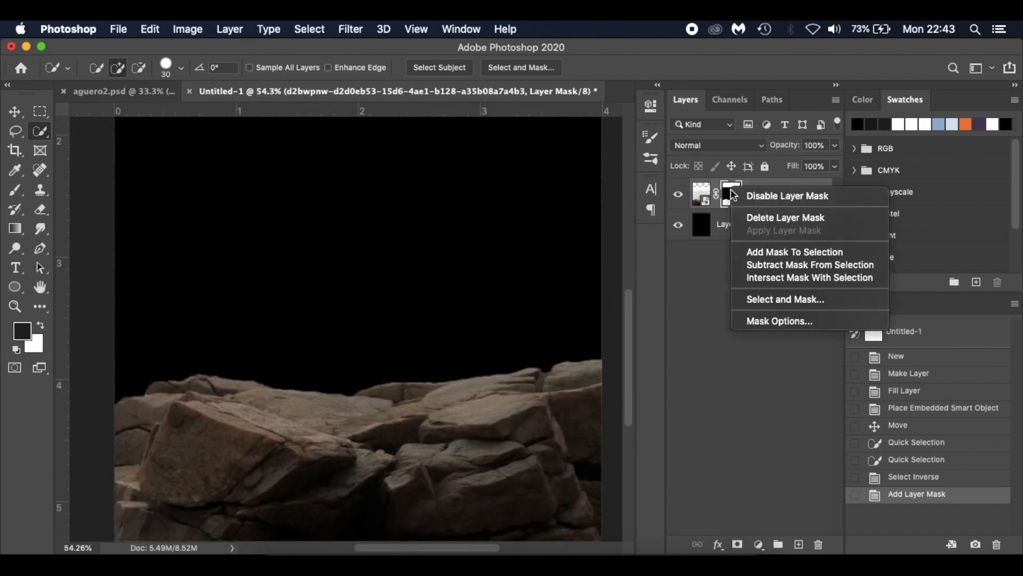
{"action": "left_click", "coordinate": [768, 299]}
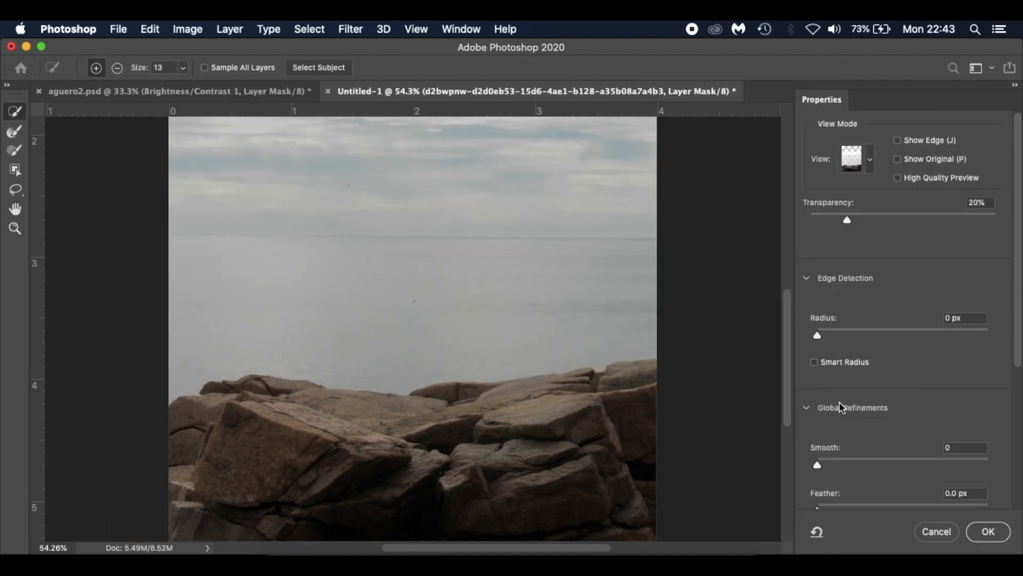
{"action": "left_click_drag", "start_coordinate": [821, 337], "coordinate": [848, 339]}
{"action": "left_click_drag", "start_coordinate": [855, 334], "coordinate": [857, 333]}
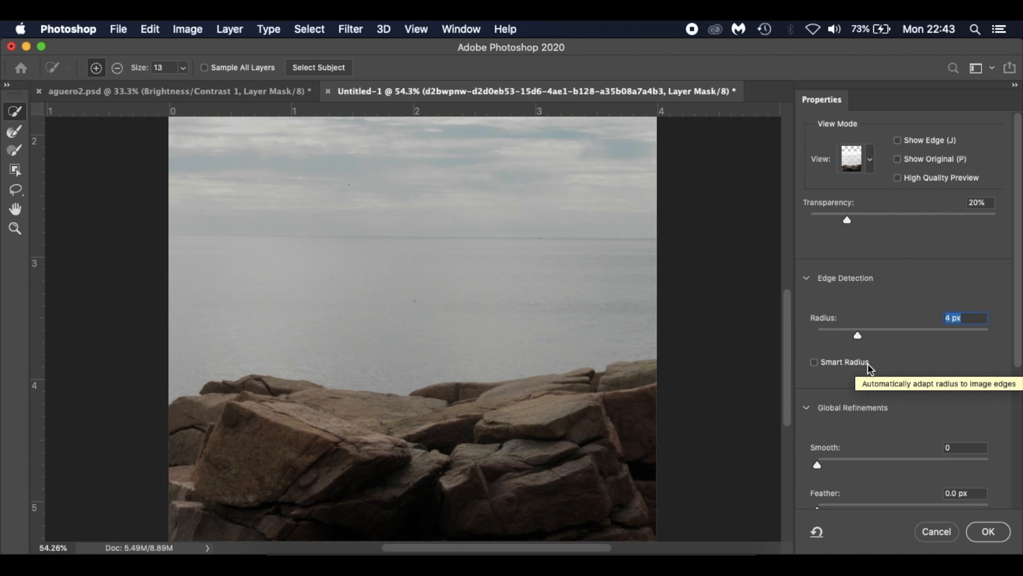
{"action": "left_click", "coordinate": [988, 531]}
Apply the Select and Mask refinement to the rock layer and inspect the masked rock edge
{"action": "key", "text": "super+minus"}
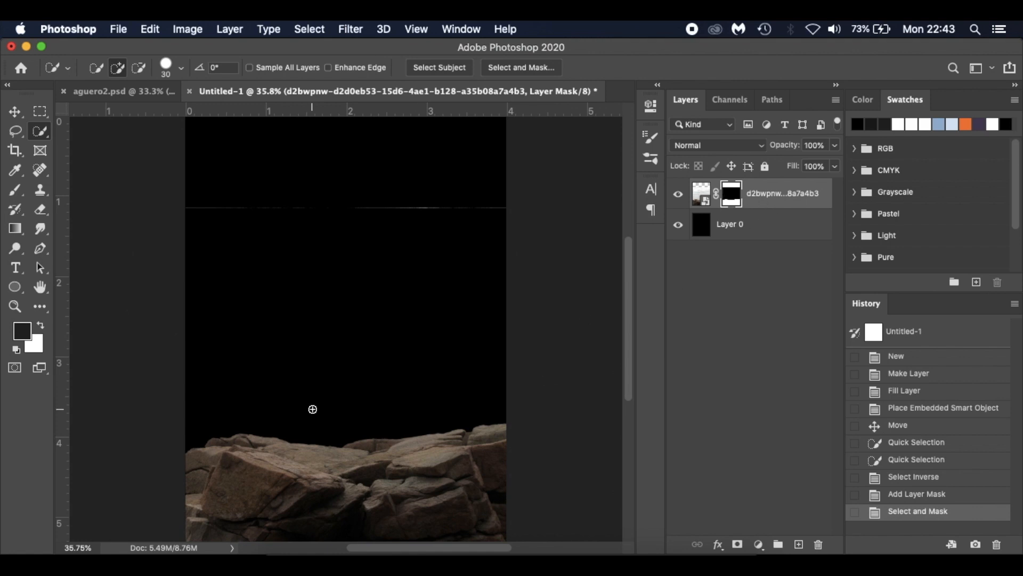
{"action": "scroll", "coordinate": [317, 405], "scroll_direction": "up", "scroll_amount": 5}
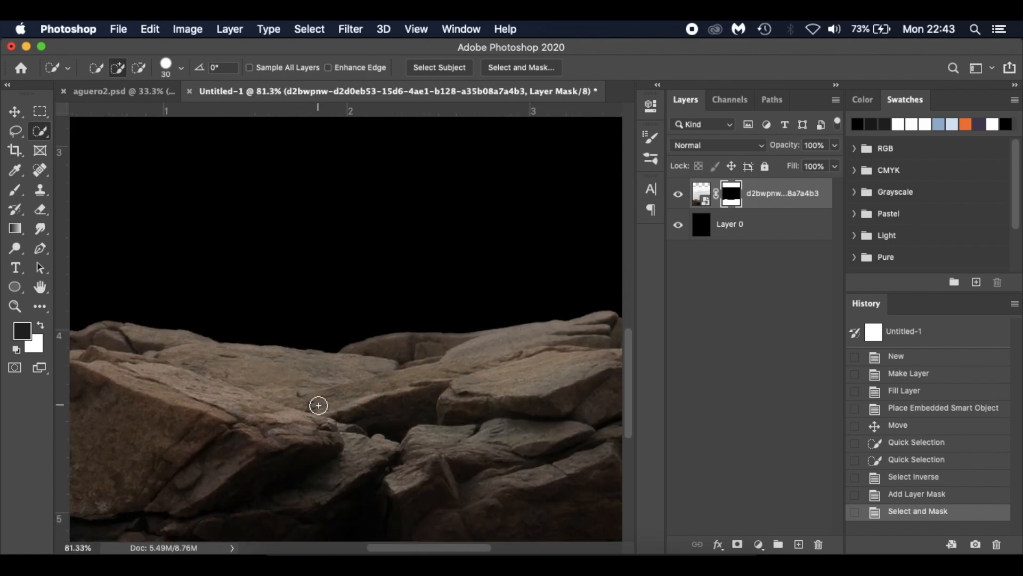
{"action": "scroll", "coordinate": [318, 405], "scroll_direction": "down", "scroll_amount": 5}
{"action": "scroll", "coordinate": [319, 405], "scroll_direction": "down", "scroll_amount": 2}
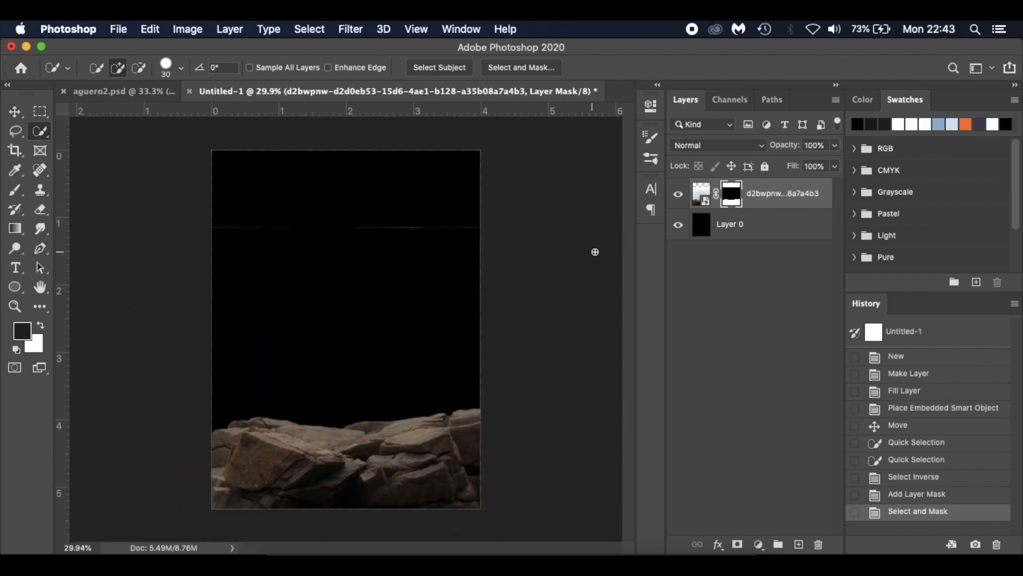
Show the rock layer's mask on its own and paint black along the upper white strip's edge with a 175 px Hard Round brush
{"action": "left_click", "coordinate": [734, 203], "text": "alt"}
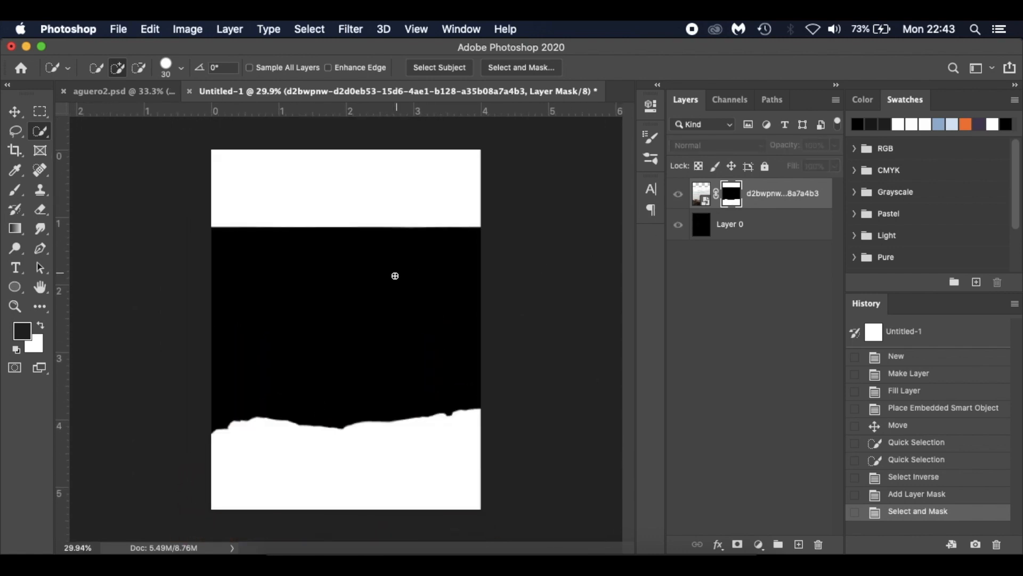
{"action": "left_click", "coordinate": [40, 326]}
{"action": "key", "text": "d"}
{"action": "key", "text": "b"}
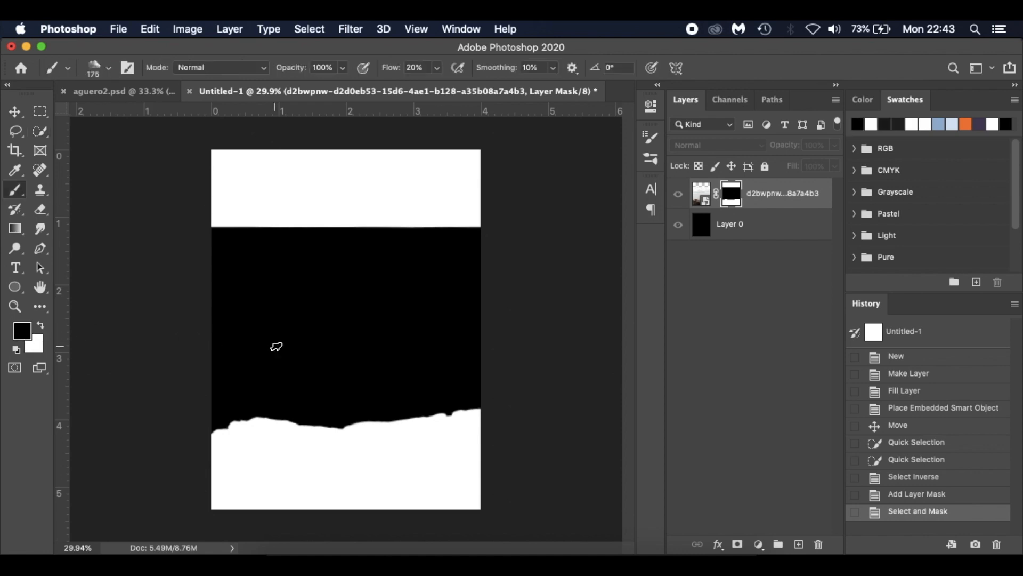
{"action": "right_click", "coordinate": [310, 284]}
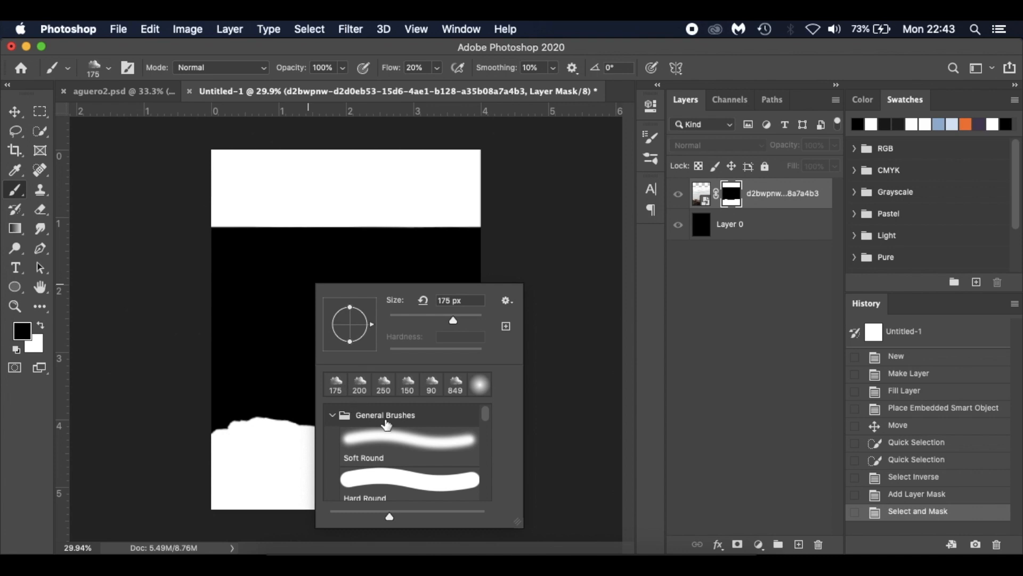
{"action": "left_click", "coordinate": [384, 480]}
{"action": "left_click_drag", "start_coordinate": [256, 252], "coordinate": [208, 238]}
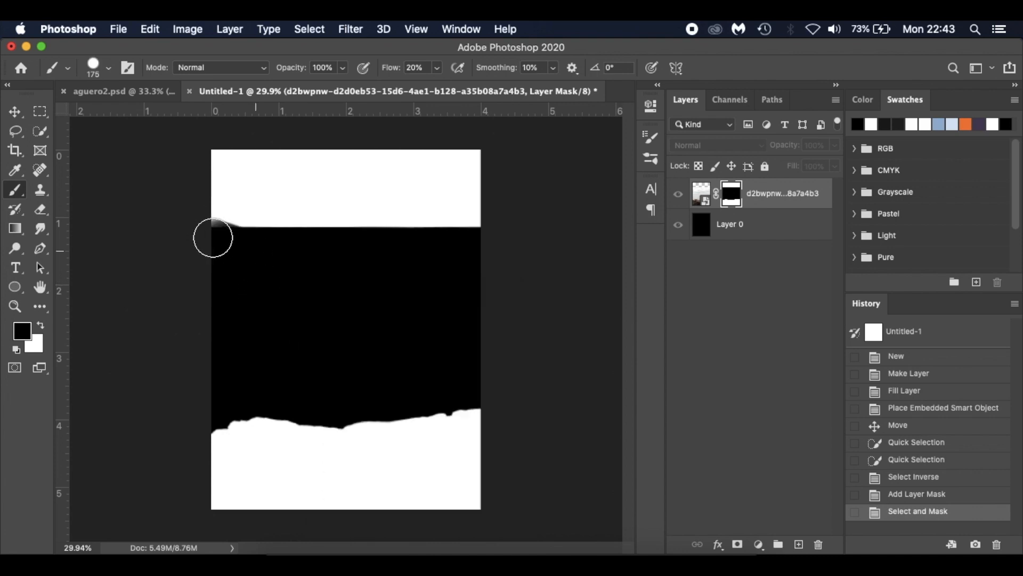
Paint the upper white strip of the mask black with brush flow 100% and size 600 px, and return to the normal image view
{"action": "left_click_drag", "start_coordinate": [392, 68], "coordinate": [596, 83]}
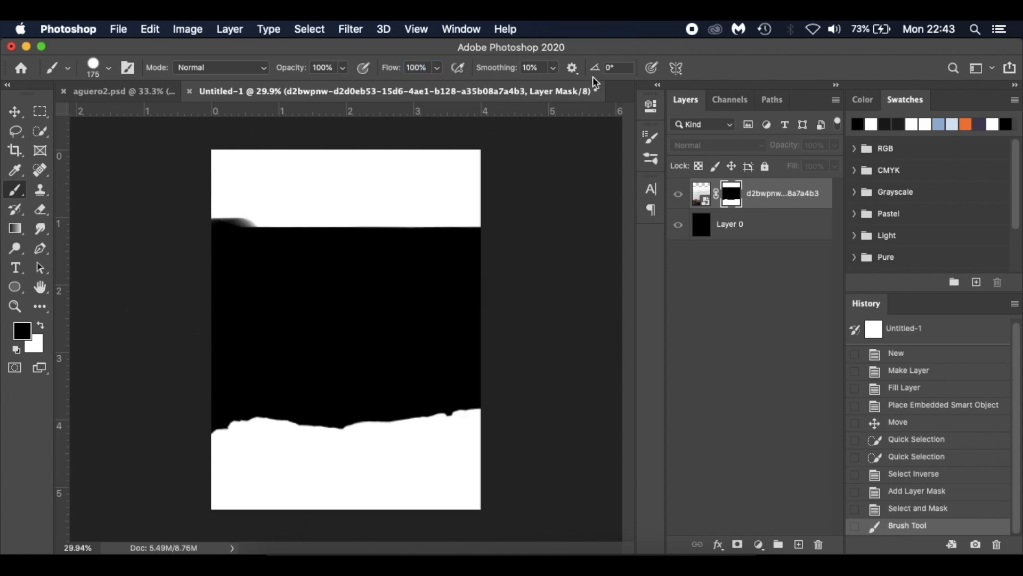
{"action": "key", "text": "bracketright"}
{"action": "key", "text": "bracketright"}
{"action": "key", "text": "bracketright"}
{"action": "key", "text": "bracketright"}
{"action": "key", "text": "bracketright"}
{"action": "key", "text": "bracketright"}
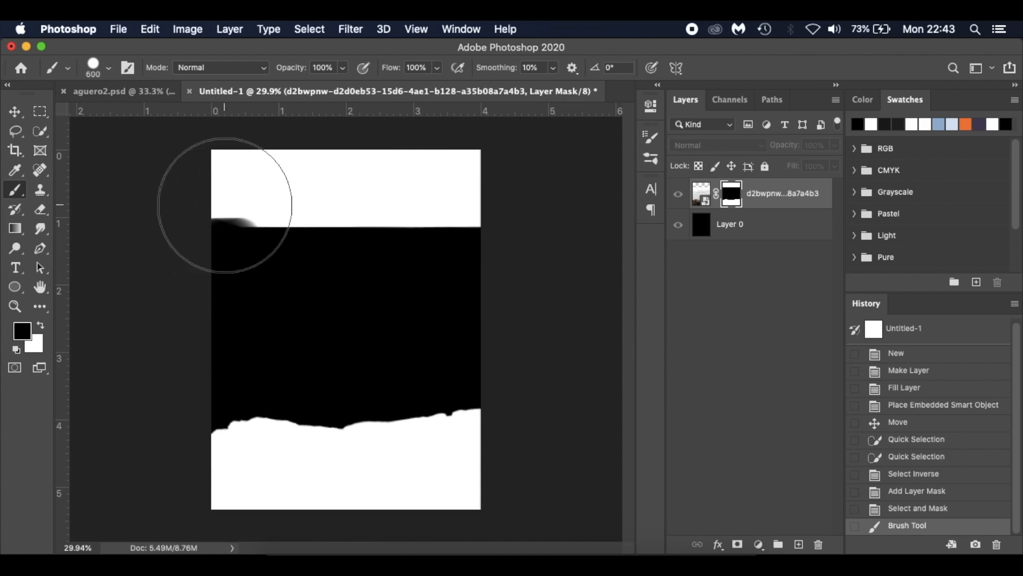
{"action": "left_click_drag", "start_coordinate": [225, 205], "coordinate": [526, 194]}
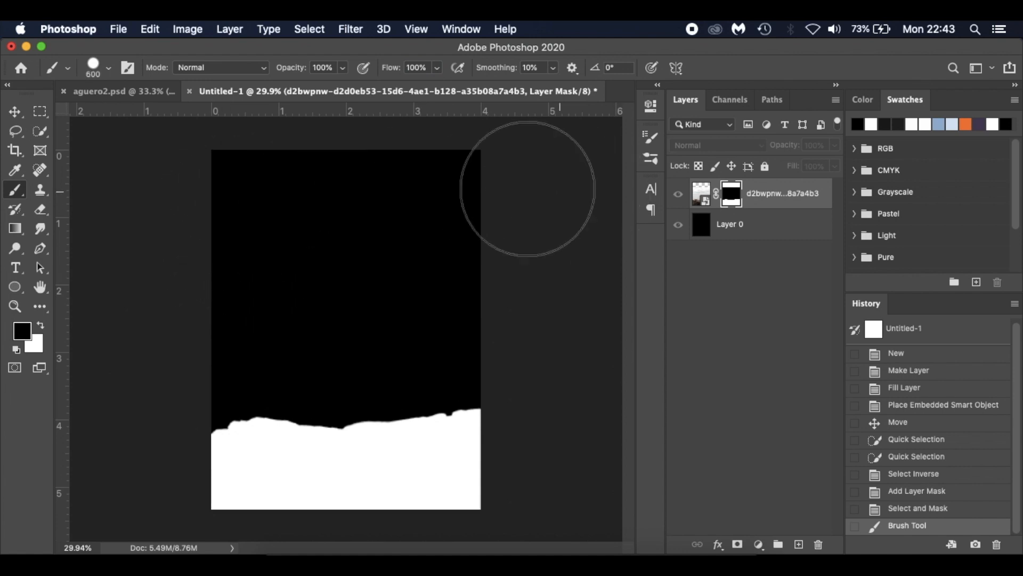
{"action": "left_click", "coordinate": [731, 193], "text": "alt"}
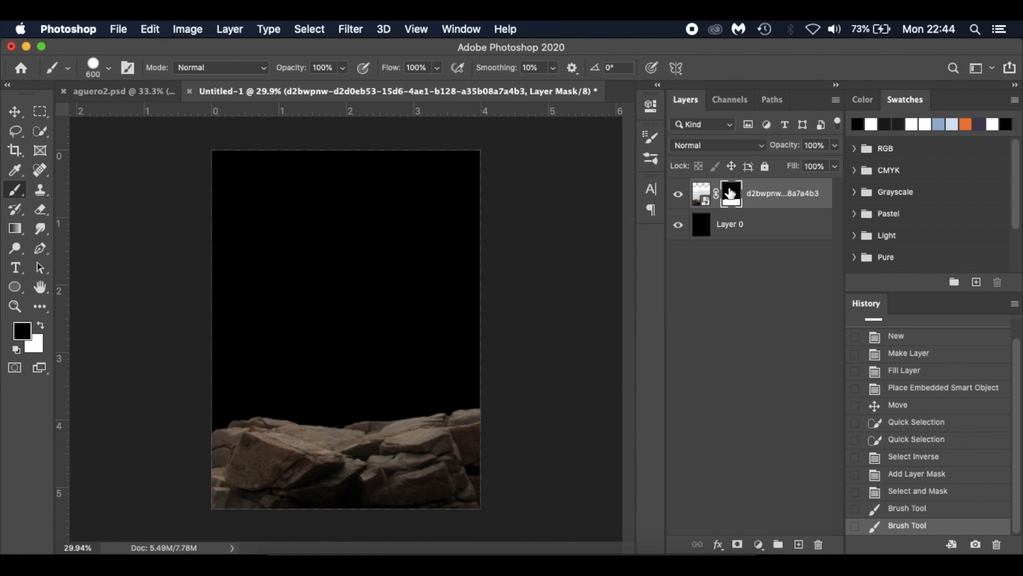
Place the stormy sky image from Finder directly above Layer 0 and enlarge it to about 19.17%
{"action": "key", "text": "v"}
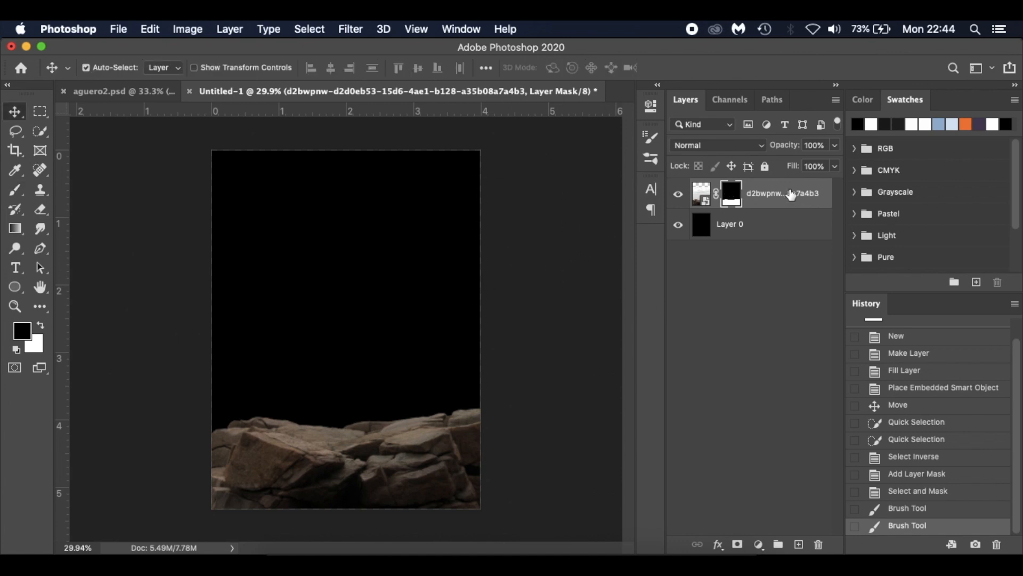
{"action": "left_click", "coordinate": [789, 232]}
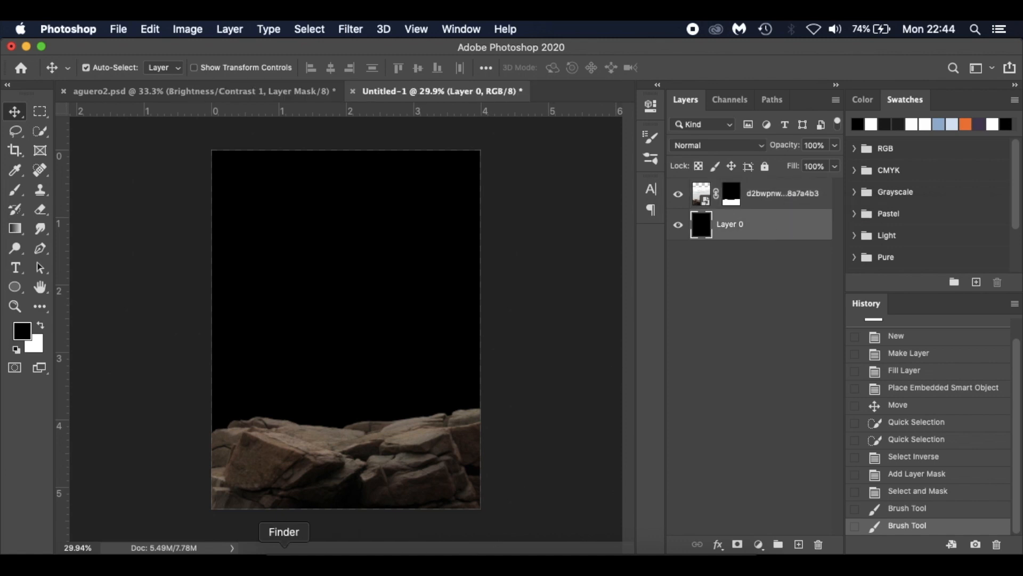
{"action": "left_click", "coordinate": [284, 550]}
{"action": "left_click_drag", "start_coordinate": [539, 150], "coordinate": [237, 458]}
{"action": "left_click_drag", "start_coordinate": [221, 147], "coordinate": [191, 101]}
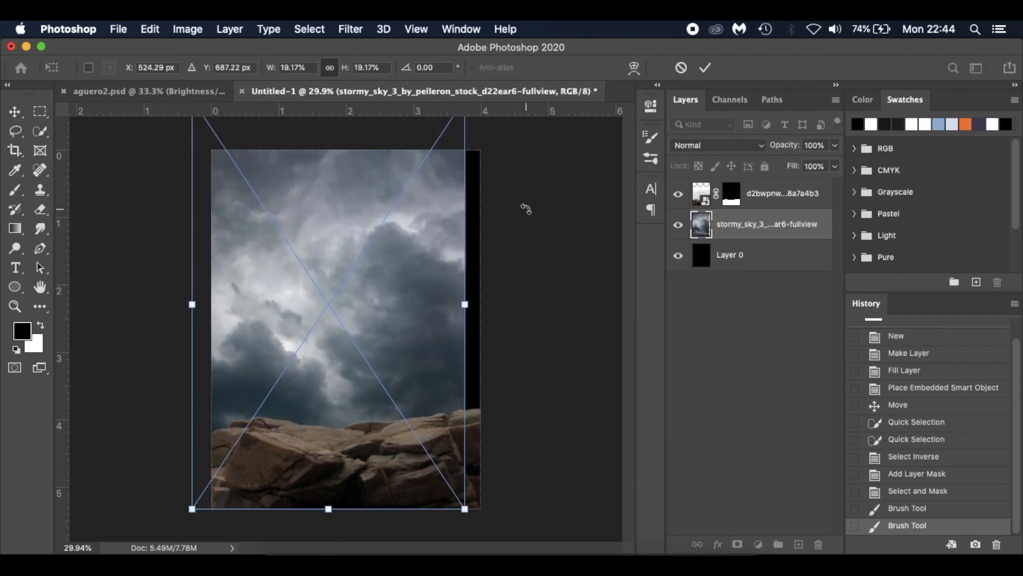
Scale the placed sky to 21.33%, position it at X 600 px and Y 343 px, and commit the placement
{"action": "key", "text": "super+0"}
{"action": "left_click_drag", "start_coordinate": [442, 152], "coordinate": [468, 111]}
{"action": "mouse_move", "coordinate": [430, 256]}
{"action": "left_mouse_down"}
{"action": "mouse_move", "coordinate": [431, 302]}
{"action": "mouse_move", "coordinate": [429, 269]}
{"action": "left_mouse_up"}
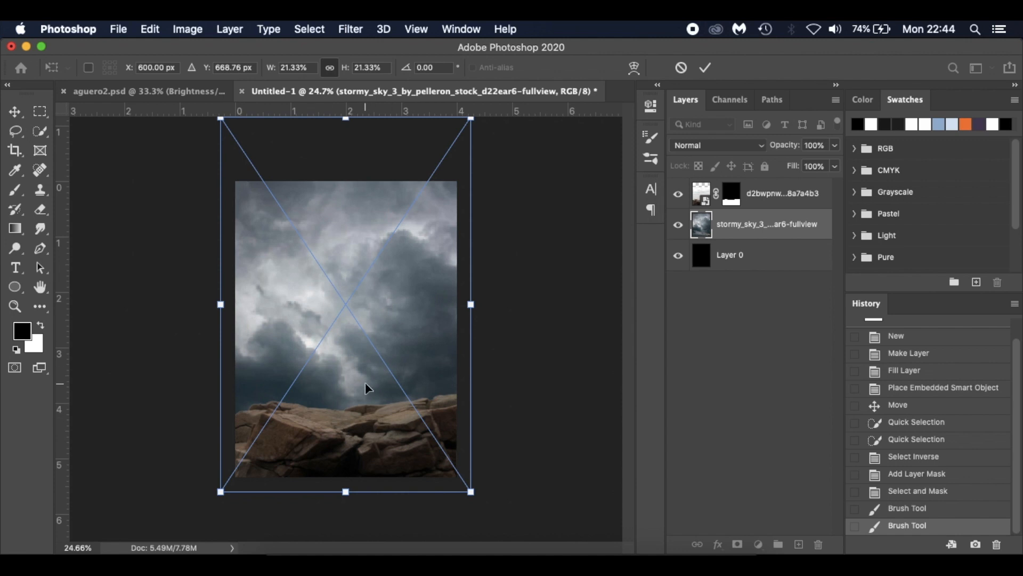
{"action": "left_click_drag", "start_coordinate": [417, 272], "coordinate": [419, 208]}
{"action": "key", "text": "Return"}
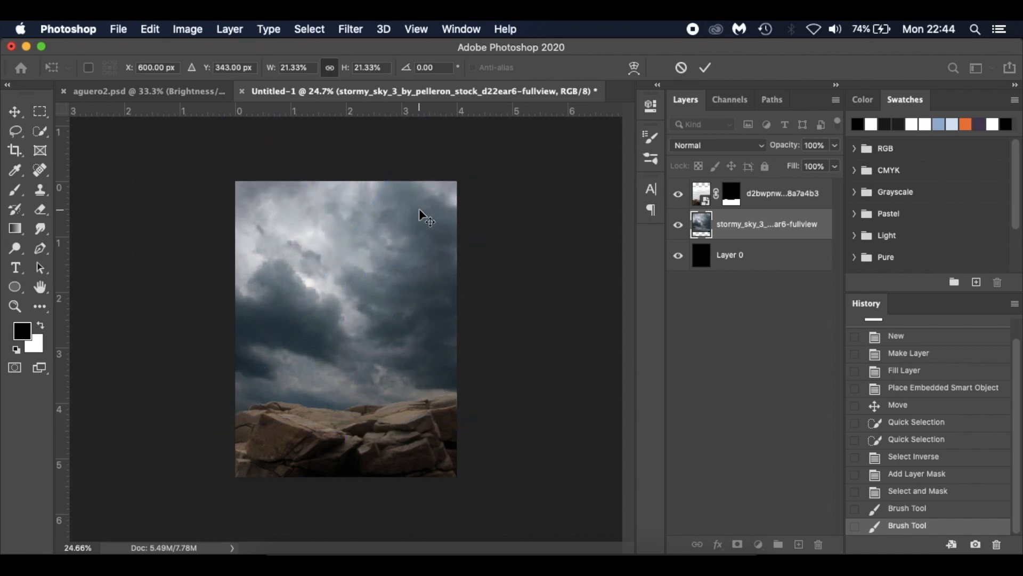
{"action": "key", "text": "super+0"}
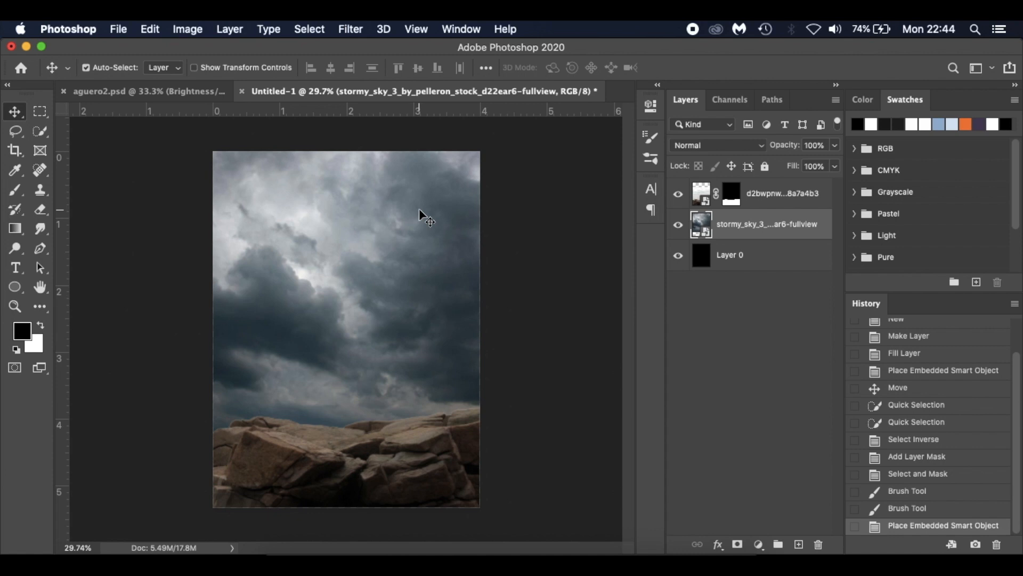
Rename the rock image layer "Rocks" and the stormy sky layer "Sky"
{"action": "double_click", "coordinate": [785, 197]}
{"action": "type", "text": "Rocks"}
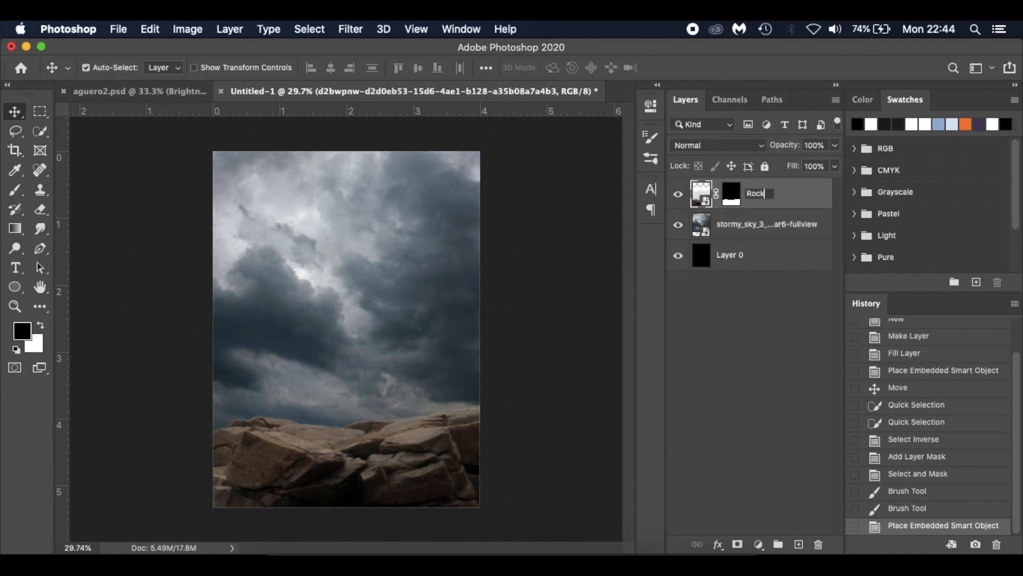
{"action": "key", "text": "Return"}
{"action": "double_click", "coordinate": [778, 226]}
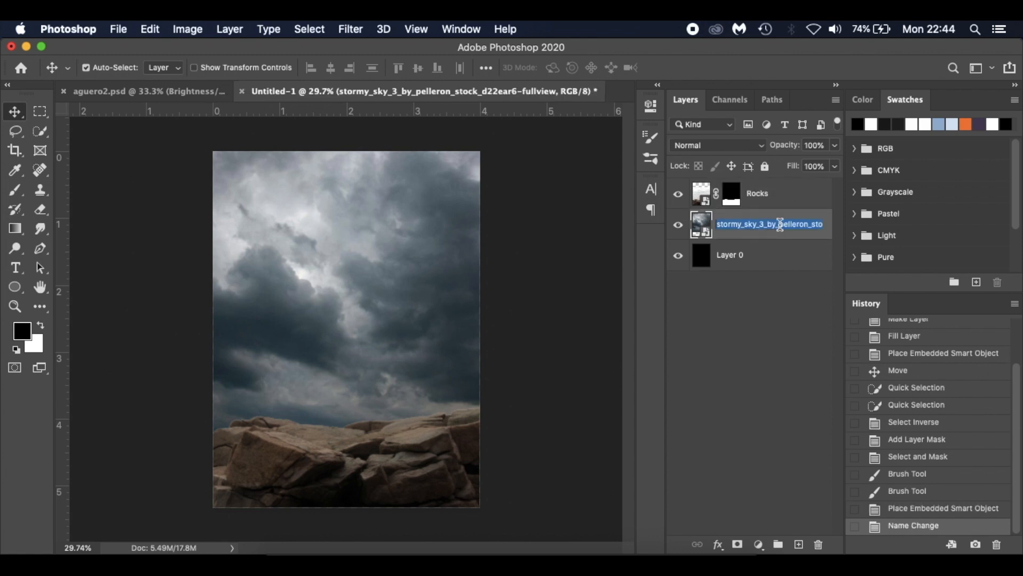
{"action": "type", "text": "Sky"}
{"action": "key", "text": "Return"}
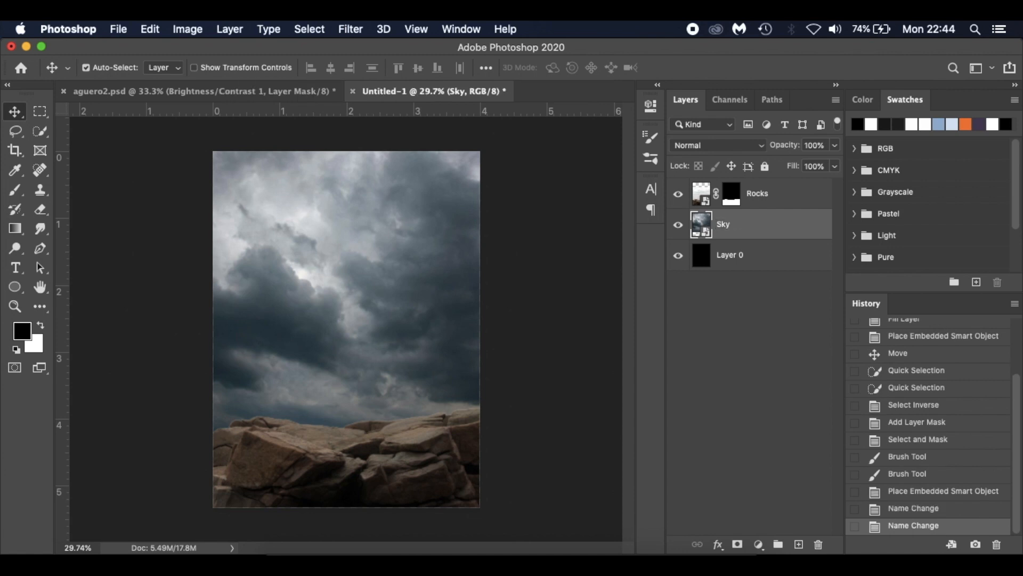
Add a Levels adjustment layer above the Rocks layer and set its shadow input level to 8
{"action": "left_click", "coordinate": [793, 197]}
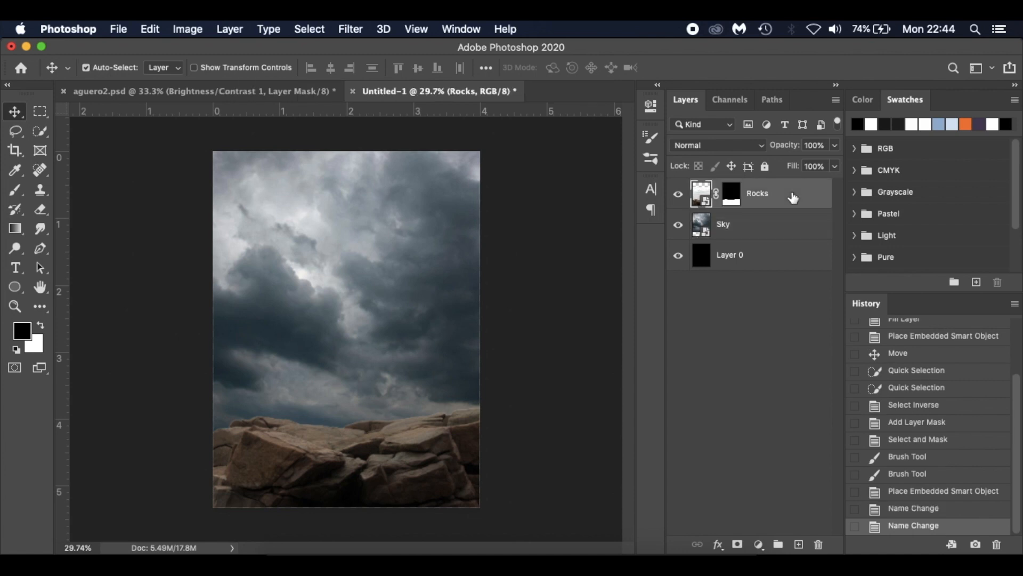
{"action": "left_click", "coordinate": [758, 545]}
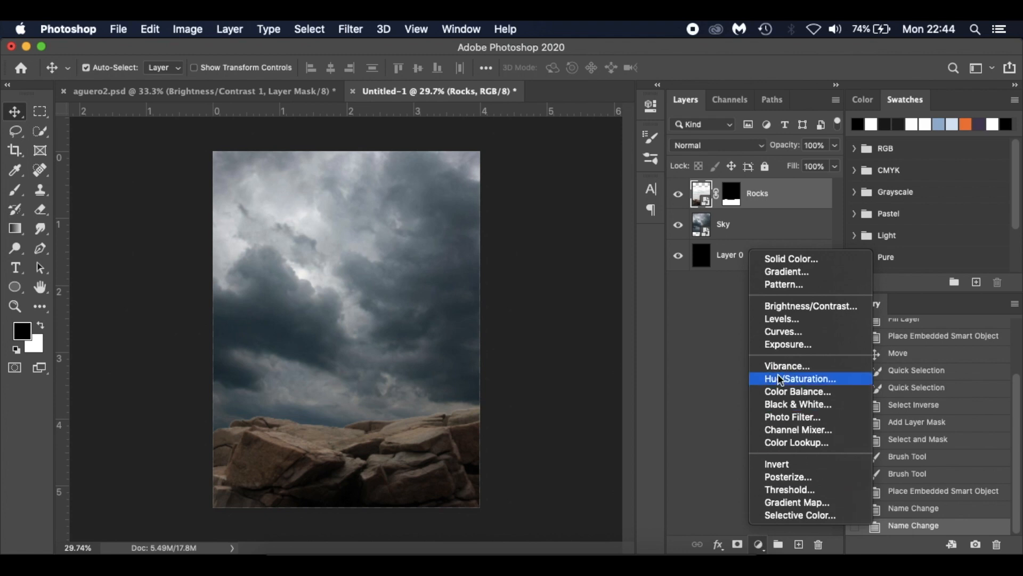
{"action": "left_click", "coordinate": [790, 321]}
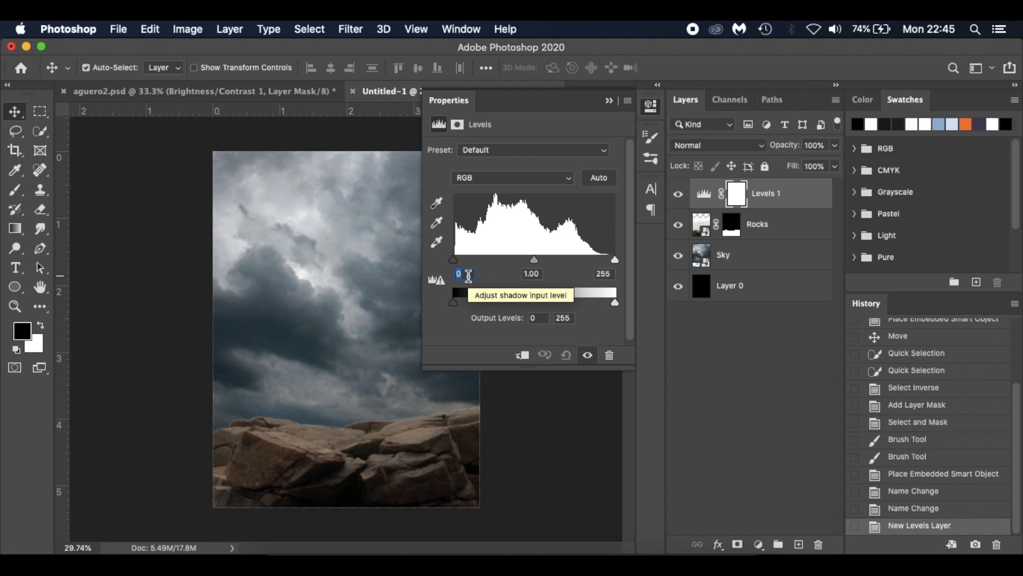
{"action": "type", "text": "8"}
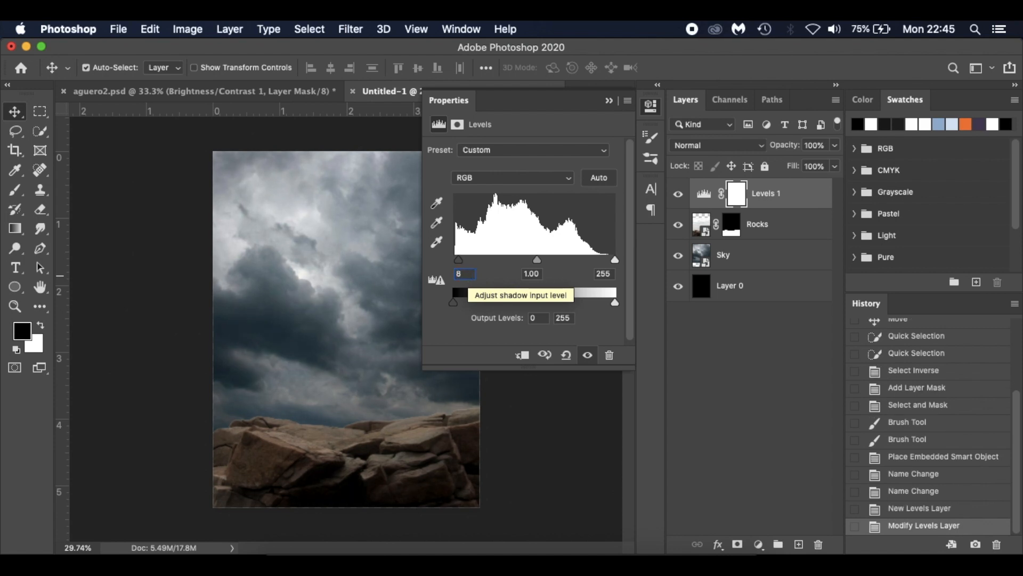
Set the Levels midtone input to 0.95, compare before and after, and clip the adjustment to the Rocks layer
{"action": "left_click", "coordinate": [543, 275]}
{"action": "left_click_drag", "start_coordinate": [529, 260], "coordinate": [543, 261]}
{"action": "left_click", "coordinate": [587, 355]}
{"action": "left_click", "coordinate": [588, 355]}
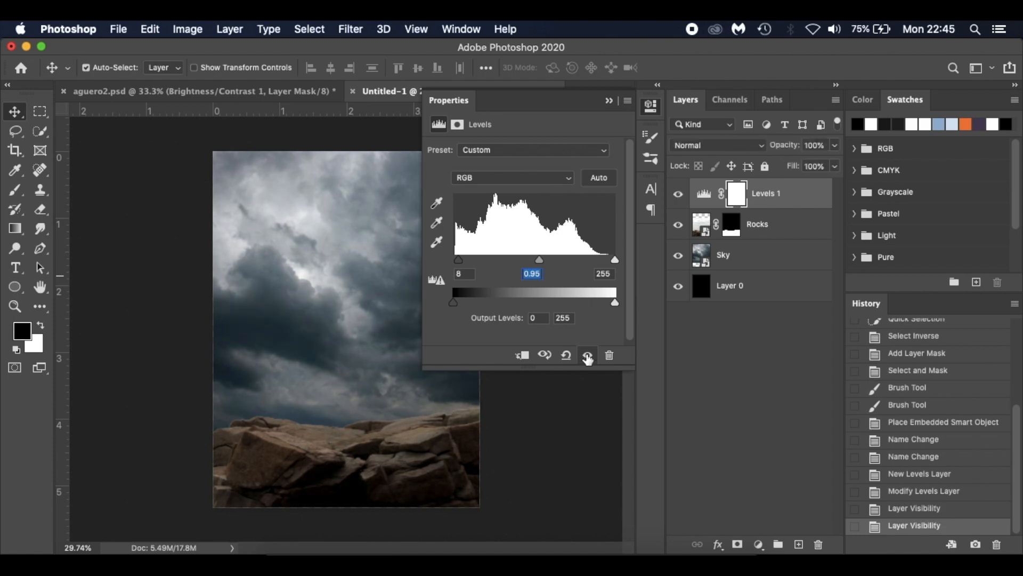
{"action": "left_click", "coordinate": [523, 356]}
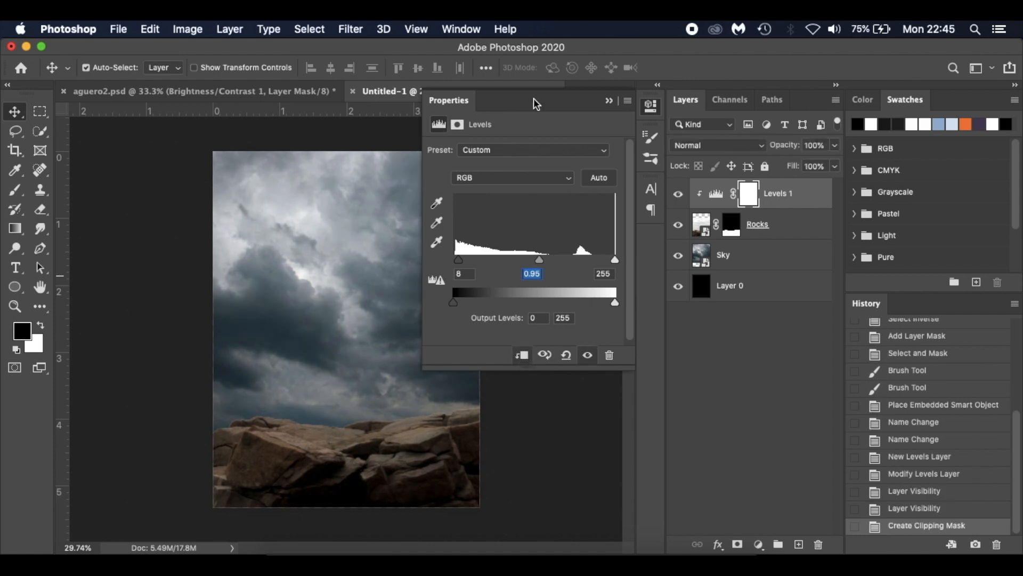
{"action": "left_click", "coordinate": [611, 101]}
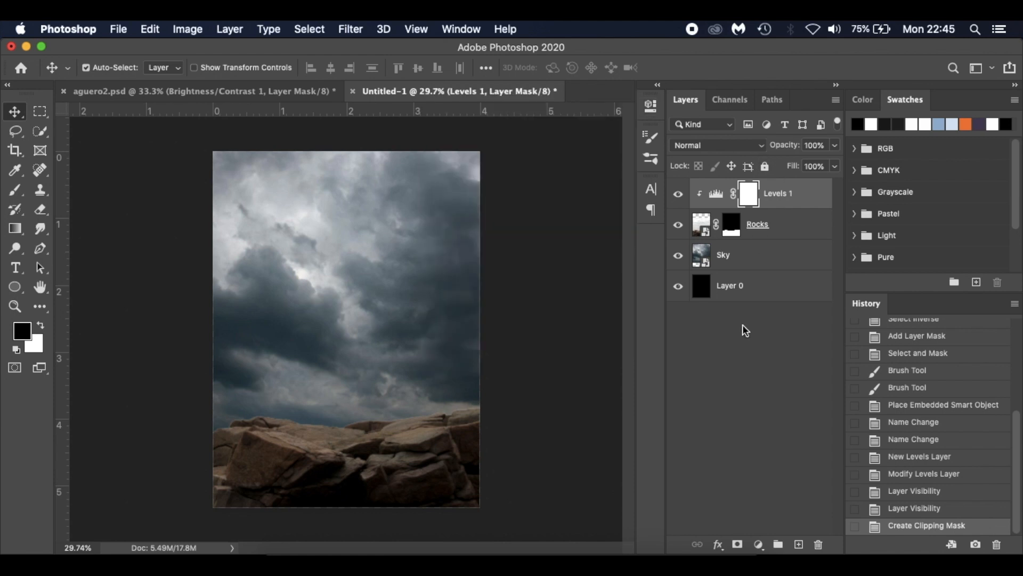
Add a Vibrance adjustment clipped to the Rocks layer, set Vibrance to -50, and compare before and after
{"action": "left_click", "coordinate": [797, 228]}
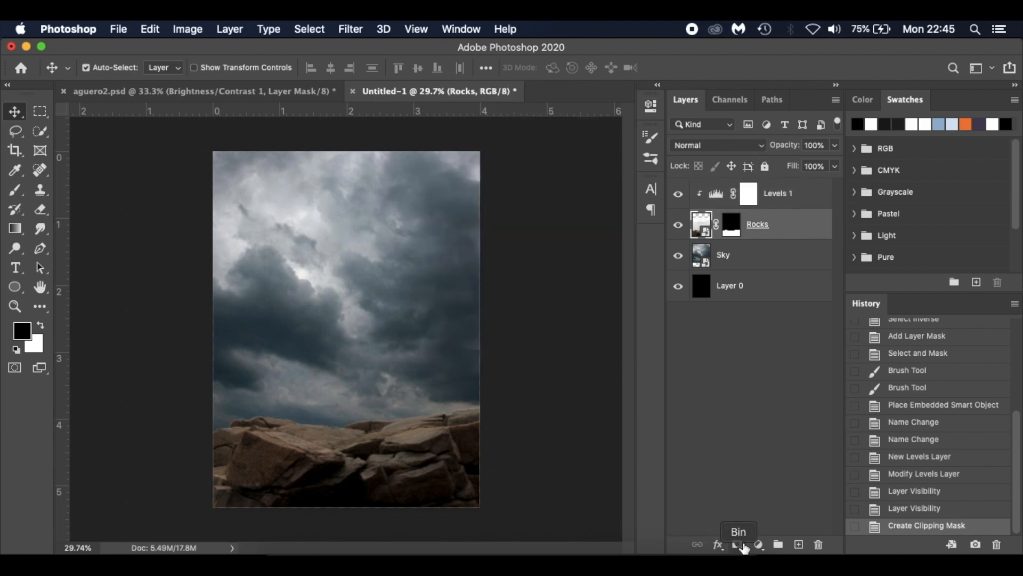
{"action": "left_click", "coordinate": [758, 544]}
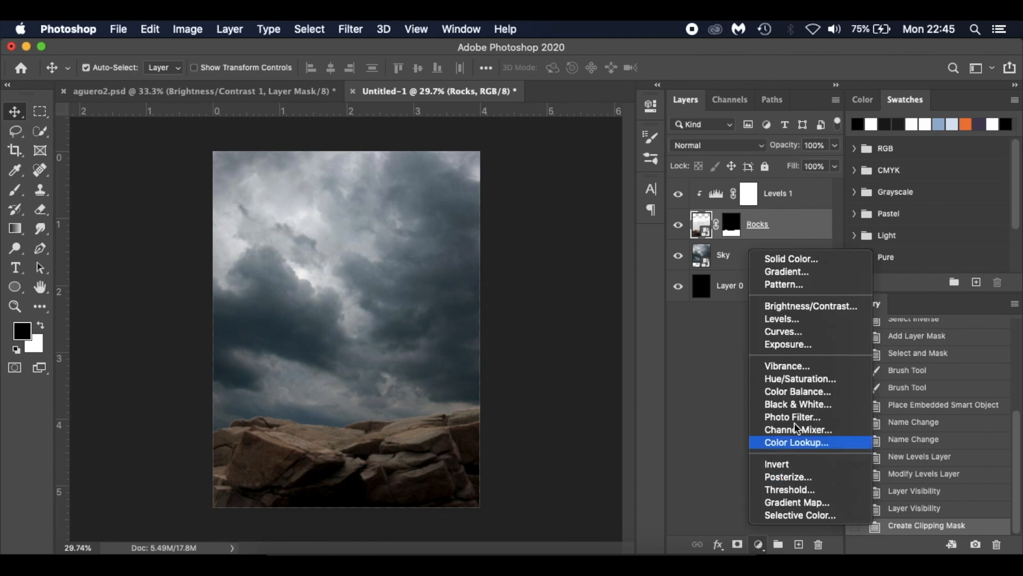
{"action": "left_click", "coordinate": [816, 366]}
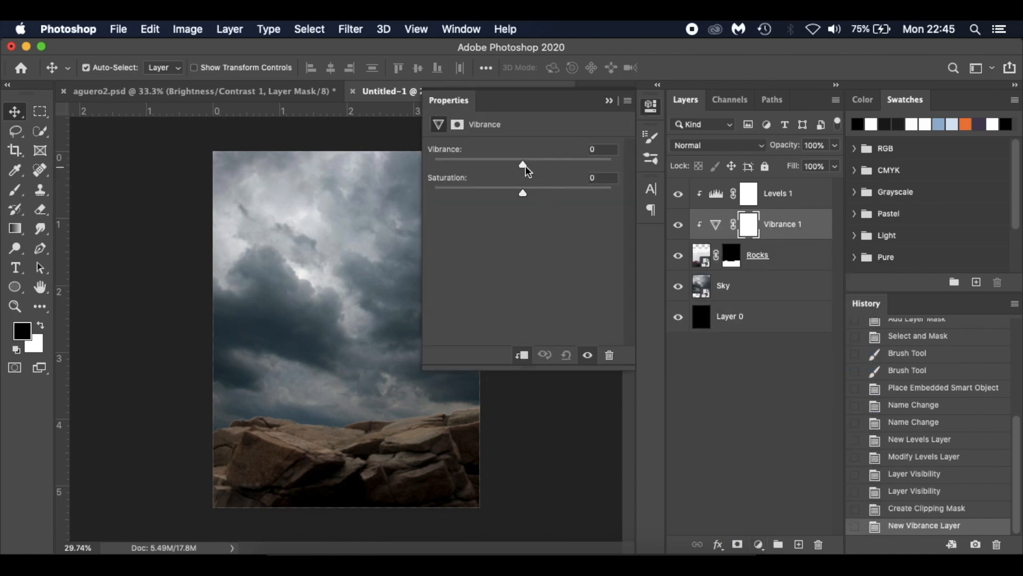
{"action": "left_click_drag", "start_coordinate": [522, 162], "coordinate": [478, 162]}
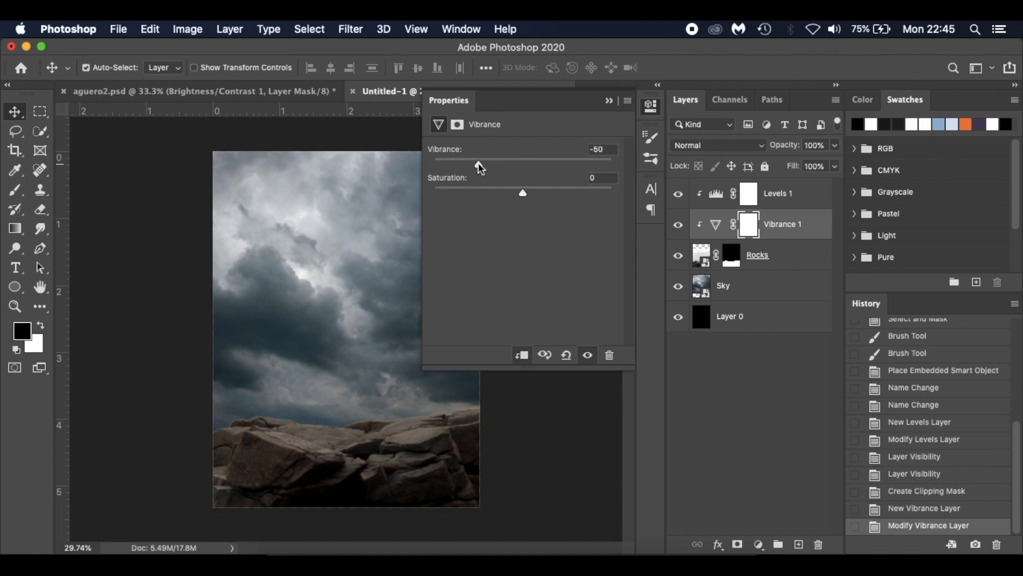
{"action": "left_click", "coordinate": [587, 355]}
{"action": "left_click", "coordinate": [586, 355]}
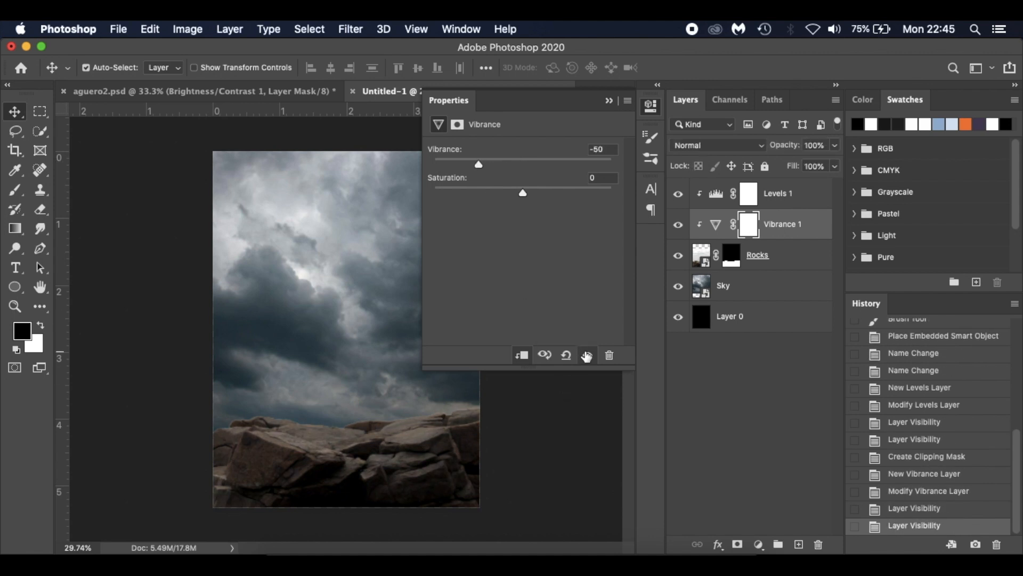
{"action": "left_click", "coordinate": [611, 100]}
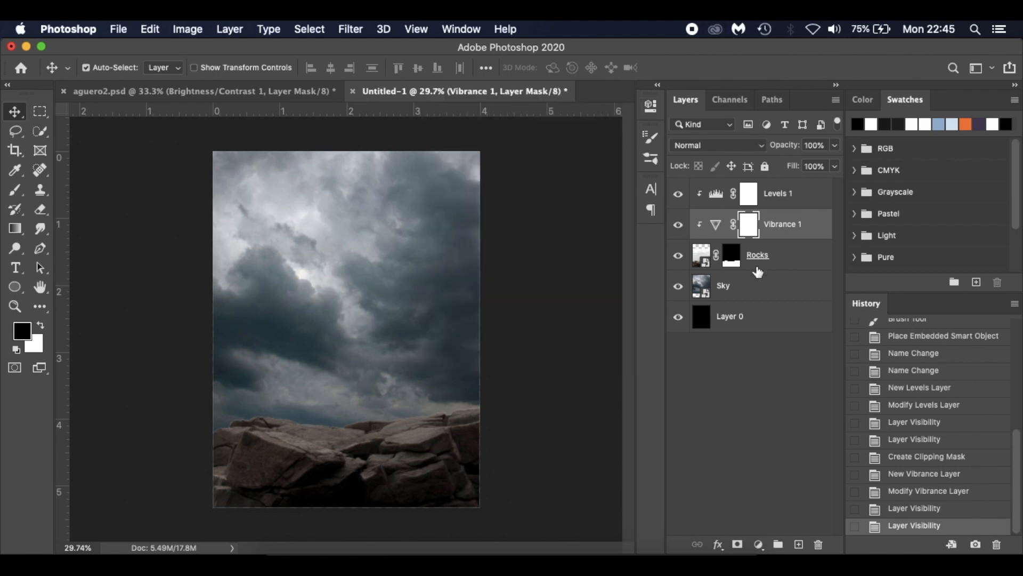
Lower the Sky layer's opacity to 80%
{"action": "left_click", "coordinate": [774, 292]}
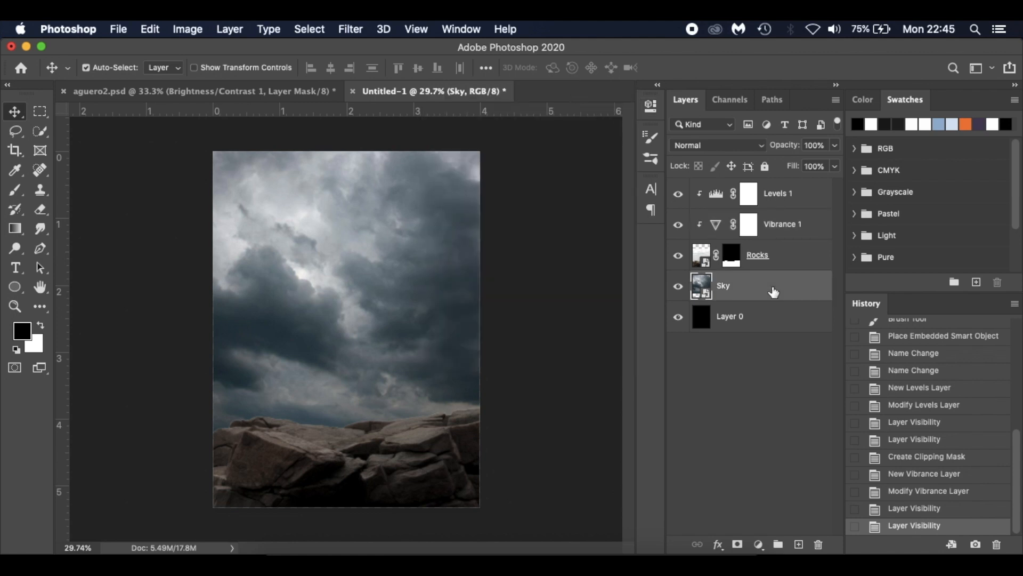
{"action": "left_click", "coordinate": [758, 544]}
{"action": "left_click", "coordinate": [692, 384]}
{"action": "left_click_drag", "start_coordinate": [790, 152], "coordinate": [779, 152]}
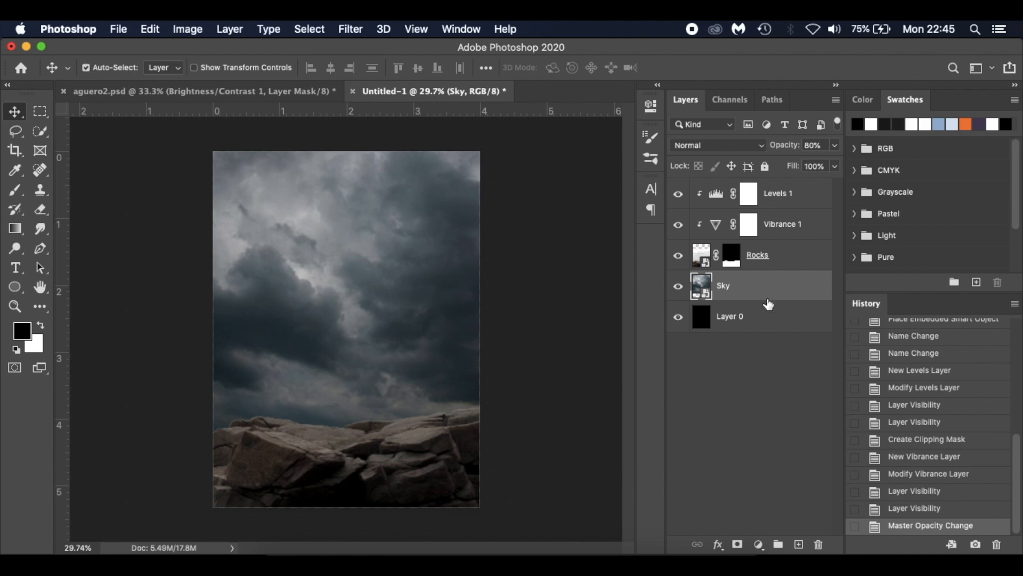
Add a Hue/Saturation adjustment above the Sky layer and set Cyans to Saturation -65 and Lightness +100
{"action": "left_click", "coordinate": [759, 544]}
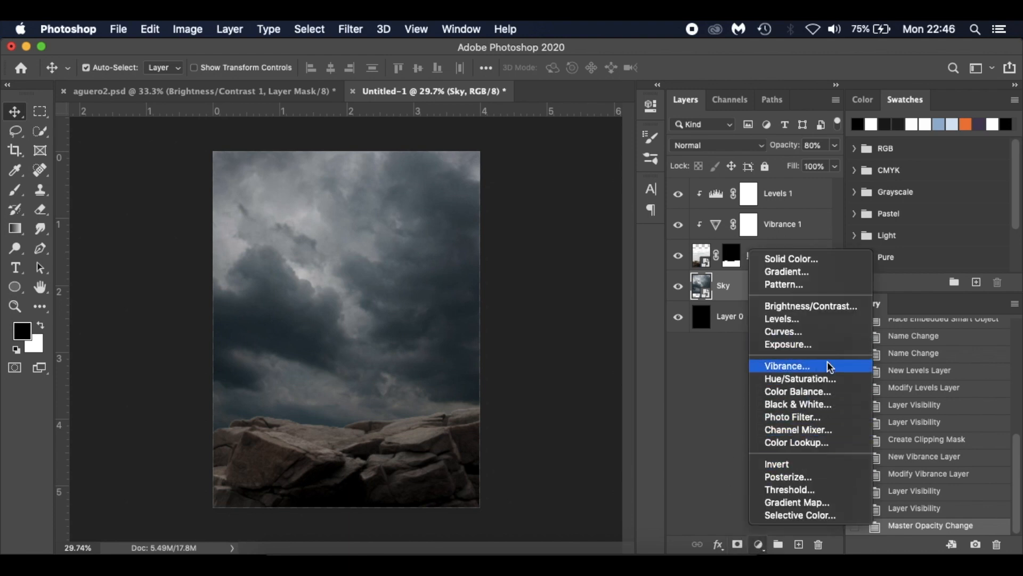
{"action": "left_click", "coordinate": [834, 380]}
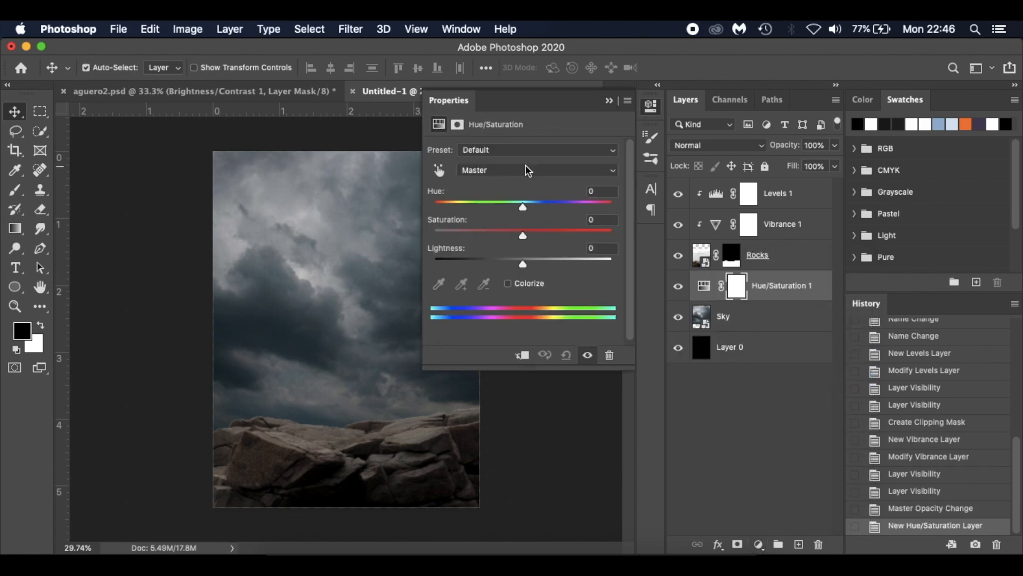
{"action": "left_click", "coordinate": [526, 170]}
{"action": "left_click", "coordinate": [525, 213]}
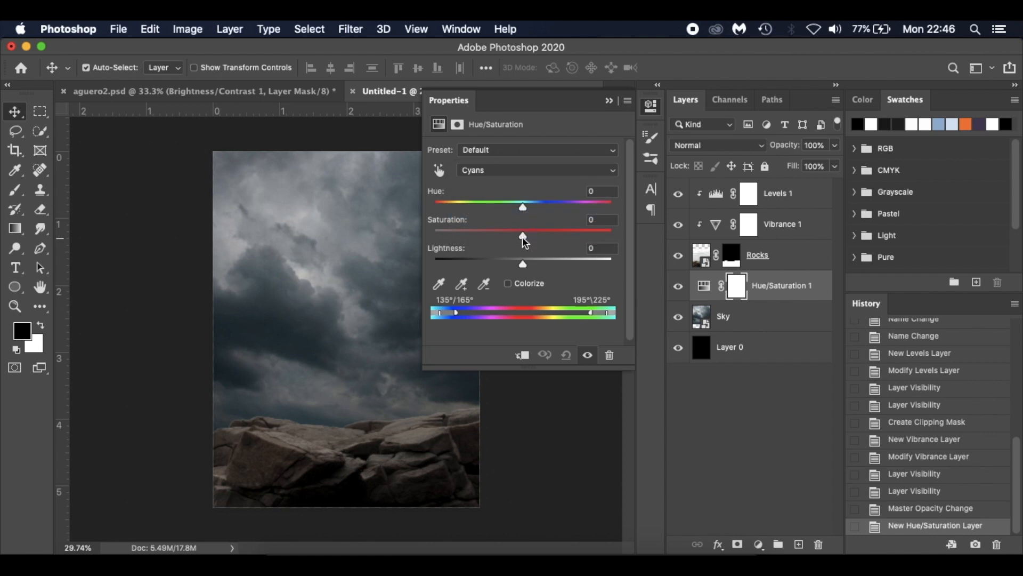
{"action": "left_click_drag", "start_coordinate": [522, 237], "coordinate": [465, 236]}
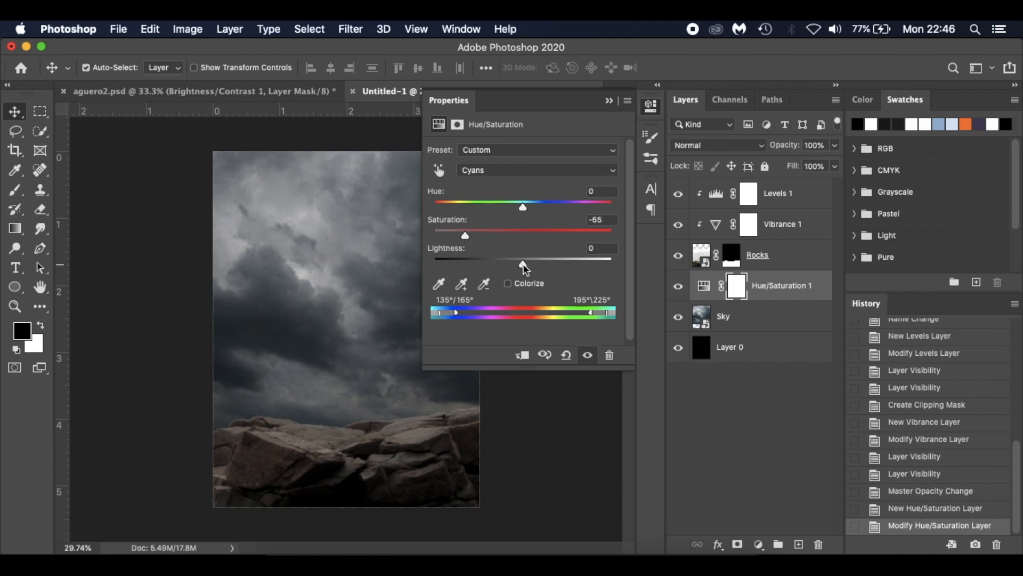
{"action": "left_click_drag", "start_coordinate": [523, 264], "coordinate": [634, 263]}
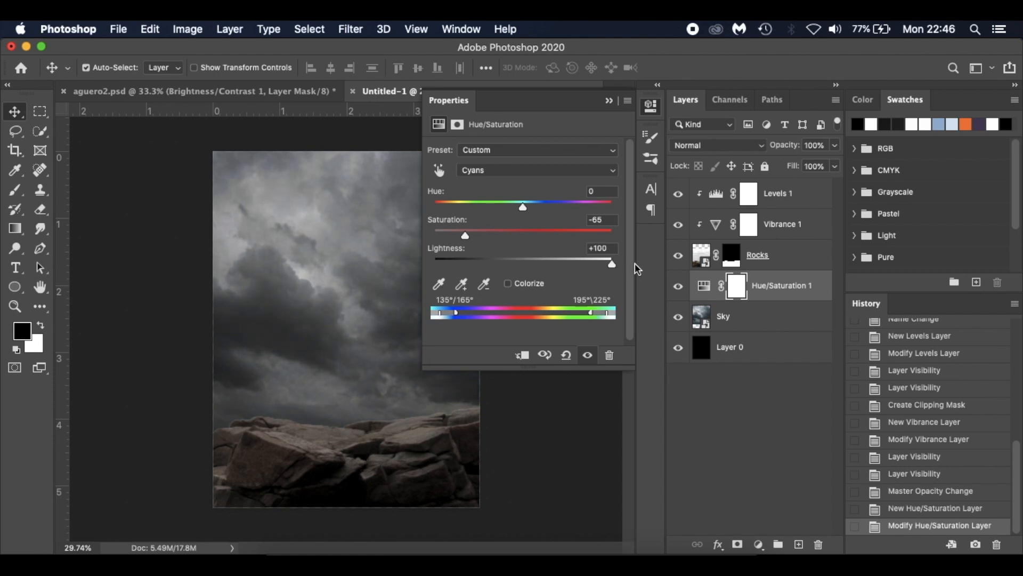
Set the Blues to Saturation -70 and Lightness +90, and compare the sky before and after the adjustment
{"action": "left_click", "coordinate": [556, 170]}
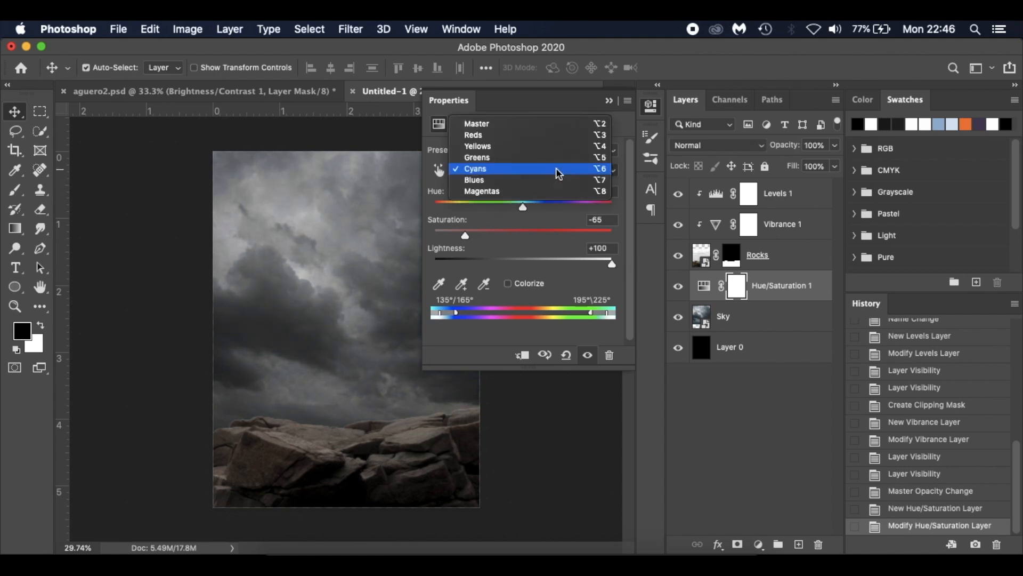
{"action": "left_click", "coordinate": [557, 181]}
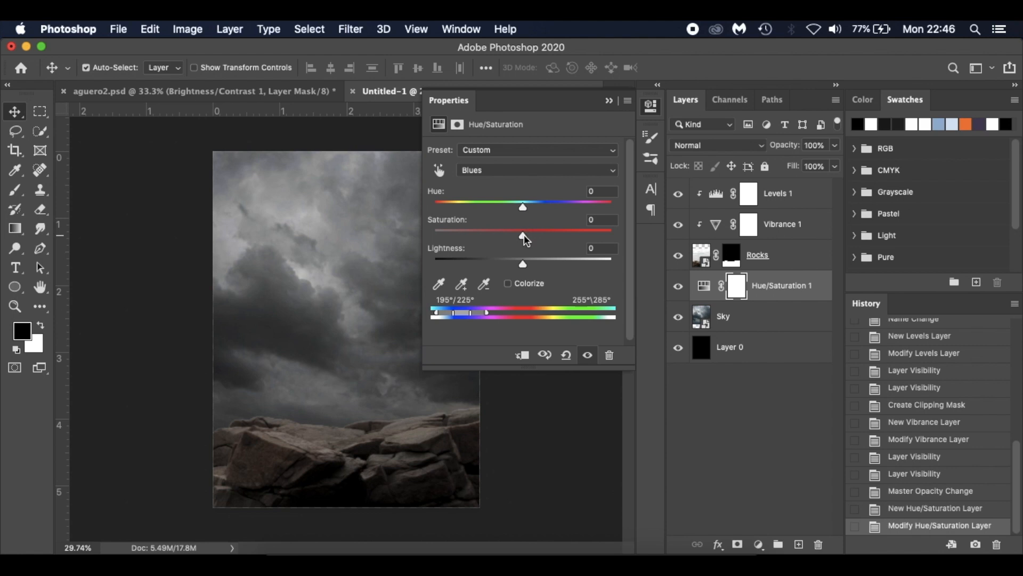
{"action": "left_click_drag", "start_coordinate": [523, 234], "coordinate": [461, 235]}
{"action": "left_click_drag", "start_coordinate": [522, 264], "coordinate": [587, 264]}
{"action": "left_click", "coordinate": [588, 355]}
{"action": "left_click", "coordinate": [589, 355]}
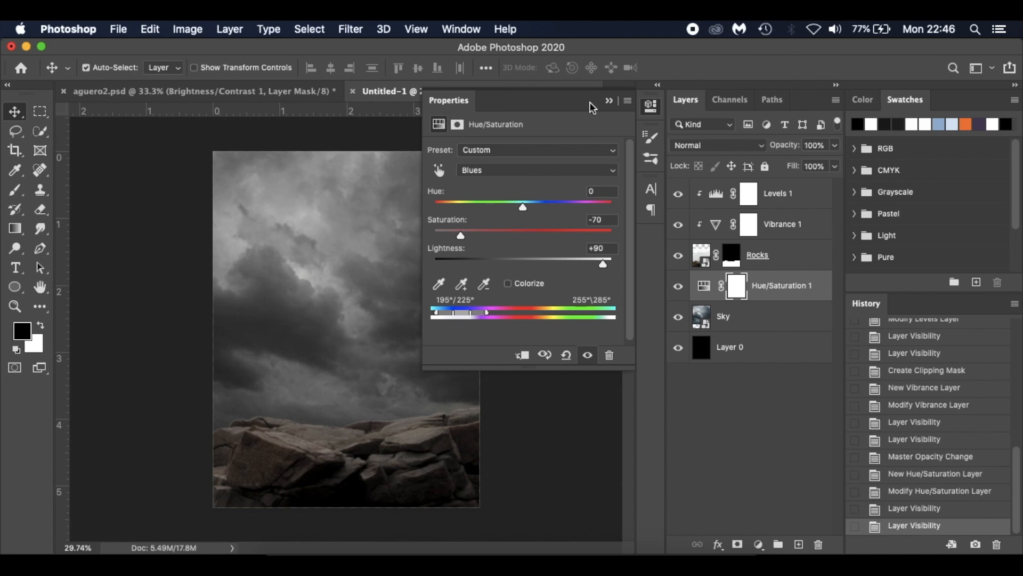
Clip the Hue/Saturation adjustment to the Sky layer
{"action": "left_click", "coordinate": [609, 98]}
{"action": "left_click_drag", "start_coordinate": [756, 299], "coordinate": [777, 300]}
{"action": "left_click", "coordinate": [778, 299], "text": "alt"}
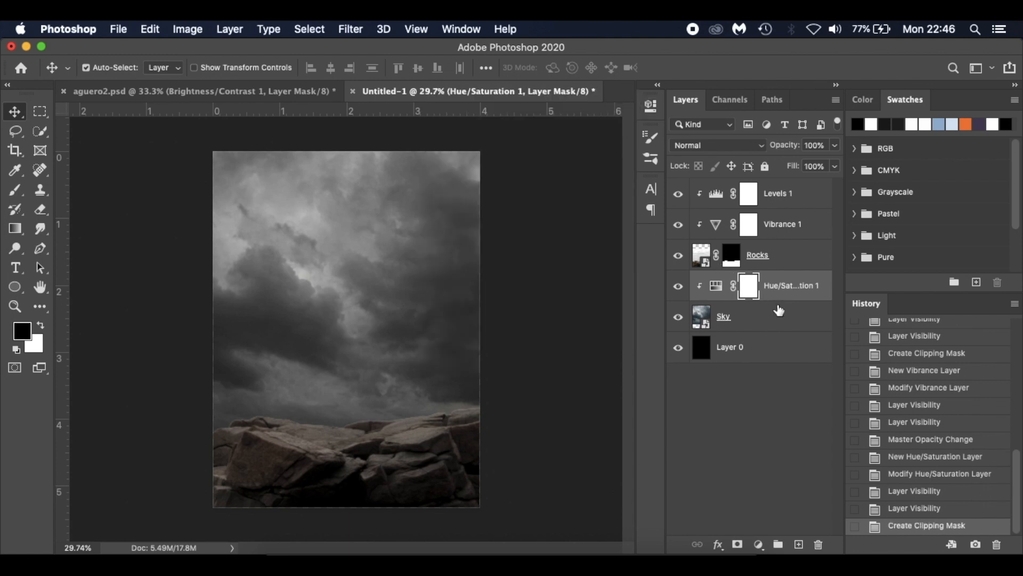
Add a Levels adjustment clipped to Sky with midtones 1.25 and white output level 220, and compare before and after
{"action": "left_click", "coordinate": [770, 318]}
{"action": "left_click", "coordinate": [759, 543]}
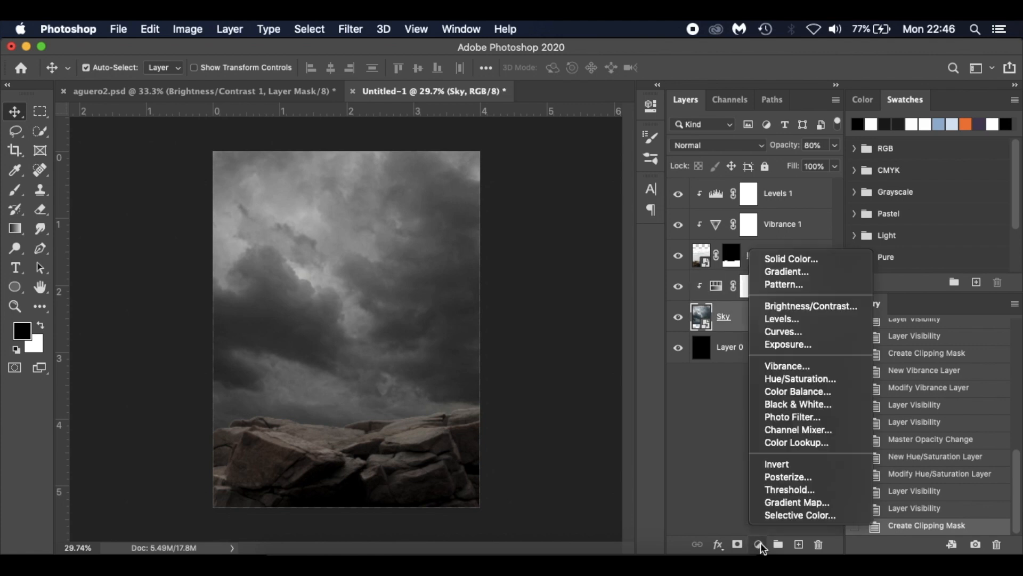
{"action": "left_click", "coordinate": [805, 318]}
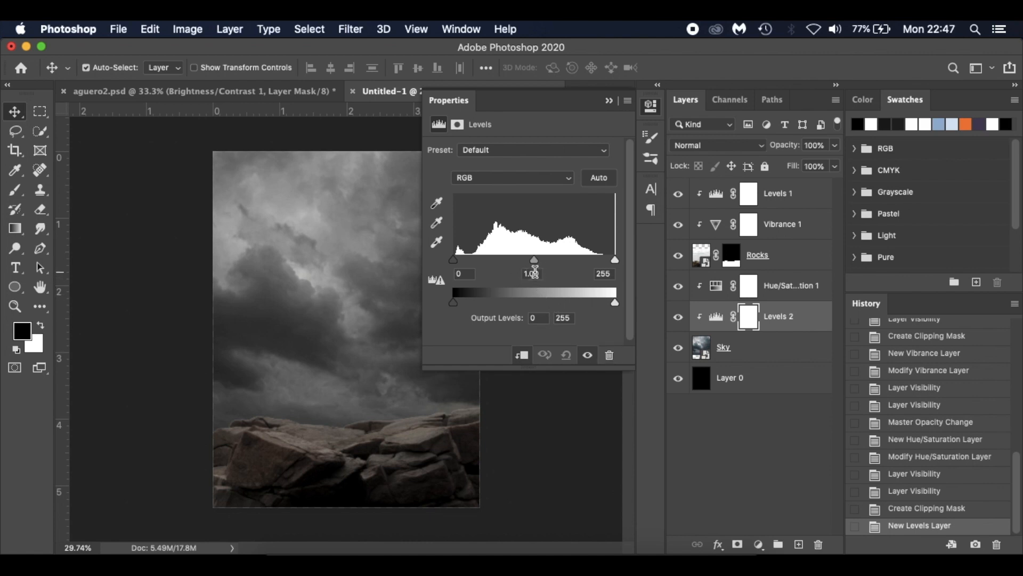
{"action": "left_click_drag", "start_coordinate": [536, 263], "coordinate": [523, 260]}
{"action": "left_click_drag", "start_coordinate": [616, 303], "coordinate": [606, 303]}
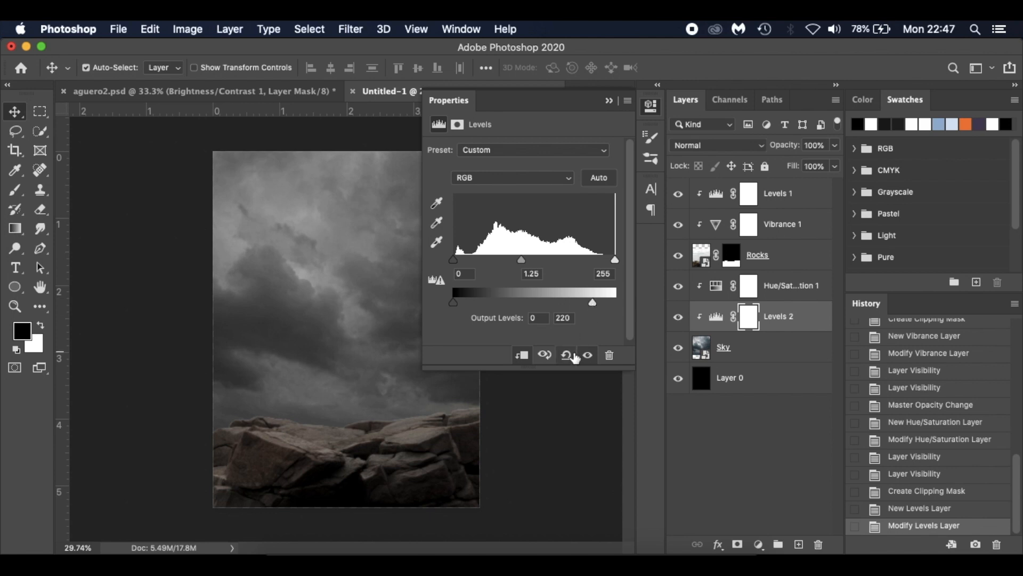
{"action": "left_click", "coordinate": [588, 356]}
{"action": "left_click", "coordinate": [588, 356]}
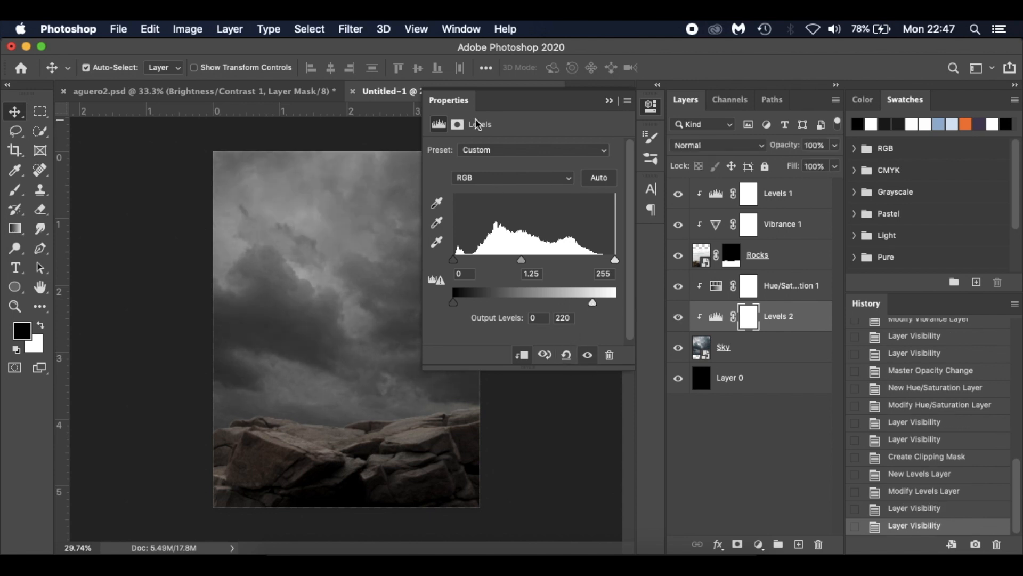
{"action": "left_click", "coordinate": [608, 100]}
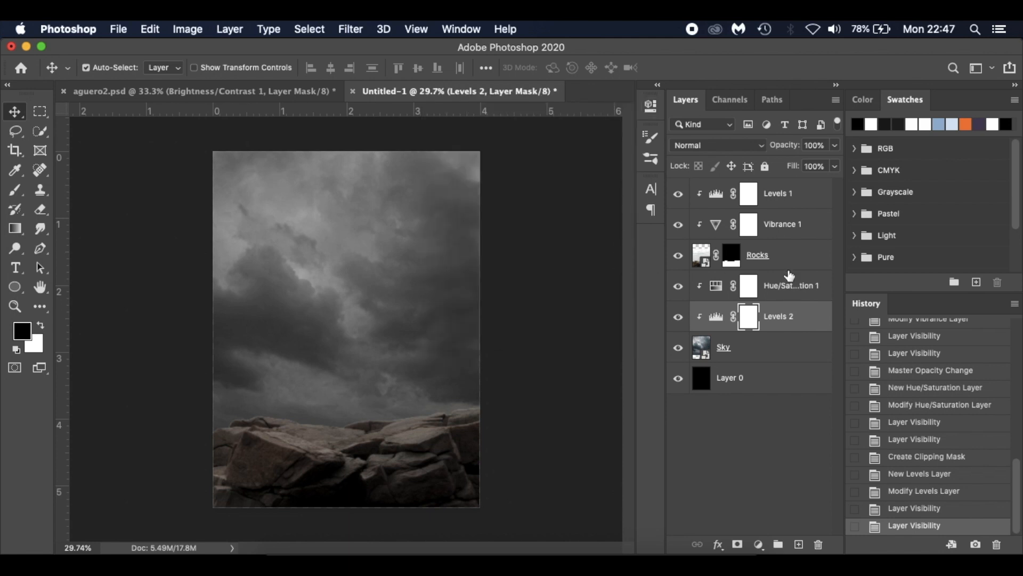
Place the Scott McTominay FootyRenders image above the Rocks adjustments and scale it down to 8.22%
{"action": "left_click", "coordinate": [812, 201]}
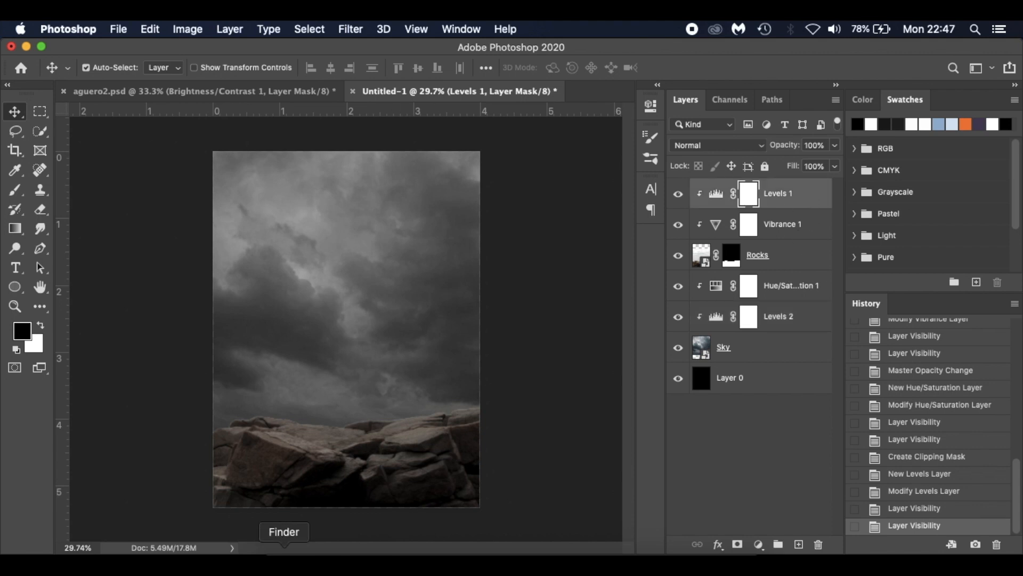
{"action": "left_click", "coordinate": [284, 560]}
{"action": "left_click_drag", "start_coordinate": [434, 148], "coordinate": [388, 383]}
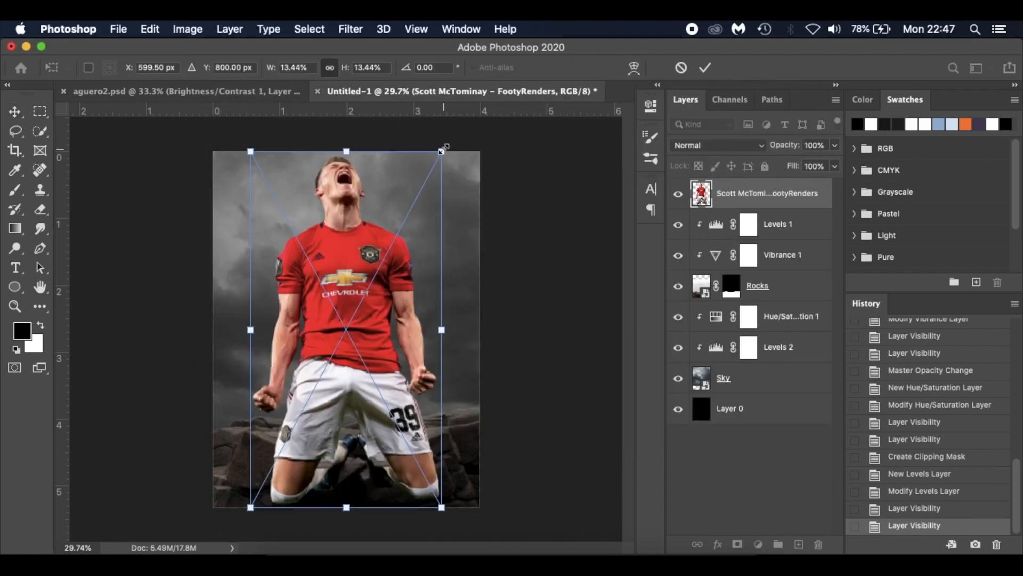
{"action": "left_click_drag", "start_coordinate": [445, 147], "coordinate": [381, 294]}
Position the player kneeling on the rocks slightly right of centre, scale him to 7.68%, and commit the placement
{"action": "scroll", "coordinate": [382, 294], "scroll_direction": "up", "scroll_amount": 3}
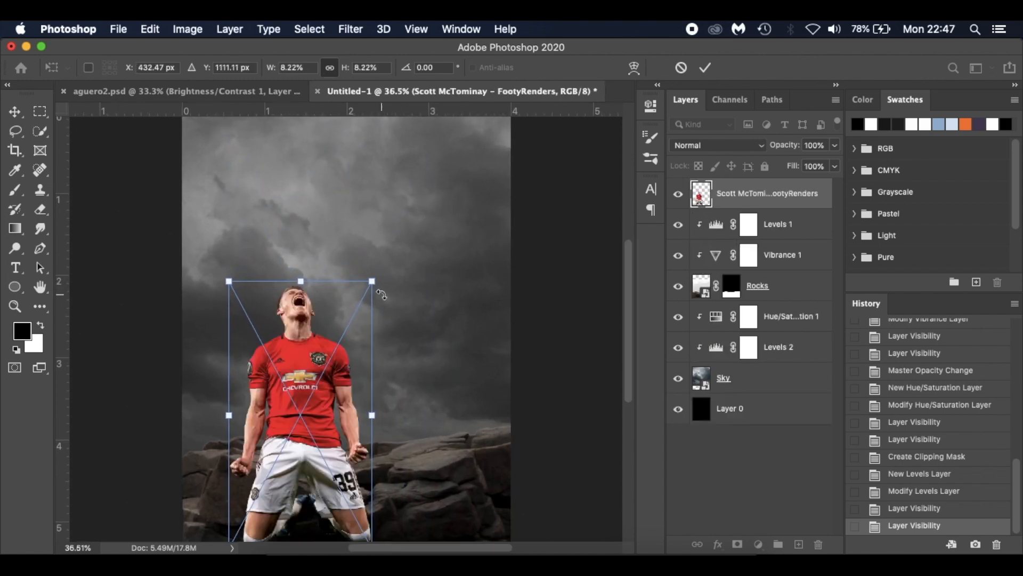
{"action": "left_click_drag", "start_coordinate": [317, 378], "coordinate": [368, 307]}
{"action": "scroll", "coordinate": [367, 307], "scroll_direction": "down", "scroll_amount": 1}
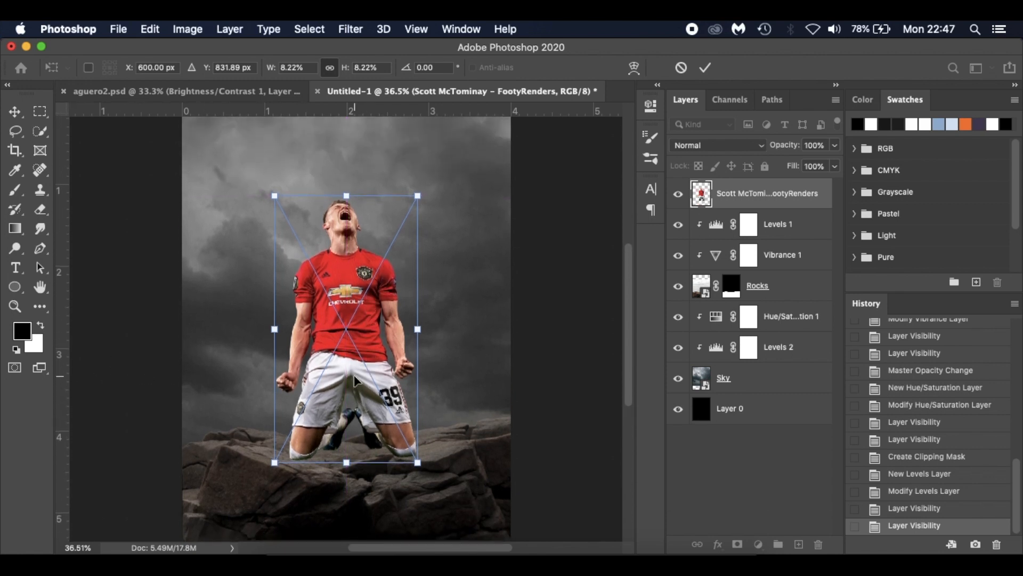
{"action": "left_click_drag", "start_coordinate": [367, 344], "coordinate": [375, 344]}
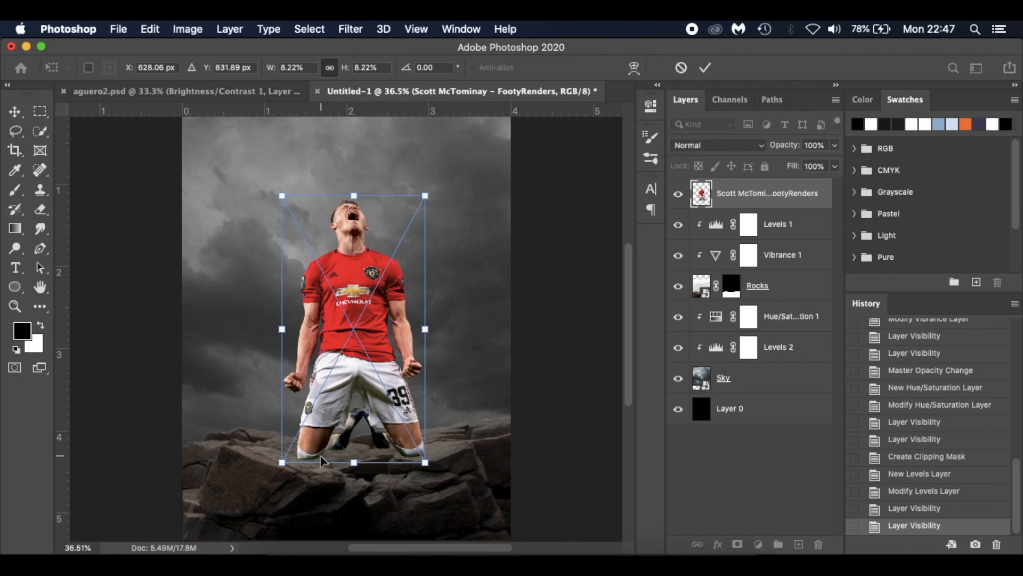
{"action": "scroll", "coordinate": [320, 461], "scroll_direction": "down", "scroll_amount": 2}
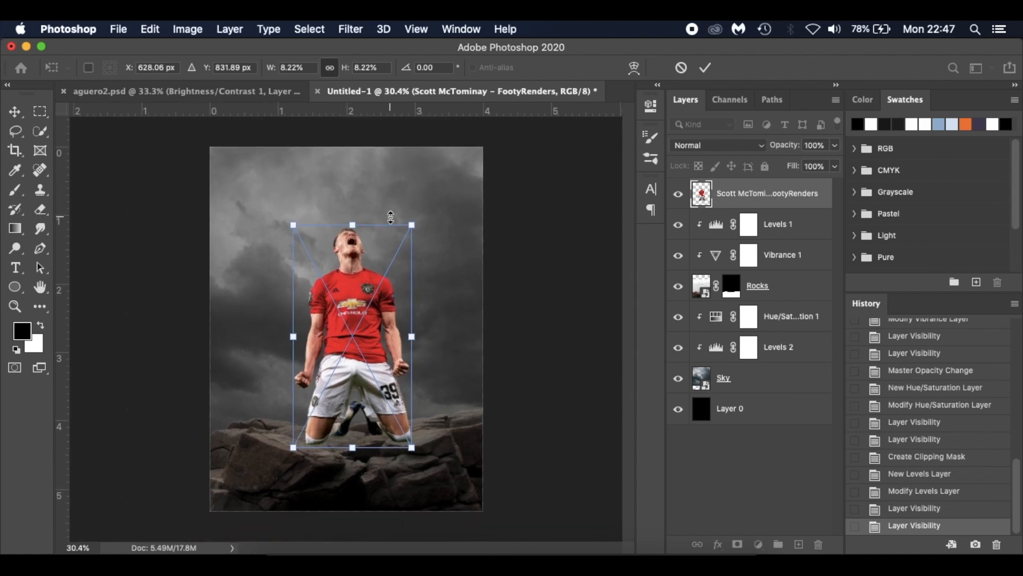
{"action": "left_click_drag", "start_coordinate": [414, 224], "coordinate": [404, 239]}
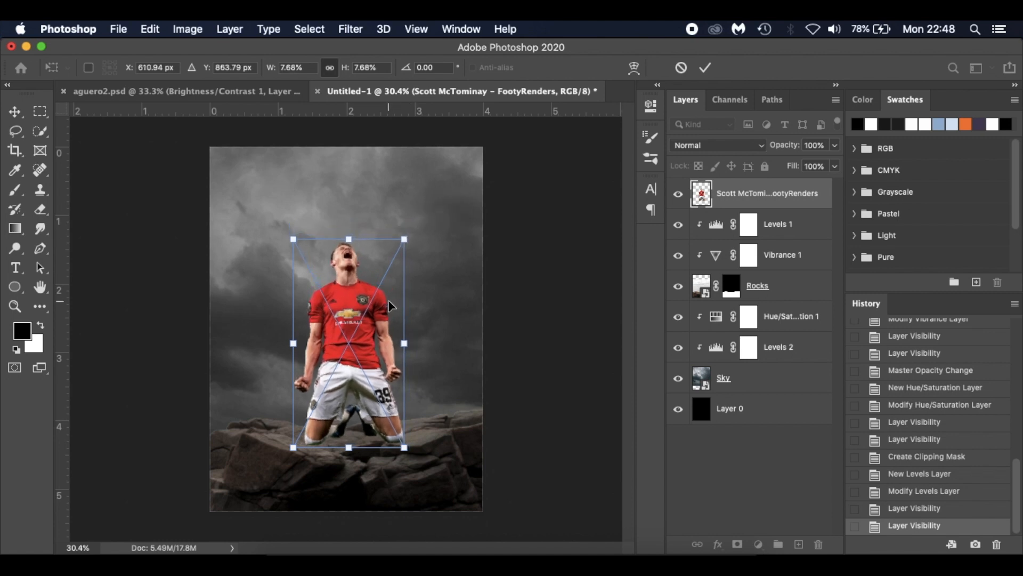
{"action": "left_click_drag", "start_coordinate": [392, 305], "coordinate": [400, 305]}
{"action": "key", "text": "Return"}
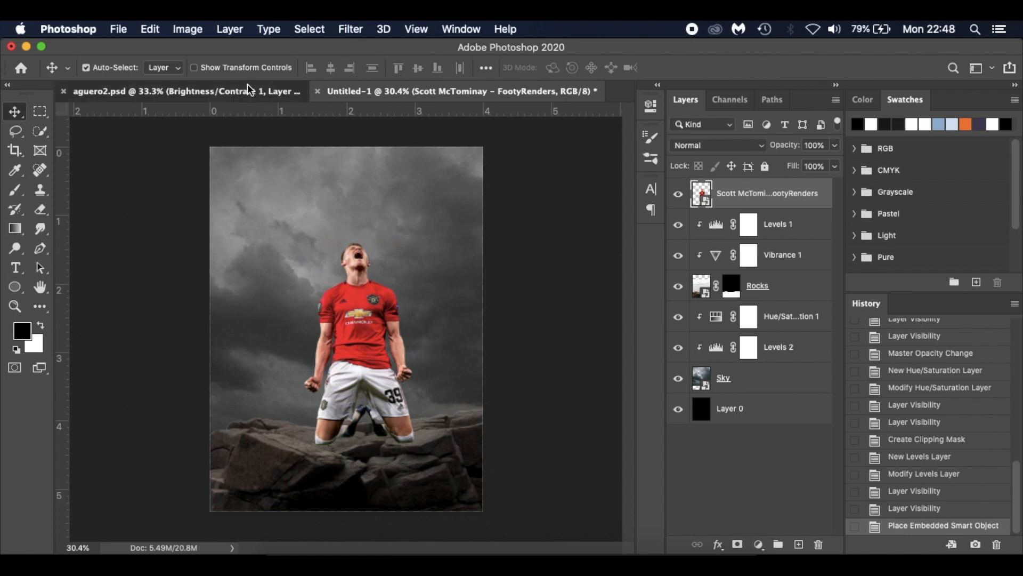
Enlarge the player to 8.22% with Free Transform, checking his size against the aguero2.psd reference
{"action": "left_click", "coordinate": [247, 85]}
{"action": "left_click", "coordinate": [411, 90]}
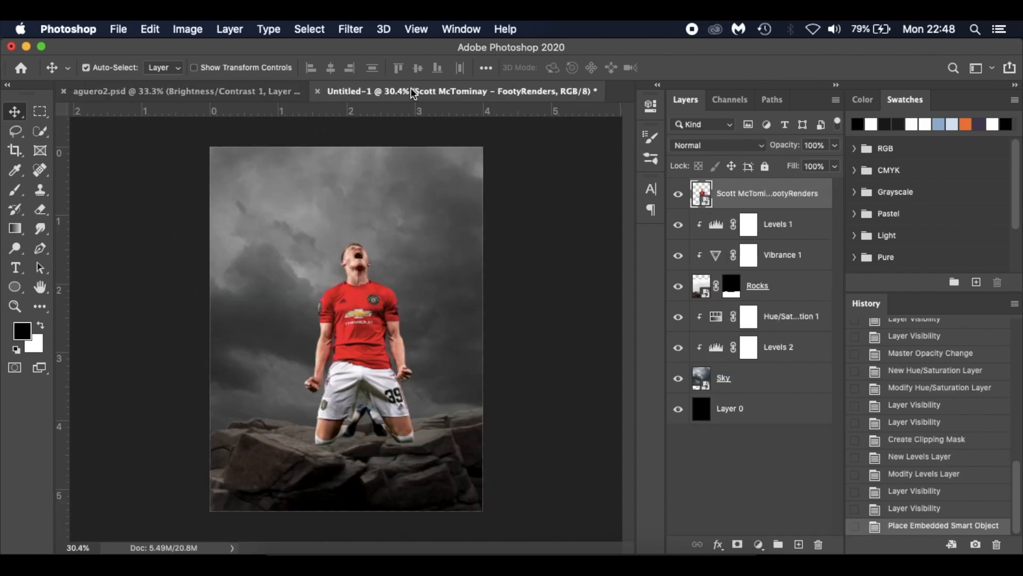
{"action": "key", "text": "ctrl+t"}
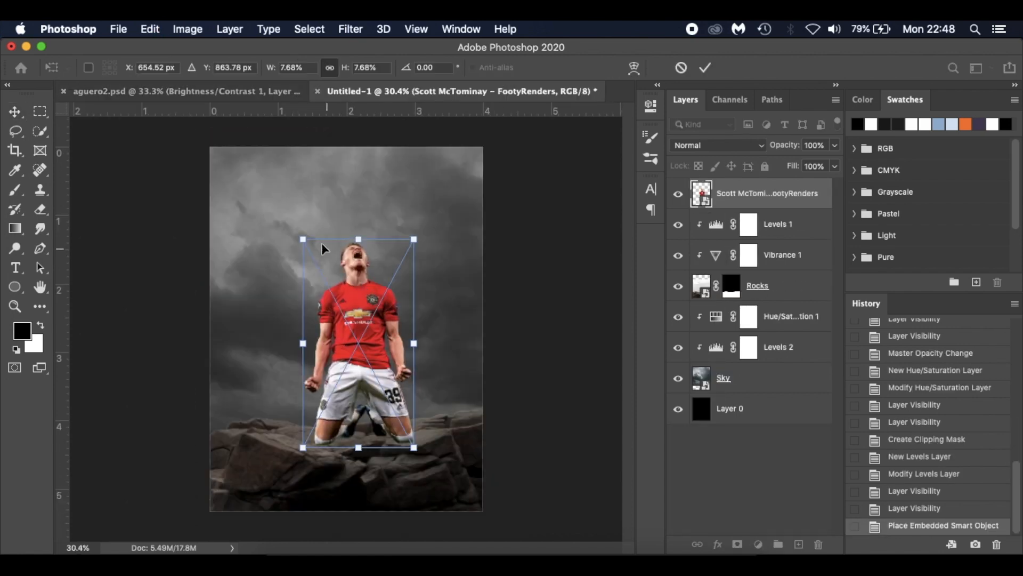
{"action": "left_click_drag", "start_coordinate": [300, 237], "coordinate": [281, 230]}
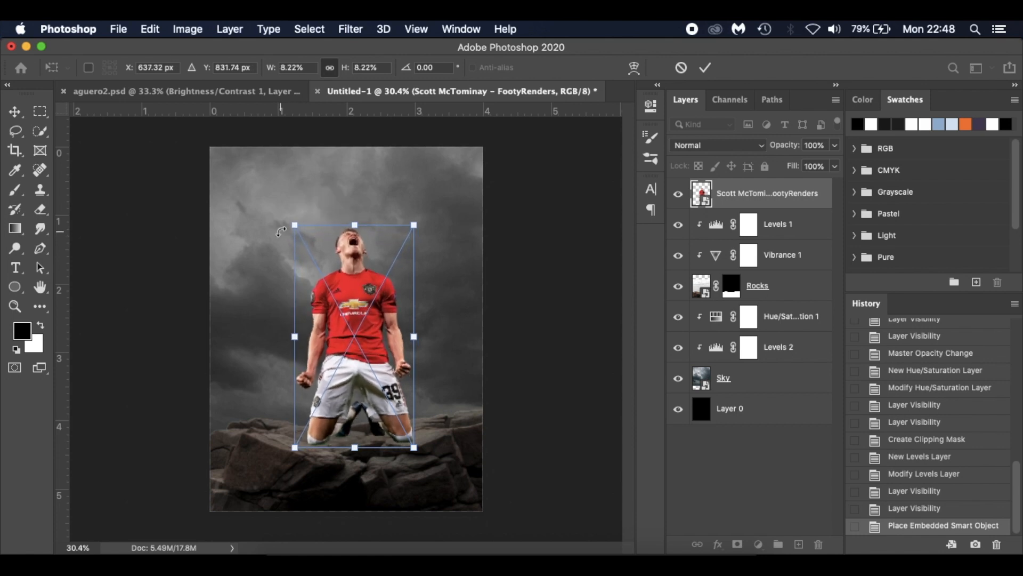
{"action": "key", "text": "Return"}
{"action": "left_click", "coordinate": [258, 92]}
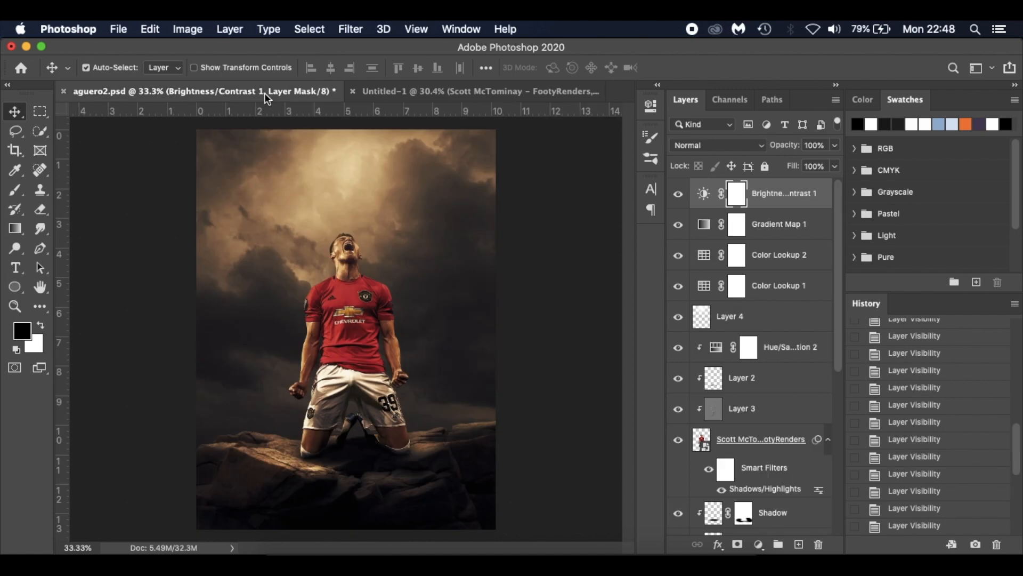
{"action": "left_click", "coordinate": [393, 88]}
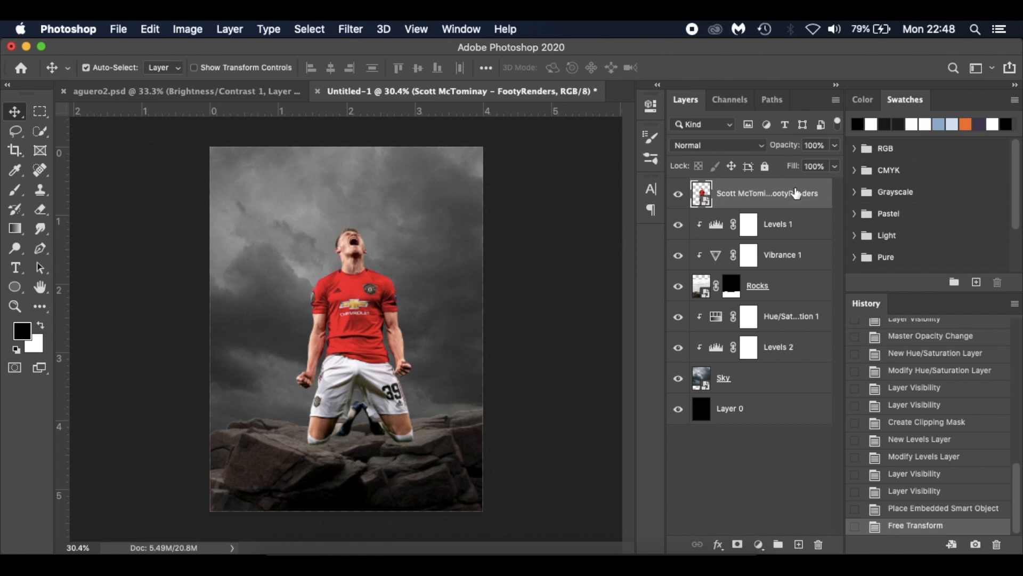
Add a Hue/Saturation adjustment above the player layer and set Reds to Saturation -30 and Lightness +5
{"action": "left_click", "coordinate": [759, 545]}
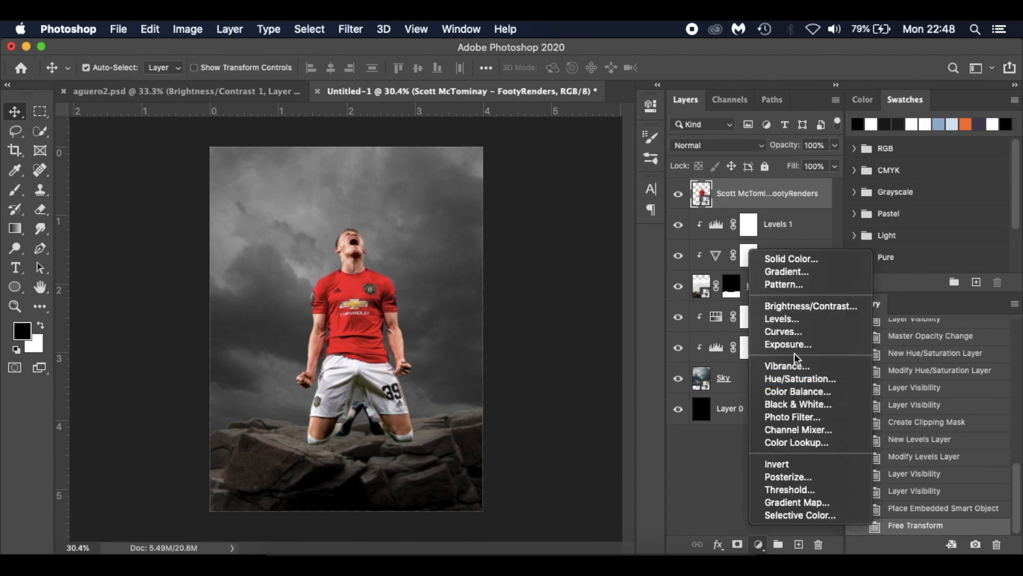
{"action": "left_click", "coordinate": [804, 377]}
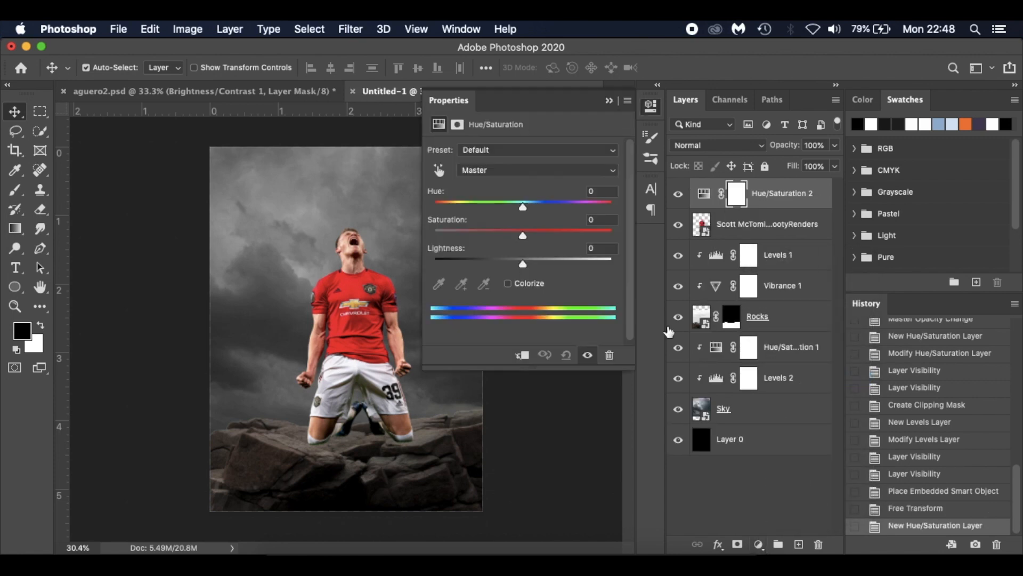
{"action": "left_click", "coordinate": [541, 171]}
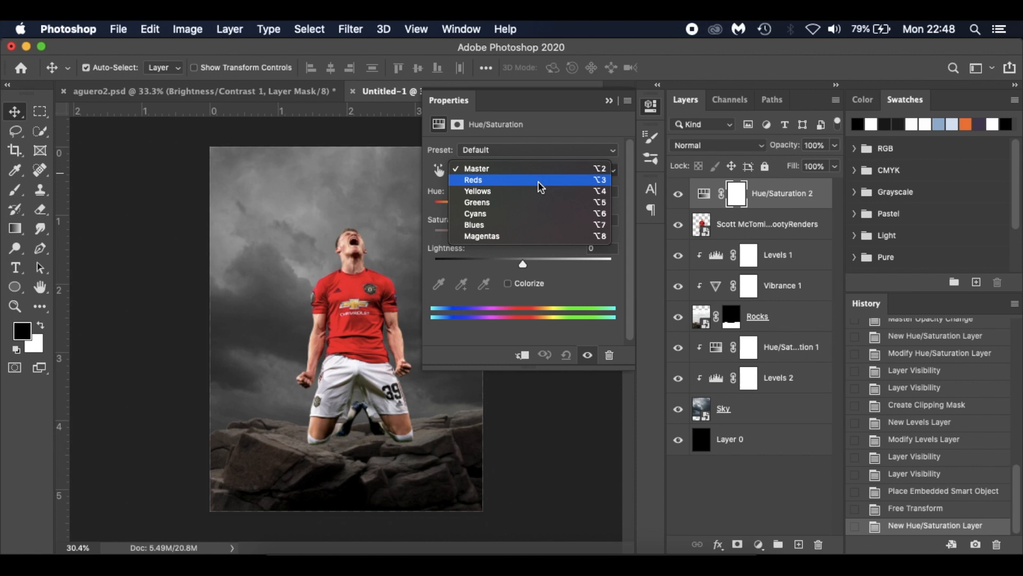
{"action": "left_click", "coordinate": [540, 186]}
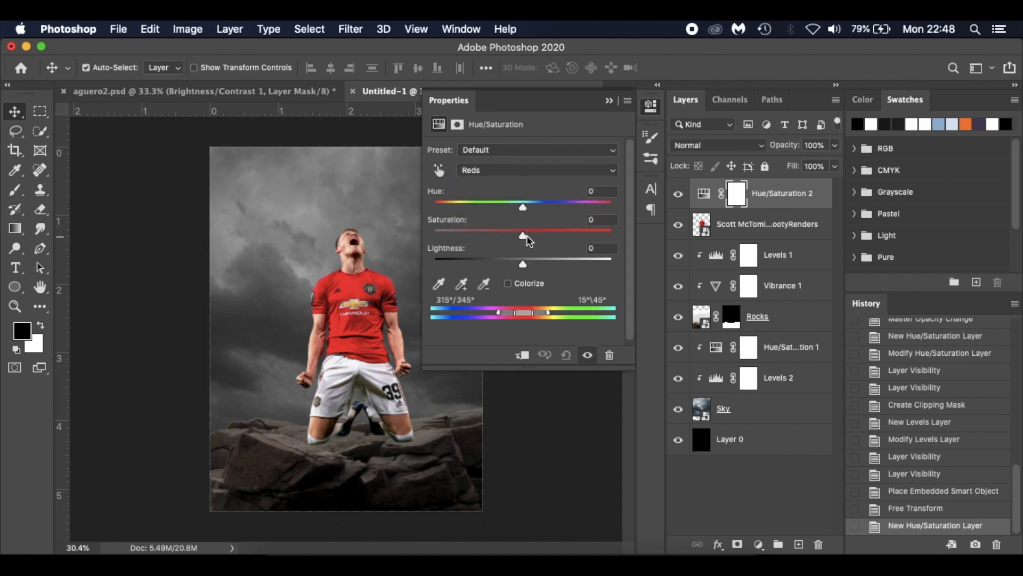
{"action": "left_click_drag", "start_coordinate": [523, 235], "coordinate": [492, 236]}
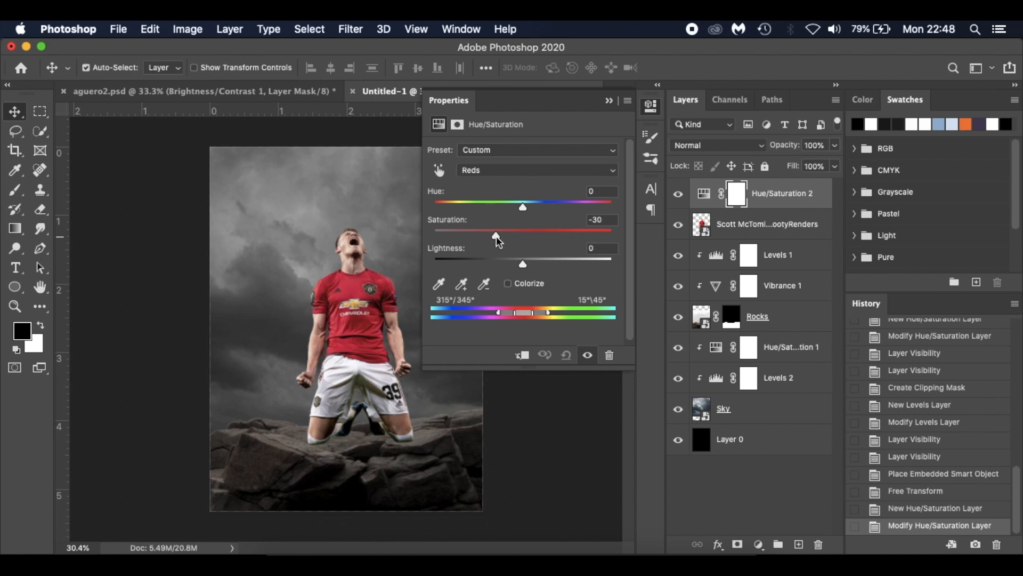
{"action": "left_click_drag", "start_coordinate": [525, 269], "coordinate": [528, 269]}
Compare the player before and after the red adjustment, and clip the adjustment to the player layer
{"action": "left_click", "coordinate": [588, 355]}
{"action": "left_click", "coordinate": [587, 355]}
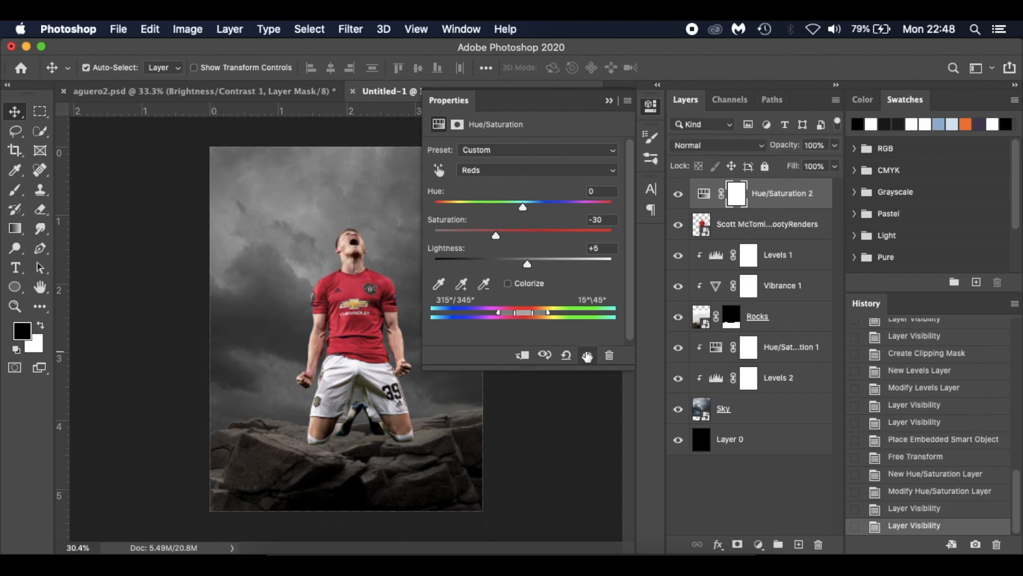
{"action": "left_click", "coordinate": [610, 101]}
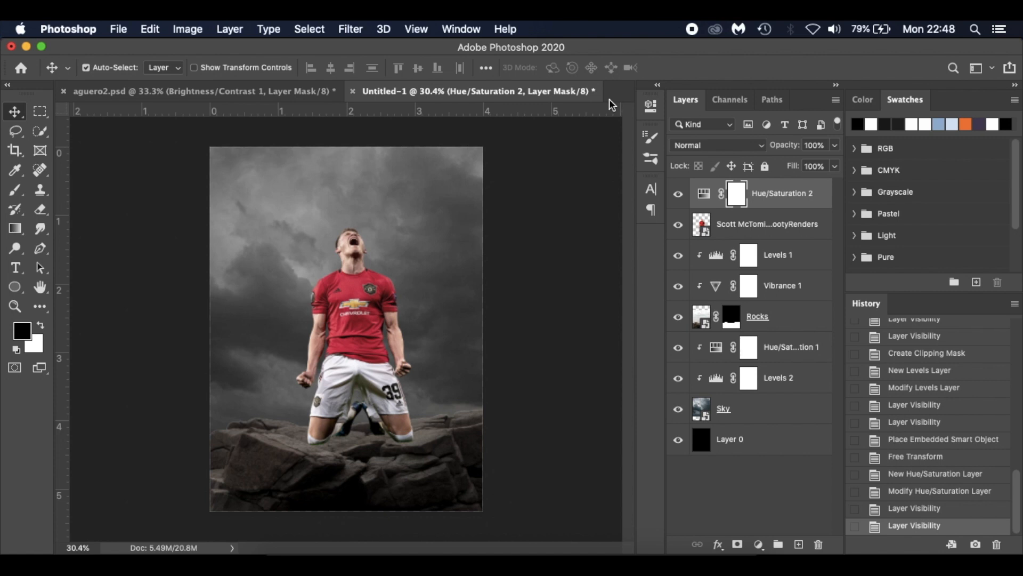
{"action": "left_click", "coordinate": [792, 205], "text": "alt"}
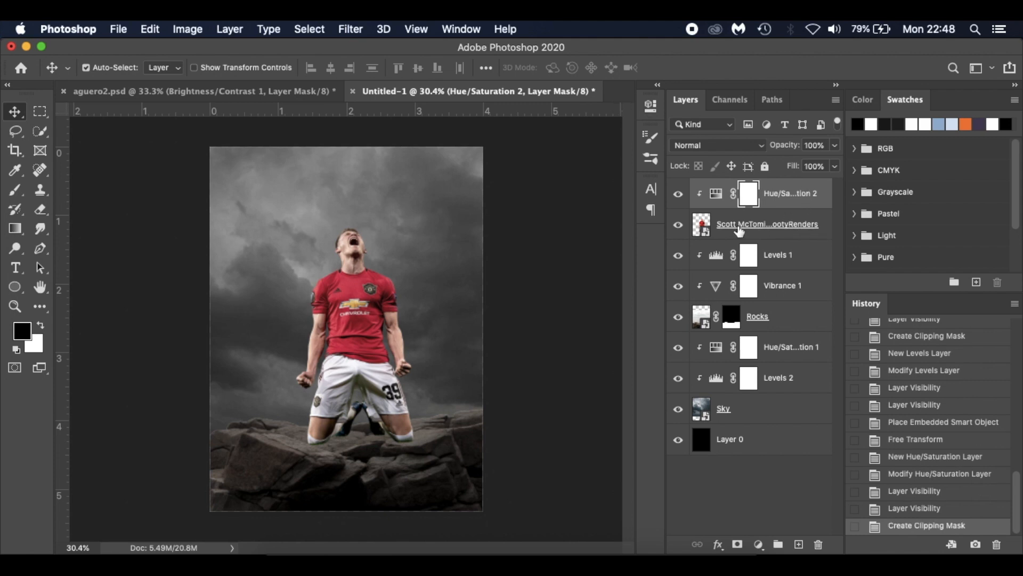
Open Shadows/Highlights for the player layer and set Shadows to Amount 36%, Tone 8% and Radius 32 px
{"action": "left_click", "coordinate": [801, 229]}
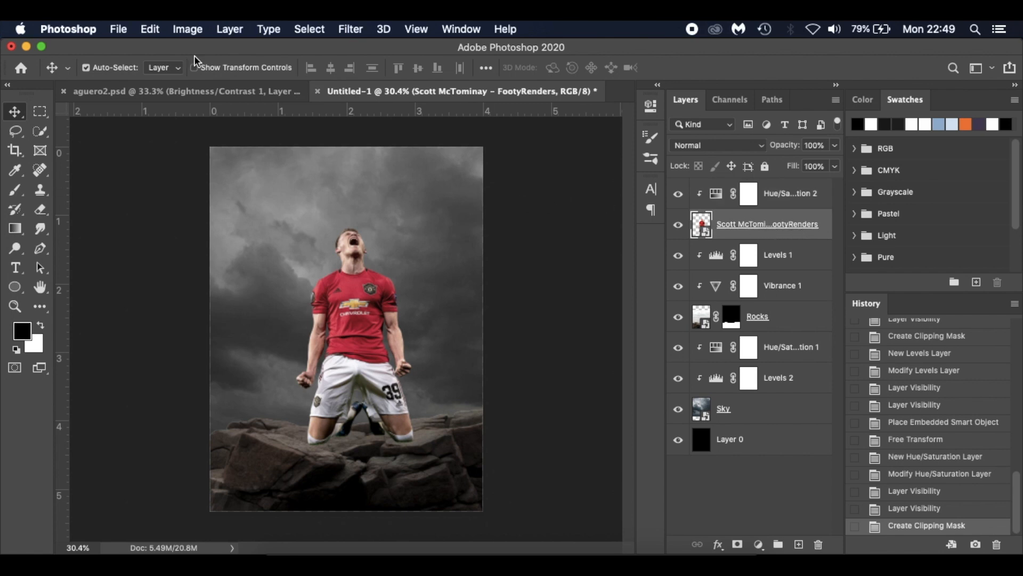
{"action": "left_click", "coordinate": [182, 28]}
{"action": "mouse_move", "coordinate": [208, 72]}
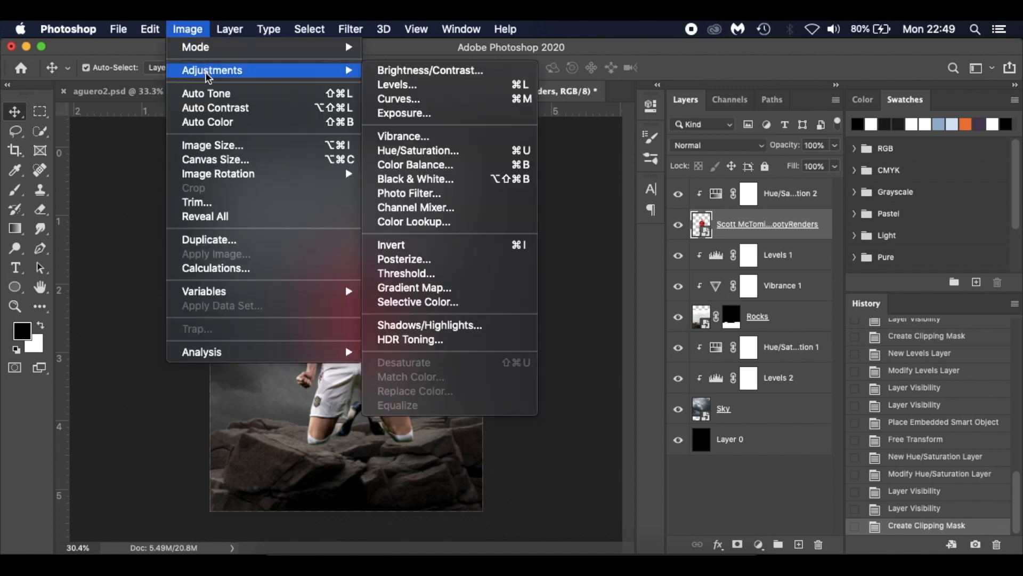
{"action": "left_click", "coordinate": [471, 325]}
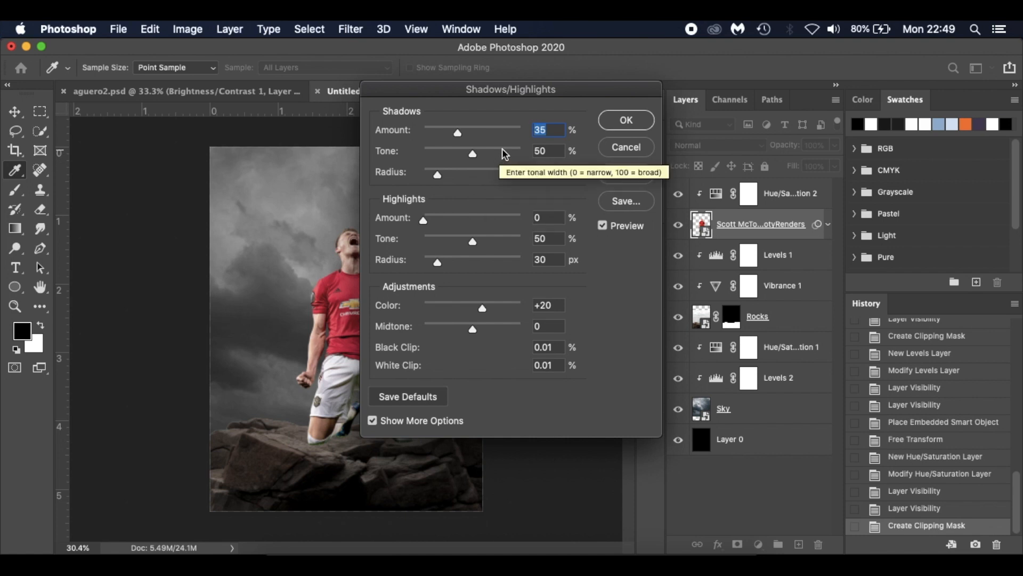
{"action": "left_click_drag", "start_coordinate": [539, 89], "coordinate": [626, 89]}
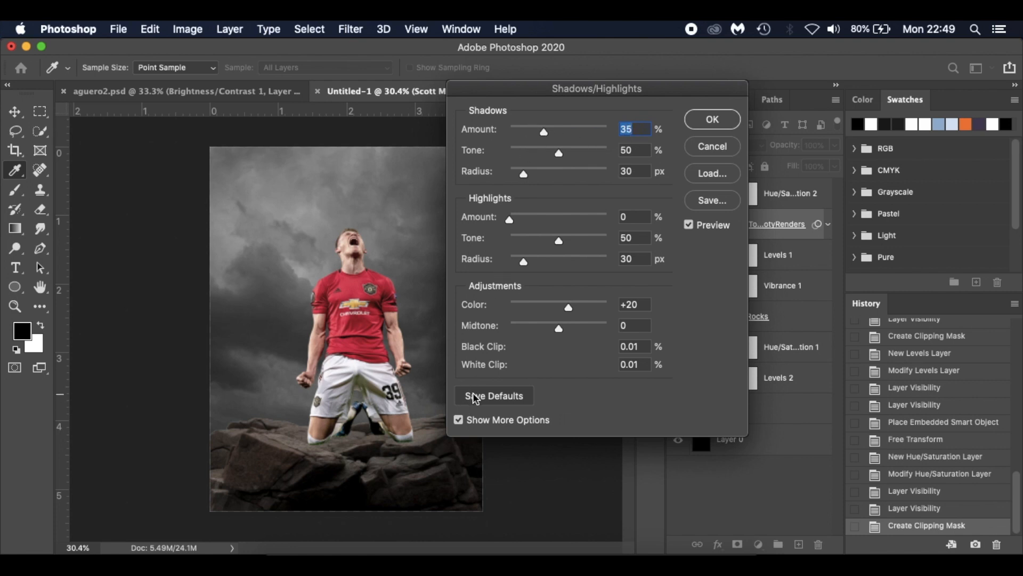
{"action": "left_click", "coordinate": [458, 420]}
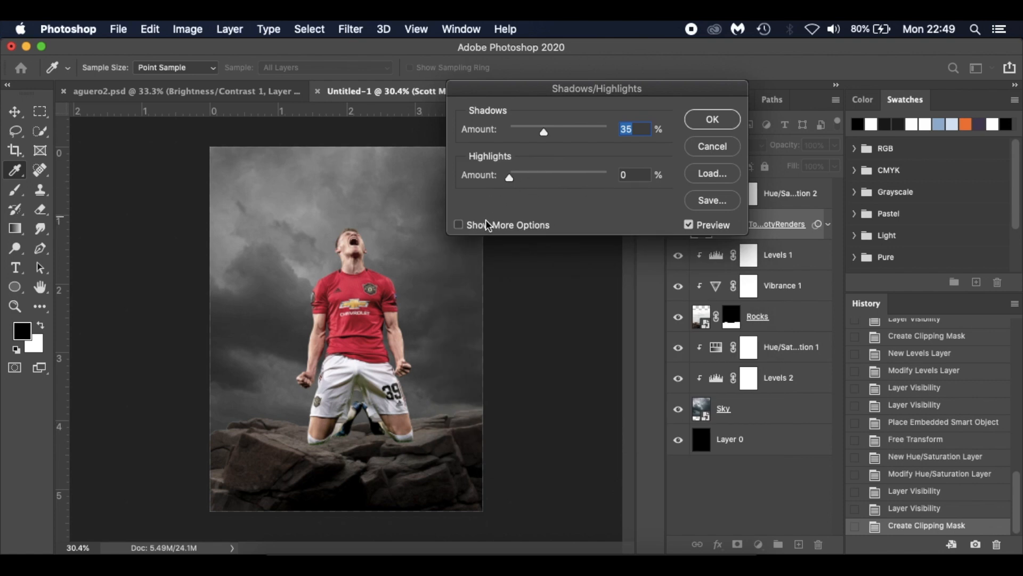
{"action": "left_click", "coordinate": [458, 224]}
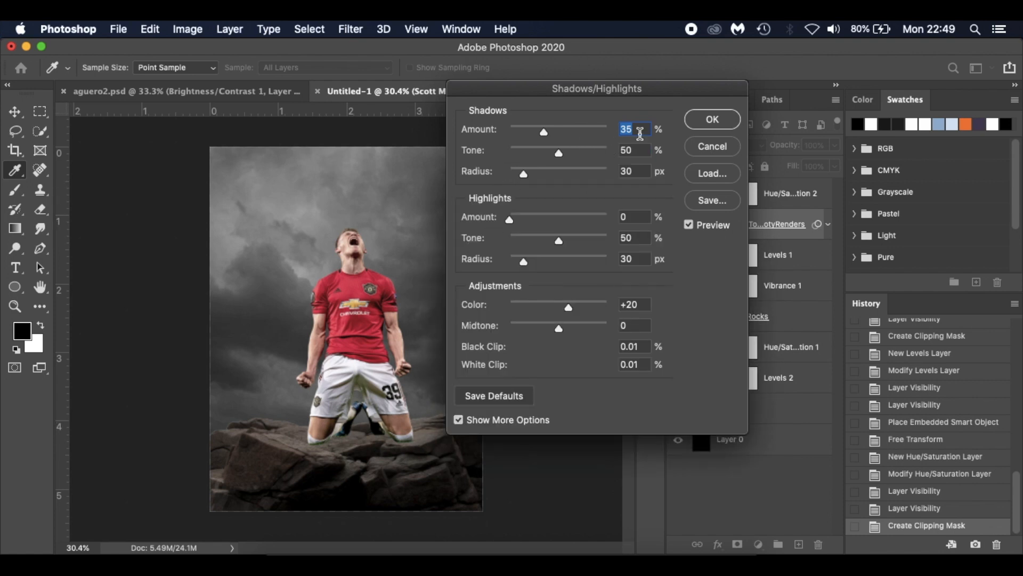
{"action": "key", "text": "Up"}
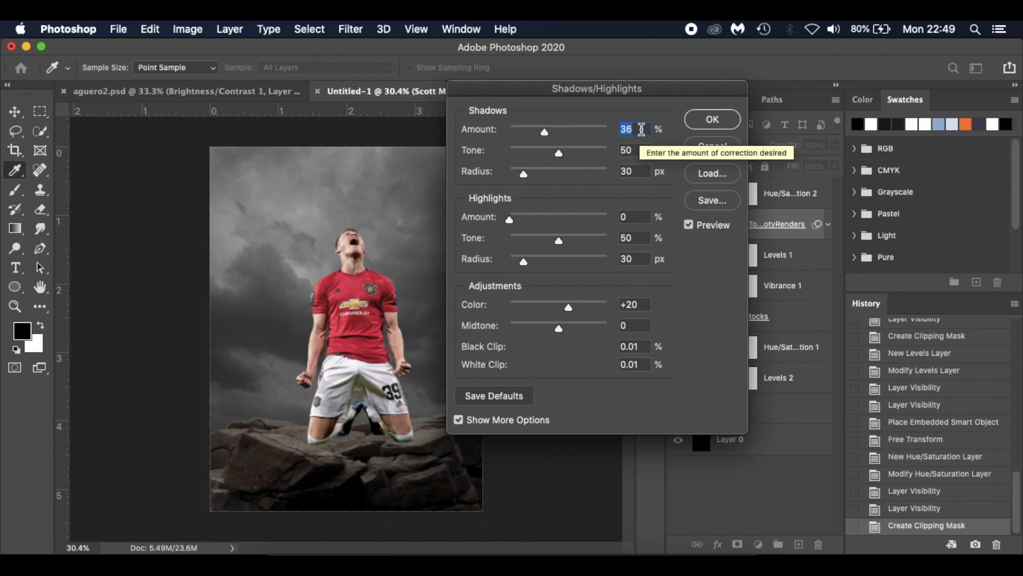
{"action": "left_click", "coordinate": [638, 152]}
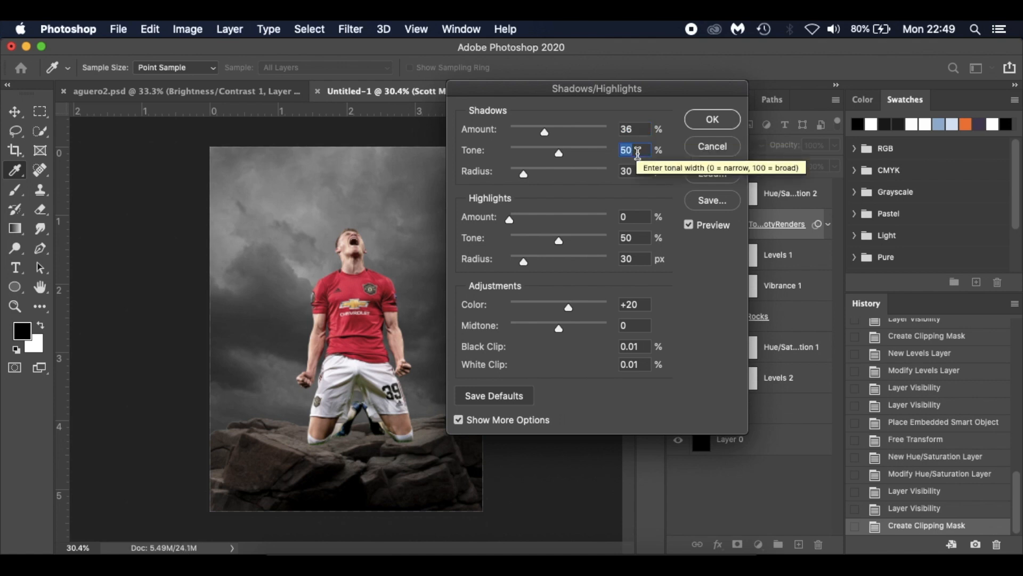
{"action": "left_click_drag", "start_coordinate": [558, 156], "coordinate": [517, 153]}
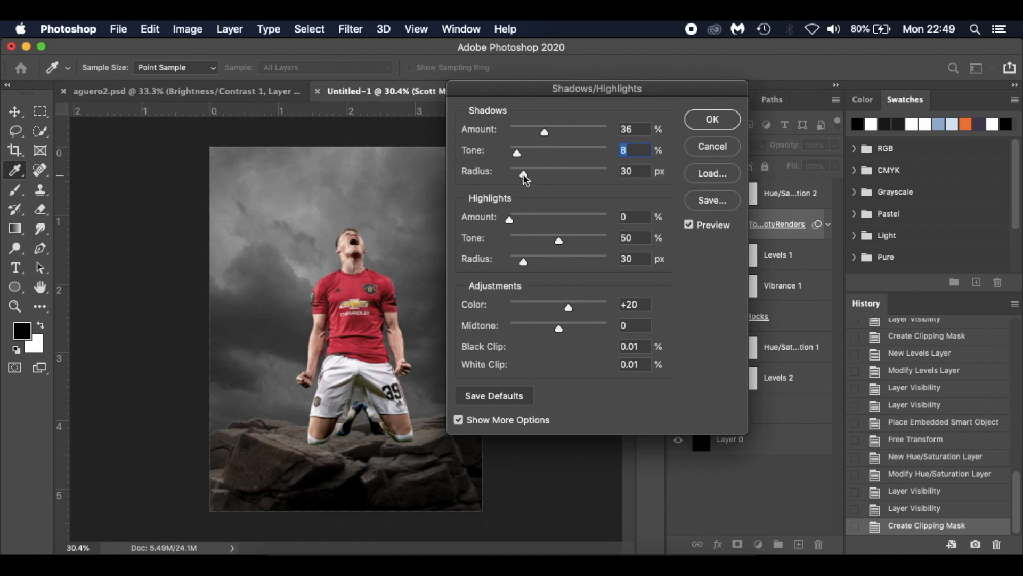
{"action": "left_click_drag", "start_coordinate": [523, 173], "coordinate": [524, 173]}
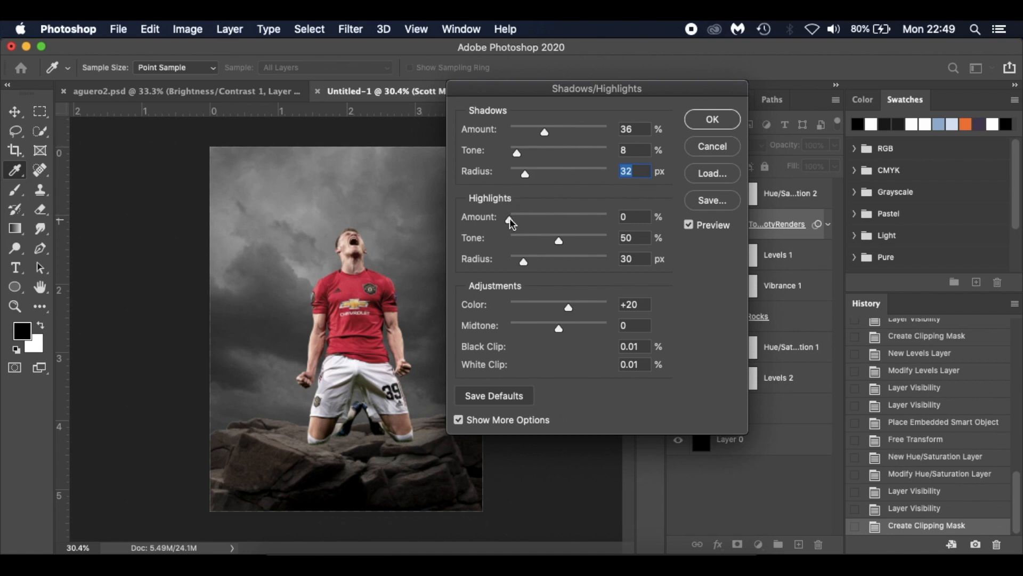
Set the Highlights Amount to 50% and Radius to 160 px, and the Color adjustment to -42
{"action": "left_click_drag", "start_coordinate": [510, 218], "coordinate": [558, 220]}
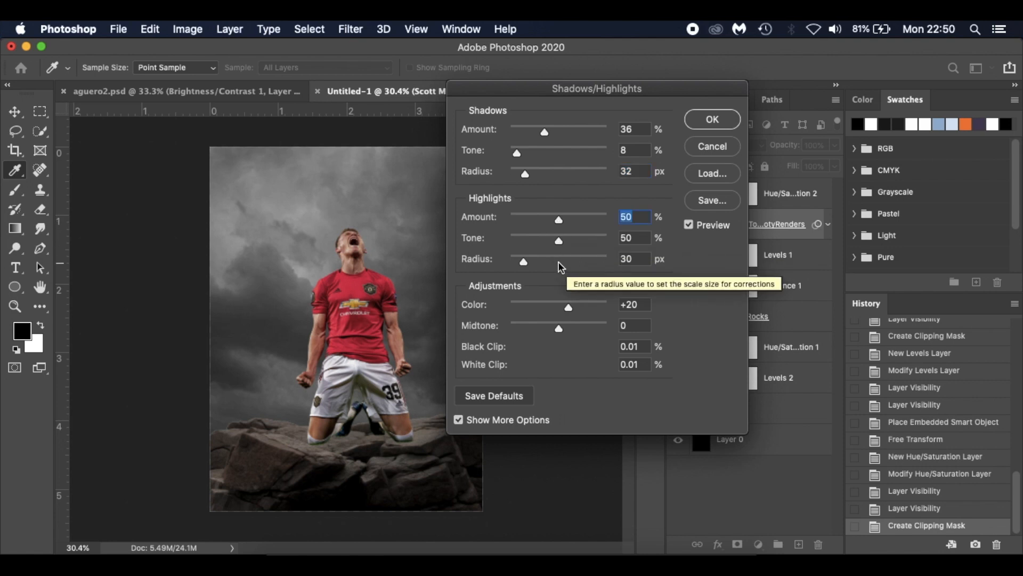
{"action": "left_click_drag", "start_coordinate": [524, 262], "coordinate": [572, 264]}
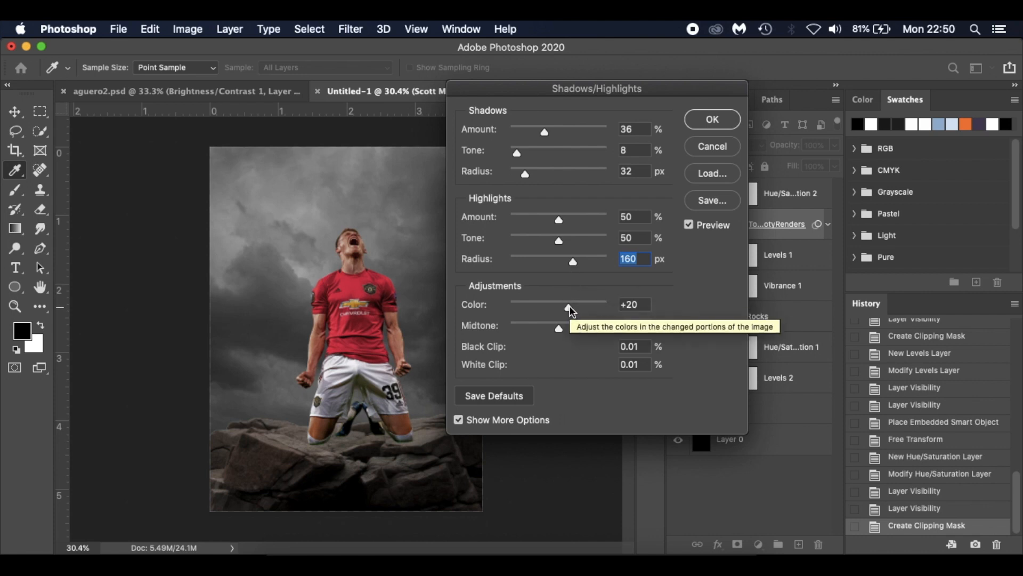
{"action": "left_click_drag", "start_coordinate": [568, 309], "coordinate": [540, 313]}
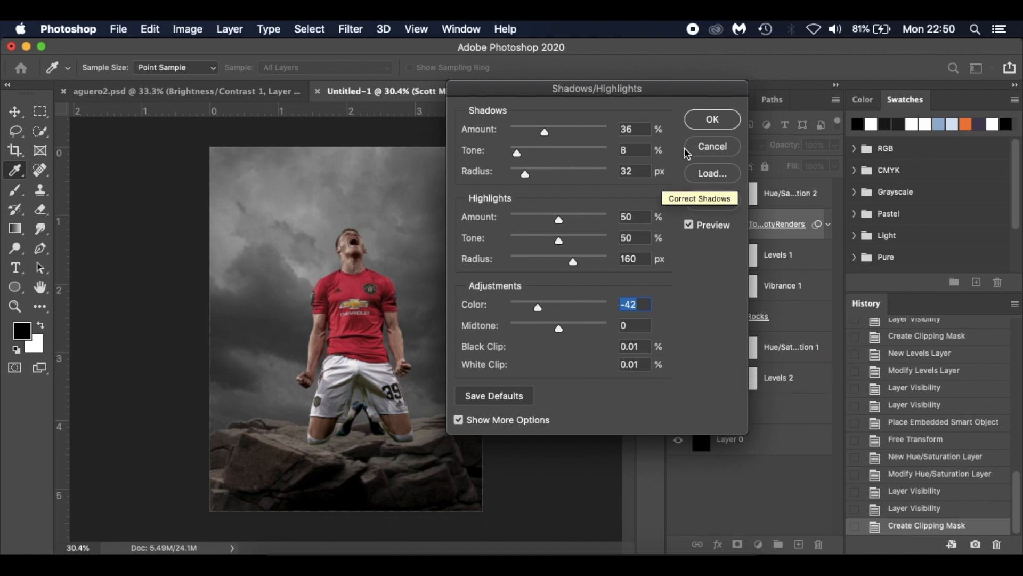
Compare the player with and without the Shadows/Highlights preview, and apply the filter
{"action": "left_click", "coordinate": [690, 226]}
{"action": "left_click", "coordinate": [691, 226]}
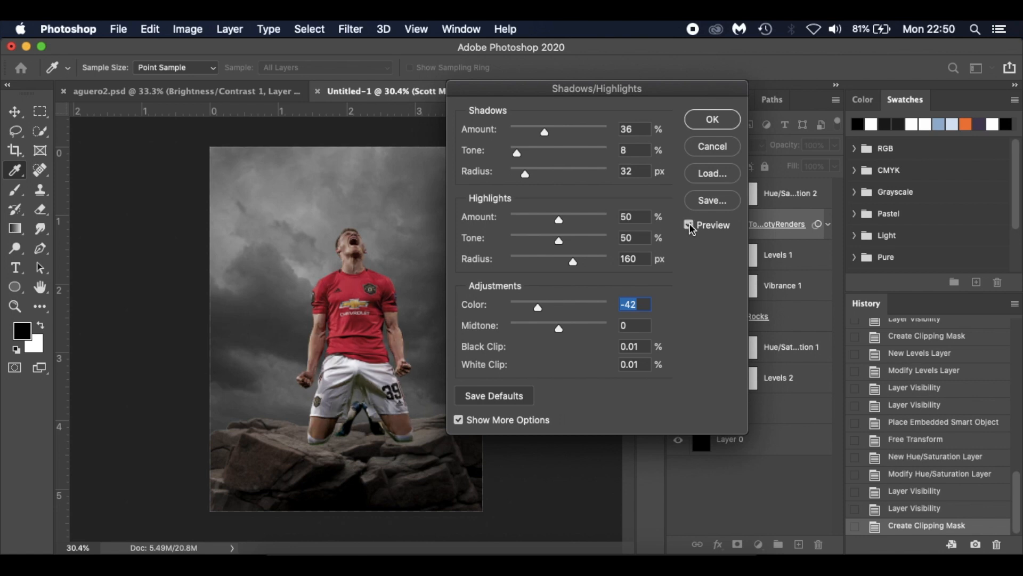
{"action": "left_click", "coordinate": [689, 224]}
{"action": "left_click", "coordinate": [689, 224]}
{"action": "left_click", "coordinate": [689, 224]}
{"action": "left_click", "coordinate": [689, 223]}
{"action": "left_click", "coordinate": [718, 119]}
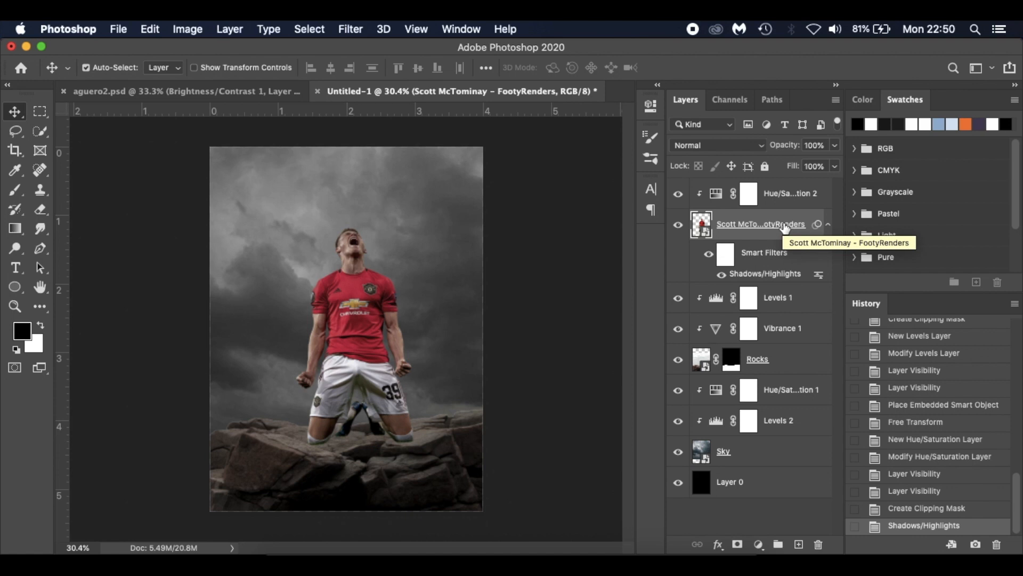
Add a new empty layer directly below the player layer and choose a black Soft Round brush at 600 px, 0% hardness
{"action": "left_click", "coordinate": [808, 302]}
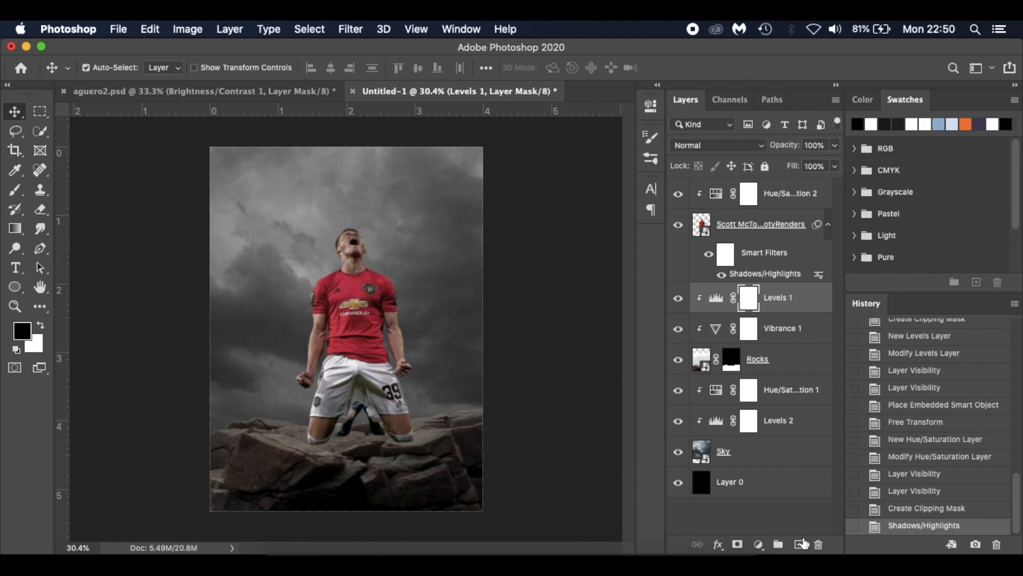
{"action": "left_click", "coordinate": [800, 543]}
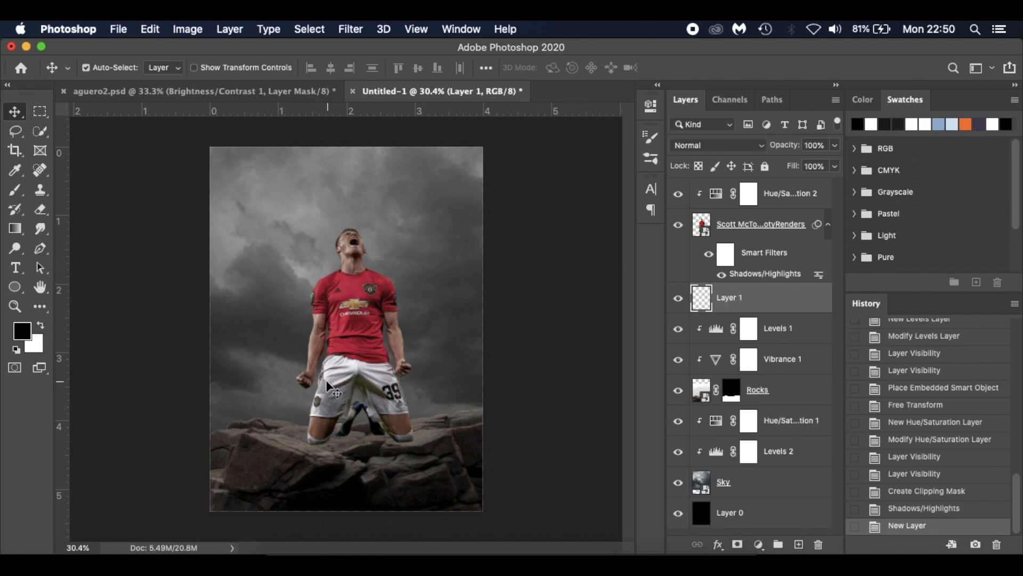
{"action": "key", "text": "b"}
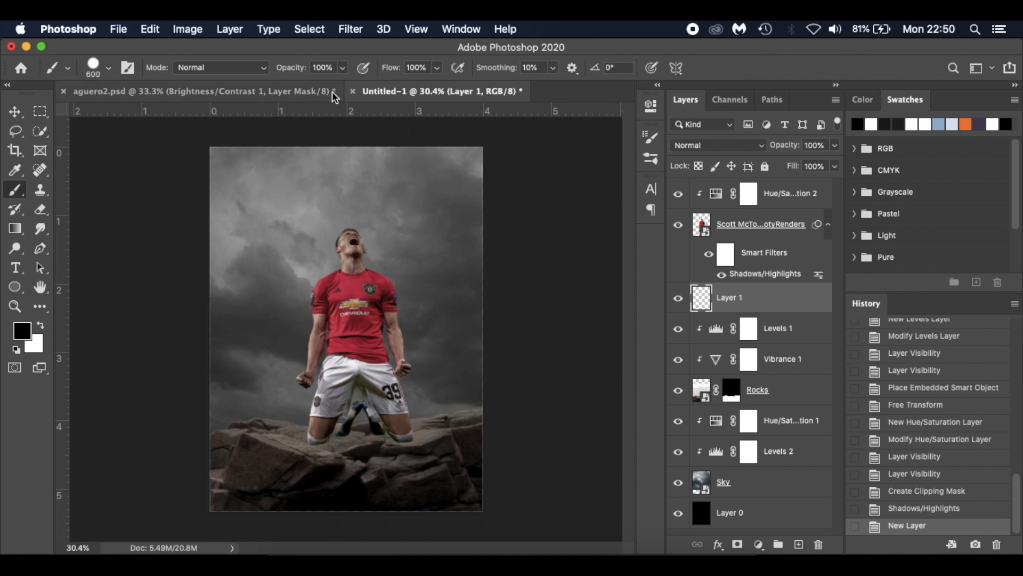
{"action": "left_click", "coordinate": [364, 407]}
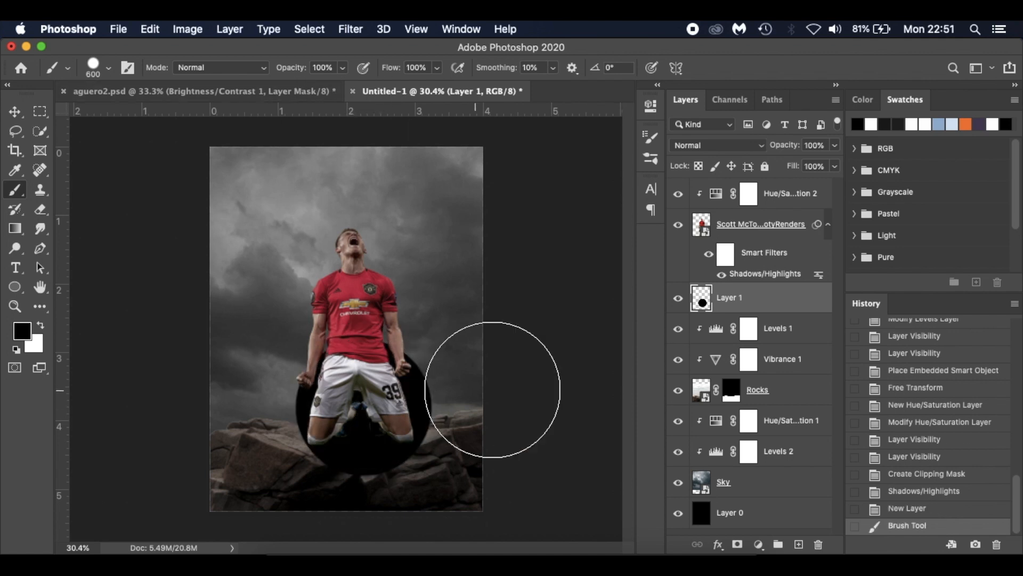
{"action": "key", "text": "super+z"}
{"action": "right_click", "coordinate": [406, 331]}
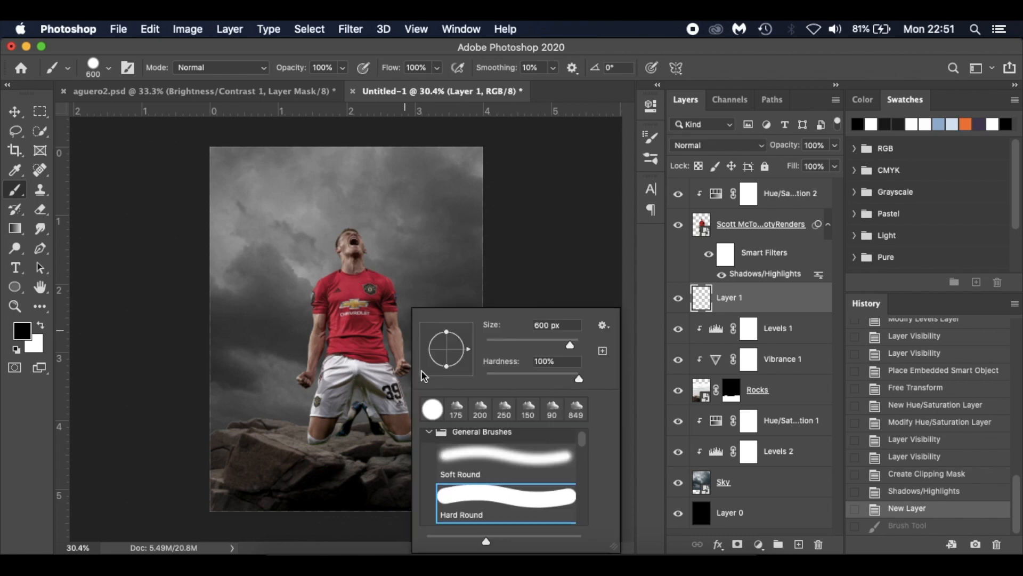
{"action": "left_click", "coordinate": [457, 452]}
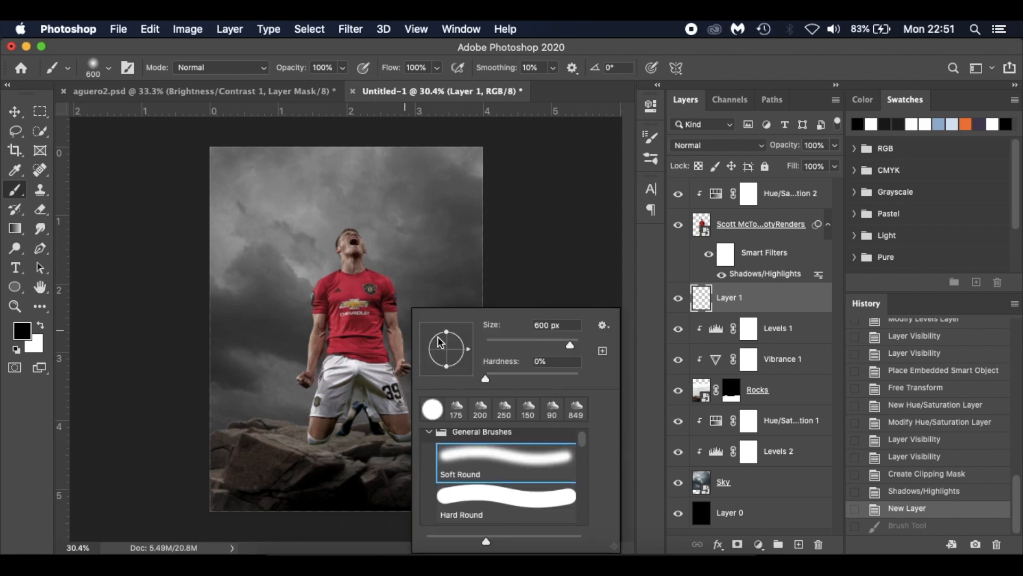
{"action": "mouse_move", "coordinate": [449, 336]}
{"action": "left_mouse_down"}
{"action": "mouse_move", "coordinate": [450, 346]}
{"action": "mouse_move", "coordinate": [450, 331]}
{"action": "left_mouse_up"}
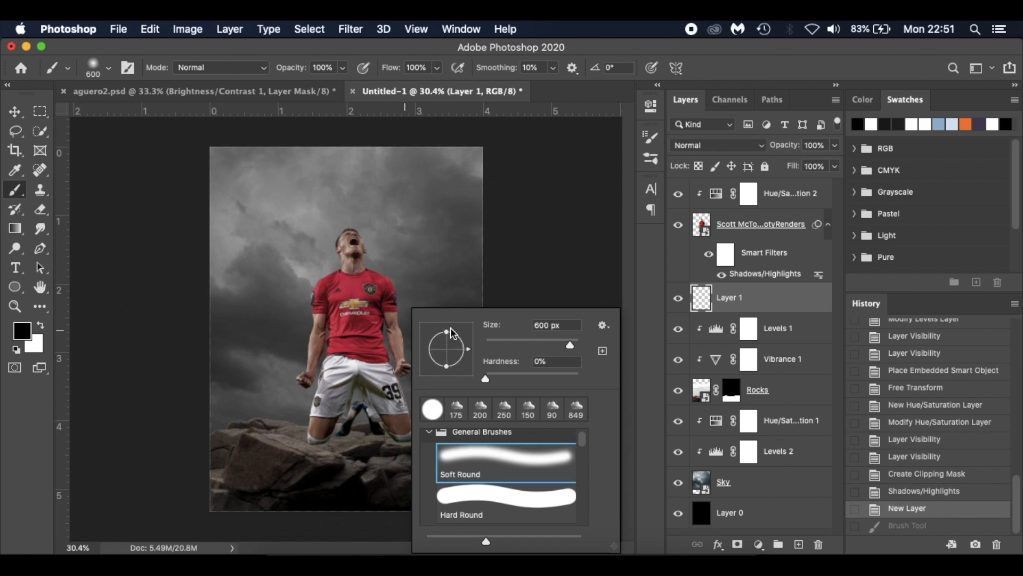
Try to form a ground shadow by squashing a soft black brush dab with Free Transform, and revert to the empty layer
{"action": "left_click", "coordinate": [359, 402]}
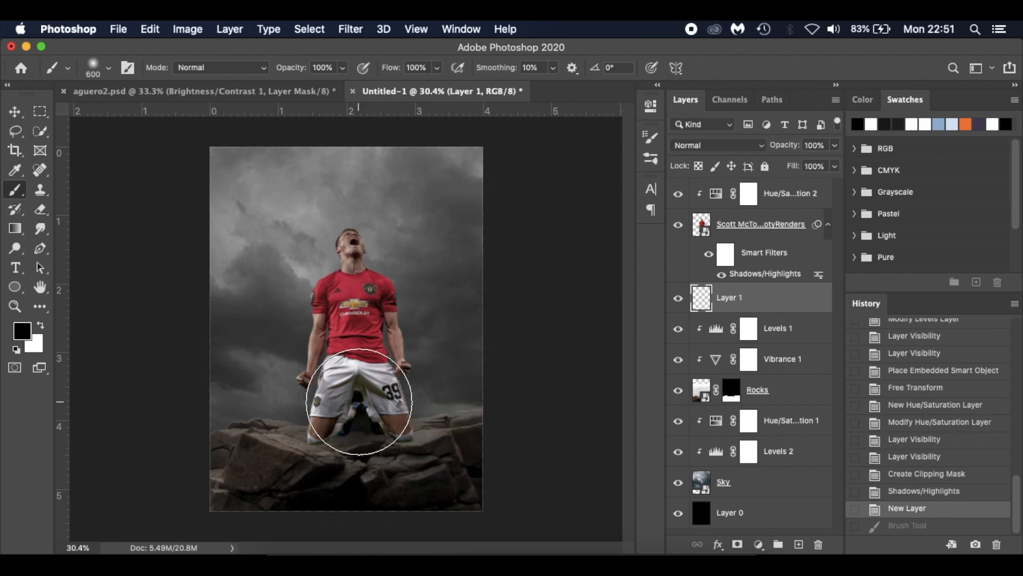
{"action": "key", "text": "super+t"}
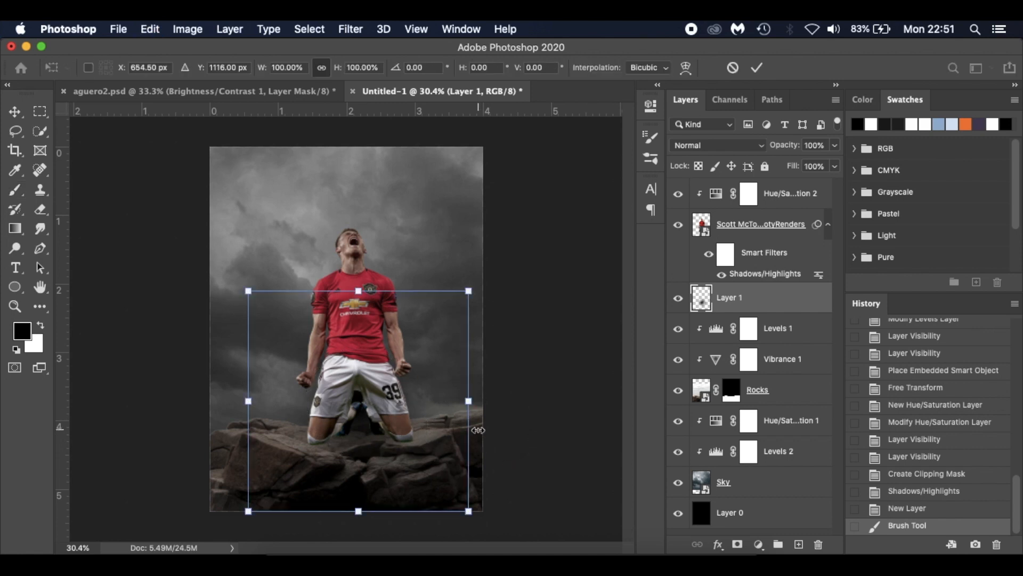
{"action": "left_click_drag", "start_coordinate": [363, 292], "coordinate": [373, 357]}
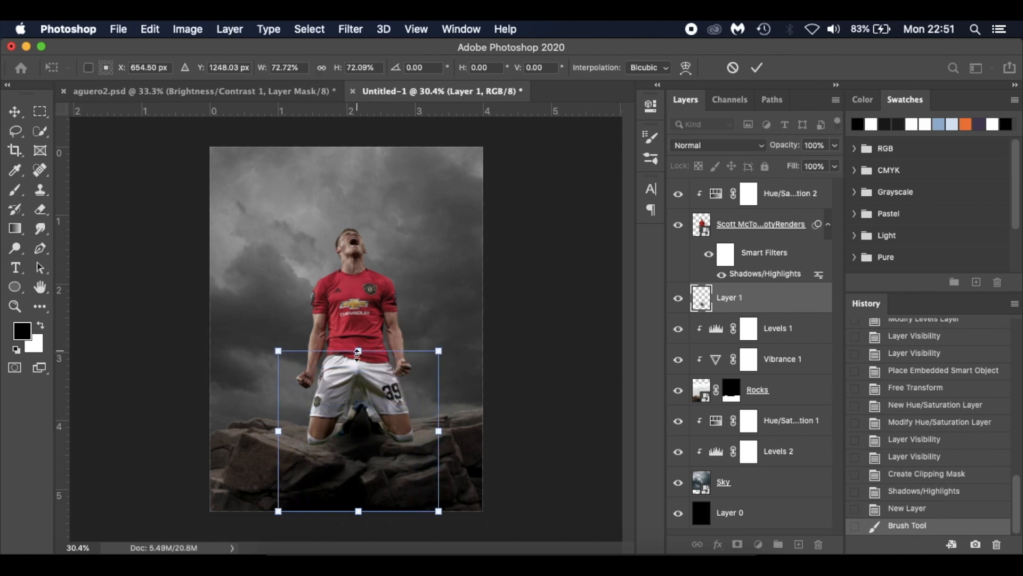
{"action": "left_click_drag", "start_coordinate": [358, 351], "coordinate": [491, 445]}
{"action": "left_click_drag", "start_coordinate": [432, 431], "coordinate": [394, 415]}
{"action": "mouse_move", "coordinate": [338, 388]}
{"action": "left_mouse_down"}
{"action": "mouse_move", "coordinate": [337, 415]}
{"action": "mouse_move", "coordinate": [337, 405]}
{"action": "left_mouse_up"}
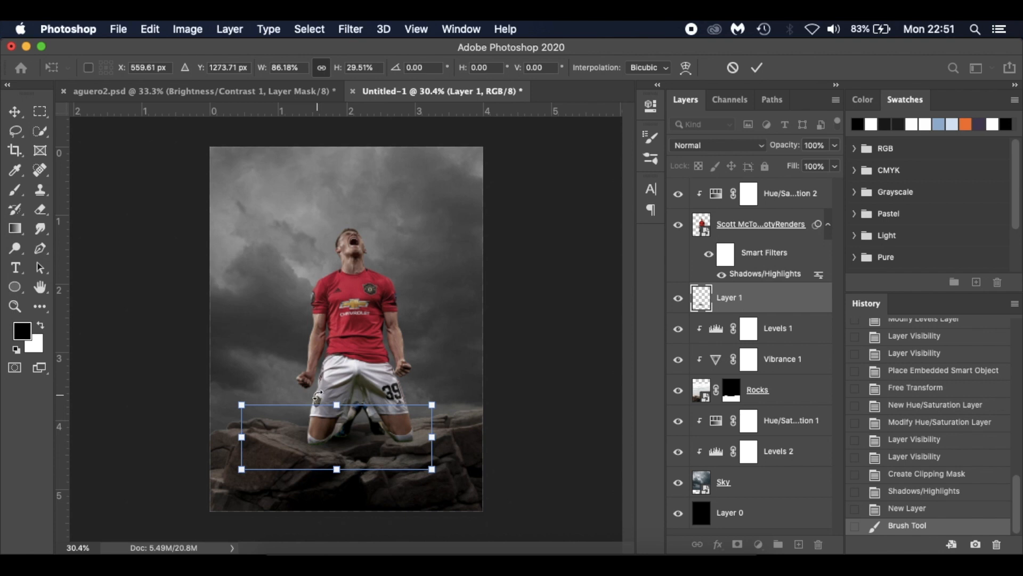
{"action": "key", "text": "Return"}
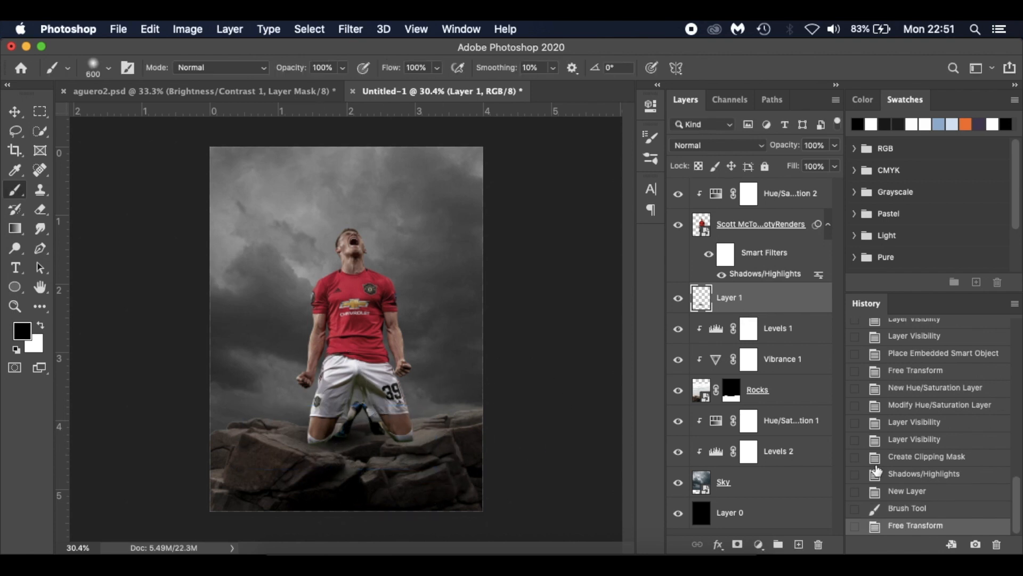
{"action": "left_click", "coordinate": [937, 495]}
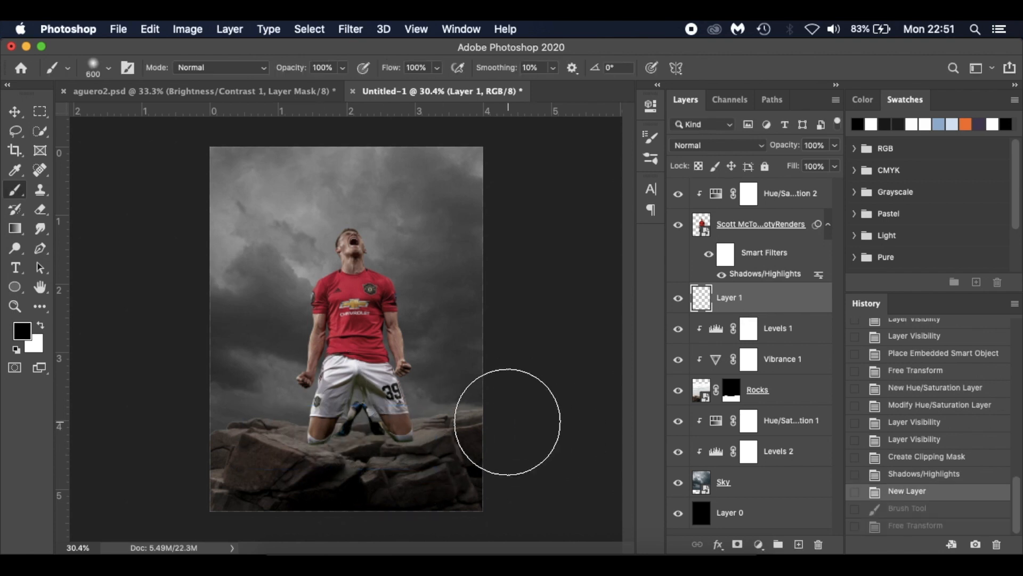
Flatten the 600 px Soft Round brush tip into a thin horizontal ellipse
{"action": "scroll", "coordinate": [353, 418], "scroll_direction": "up", "scroll_amount": 5}
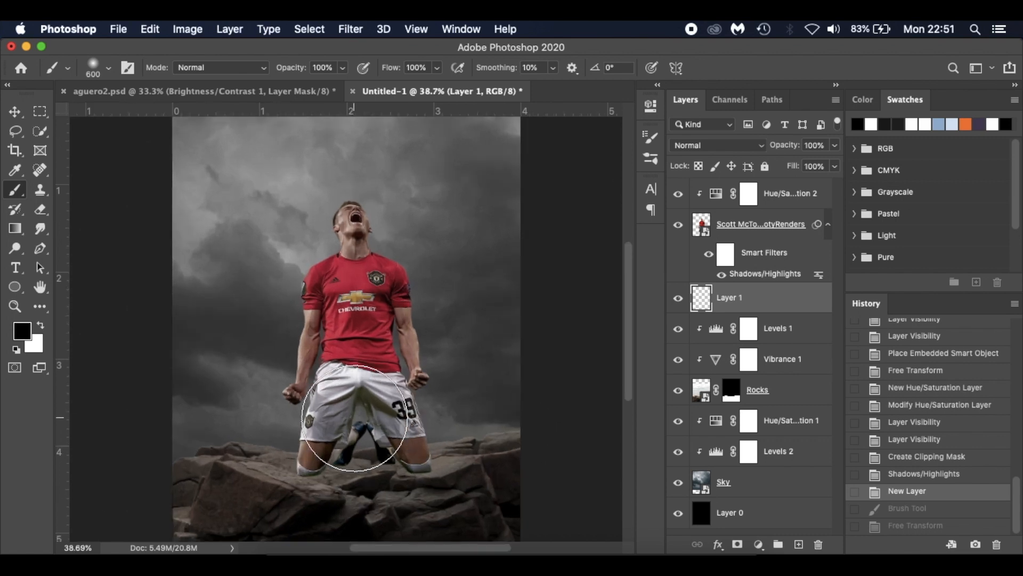
{"action": "right_click", "coordinate": [373, 371]}
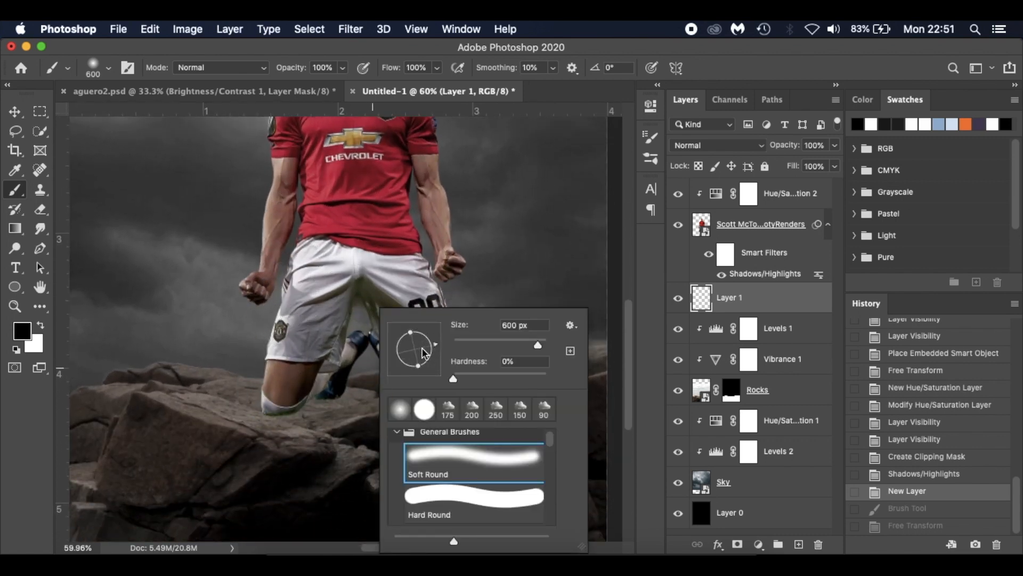
{"action": "left_click_drag", "start_coordinate": [417, 337], "coordinate": [415, 347]}
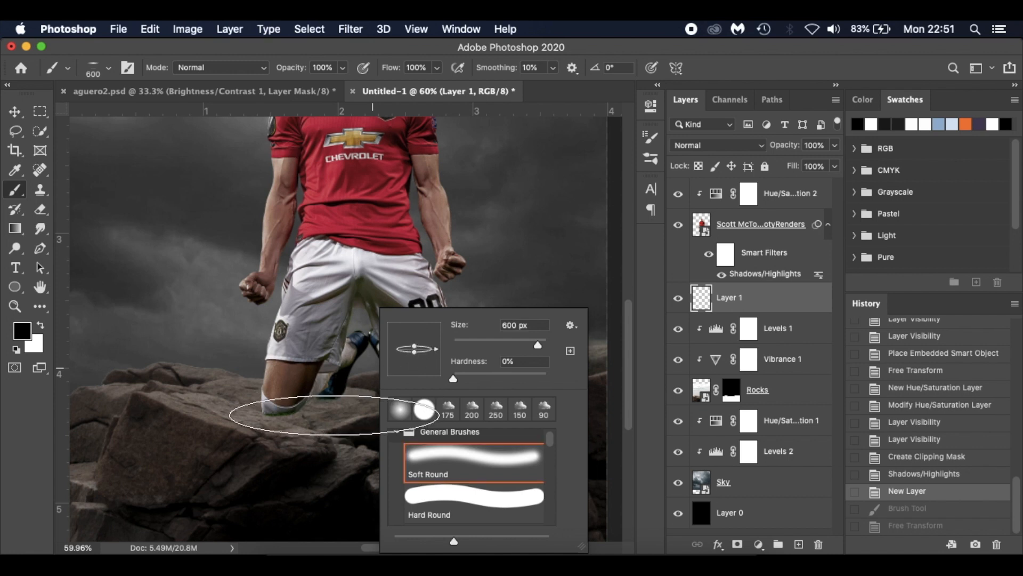
Paint a soft black shadow on the rocks beneath the player's knees and lower the shadow layer's opacity to 65%
{"action": "left_click", "coordinate": [326, 396]}
{"action": "left_click", "coordinate": [410, 400]}
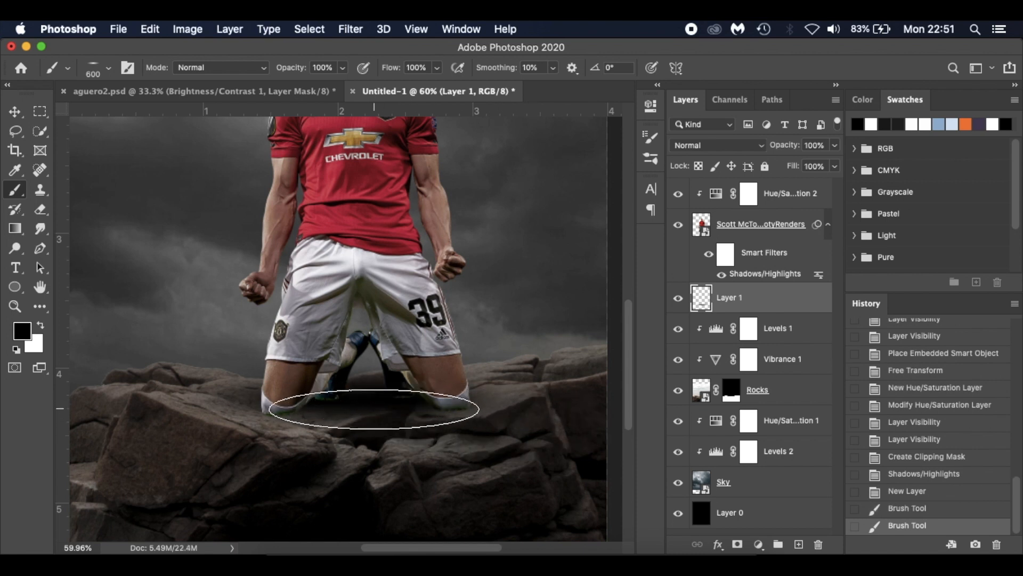
{"action": "left_click", "coordinate": [373, 410]}
{"action": "left_click", "coordinate": [349, 411]}
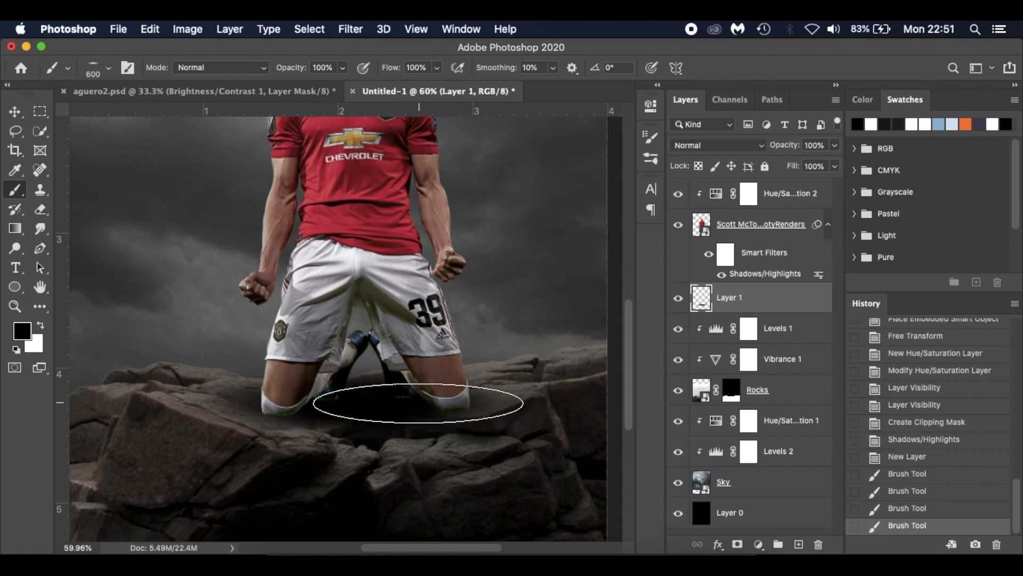
{"action": "left_click", "coordinate": [418, 402]}
{"action": "left_click", "coordinate": [322, 408]}
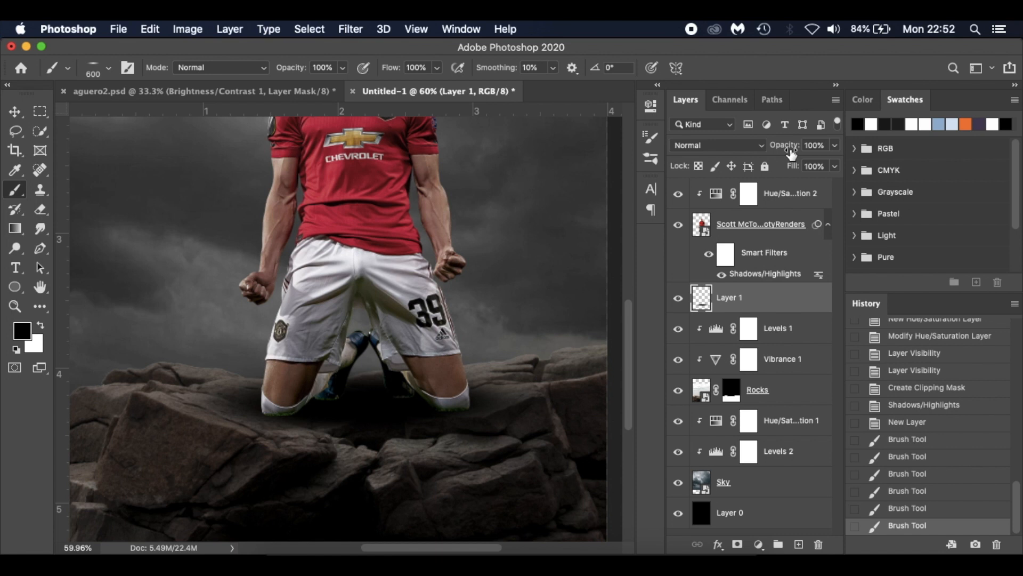
{"action": "left_click_drag", "start_coordinate": [788, 151], "coordinate": [760, 145]}
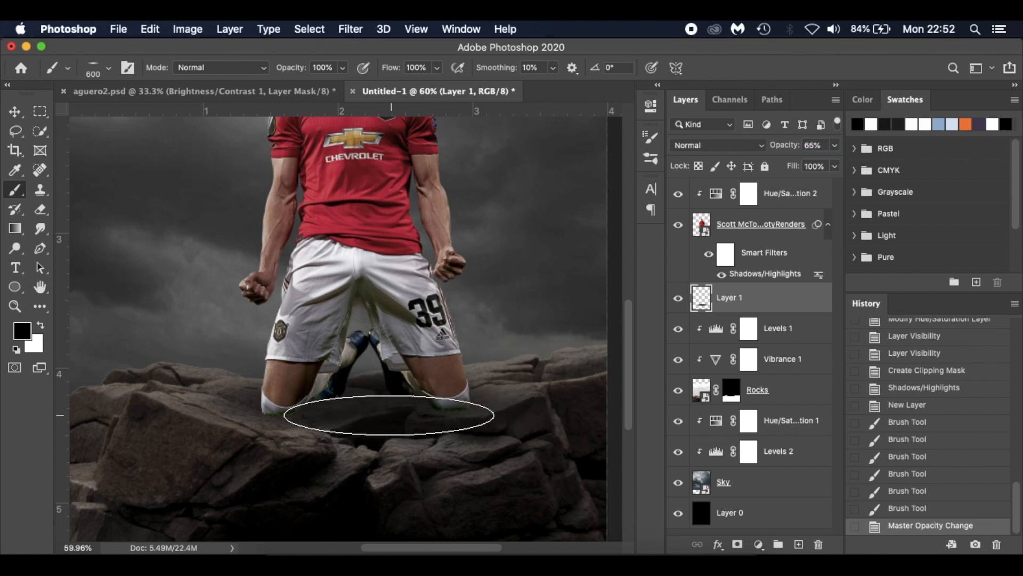
Add a layer mask to the shadow layer and switch to a round soft brush of about 102 px with 75% flow
{"action": "left_click", "coordinate": [737, 544]}
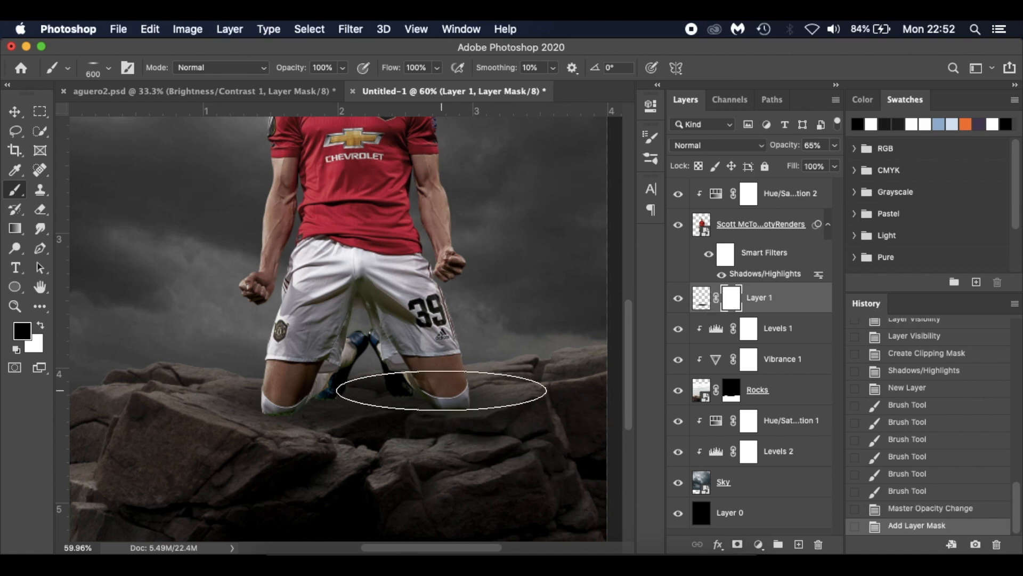
{"action": "right_click", "coordinate": [442, 394]}
{"action": "left_click_drag", "start_coordinate": [483, 350], "coordinate": [485, 332]}
{"action": "left_click_drag", "start_coordinate": [606, 345], "coordinate": [570, 344]}
{"action": "left_click", "coordinate": [546, 249]}
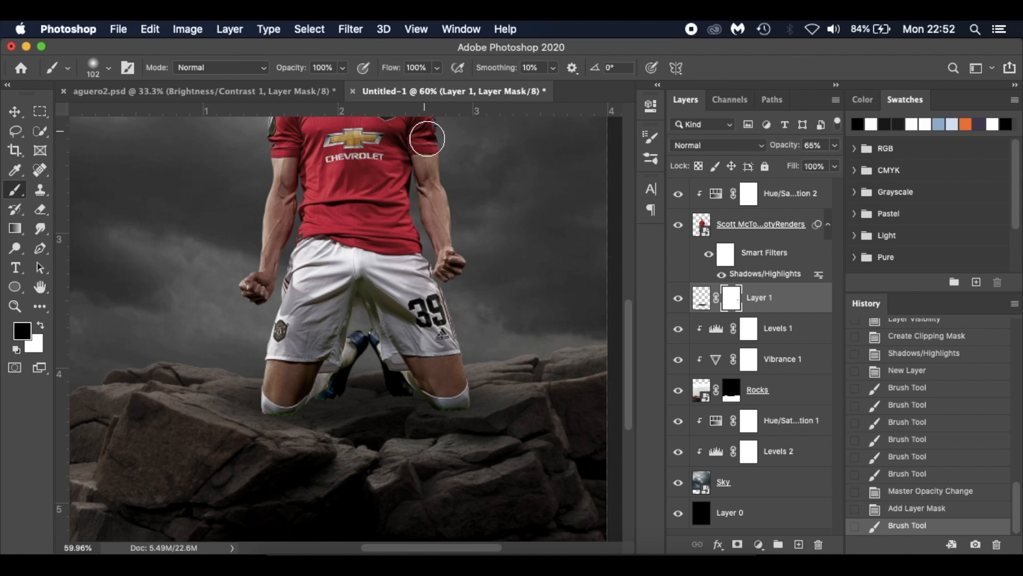
{"action": "left_click_drag", "start_coordinate": [394, 69], "coordinate": [376, 68]}
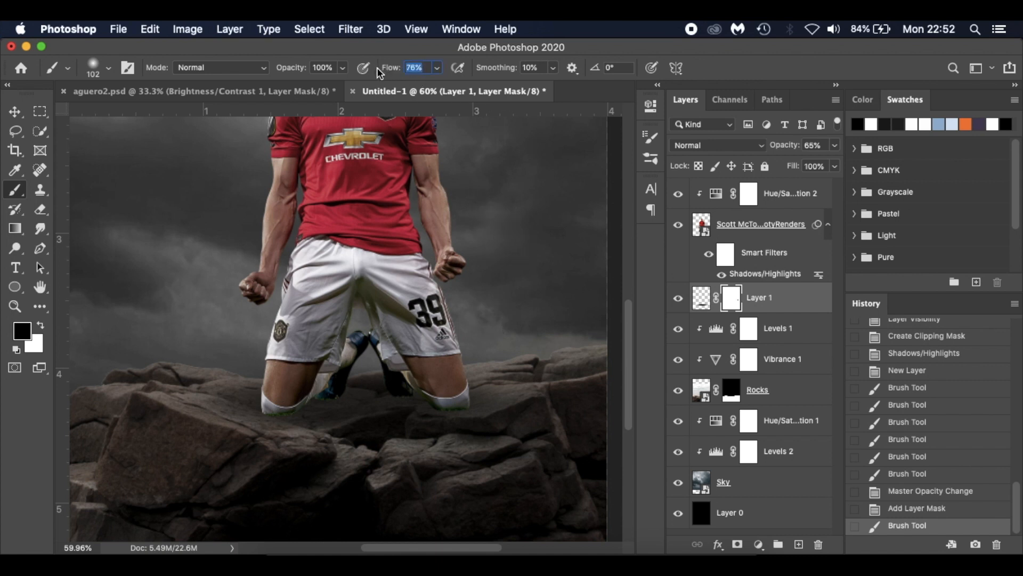
Enlarge the soft mask brush to 200 px and flatten its tip into a thin horizontal ellipse
{"action": "key", "text": "bracketright"}
{"action": "key", "text": "bracketright"}
{"action": "key", "text": "bracketright"}
{"action": "key", "text": "bracketright"}
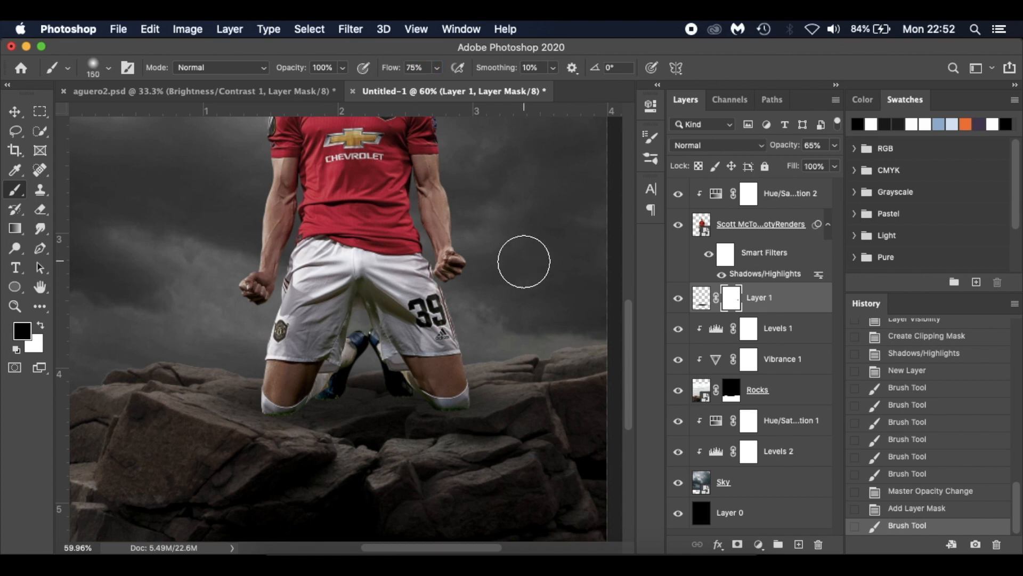
{"action": "right_click", "coordinate": [525, 262]}
{"action": "left_click_drag", "start_coordinate": [566, 287], "coordinate": [567, 297]}
{"action": "left_click", "coordinate": [526, 256]}
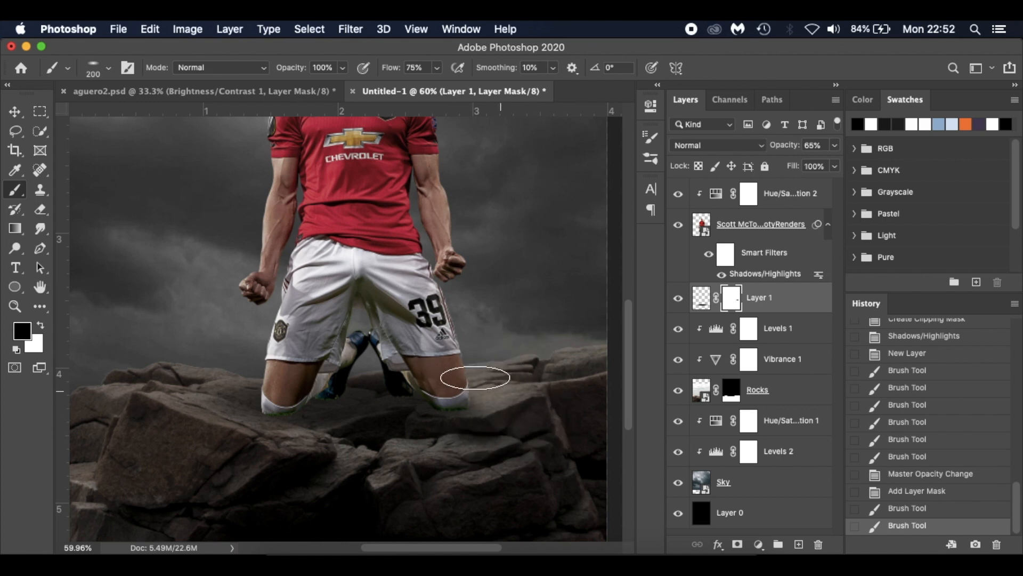
Paint black on the shadow layer's mask around the outer knees and the rocks below to fade the shadow's edges
{"action": "left_click", "coordinate": [449, 367]}
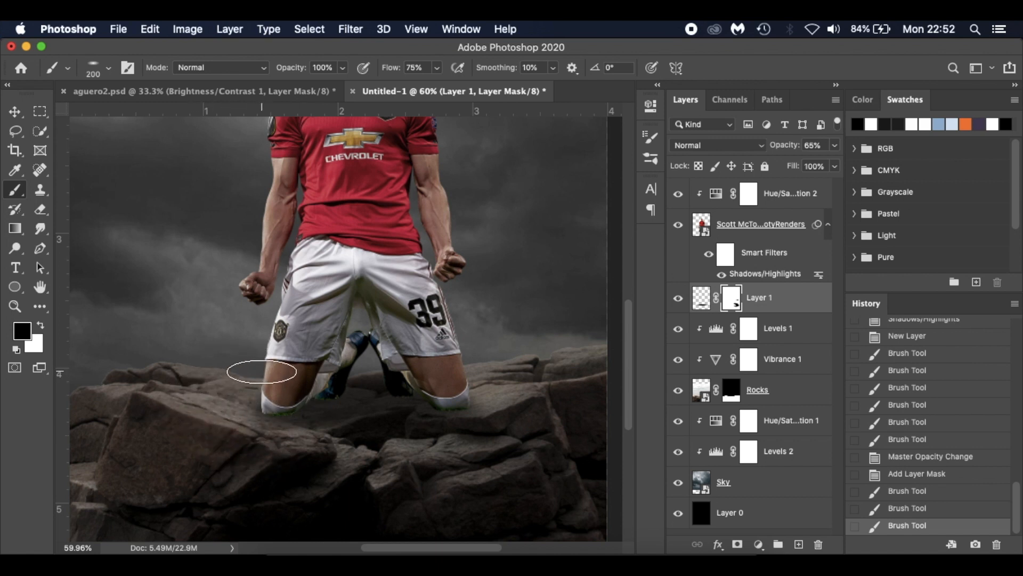
{"action": "left_click", "coordinate": [254, 465]}
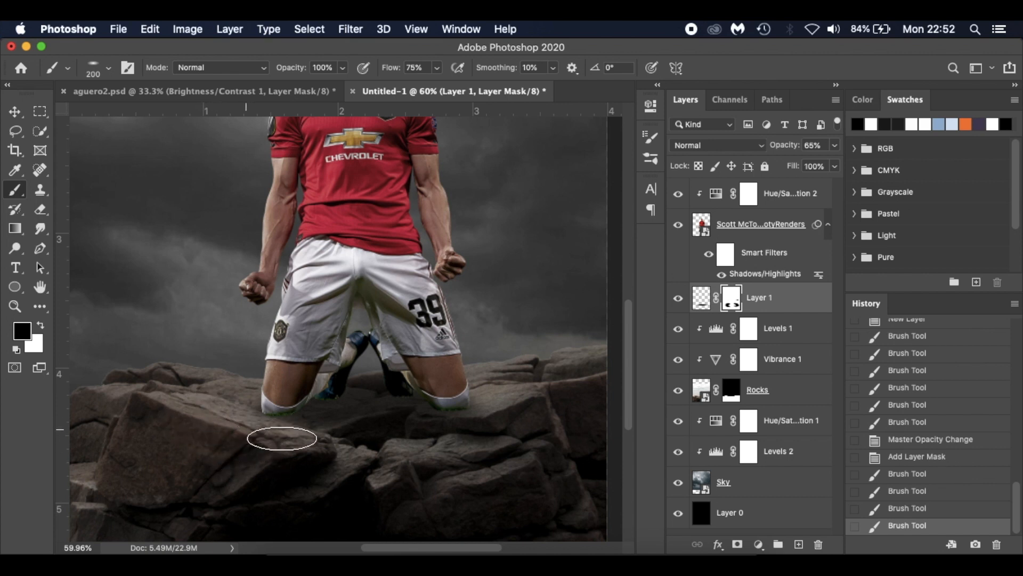
{"action": "left_click", "coordinate": [425, 464]}
{"action": "key", "text": "super+z"}
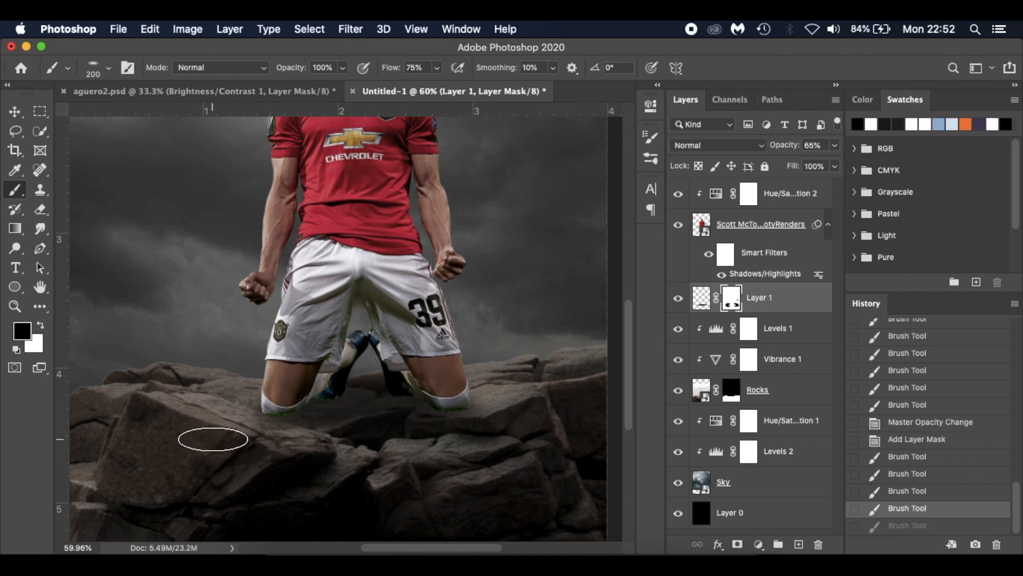
{"action": "left_click", "coordinate": [361, 450]}
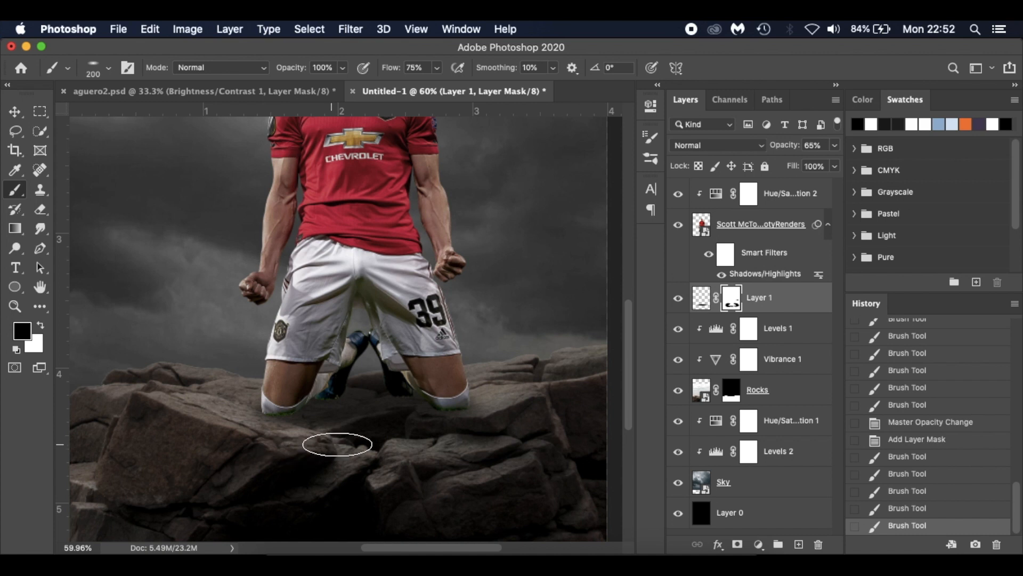
{"action": "left_click", "coordinate": [469, 435]}
{"action": "mouse_move", "coordinate": [350, 442]}
{"action": "left_mouse_down"}
{"action": "mouse_move", "coordinate": [378, 432]}
{"action": "mouse_move", "coordinate": [544, 435]}
{"action": "left_mouse_up"}
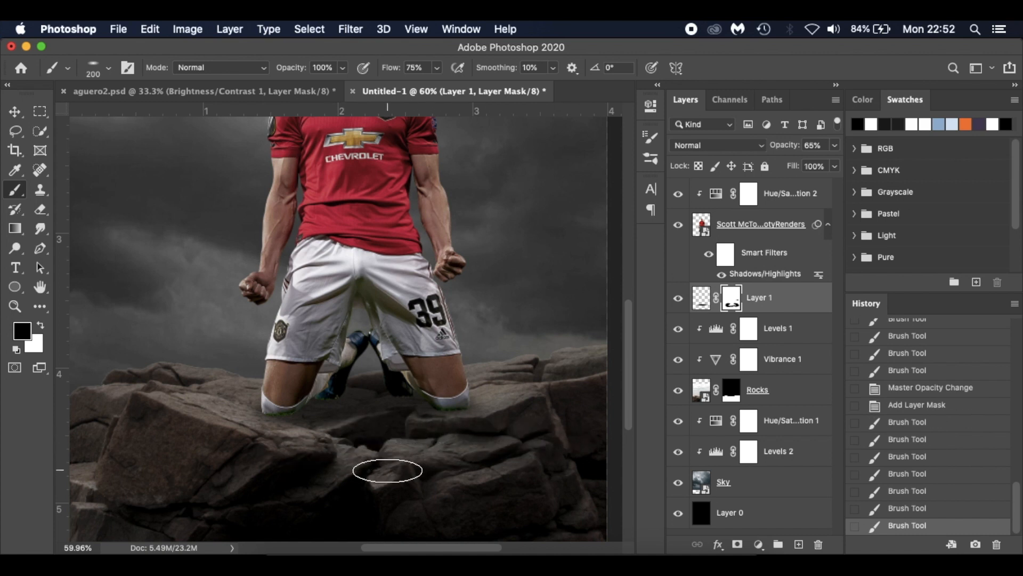
{"action": "left_click", "coordinate": [558, 389]}
Add an empty layer above the masked shadow layer, naming the masked layer "Shadow" and the new one "Contact Shadow"
{"action": "scroll", "coordinate": [557, 475], "scroll_direction": "up", "scroll_amount": 5, "text": "alt"}
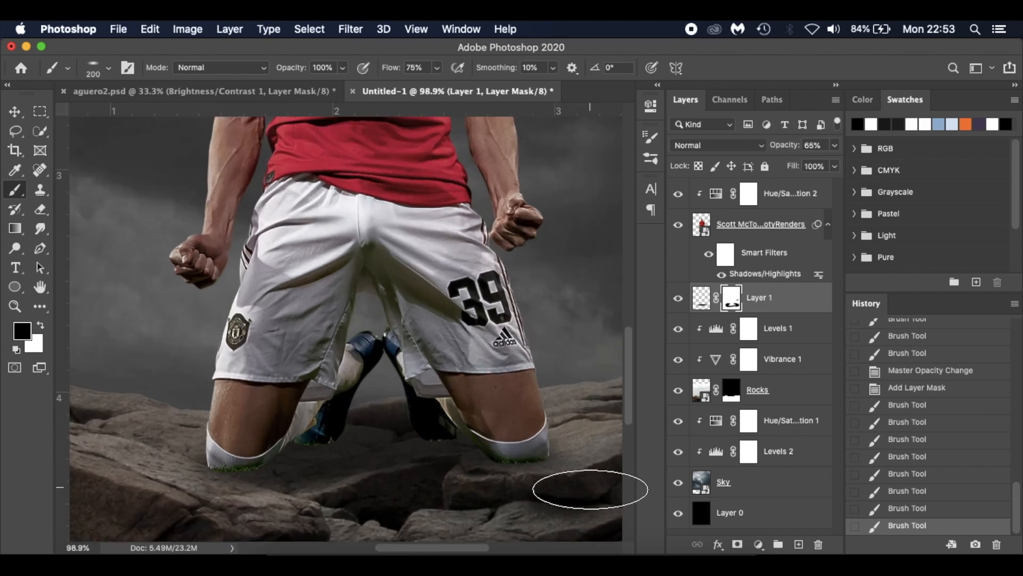
{"action": "key", "text": "v"}
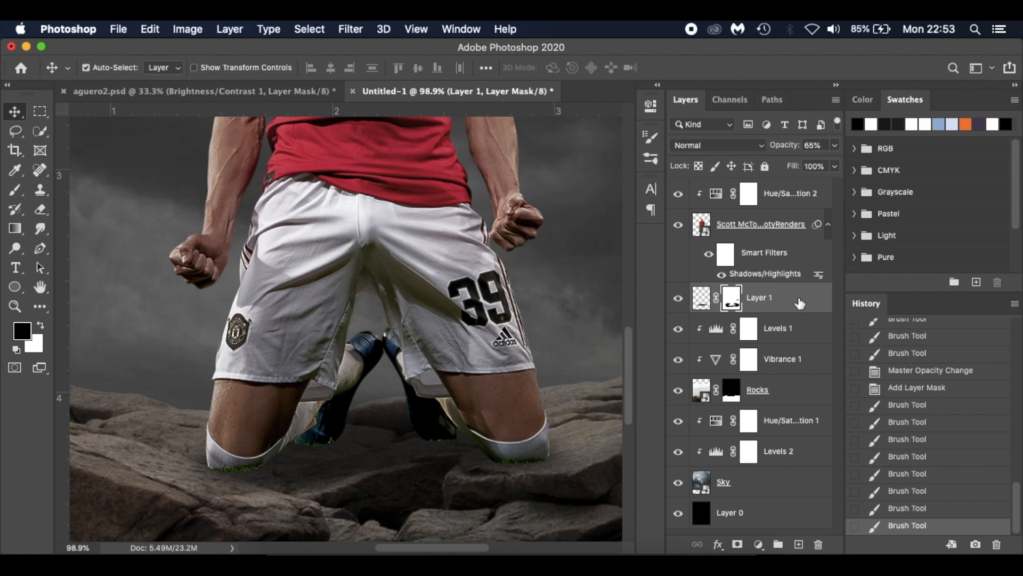
{"action": "left_click", "coordinate": [799, 544]}
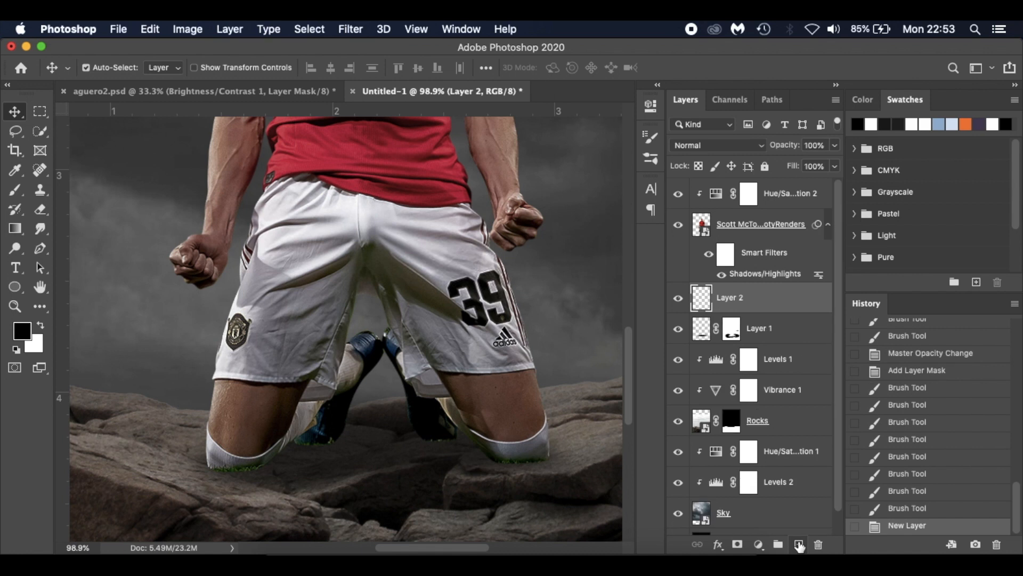
{"action": "double_click", "coordinate": [762, 329]}
{"action": "type", "text": "Shadow"}
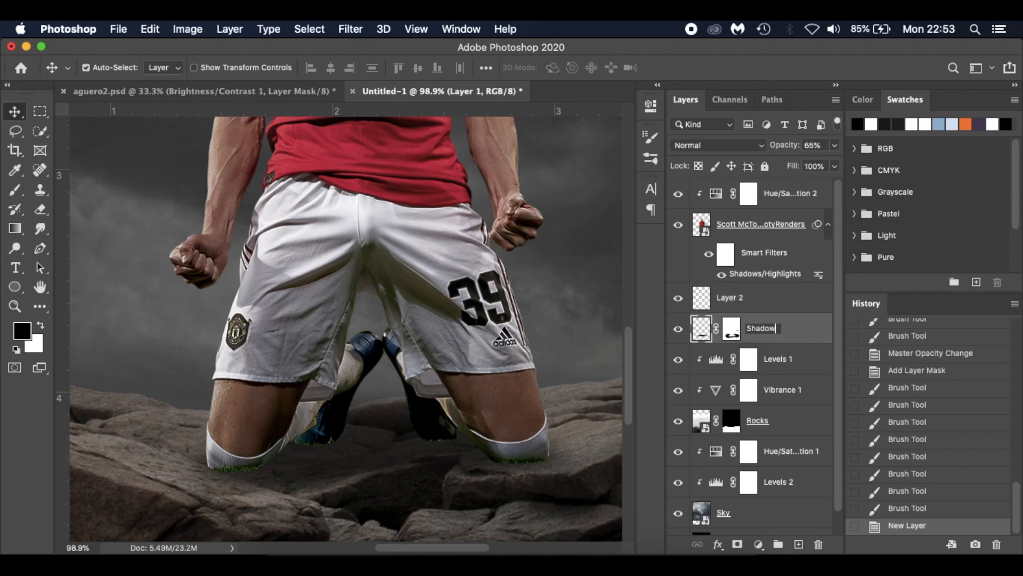
{"action": "key", "text": "Return"}
{"action": "double_click", "coordinate": [730, 297]}
{"action": "type", "text": "Contact Shadow"}
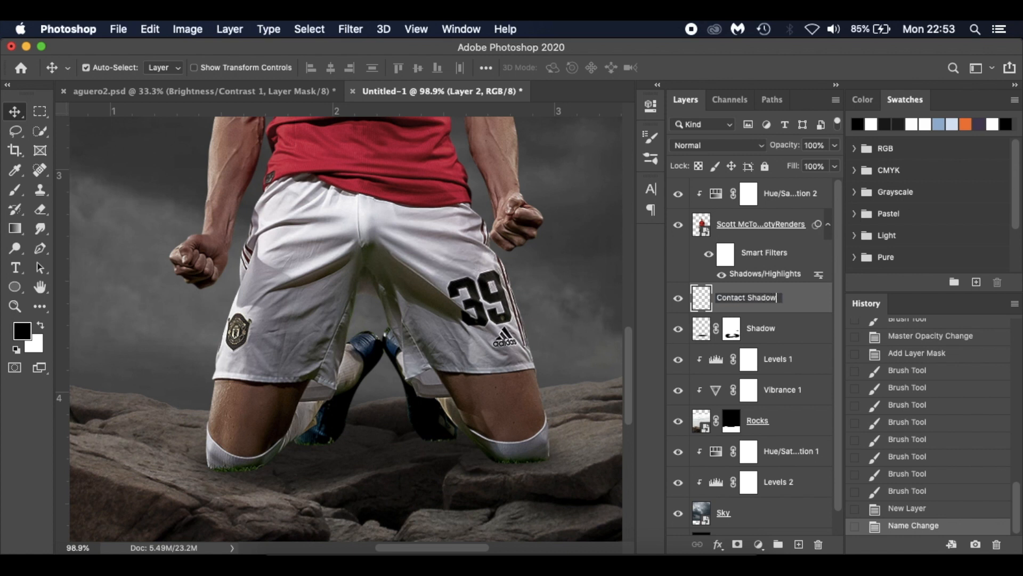
{"action": "key", "text": "Return"}
Paint black contact shadows beneath both knees and boots with a 100 px flattened brush at 50% opacity and 50% flow
{"action": "key", "text": "b"}
{"action": "key", "text": "bracketleft"}
{"action": "key", "text": "bracketleft"}
{"action": "key", "text": "bracketleft"}
{"action": "key", "text": "bracketleft"}
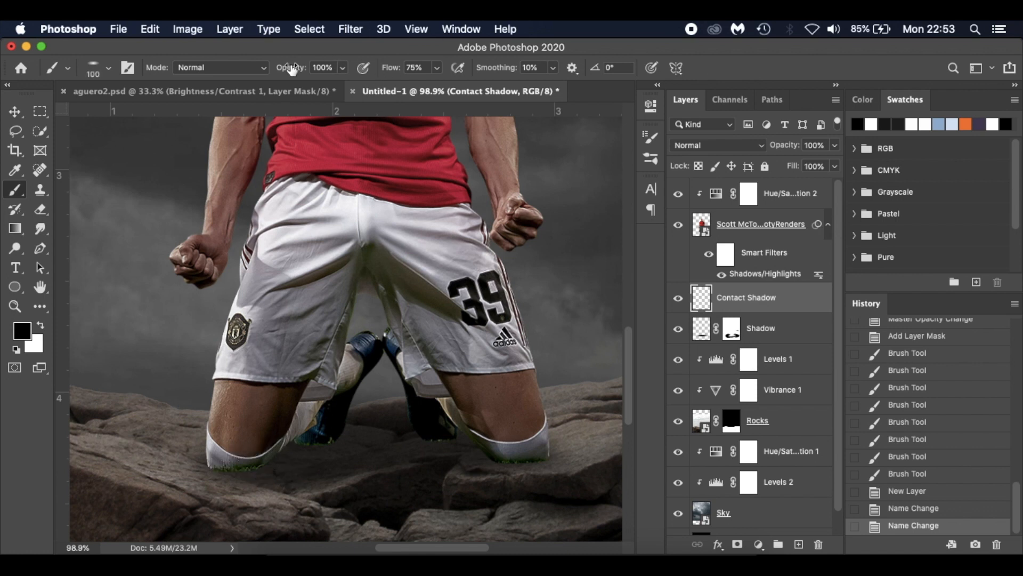
{"action": "left_click_drag", "start_coordinate": [292, 69], "coordinate": [269, 72]}
{"action": "left_click_drag", "start_coordinate": [372, 65], "coordinate": [375, 65]}
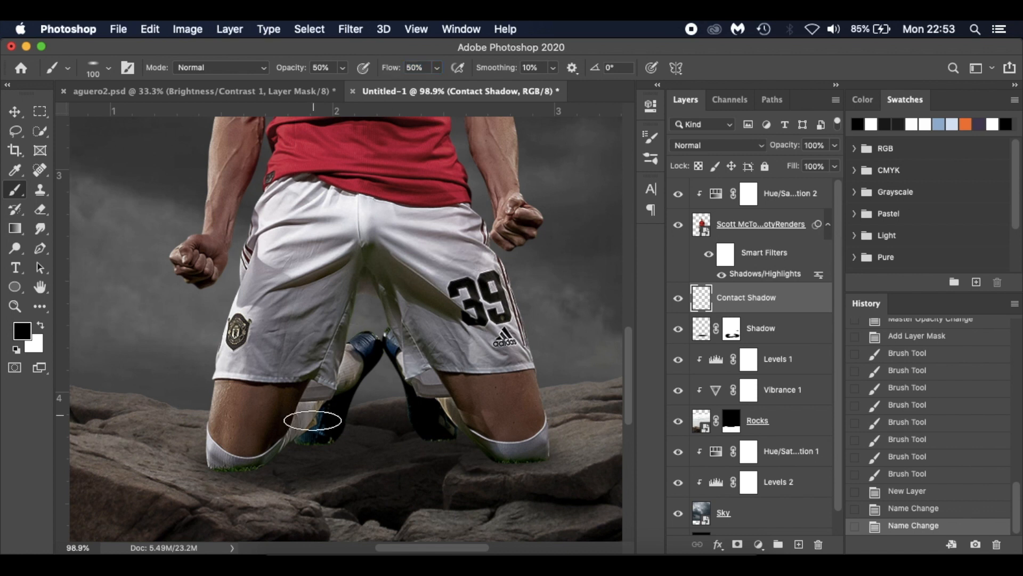
{"action": "mouse_move", "coordinate": [245, 467]}
{"action": "left_mouse_down"}
{"action": "mouse_move", "coordinate": [331, 425]}
{"action": "mouse_move", "coordinate": [320, 435]}
{"action": "left_mouse_up"}
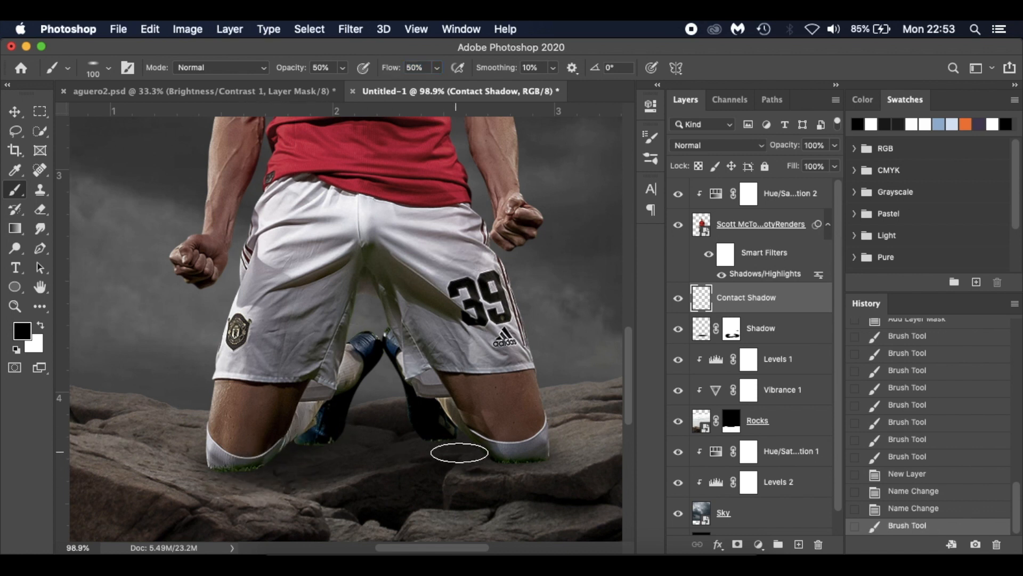
{"action": "mouse_move", "coordinate": [502, 456]}
{"action": "left_mouse_down"}
{"action": "mouse_move", "coordinate": [425, 428]}
{"action": "mouse_move", "coordinate": [438, 435]}
{"action": "mouse_move", "coordinate": [320, 434]}
{"action": "left_mouse_up"}
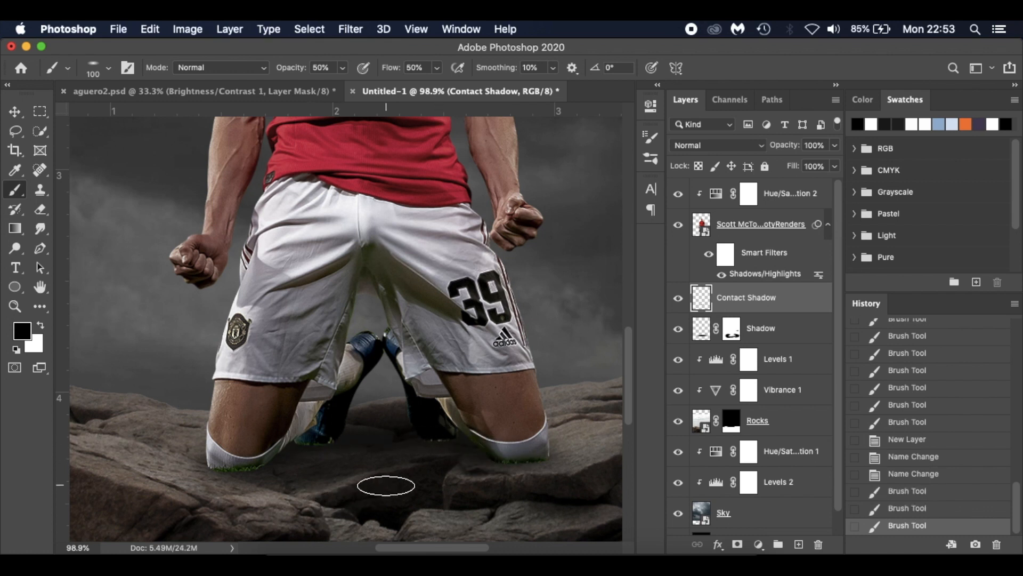
Widen the contact shadow on the rocks between the knees using a larger flattened brush, starting at 175 px
{"action": "key", "text": "bracketright"}
{"action": "key", "text": "bracketright"}
{"action": "key", "text": "bracketright"}
{"action": "key", "text": "bracketright"}
{"action": "key", "text": "bracketright"}
{"action": "key", "text": "bracketright"}
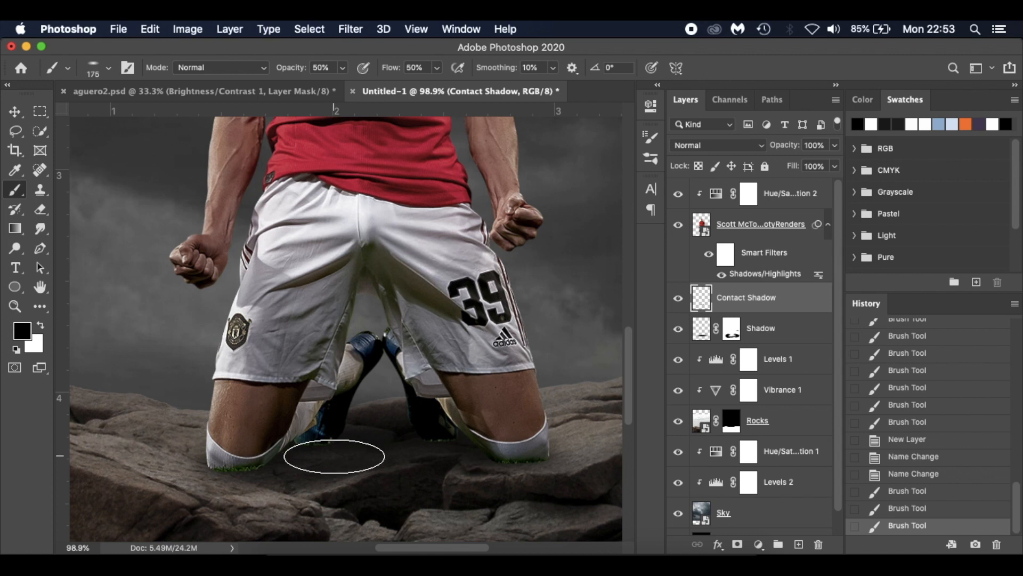
{"action": "left_click_drag", "start_coordinate": [380, 452], "coordinate": [377, 441]}
{"action": "key", "text": "bracketright"}
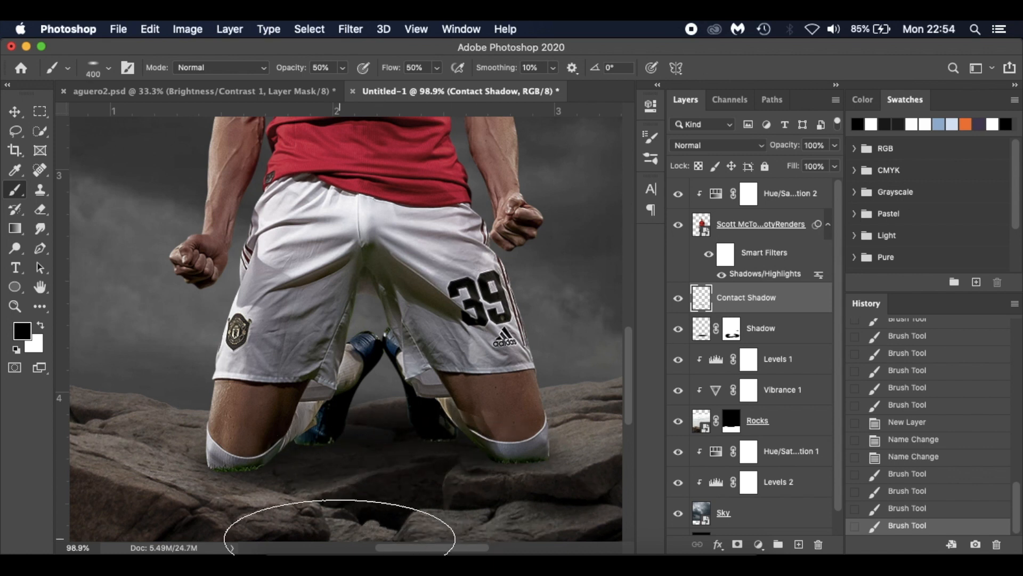
Build up the contact shadow under the knees, boots and the gap between them with a 100 px brush at 6% flow
{"action": "key", "text": "bracketleft"}
{"action": "key", "text": "bracketleft"}
{"action": "key", "text": "bracketleft"}
{"action": "key", "text": "bracketleft"}
{"action": "key", "text": "bracketleft"}
{"action": "key", "text": "bracketleft"}
{"action": "key", "text": "bracketleft"}
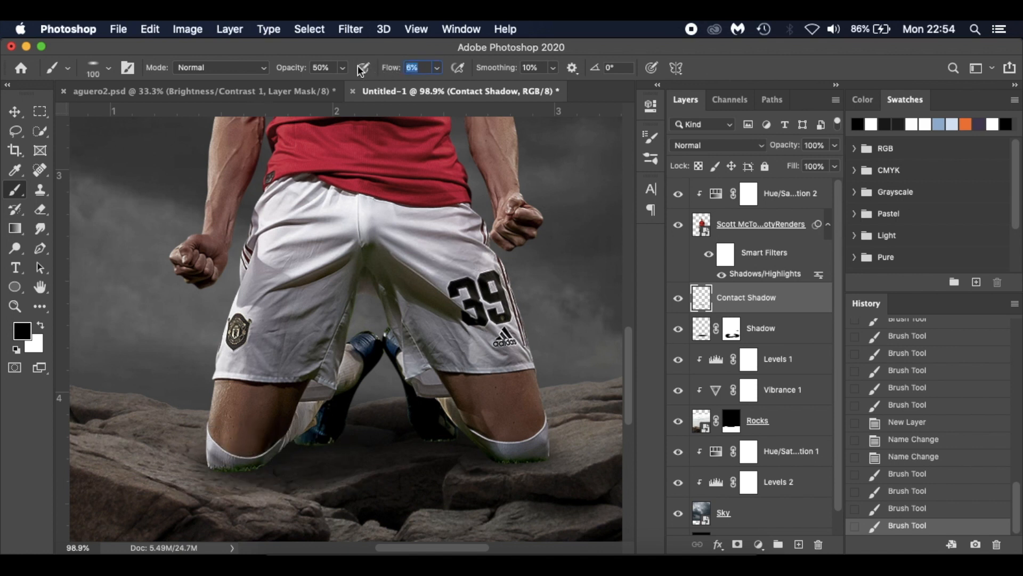
{"action": "left_click_drag", "start_coordinate": [246, 471], "coordinate": [336, 430]}
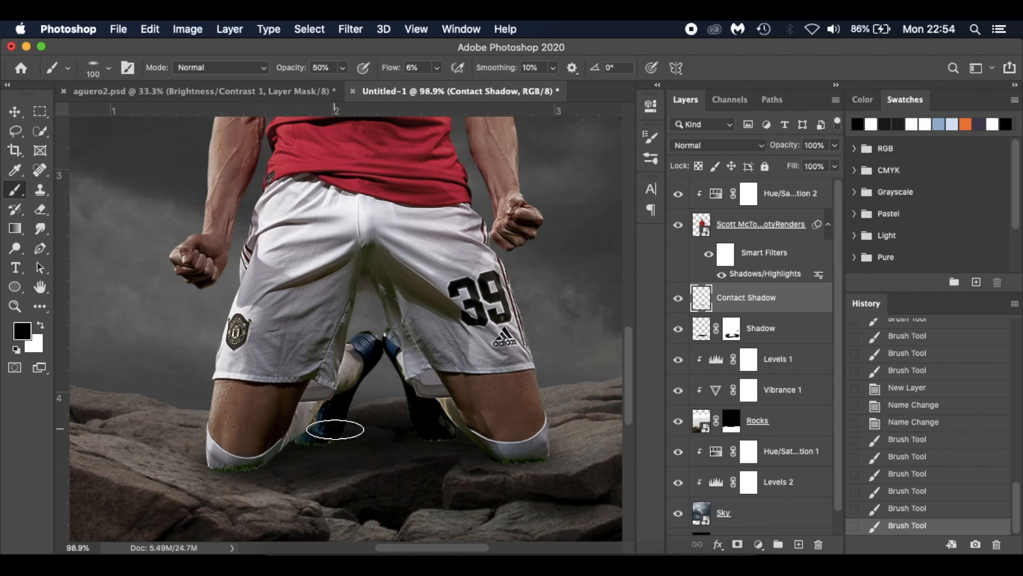
{"action": "left_click_drag", "start_coordinate": [444, 438], "coordinate": [421, 429]}
{"action": "mouse_move", "coordinate": [498, 462]}
{"action": "left_mouse_down"}
{"action": "mouse_move", "coordinate": [507, 451]}
{"action": "mouse_move", "coordinate": [440, 441]}
{"action": "left_mouse_up"}
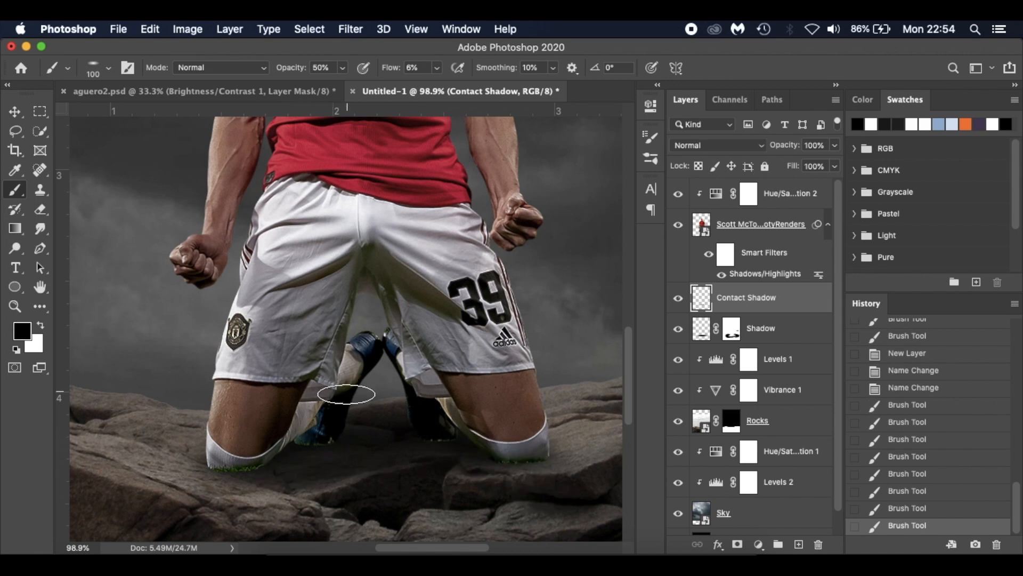
{"action": "left_click_drag", "start_coordinate": [347, 442], "coordinate": [435, 441]}
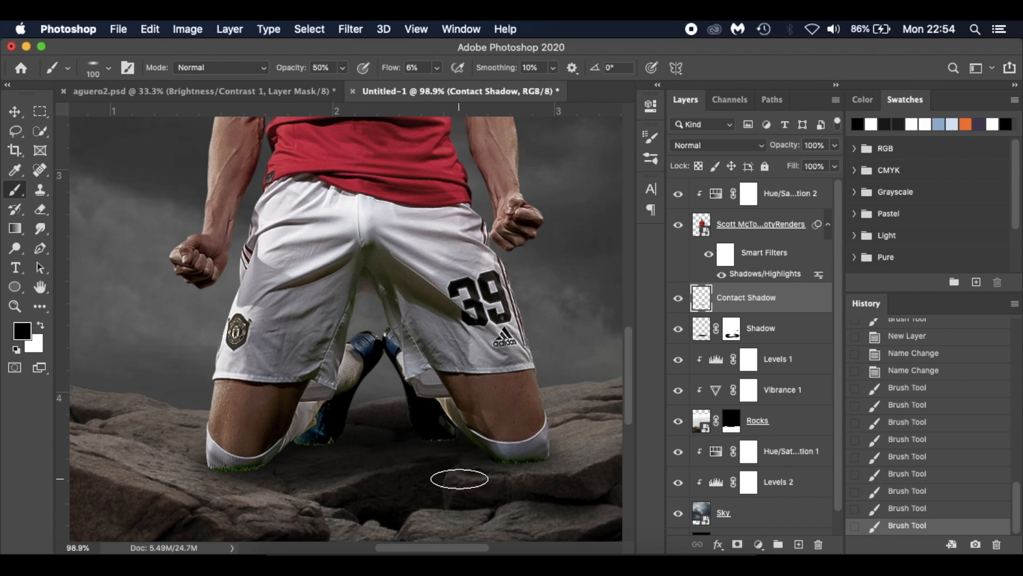
{"action": "left_click_drag", "start_coordinate": [346, 452], "coordinate": [506, 440]}
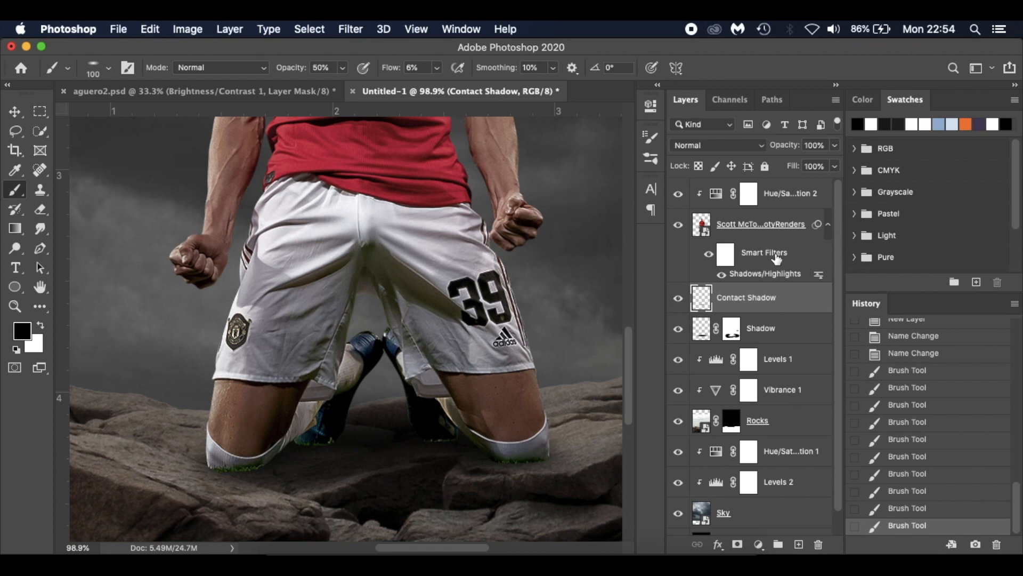
Add a new layer clipped to the player layer and choose a round soft brush at 100 px with 10% flow
{"action": "left_click", "coordinate": [802, 225]}
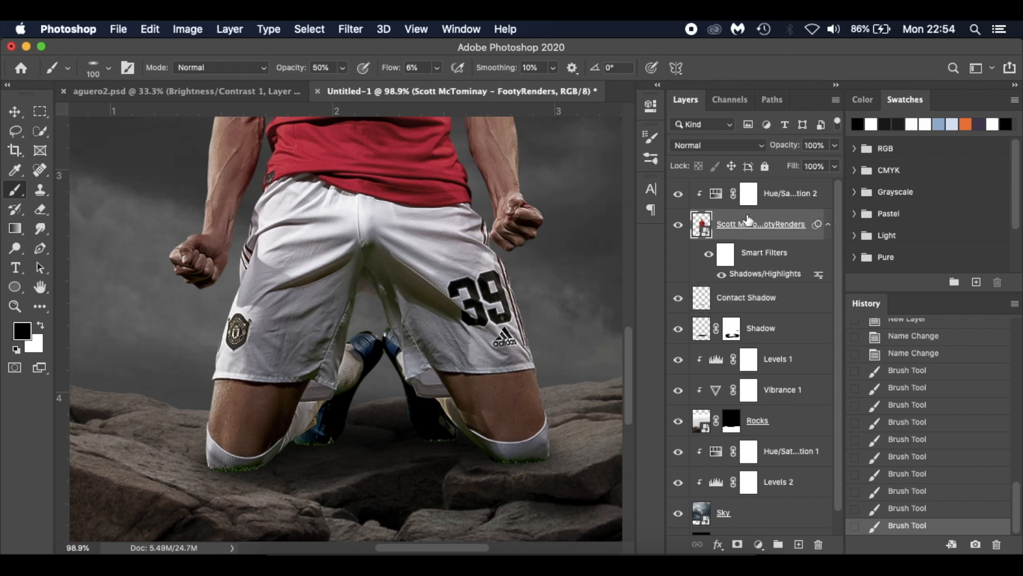
{"action": "left_click", "coordinate": [799, 545]}
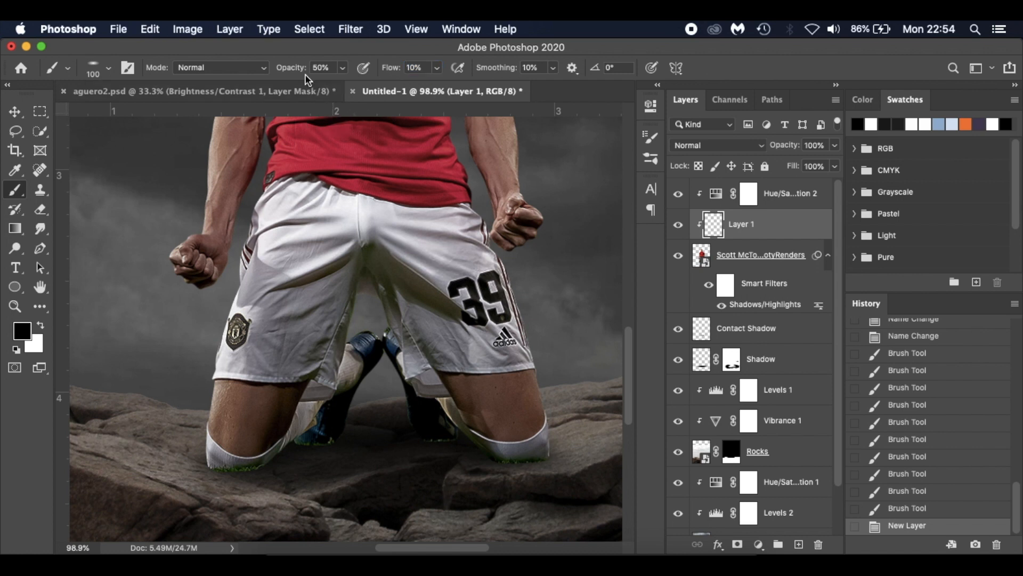
{"action": "right_click", "coordinate": [345, 475]}
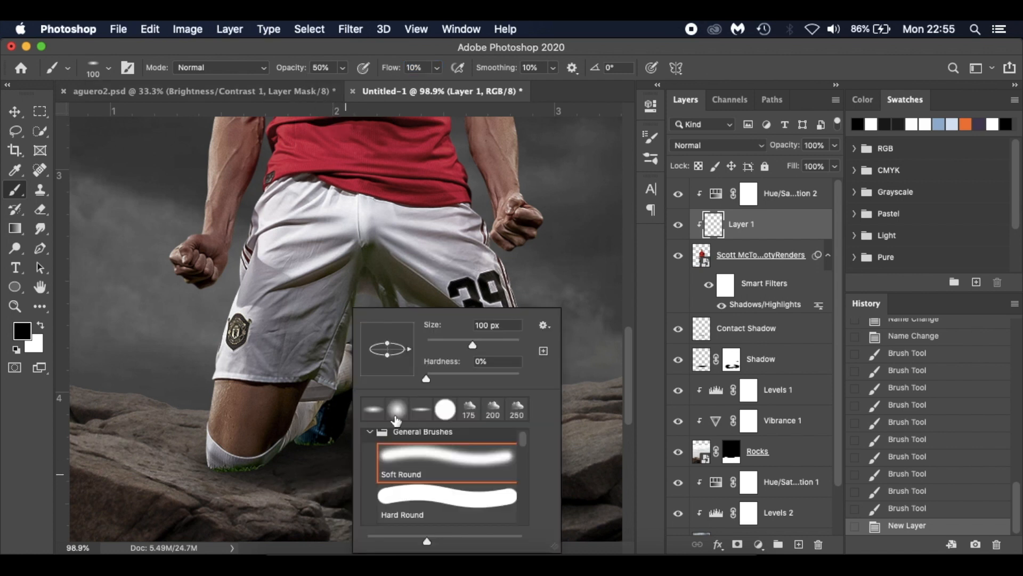
{"action": "left_click", "coordinate": [397, 417]}
{"action": "left_click", "coordinate": [302, 490]}
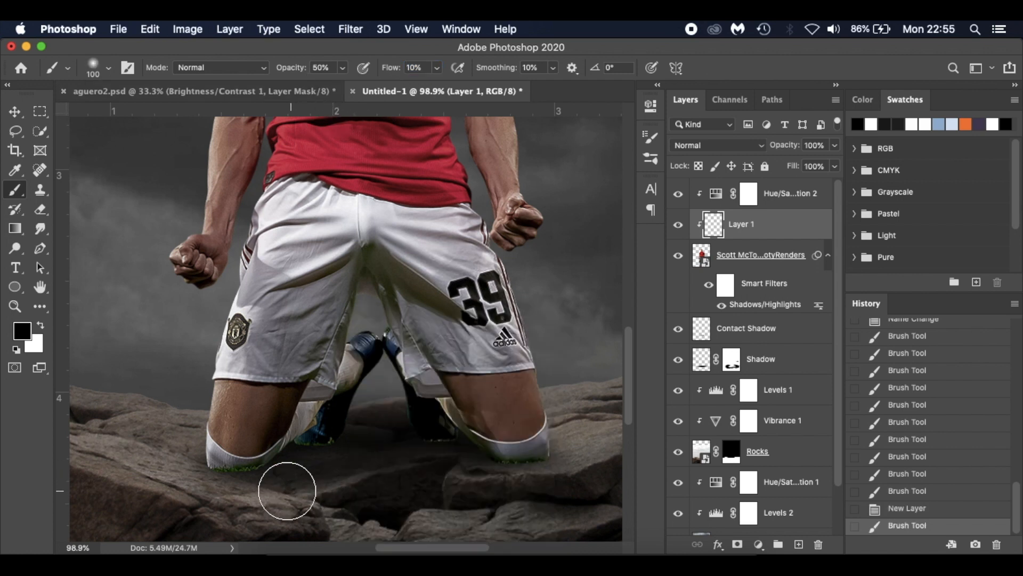
Paint soft black shading over the player's knee sock and boot near the ground, reducing the brush to 40 px
{"action": "left_click", "coordinate": [229, 484]}
{"action": "key", "text": "bracketleft"}
{"action": "key", "text": "bracketleft"}
{"action": "key", "text": "bracketleft"}
{"action": "key", "text": "bracketleft"}
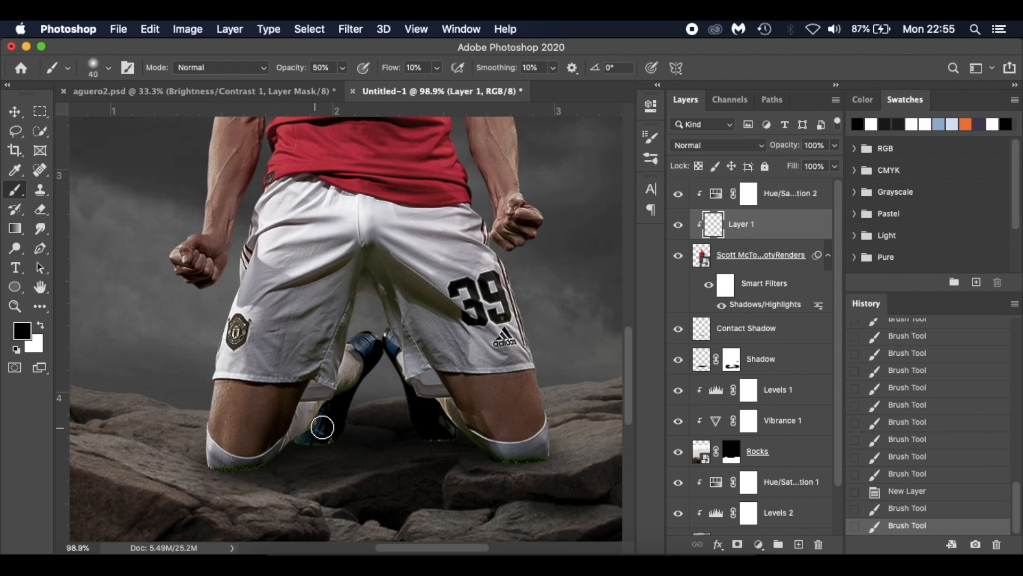
{"action": "left_click_drag", "start_coordinate": [355, 450], "coordinate": [331, 441]}
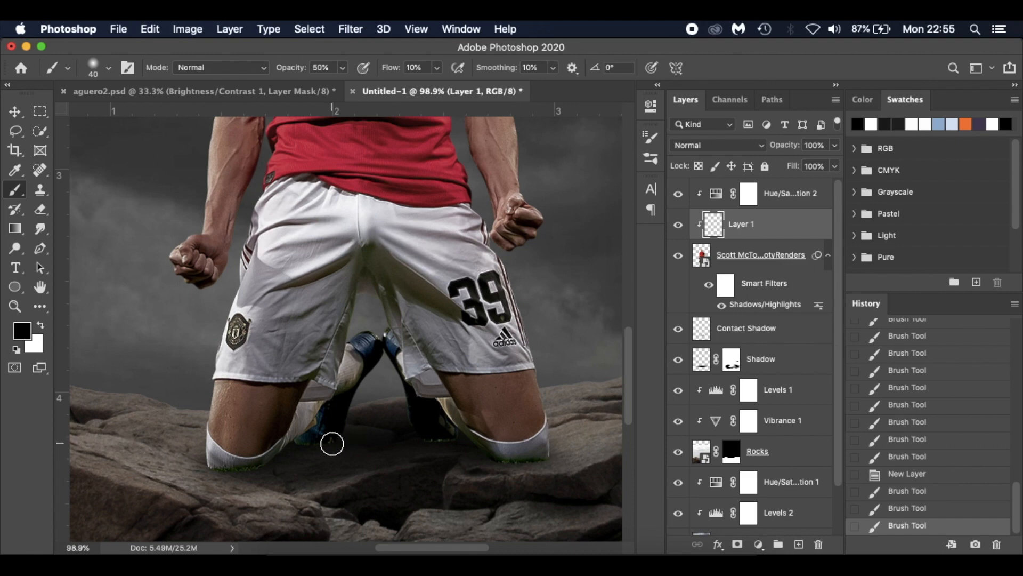
{"action": "scroll", "coordinate": [331, 441], "scroll_direction": "up", "scroll_amount": 5}
{"action": "mouse_move", "coordinate": [211, 455]}
{"action": "left_mouse_down"}
{"action": "mouse_move", "coordinate": [148, 458]}
{"action": "mouse_move", "coordinate": [198, 469]}
{"action": "mouse_move", "coordinate": [264, 437]}
{"action": "mouse_move", "coordinate": [158, 471]}
{"action": "mouse_move", "coordinate": [113, 442]}
{"action": "mouse_move", "coordinate": [172, 466]}
{"action": "mouse_move", "coordinate": [231, 446]}
{"action": "mouse_move", "coordinate": [279, 417]}
{"action": "mouse_move", "coordinate": [301, 393]}
{"action": "mouse_move", "coordinate": [251, 425]}
{"action": "mouse_move", "coordinate": [308, 372]}
{"action": "mouse_move", "coordinate": [255, 412]}
{"action": "mouse_move", "coordinate": [286, 396]}
{"action": "mouse_move", "coordinate": [352, 419]}
{"action": "mouse_move", "coordinate": [307, 418]}
{"action": "mouse_move", "coordinate": [351, 404]}
{"action": "left_mouse_up"}
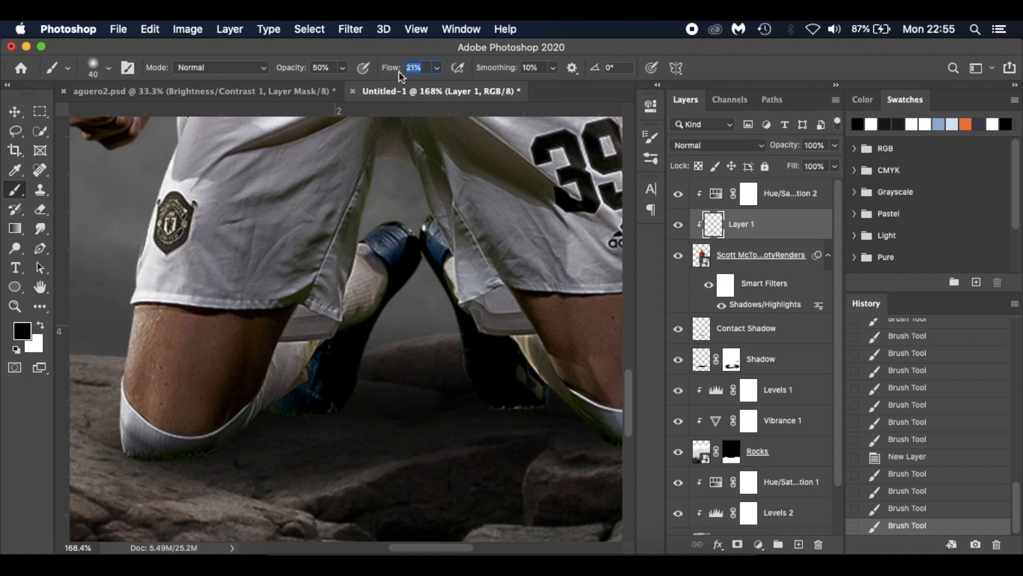
Darken both boots and lower socks between the legs on the clipped layer with the 40 px brush at 20% flow
{"action": "mouse_move", "coordinate": [329, 333]}
{"action": "left_mouse_down"}
{"action": "mouse_move", "coordinate": [323, 426]}
{"action": "mouse_move", "coordinate": [344, 384]}
{"action": "mouse_move", "coordinate": [322, 411]}
{"action": "mouse_move", "coordinate": [290, 415]}
{"action": "mouse_move", "coordinate": [345, 406]}
{"action": "mouse_move", "coordinate": [398, 268]}
{"action": "mouse_move", "coordinate": [346, 348]}
{"action": "mouse_move", "coordinate": [383, 284]}
{"action": "mouse_move", "coordinate": [317, 418]}
{"action": "mouse_move", "coordinate": [270, 415]}
{"action": "mouse_move", "coordinate": [355, 401]}
{"action": "mouse_move", "coordinate": [320, 361]}
{"action": "mouse_move", "coordinate": [266, 407]}
{"action": "mouse_move", "coordinate": [319, 354]}
{"action": "mouse_move", "coordinate": [244, 435]}
{"action": "mouse_move", "coordinate": [334, 335]}
{"action": "mouse_move", "coordinate": [240, 435]}
{"action": "mouse_move", "coordinate": [283, 392]}
{"action": "mouse_move", "coordinate": [320, 399]}
{"action": "mouse_move", "coordinate": [179, 462]}
{"action": "mouse_move", "coordinate": [238, 468]}
{"action": "mouse_move", "coordinate": [153, 462]}
{"action": "mouse_move", "coordinate": [266, 424]}
{"action": "mouse_move", "coordinate": [155, 491]}
{"action": "mouse_move", "coordinate": [260, 439]}
{"action": "mouse_move", "coordinate": [217, 465]}
{"action": "mouse_move", "coordinate": [116, 455]}
{"action": "mouse_move", "coordinate": [256, 437]}
{"action": "mouse_move", "coordinate": [220, 472]}
{"action": "mouse_move", "coordinate": [249, 387]}
{"action": "mouse_move", "coordinate": [229, 452]}
{"action": "mouse_move", "coordinate": [260, 409]}
{"action": "mouse_move", "coordinate": [227, 481]}
{"action": "mouse_move", "coordinate": [148, 482]}
{"action": "mouse_move", "coordinate": [179, 468]}
{"action": "mouse_move", "coordinate": [164, 463]}
{"action": "mouse_move", "coordinate": [246, 432]}
{"action": "mouse_move", "coordinate": [181, 464]}
{"action": "mouse_move", "coordinate": [124, 449]}
{"action": "mouse_move", "coordinate": [138, 459]}
{"action": "mouse_move", "coordinate": [242, 442]}
{"action": "mouse_move", "coordinate": [342, 359]}
{"action": "mouse_move", "coordinate": [279, 390]}
{"action": "mouse_move", "coordinate": [240, 434]}
{"action": "mouse_move", "coordinate": [347, 379]}
{"action": "mouse_move", "coordinate": [360, 388]}
{"action": "mouse_move", "coordinate": [345, 413]}
{"action": "mouse_move", "coordinate": [303, 416]}
{"action": "mouse_move", "coordinate": [341, 413]}
{"action": "left_mouse_up"}
{"action": "scroll", "coordinate": [473, 413], "scroll_direction": "right", "scroll_amount": 5}
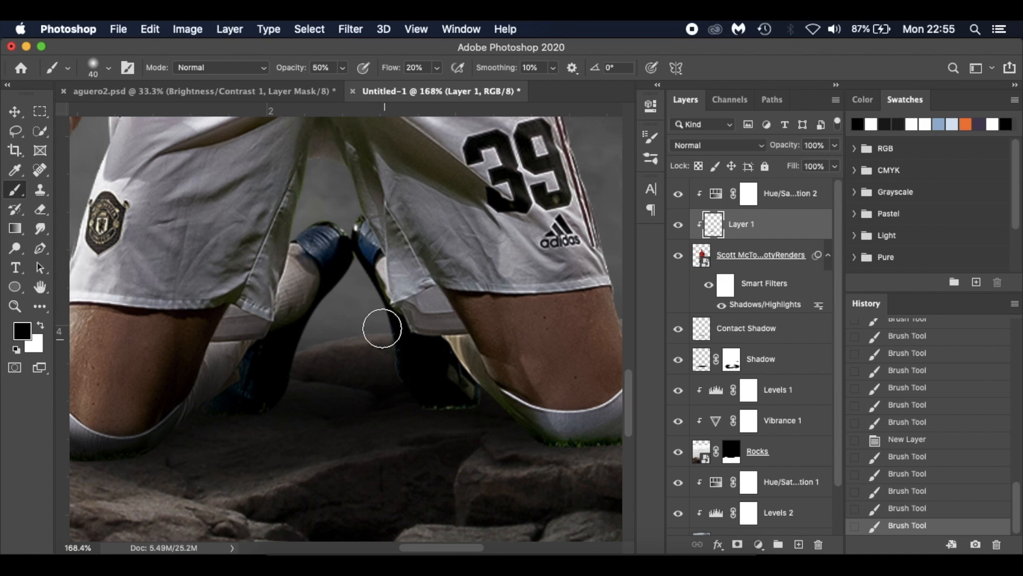
{"action": "mouse_move", "coordinate": [389, 345]}
{"action": "left_mouse_down"}
{"action": "mouse_move", "coordinate": [391, 385]}
{"action": "mouse_move", "coordinate": [396, 366]}
{"action": "mouse_move", "coordinate": [458, 415]}
{"action": "mouse_move", "coordinate": [449, 414]}
{"action": "mouse_move", "coordinate": [442, 407]}
{"action": "mouse_move", "coordinate": [464, 409]}
{"action": "mouse_move", "coordinate": [444, 404]}
{"action": "mouse_move", "coordinate": [494, 418]}
{"action": "mouse_move", "coordinate": [491, 398]}
{"action": "mouse_move", "coordinate": [482, 422]}
{"action": "mouse_move", "coordinate": [439, 409]}
{"action": "mouse_move", "coordinate": [473, 407]}
{"action": "mouse_move", "coordinate": [428, 407]}
{"action": "mouse_move", "coordinate": [463, 402]}
{"action": "mouse_move", "coordinate": [415, 389]}
{"action": "mouse_move", "coordinate": [451, 398]}
{"action": "left_mouse_up"}
{"action": "mouse_move", "coordinate": [274, 403]}
{"action": "left_mouse_down"}
{"action": "mouse_move", "coordinate": [243, 405]}
{"action": "mouse_move", "coordinate": [229, 422]}
{"action": "mouse_move", "coordinate": [275, 389]}
{"action": "mouse_move", "coordinate": [224, 409]}
{"action": "mouse_move", "coordinate": [266, 346]}
{"action": "mouse_move", "coordinate": [319, 395]}
{"action": "left_mouse_up"}
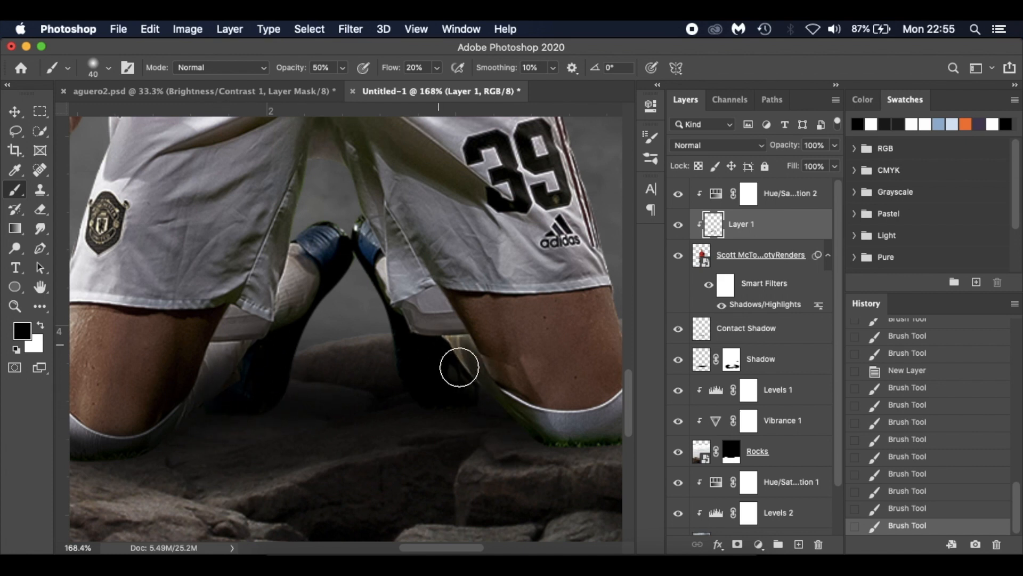
Darken the lower edges of both knee socks where they meet the rocks on the clipped layer, using the 40 px brush at 20% flow
{"action": "mouse_move", "coordinate": [550, 451]}
{"action": "left_mouse_down"}
{"action": "mouse_move", "coordinate": [581, 446]}
{"action": "mouse_move", "coordinate": [539, 452]}
{"action": "left_mouse_up"}
{"action": "scroll", "coordinate": [539, 453], "scroll_direction": "right", "scroll_amount": 3}
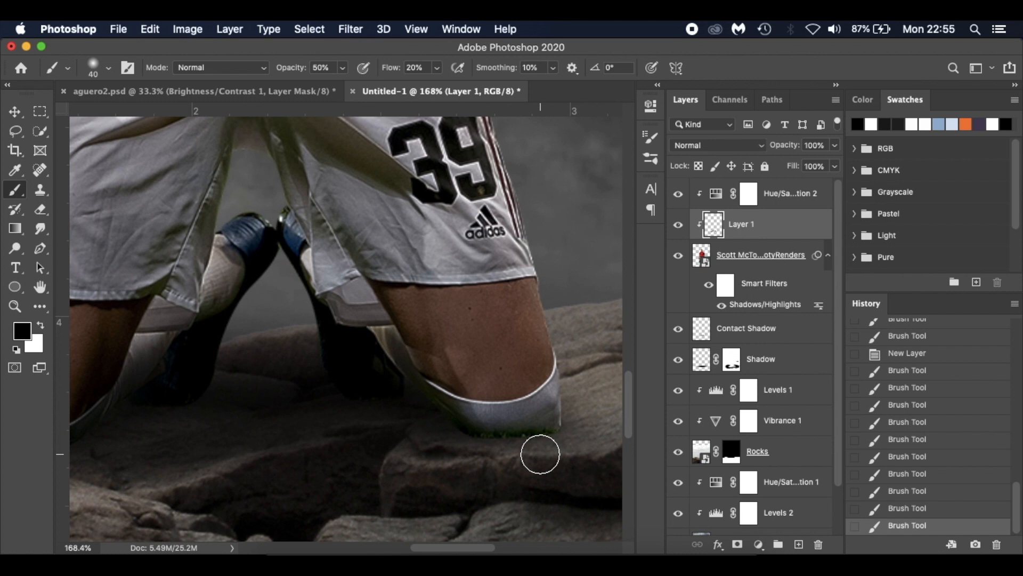
{"action": "mouse_move", "coordinate": [478, 436]}
{"action": "left_mouse_down"}
{"action": "mouse_move", "coordinate": [540, 446]}
{"action": "mouse_move", "coordinate": [571, 436]}
{"action": "mouse_move", "coordinate": [522, 448]}
{"action": "mouse_move", "coordinate": [532, 426]}
{"action": "mouse_move", "coordinate": [467, 447]}
{"action": "mouse_move", "coordinate": [494, 457]}
{"action": "mouse_move", "coordinate": [503, 449]}
{"action": "mouse_move", "coordinate": [473, 447]}
{"action": "mouse_move", "coordinate": [451, 428]}
{"action": "mouse_move", "coordinate": [533, 438]}
{"action": "mouse_move", "coordinate": [446, 461]}
{"action": "mouse_move", "coordinate": [450, 449]}
{"action": "mouse_move", "coordinate": [490, 443]}
{"action": "mouse_move", "coordinate": [441, 429]}
{"action": "mouse_move", "coordinate": [526, 433]}
{"action": "mouse_move", "coordinate": [545, 427]}
{"action": "mouse_move", "coordinate": [505, 435]}
{"action": "mouse_move", "coordinate": [553, 407]}
{"action": "mouse_move", "coordinate": [431, 442]}
{"action": "mouse_move", "coordinate": [500, 435]}
{"action": "mouse_move", "coordinate": [466, 423]}
{"action": "mouse_move", "coordinate": [492, 424]}
{"action": "mouse_move", "coordinate": [512, 446]}
{"action": "mouse_move", "coordinate": [574, 429]}
{"action": "mouse_move", "coordinate": [539, 448]}
{"action": "mouse_move", "coordinate": [497, 448]}
{"action": "mouse_move", "coordinate": [533, 423]}
{"action": "left_mouse_up"}
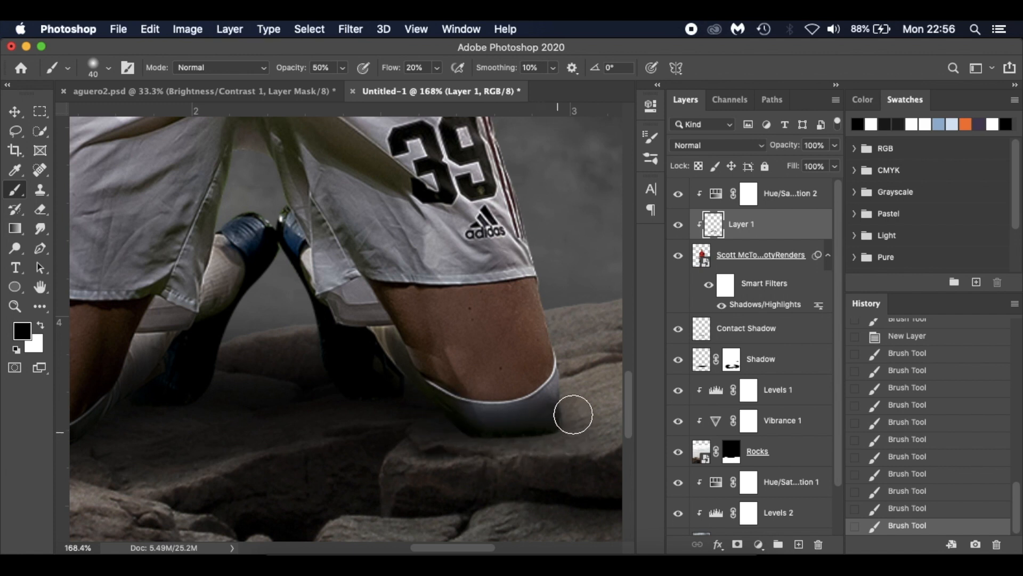
{"action": "mouse_move", "coordinate": [510, 441]}
{"action": "left_mouse_down"}
{"action": "mouse_move", "coordinate": [469, 441]}
{"action": "mouse_move", "coordinate": [433, 394]}
{"action": "left_mouse_up"}
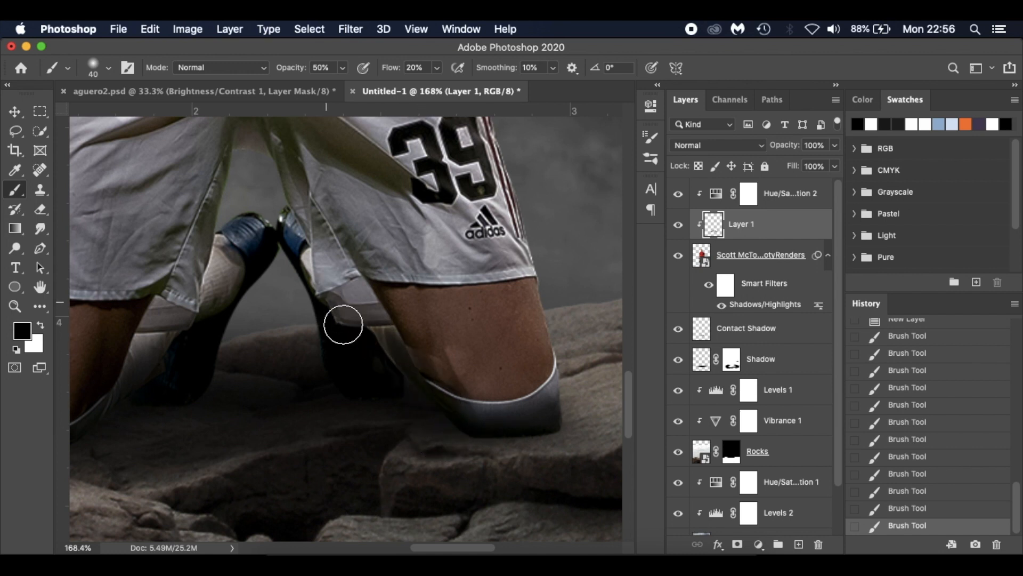
{"action": "mouse_move", "coordinate": [319, 390]}
{"action": "left_mouse_down"}
{"action": "mouse_move", "coordinate": [220, 394]}
{"action": "mouse_move", "coordinate": [175, 372]}
{"action": "mouse_move", "coordinate": [117, 410]}
{"action": "left_mouse_up"}
{"action": "scroll", "coordinate": [116, 410], "scroll_direction": "down", "scroll_amount": 6}
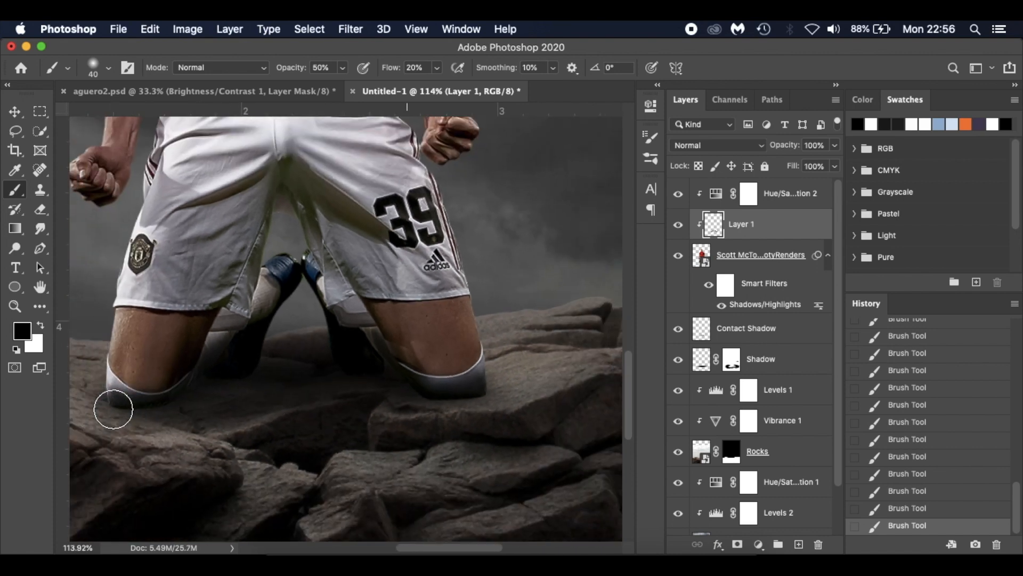
{"action": "scroll", "coordinate": [113, 409], "scroll_direction": "down", "scroll_amount": 2}
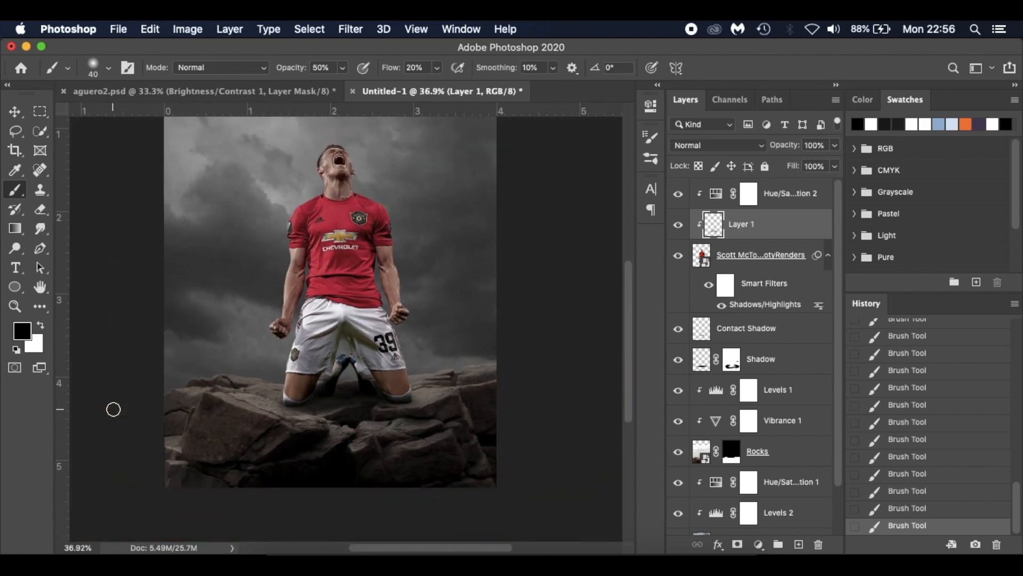
{"action": "scroll", "coordinate": [113, 408], "scroll_direction": "up", "scroll_amount": 5}
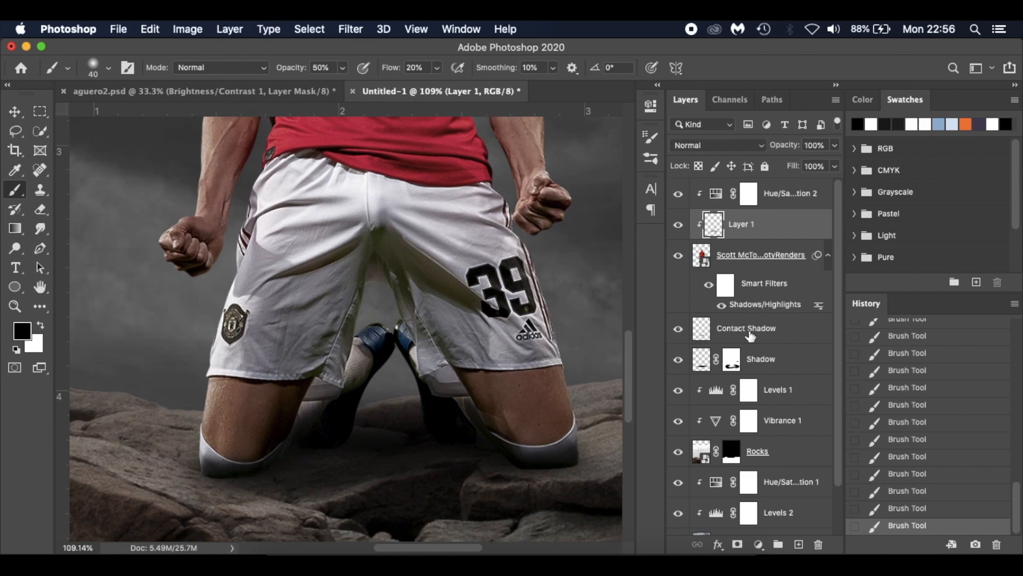
Select the Contact Shadow layer and examine the shadows where both knees and boots meet the rocks
{"action": "left_click", "coordinate": [788, 332]}
{"action": "scroll", "coordinate": [228, 454], "scroll_direction": "up", "scroll_amount": 2}
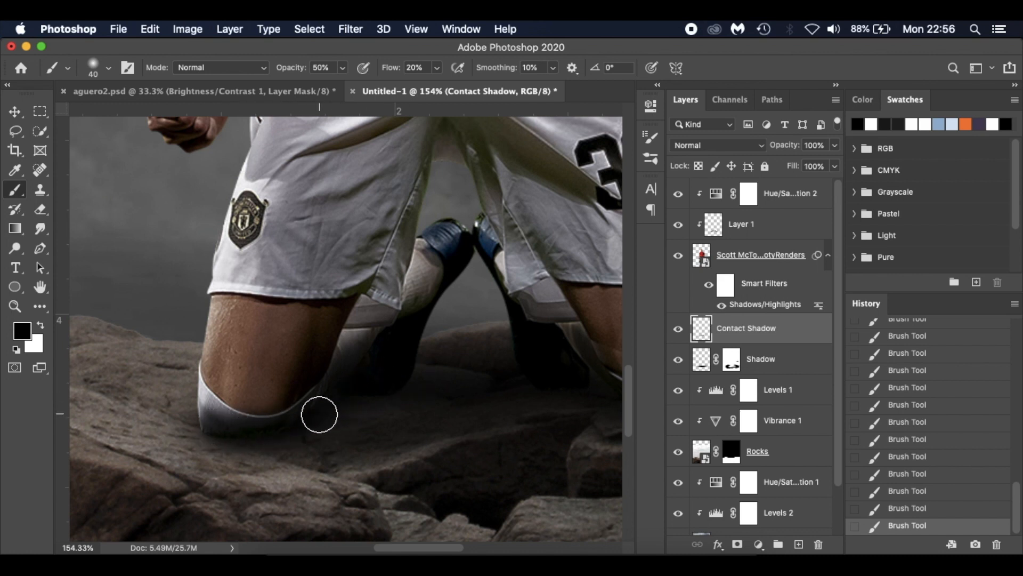
{"action": "scroll", "coordinate": [555, 387], "scroll_direction": "right", "scroll_amount": 2}
{"action": "scroll", "coordinate": [554, 387], "scroll_direction": "down", "scroll_amount": 1}
{"action": "scroll", "coordinate": [563, 386], "scroll_direction": "right", "scroll_amount": 10}
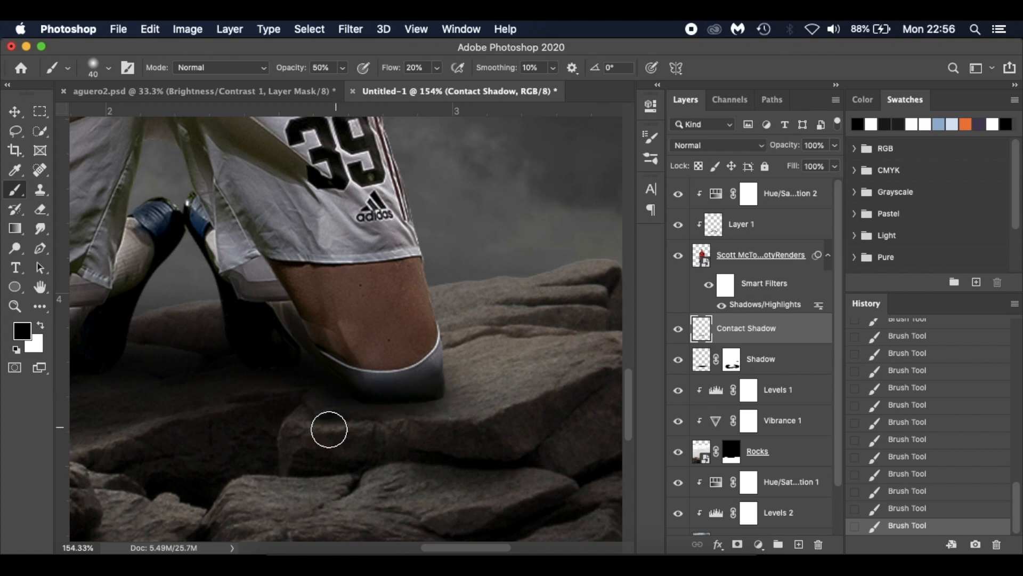
{"action": "scroll", "coordinate": [312, 432], "scroll_direction": "down", "scroll_amount": 5}
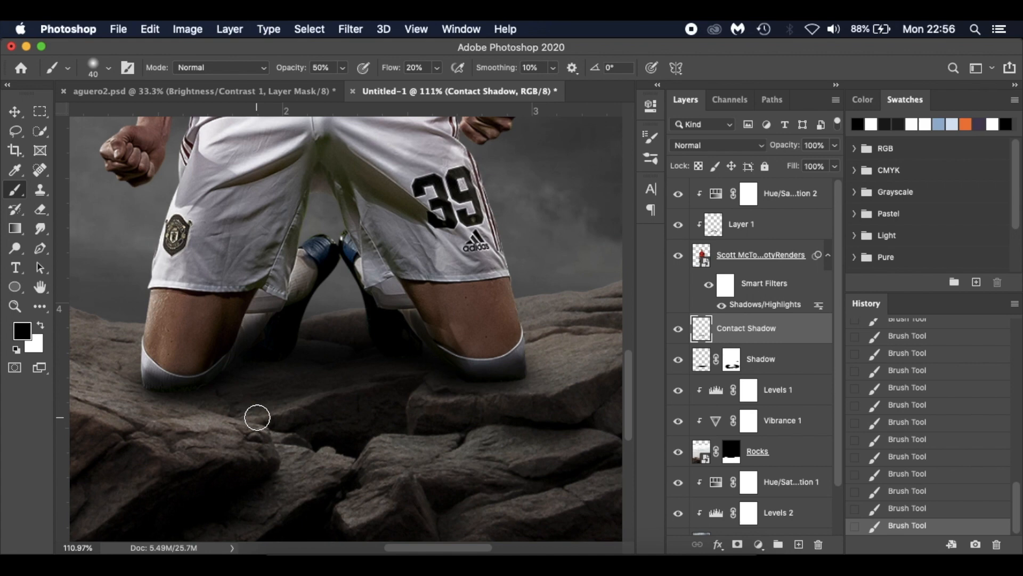
{"action": "scroll", "coordinate": [257, 417], "scroll_direction": "down", "scroll_amount": 5}
{"action": "scroll", "coordinate": [257, 417], "scroll_direction": "up", "scroll_amount": 2}
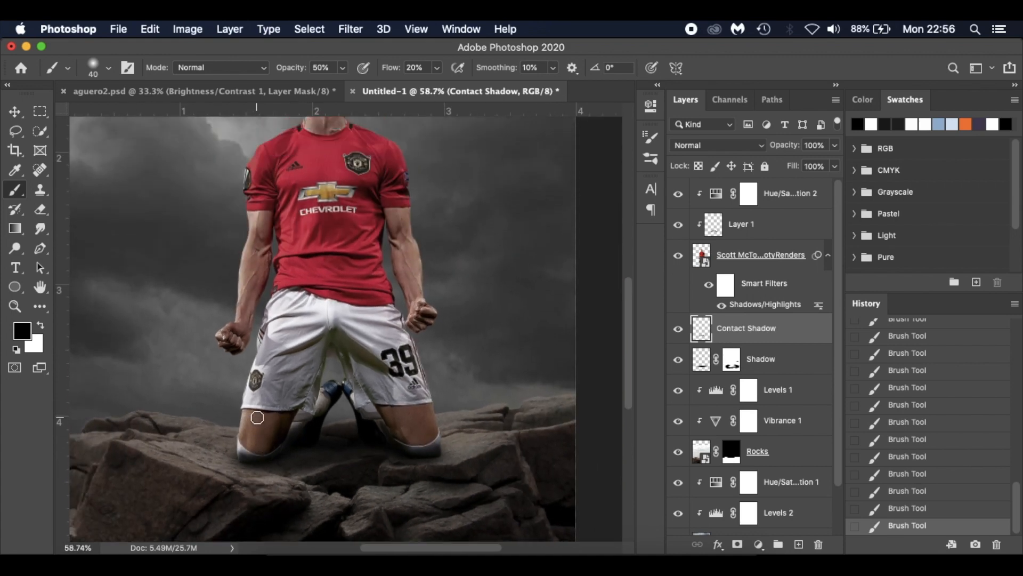
{"action": "scroll", "coordinate": [258, 418], "scroll_direction": "up", "scroll_amount": 3}
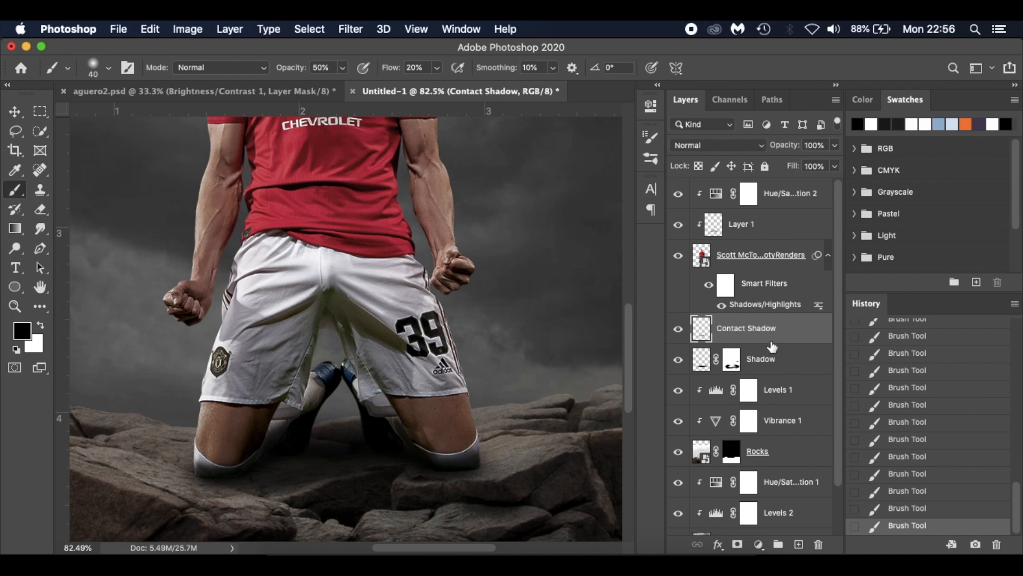
Add a new layer clipped directly above the player layer, beneath the existing sock and boot shading layer
{"action": "left_click", "coordinate": [762, 256]}
{"action": "left_click", "coordinate": [799, 545]}
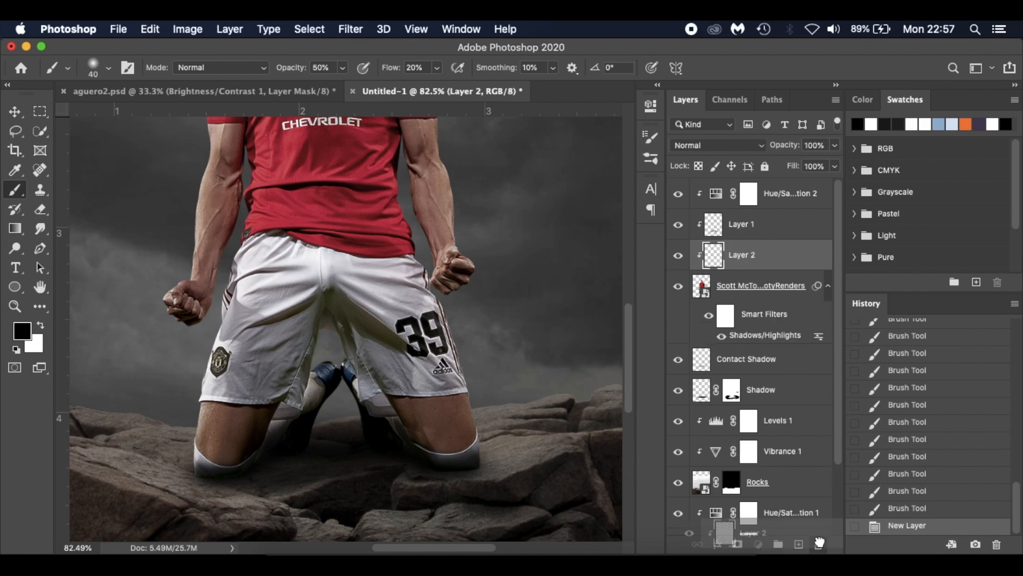
{"action": "left_click", "coordinate": [818, 544]}
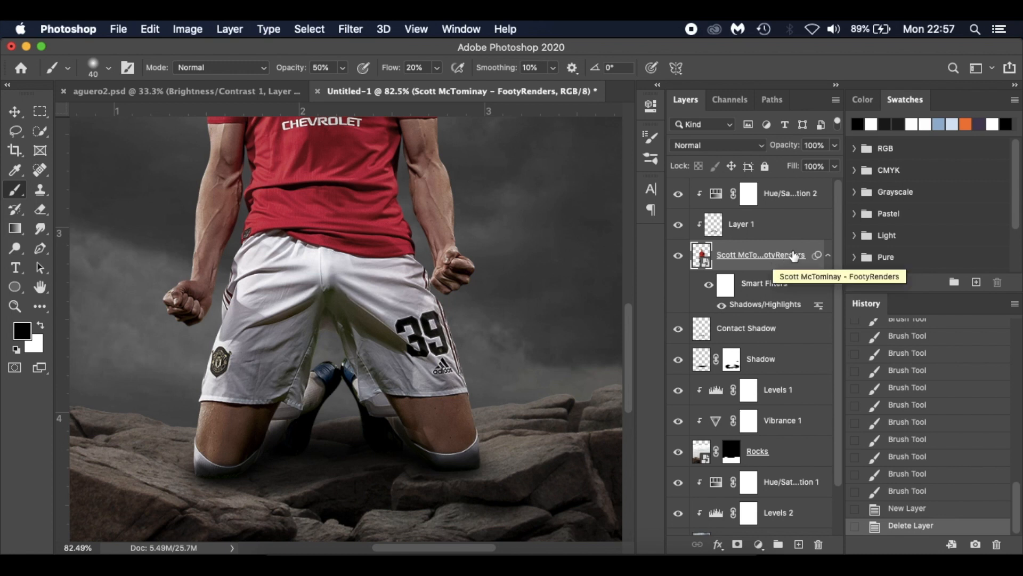
{"action": "left_click", "coordinate": [799, 544]}
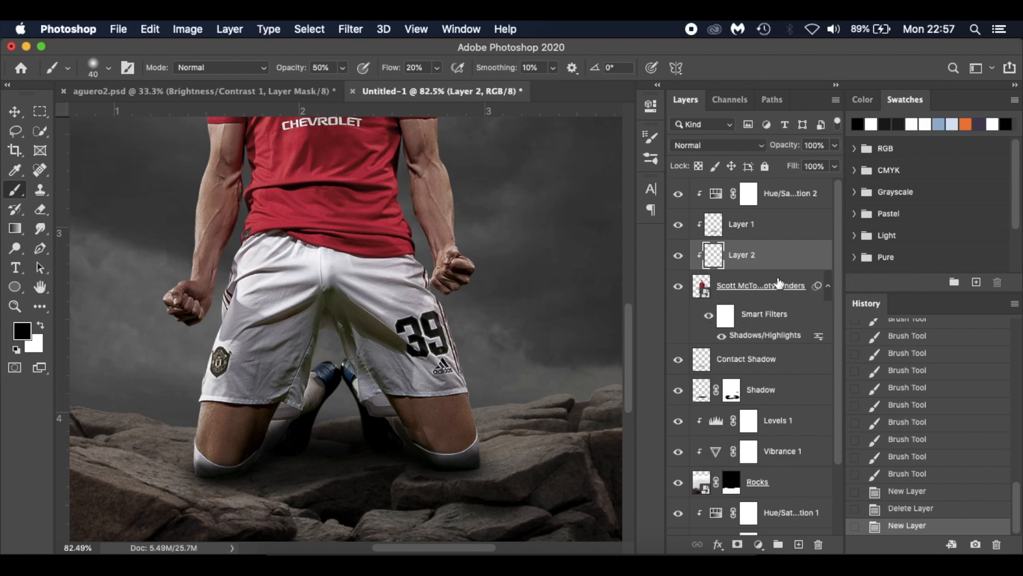
Fill the new clipped layer with 50% gray in Normal mode at 100% opacity and set its blend mode to Overlay
{"action": "left_click", "coordinate": [151, 29]}
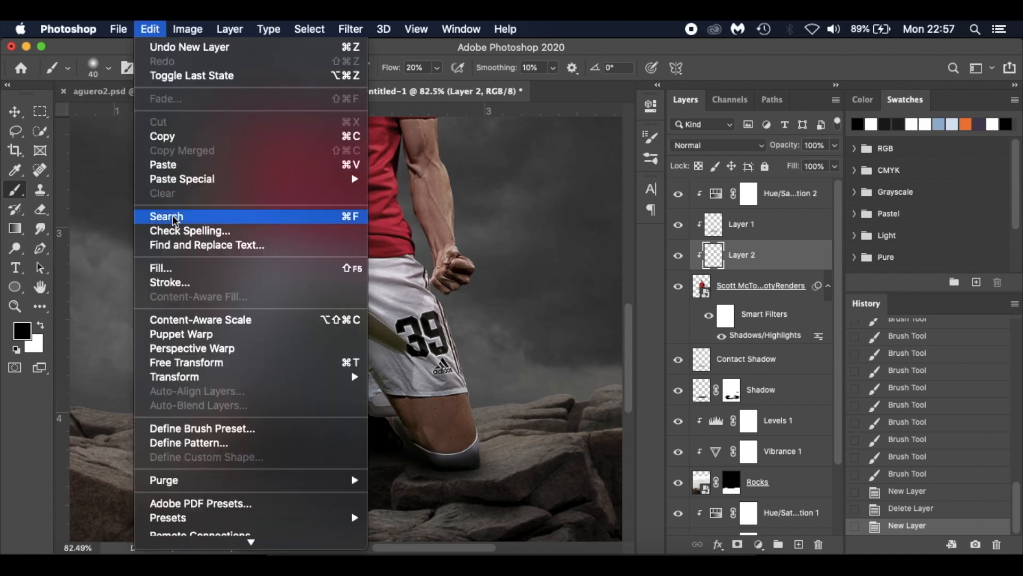
{"action": "left_click", "coordinate": [188, 269]}
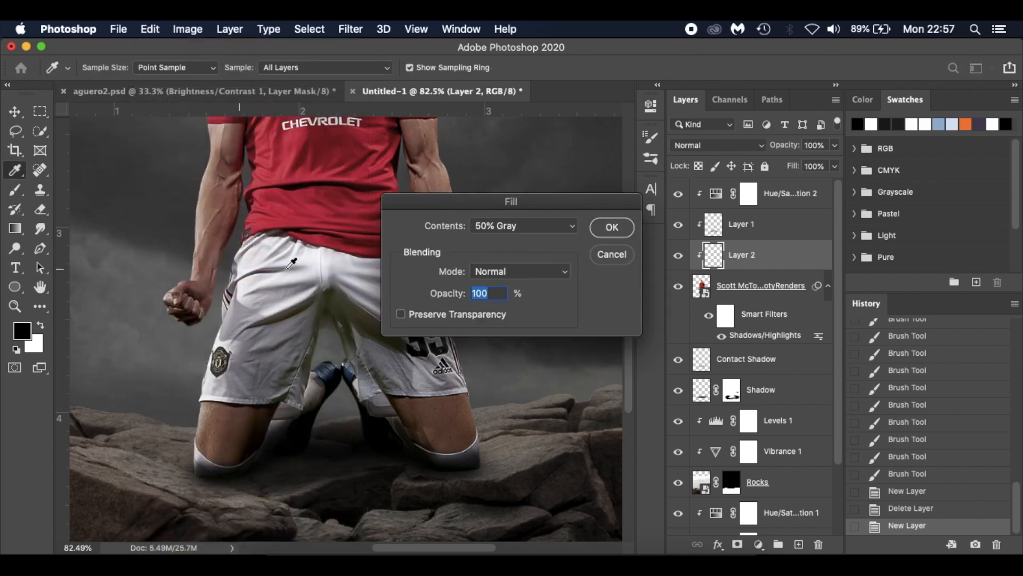
{"action": "left_click", "coordinate": [513, 268]}
{"action": "left_click", "coordinate": [554, 268]}
{"action": "left_click", "coordinate": [525, 225]}
{"action": "left_click", "coordinate": [535, 226]}
{"action": "left_click", "coordinate": [613, 230]}
{"action": "left_click", "coordinate": [707, 144]}
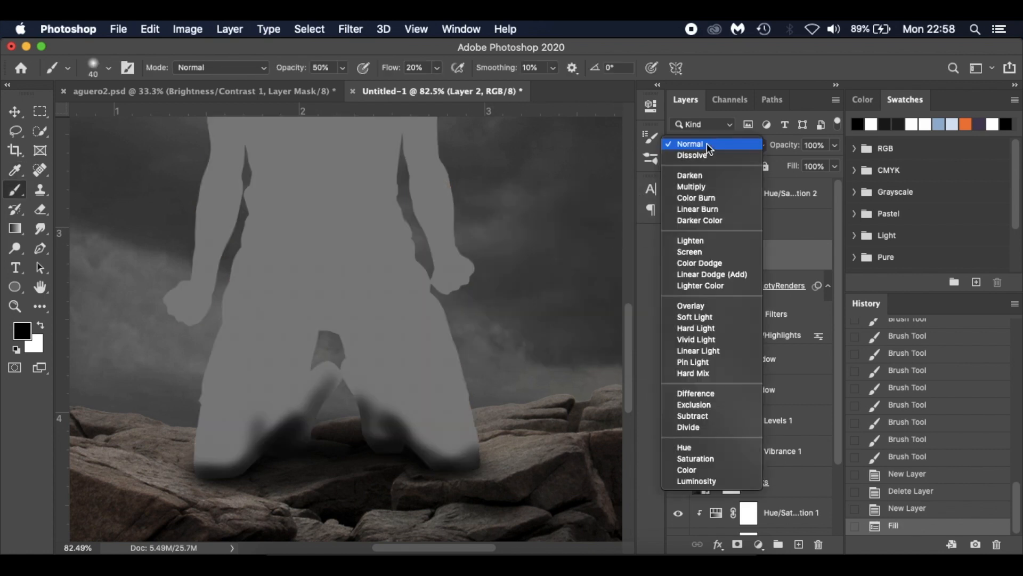
{"action": "left_click", "coordinate": [715, 310]}
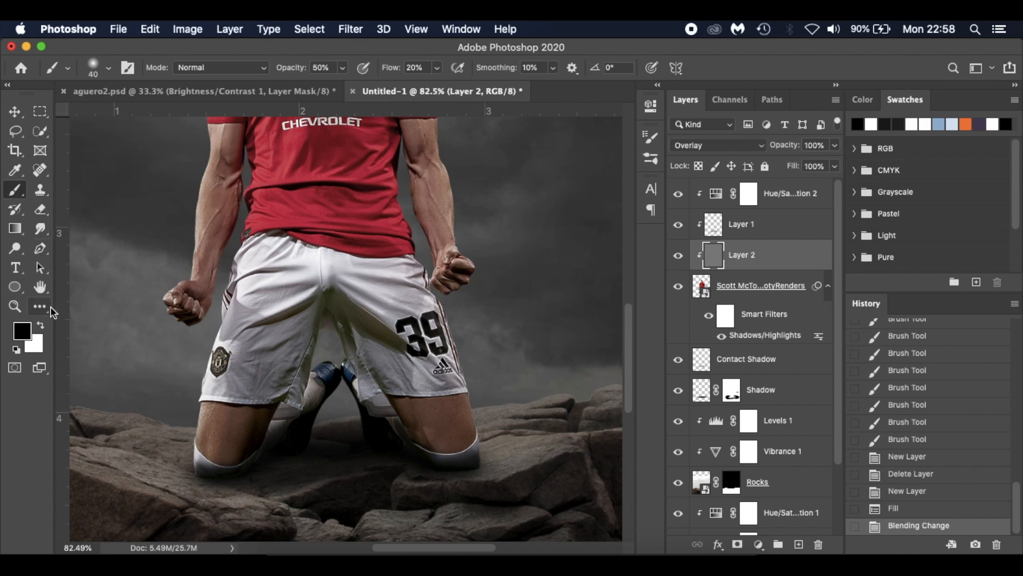
Burn the folds of the shirt sleeve nearest the Adidas logo, using a 20 px Burn tool set to Midtones at 40% exposure
{"action": "left_click_drag", "start_coordinate": [14, 248], "coordinate": [79, 262]}
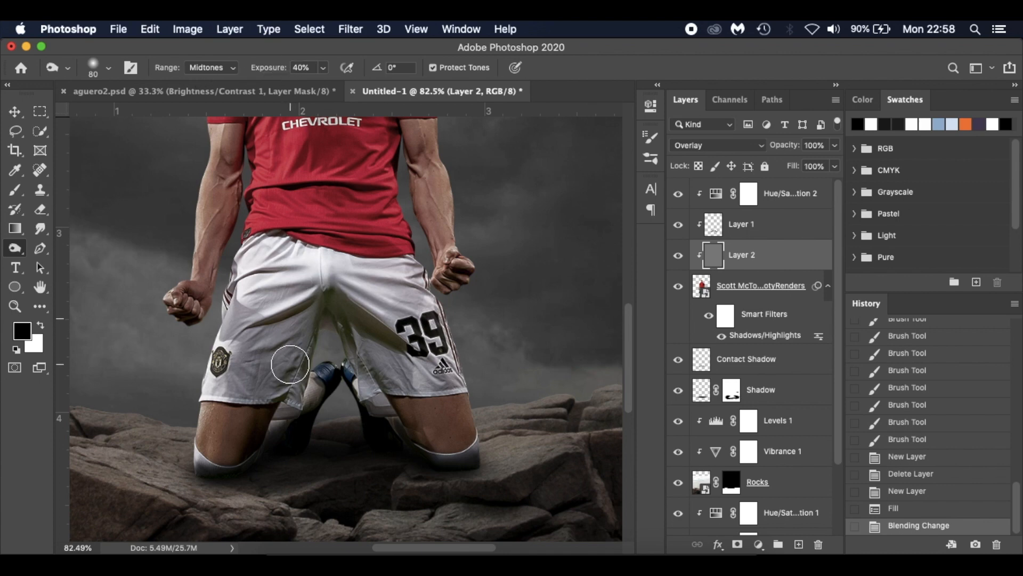
{"action": "scroll", "coordinate": [289, 364], "scroll_direction": "up", "scroll_amount": 5}
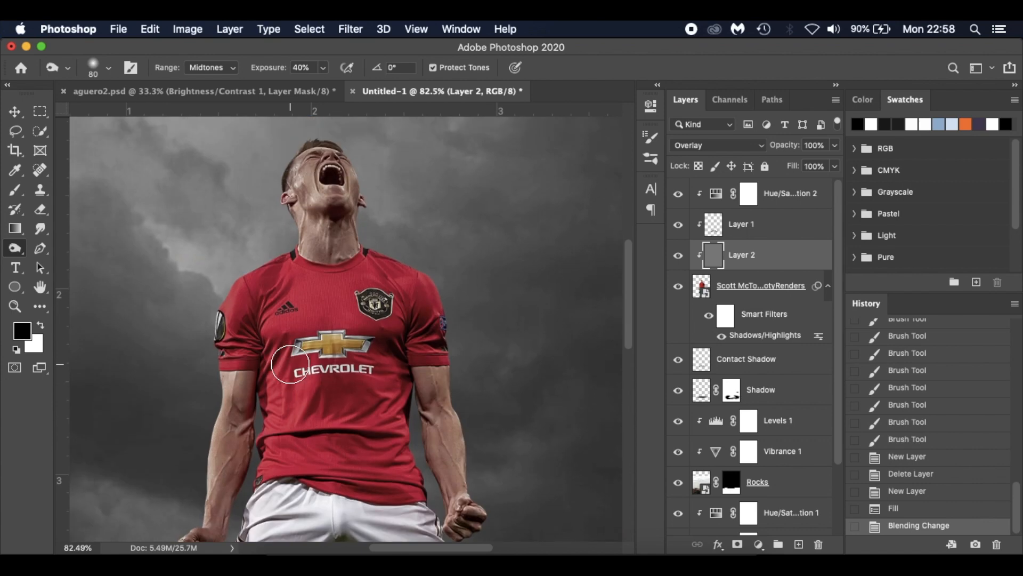
{"action": "scroll", "coordinate": [290, 365], "scroll_direction": "up", "scroll_amount": 3}
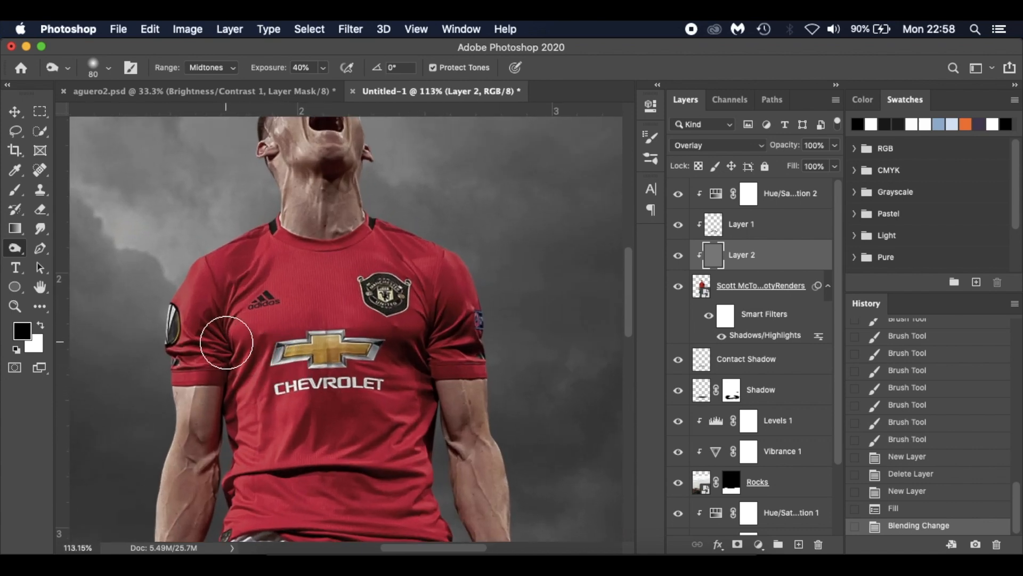
{"action": "key", "text": "bracketleft"}
{"action": "key", "text": "bracketleft"}
{"action": "key", "text": "bracketleft"}
{"action": "key", "text": "bracketleft"}
{"action": "key", "text": "bracketleft"}
{"action": "key", "text": "bracketleft"}
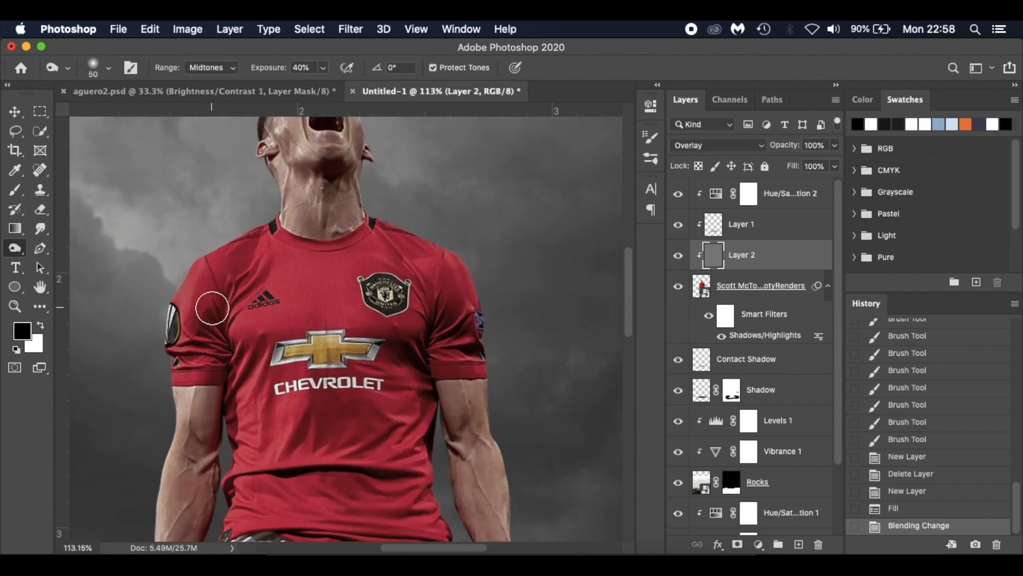
{"action": "key", "text": "bracketleft"}
{"action": "key", "text": "bracketleft"}
{"action": "key", "text": "bracketleft"}
{"action": "scroll", "coordinate": [198, 339], "scroll_direction": "up", "scroll_amount": 2}
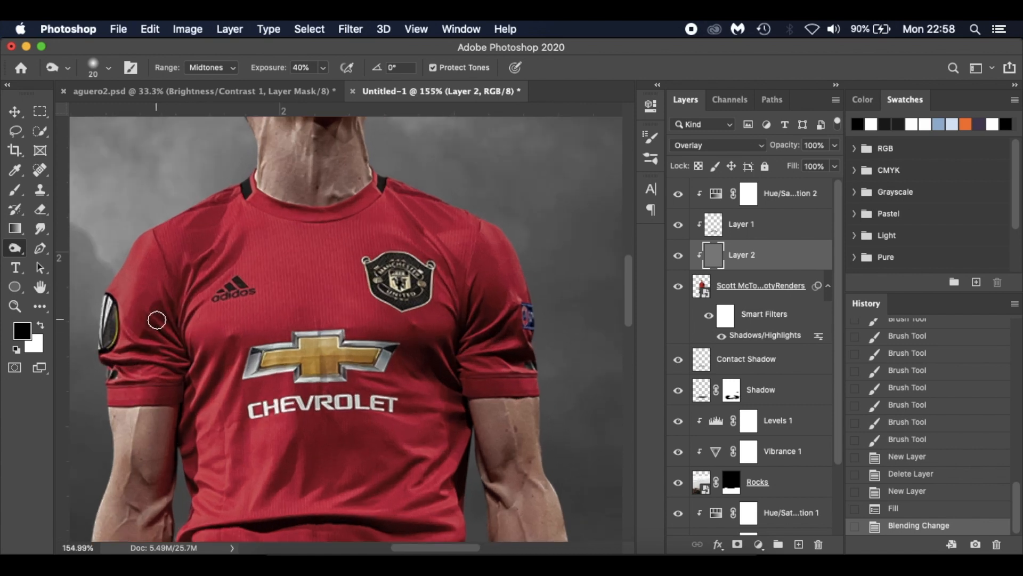
{"action": "left_click_drag", "start_coordinate": [157, 317], "coordinate": [172, 306]}
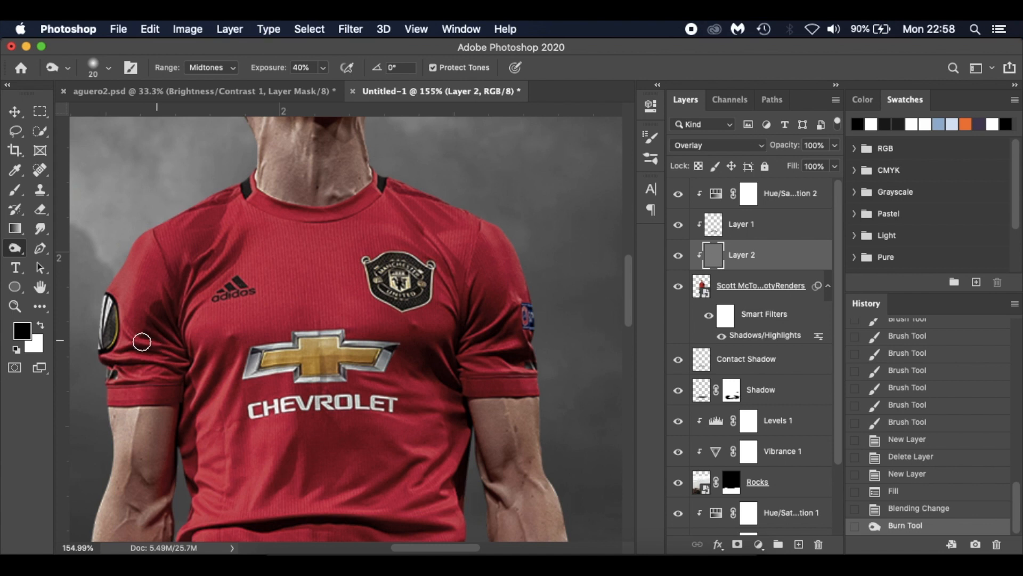
{"action": "mouse_move", "coordinate": [152, 353]}
{"action": "left_mouse_down"}
{"action": "mouse_move", "coordinate": [106, 368]}
{"action": "mouse_move", "coordinate": [129, 368]}
{"action": "left_mouse_up"}
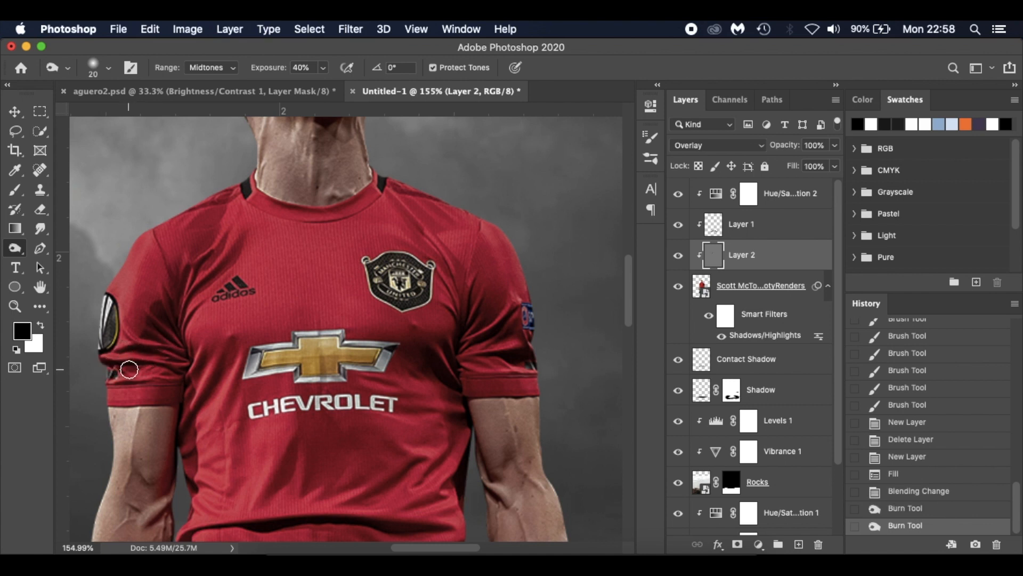
Burn the side of the shirt below the same armpit down to the waist with the 20 px brush
{"action": "scroll", "coordinate": [129, 369], "scroll_direction": "down", "scroll_amount": 3}
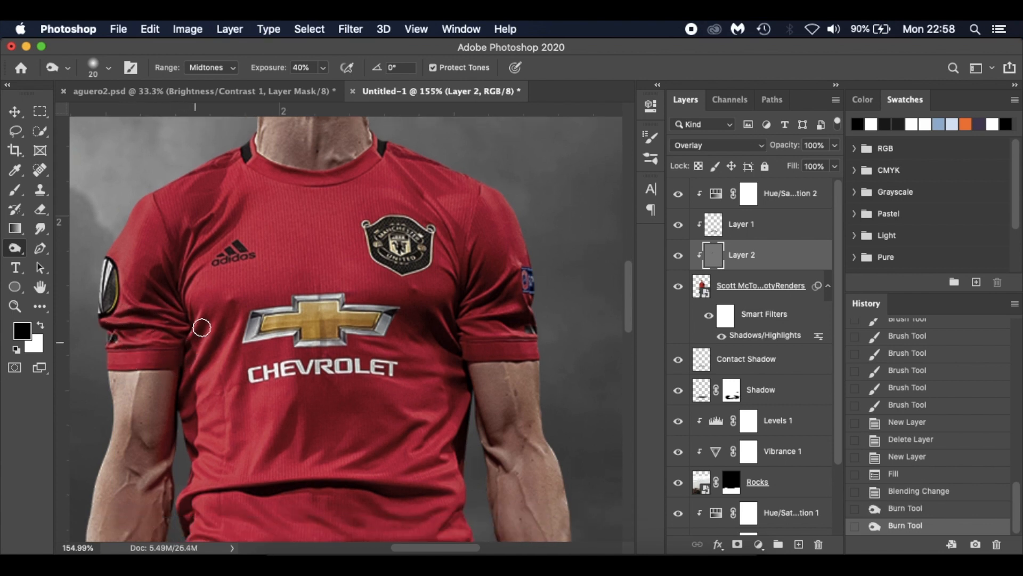
{"action": "left_click_drag", "start_coordinate": [183, 367], "coordinate": [178, 395]}
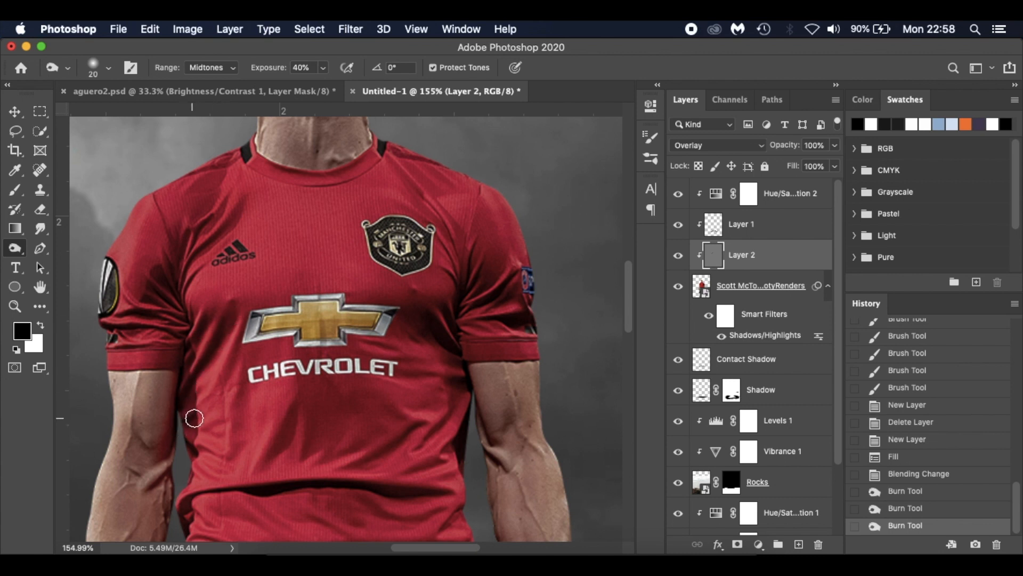
{"action": "left_click_drag", "start_coordinate": [187, 455], "coordinate": [208, 456]}
Reduce the Burn brush to 9 px and deepen the fine creases around the Chevrolet lettering and across the shirt's waist
{"action": "key", "text": "bracketleft"}
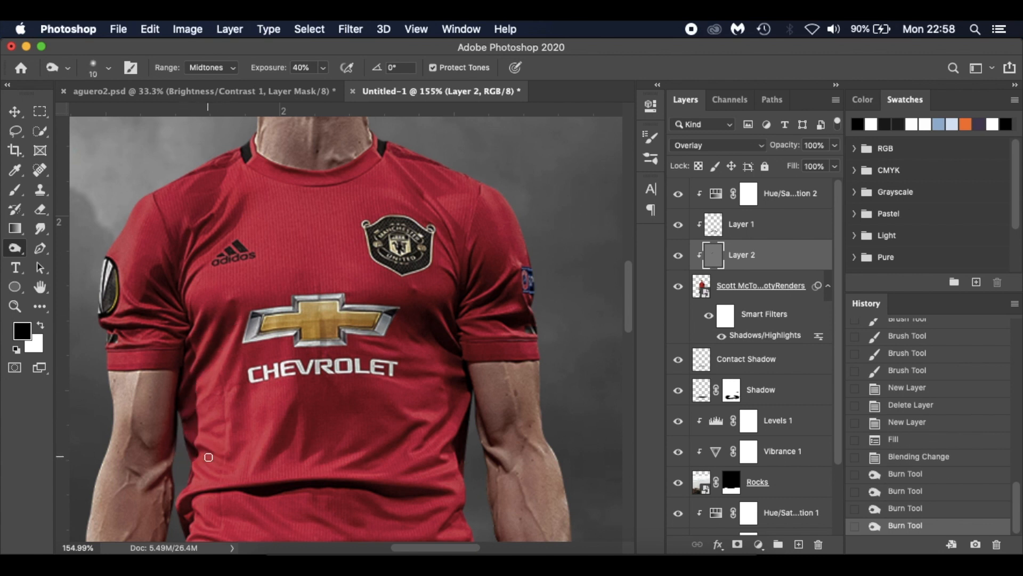
{"action": "scroll", "coordinate": [208, 456], "scroll_direction": "down", "scroll_amount": 4}
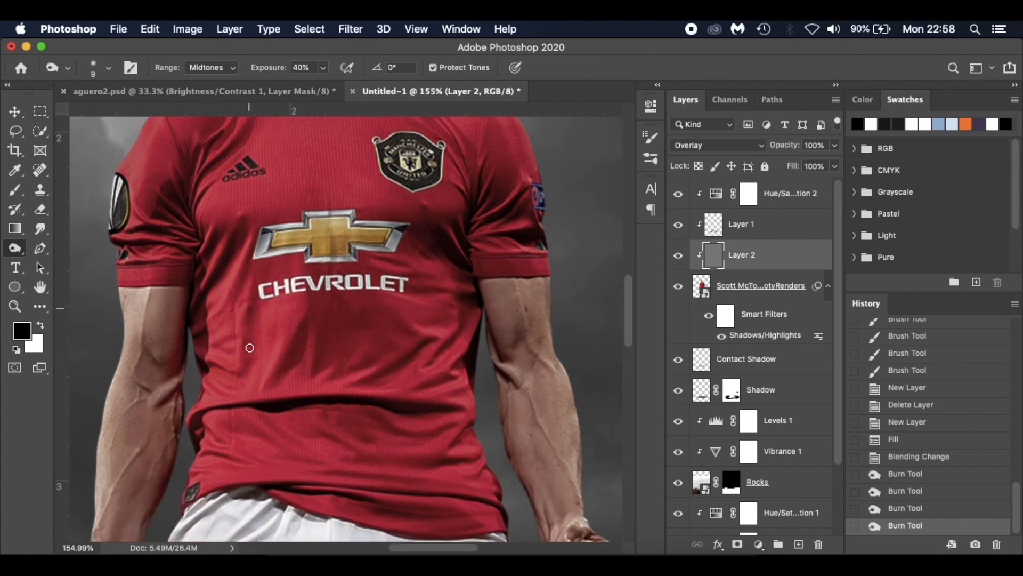
{"action": "mouse_move", "coordinate": [256, 259]}
{"action": "left_mouse_down"}
{"action": "mouse_move", "coordinate": [263, 239]}
{"action": "mouse_move", "coordinate": [257, 272]}
{"action": "left_mouse_up"}
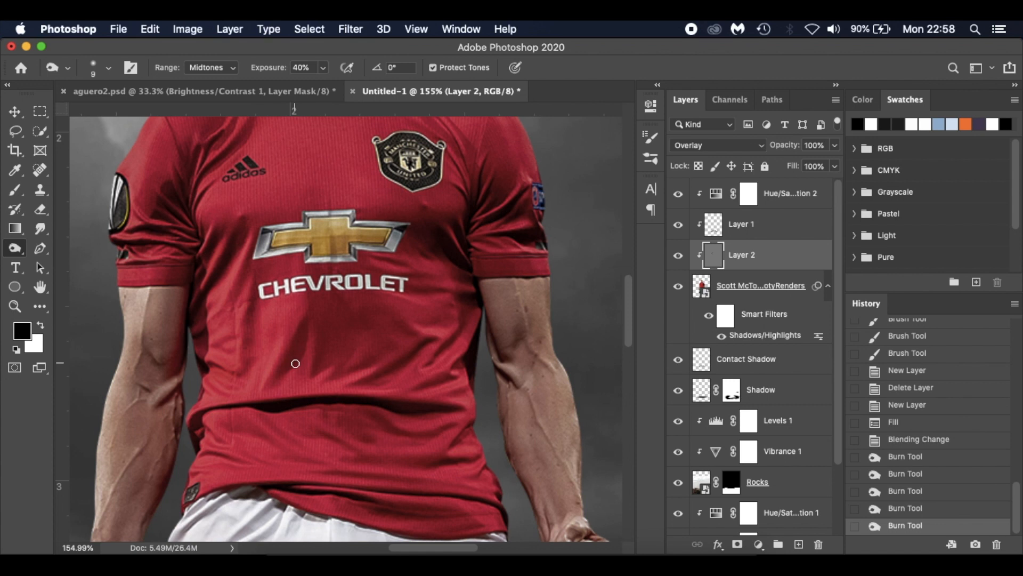
{"action": "left_click_drag", "start_coordinate": [289, 355], "coordinate": [277, 388]}
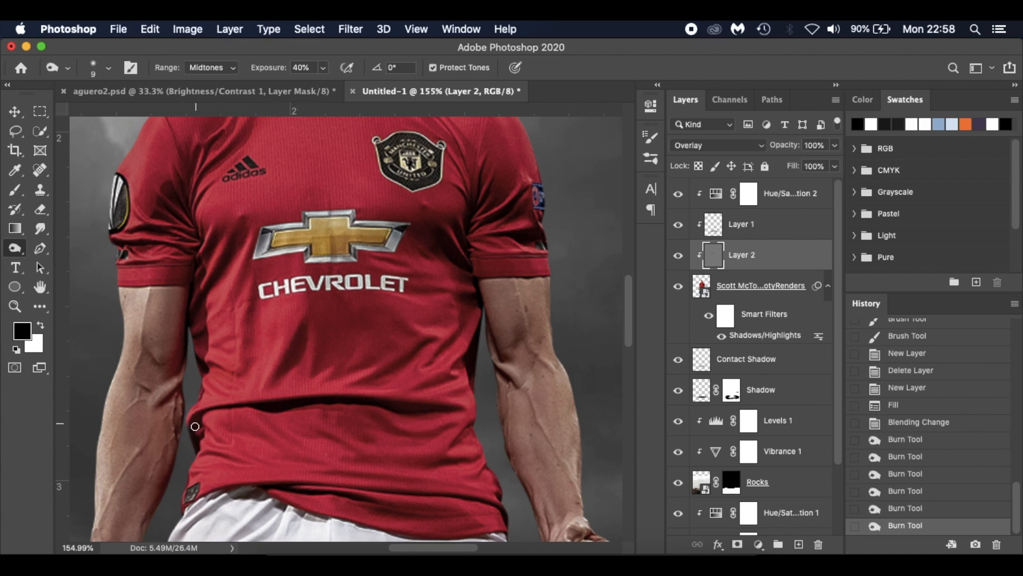
{"action": "left_click_drag", "start_coordinate": [423, 411], "coordinate": [436, 432]}
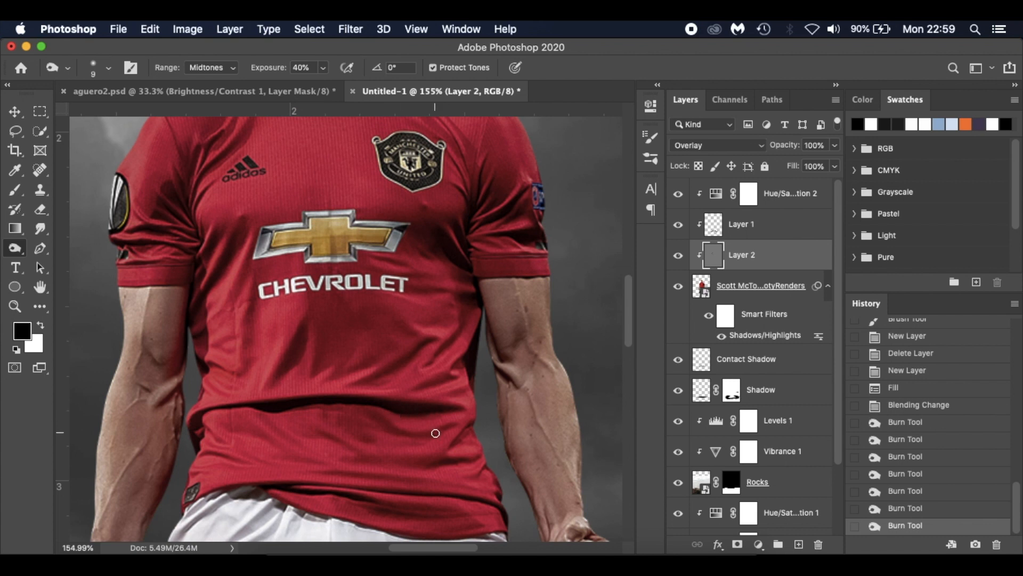
{"action": "left_click", "coordinate": [408, 437]}
{"action": "left_click", "coordinate": [462, 437]}
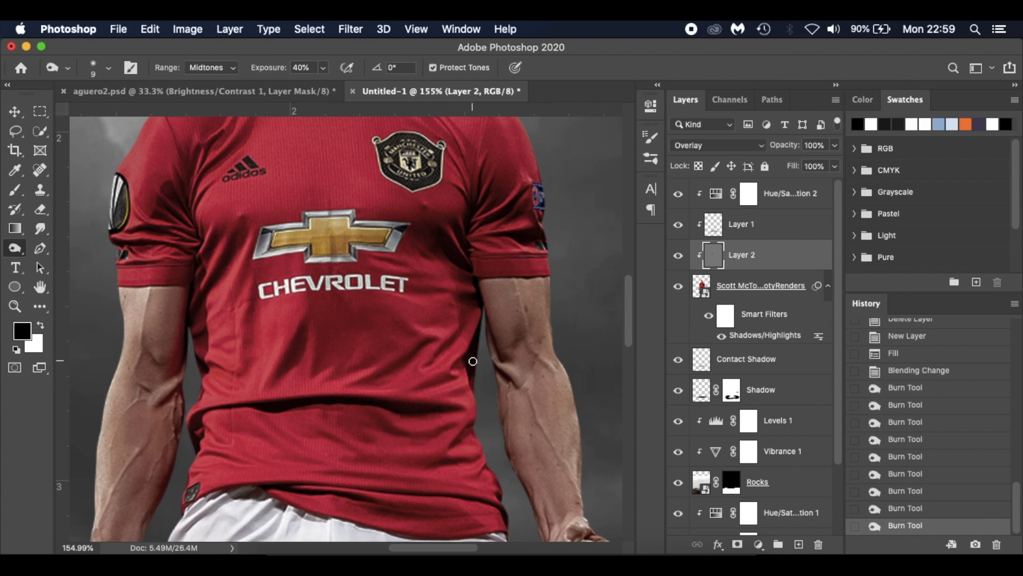
Enlarge the Burn brush to 30 px and shade the inner edge of the forearm and the wrist beside the shorts' number 39 side
{"action": "key", "text": "bracketright"}
{"action": "key", "text": "bracketright"}
{"action": "key", "text": "bracketright"}
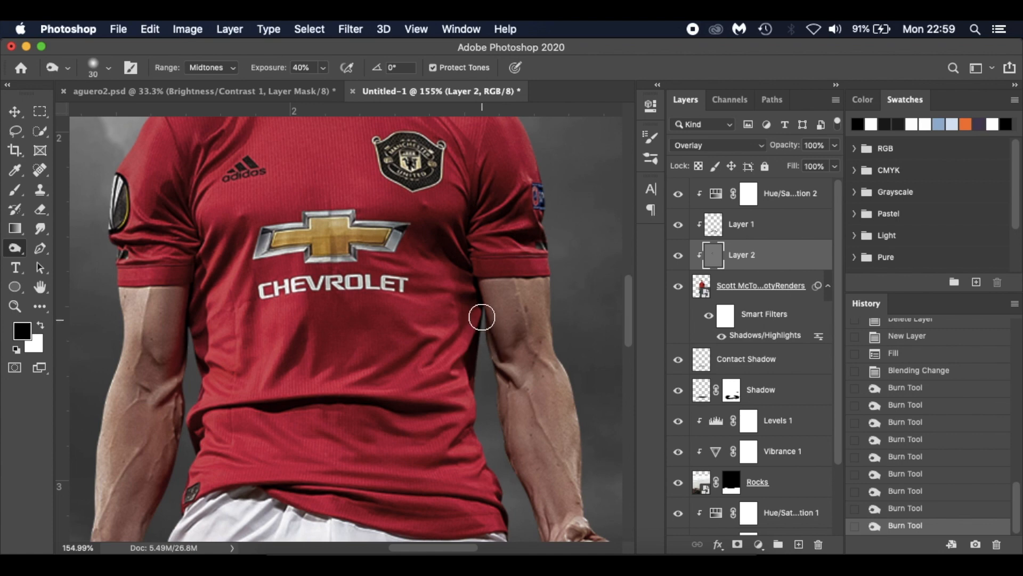
{"action": "left_click", "coordinate": [507, 433]}
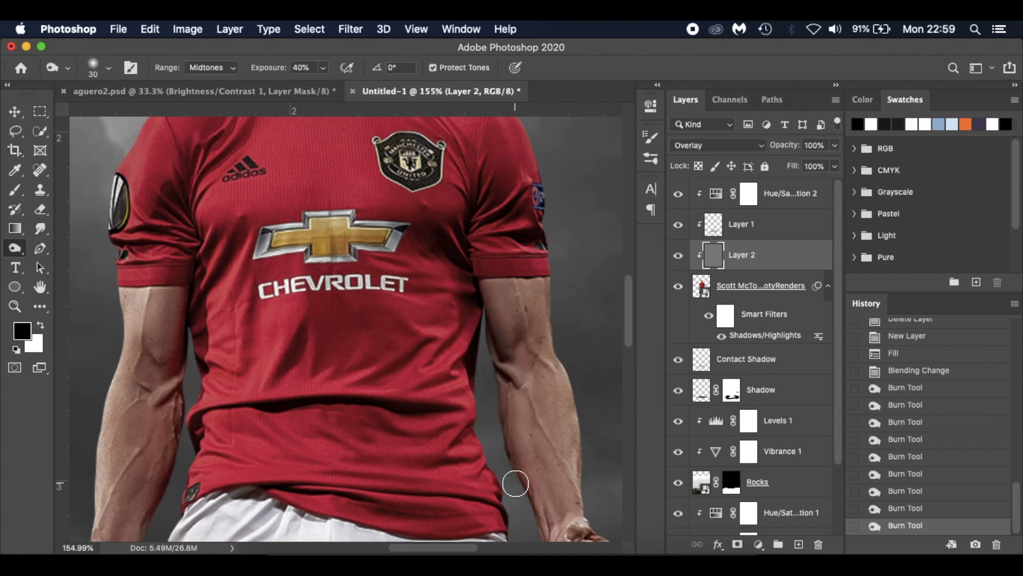
{"action": "scroll", "coordinate": [514, 479], "scroll_direction": "down", "scroll_amount": 5}
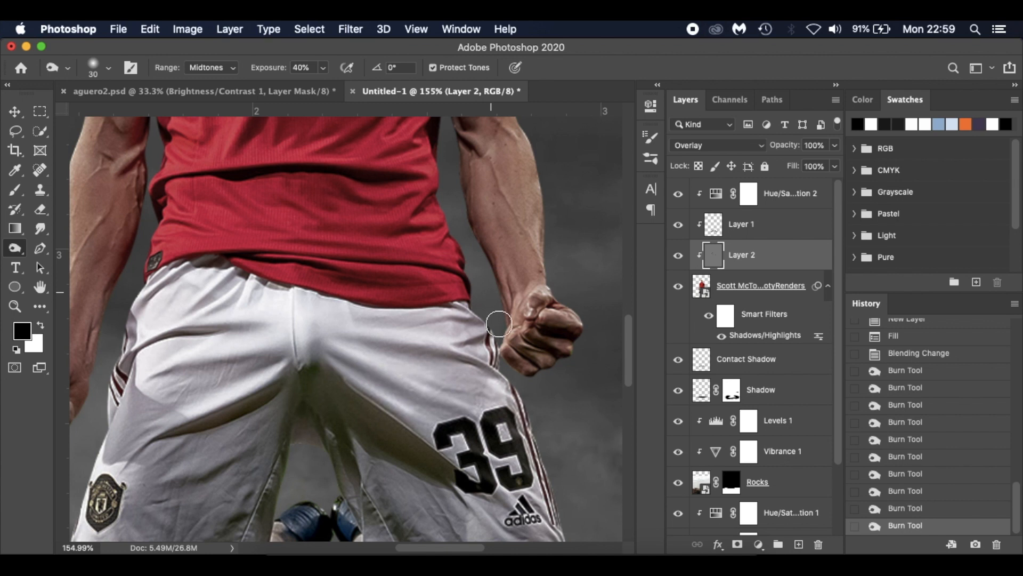
{"action": "left_click", "coordinate": [499, 326]}
Reduce the Burn brush to 9 px and deepen the gaps between the knuckles and fingers of that clenched fist
{"action": "key", "text": "bracketleft"}
{"action": "key", "text": "bracketleft"}
{"action": "key", "text": "bracketleft"}
{"action": "key", "text": "bracketleft"}
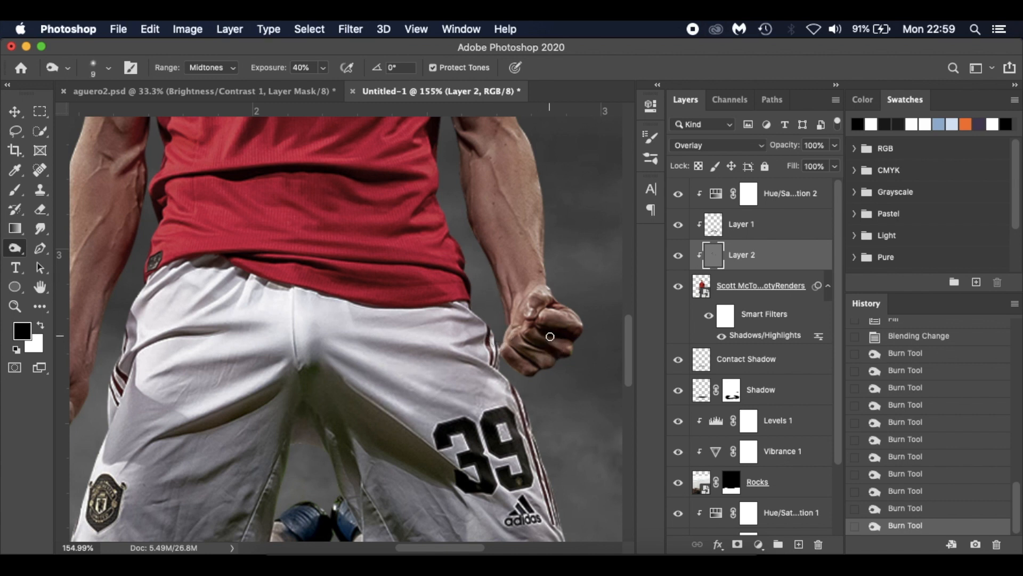
{"action": "right_click", "coordinate": [542, 332]}
{"action": "left_click", "coordinate": [539, 327]}
{"action": "left_click", "coordinate": [553, 335]}
{"action": "left_click_drag", "start_coordinate": [548, 353], "coordinate": [527, 360]}
Burn the shadows under the chin, down the side of the neck and around the open mouth with the 9 px brush
{"action": "scroll", "coordinate": [393, 162], "scroll_direction": "up", "scroll_amount": 10}
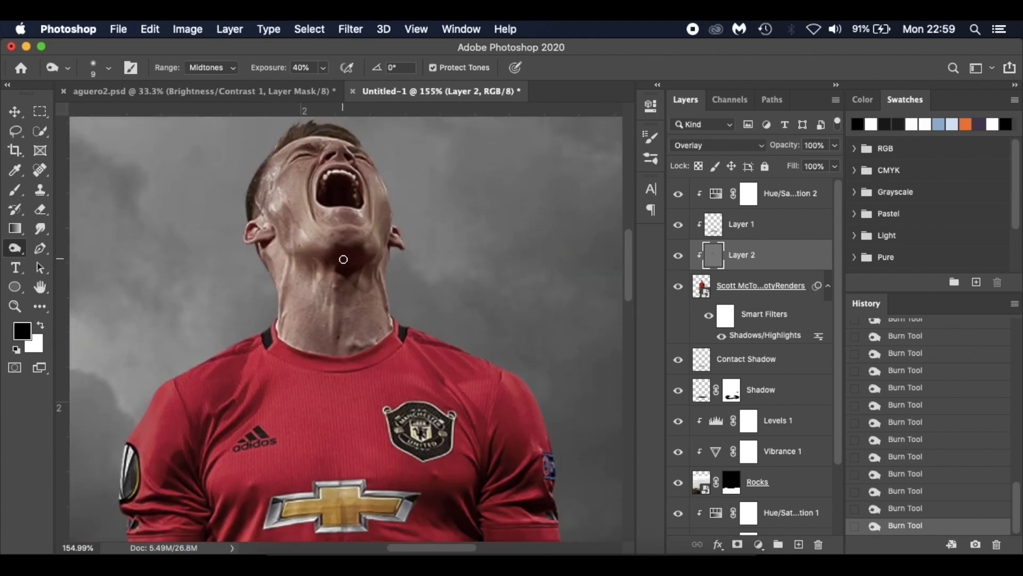
{"action": "left_click_drag", "start_coordinate": [373, 265], "coordinate": [395, 322]}
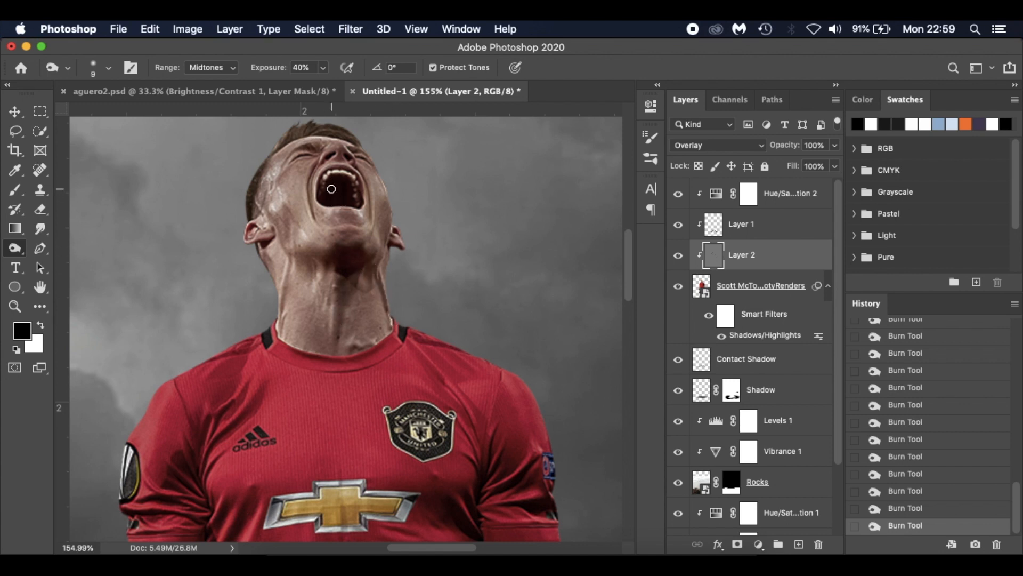
{"action": "mouse_move", "coordinate": [331, 158]}
{"action": "left_mouse_down"}
{"action": "mouse_move", "coordinate": [311, 192]}
{"action": "mouse_move", "coordinate": [316, 214]}
{"action": "mouse_move", "coordinate": [318, 159]}
{"action": "mouse_move", "coordinate": [355, 165]}
{"action": "mouse_move", "coordinate": [373, 226]}
{"action": "left_mouse_up"}
{"action": "scroll", "coordinate": [373, 225], "scroll_direction": "up", "scroll_amount": 5}
{"action": "scroll", "coordinate": [340, 130], "scroll_direction": "down", "scroll_amount": 2}
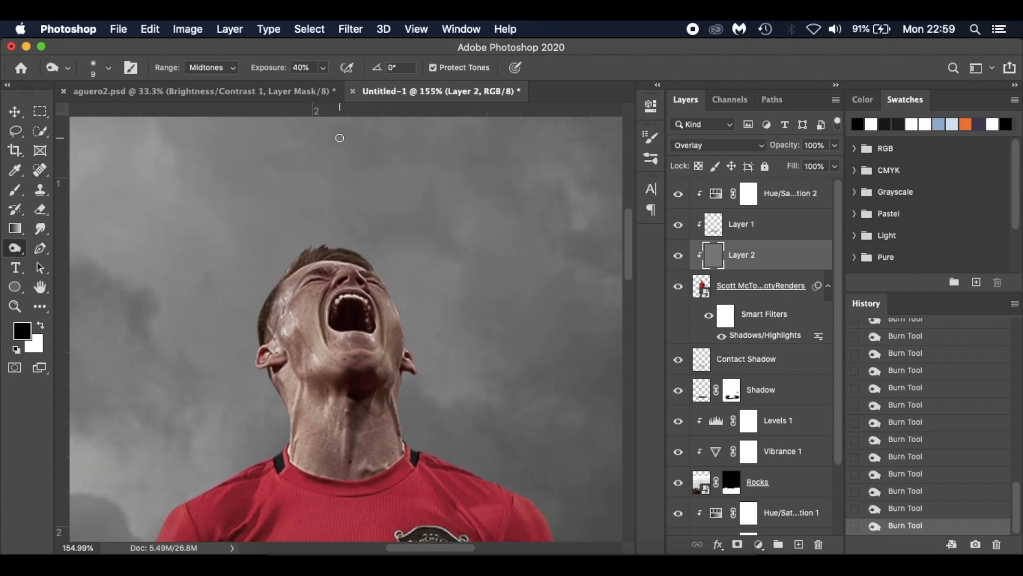
Set the Burn brush to 20 px and shade the other arm and fist and the shorts' folds running toward the number 39
{"action": "scroll", "coordinate": [294, 288], "scroll_direction": "down", "scroll_amount": 15}
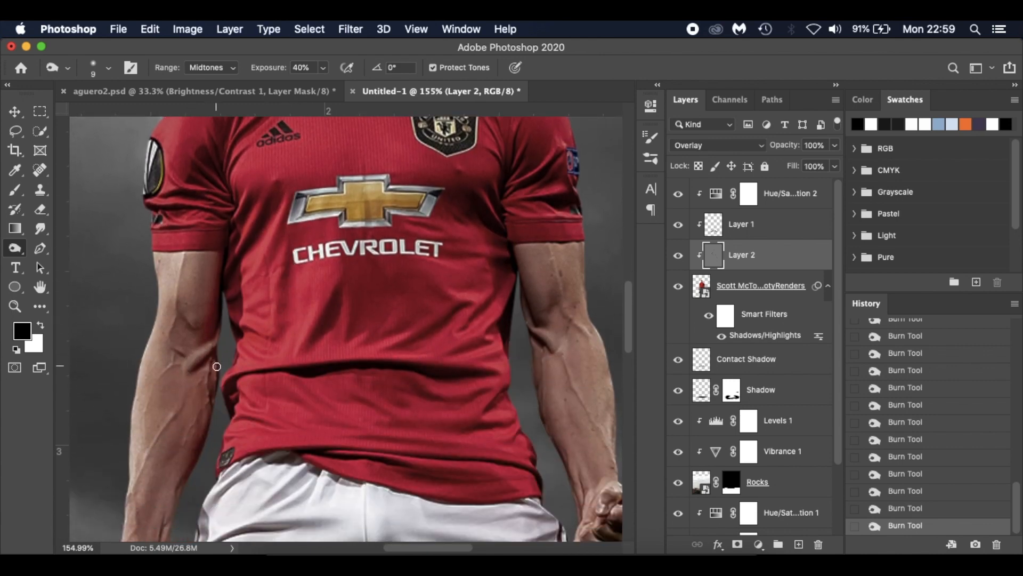
{"action": "key", "text": "]"}
{"action": "scroll", "coordinate": [216, 367], "scroll_direction": "down", "scroll_amount": 3}
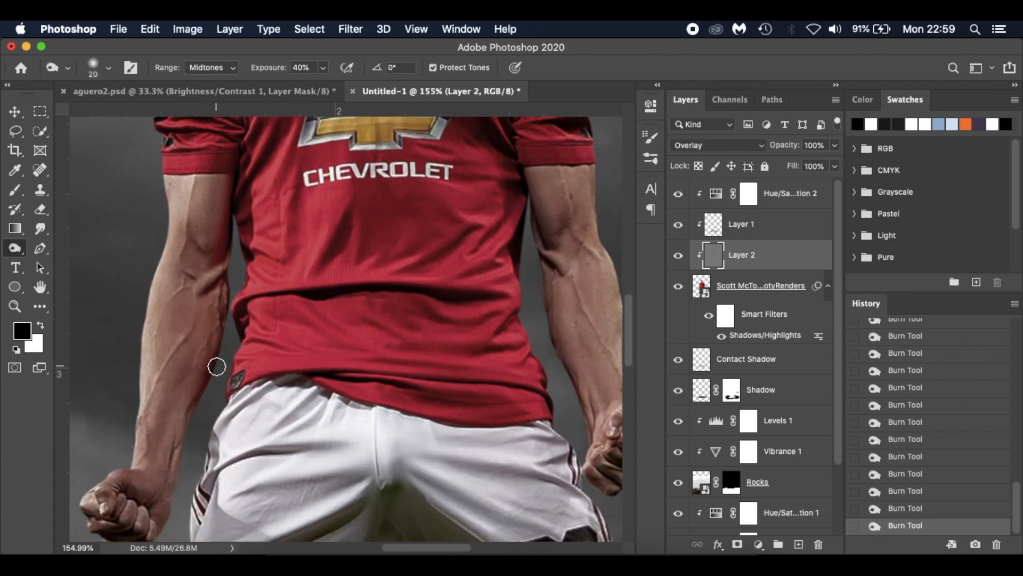
{"action": "scroll", "coordinate": [192, 463], "scroll_direction": "down", "scroll_amount": 5}
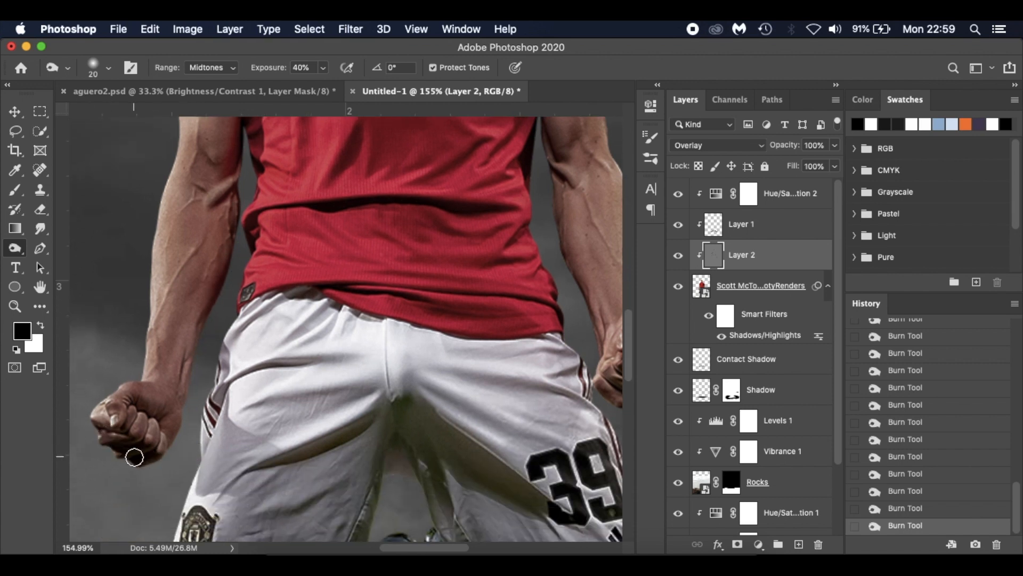
{"action": "scroll", "coordinate": [136, 451], "scroll_direction": "down", "scroll_amount": 4}
{"action": "mouse_move", "coordinate": [235, 406]}
{"action": "left_mouse_down"}
{"action": "mouse_move", "coordinate": [384, 336]}
{"action": "mouse_move", "coordinate": [259, 408]}
{"action": "left_mouse_up"}
{"action": "left_click_drag", "start_coordinate": [419, 334], "coordinate": [567, 434]}
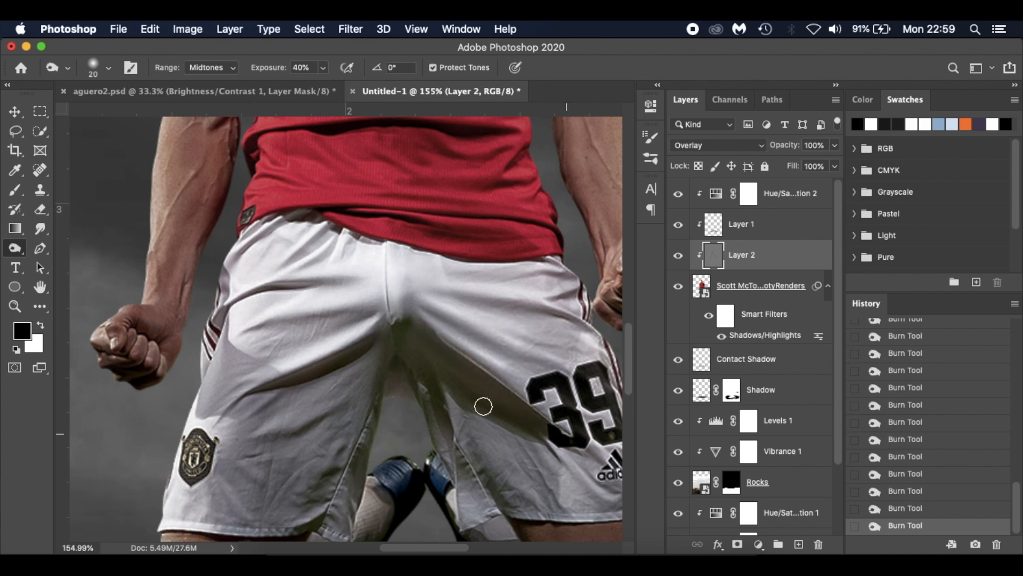
Burn the lower shorts, bare thighs and white socks at the knees with the 20 px brush
{"action": "scroll", "coordinate": [384, 356], "scroll_direction": "down", "scroll_amount": 6}
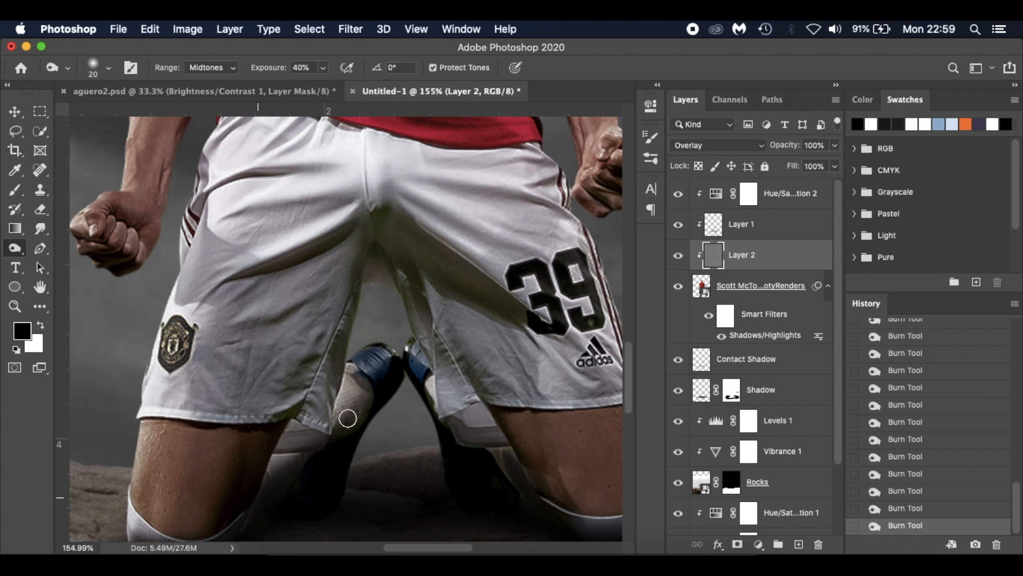
{"action": "scroll", "coordinate": [302, 482], "scroll_direction": "down", "scroll_amount": 7}
{"action": "scroll", "coordinate": [302, 482], "scroll_direction": "right", "scroll_amount": 3}
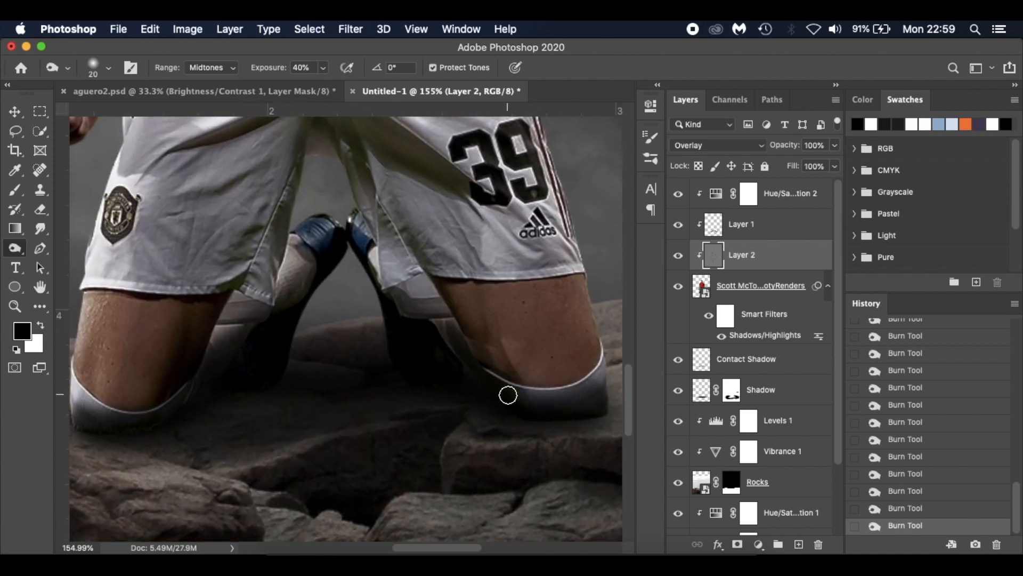
{"action": "scroll", "coordinate": [529, 345], "scroll_direction": "up", "scroll_amount": 3}
{"action": "scroll", "coordinate": [529, 346], "scroll_direction": "left", "scroll_amount": 1}
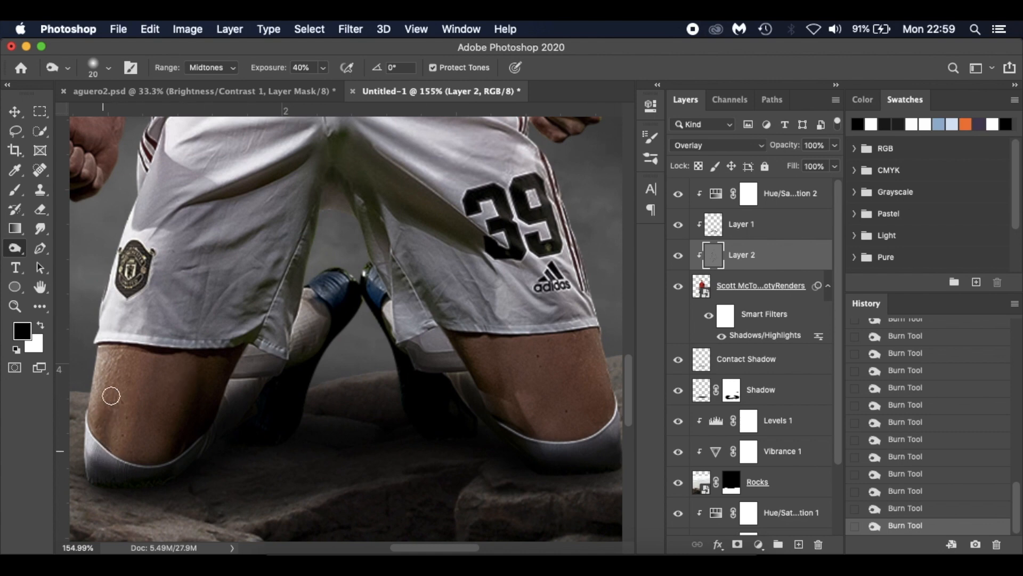
View the whole composite and toggle Layer 2's visibility to compare the player before and after burning
{"action": "key", "text": "super+0"}
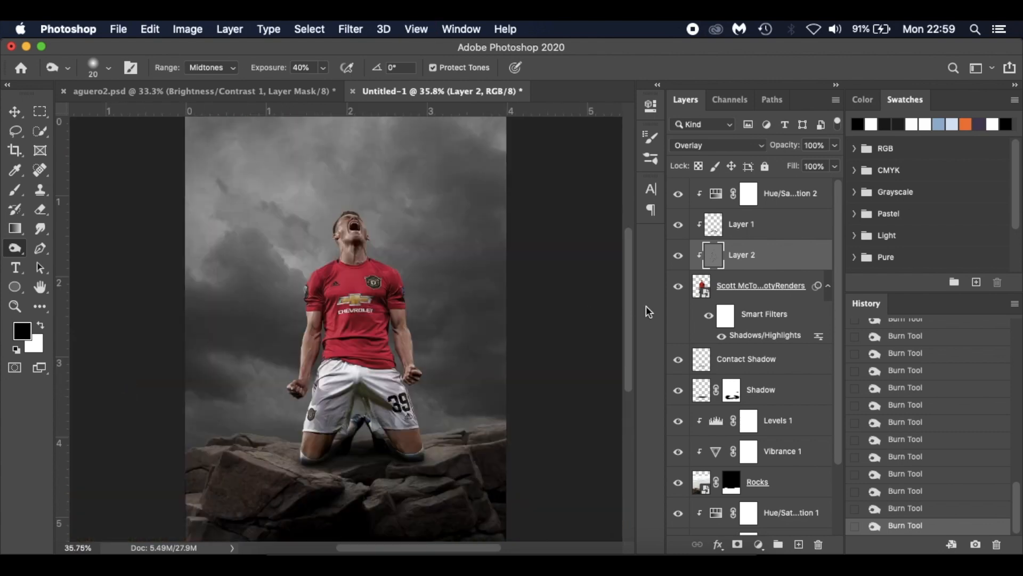
{"action": "left_click", "coordinate": [678, 257]}
{"action": "left_click", "coordinate": [678, 257]}
{"action": "left_click", "coordinate": [679, 257]}
{"action": "left_click", "coordinate": [678, 257]}
{"action": "left_click", "coordinate": [679, 257]}
{"action": "left_click", "coordinate": [679, 257]}
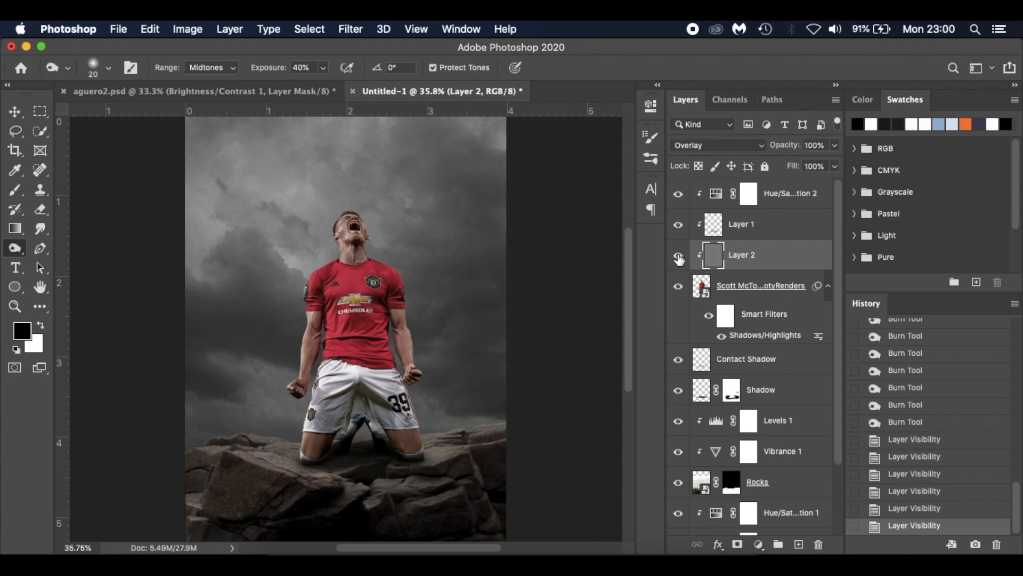
{"action": "left_click", "coordinate": [679, 257]}
{"action": "left_click", "coordinate": [678, 257]}
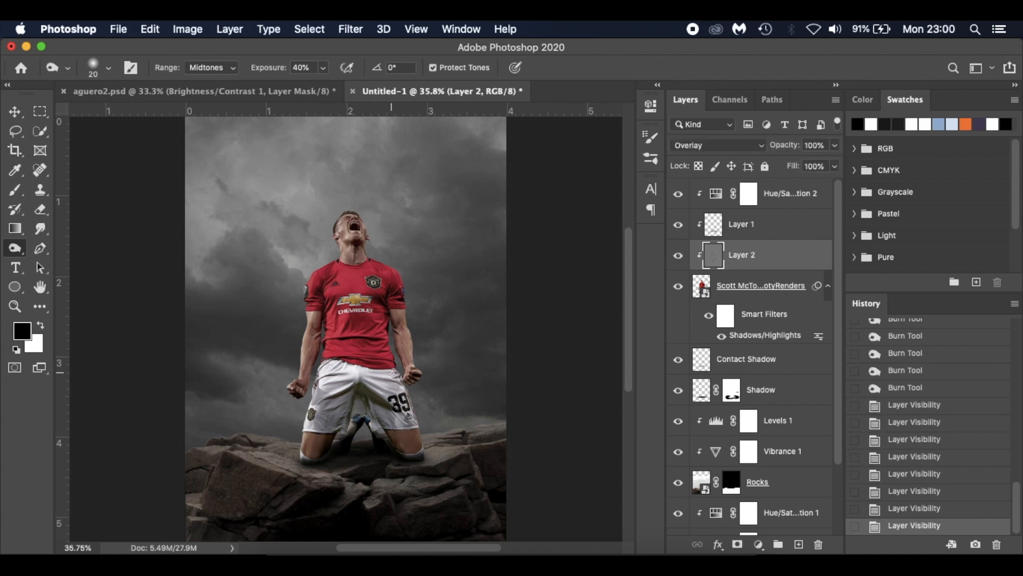
Burn the shirt around the Chevrolet emblem and along both armpit sides up to the club crest with the 20 px brush
{"action": "scroll", "coordinate": [366, 275], "scroll_direction": "up", "scroll_amount": 6}
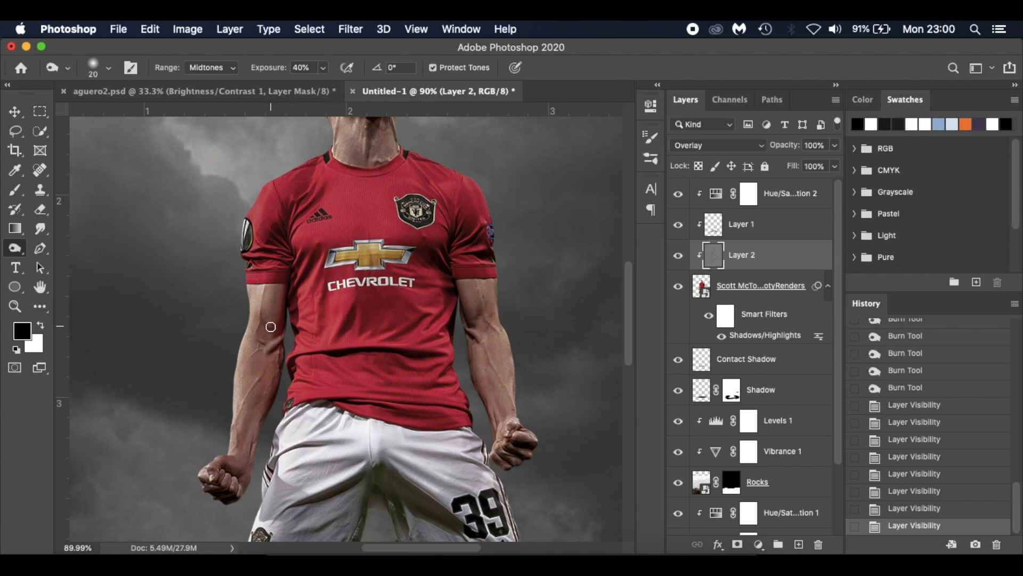
{"action": "left_click", "coordinate": [289, 330]}
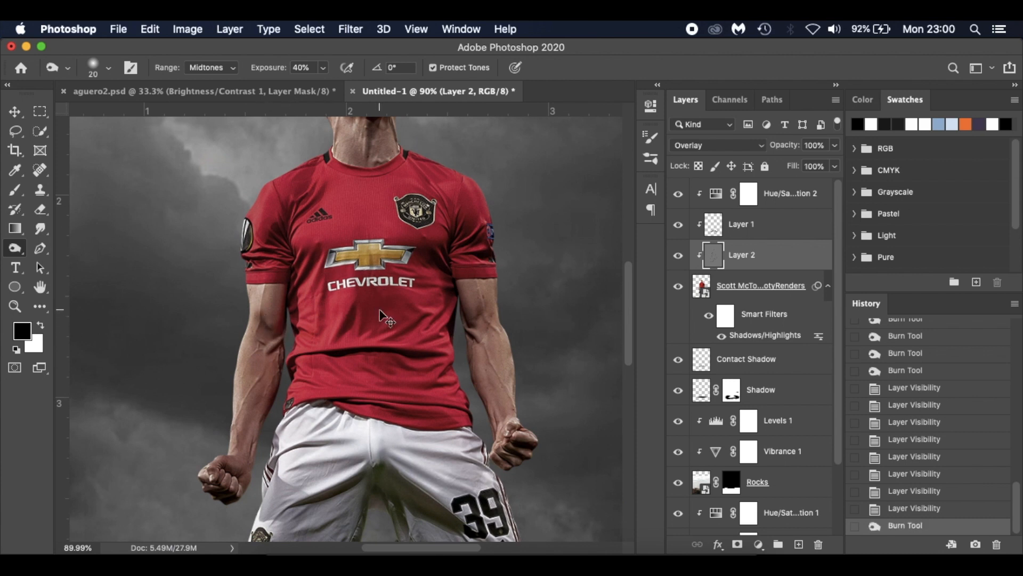
{"action": "key", "text": "super+z"}
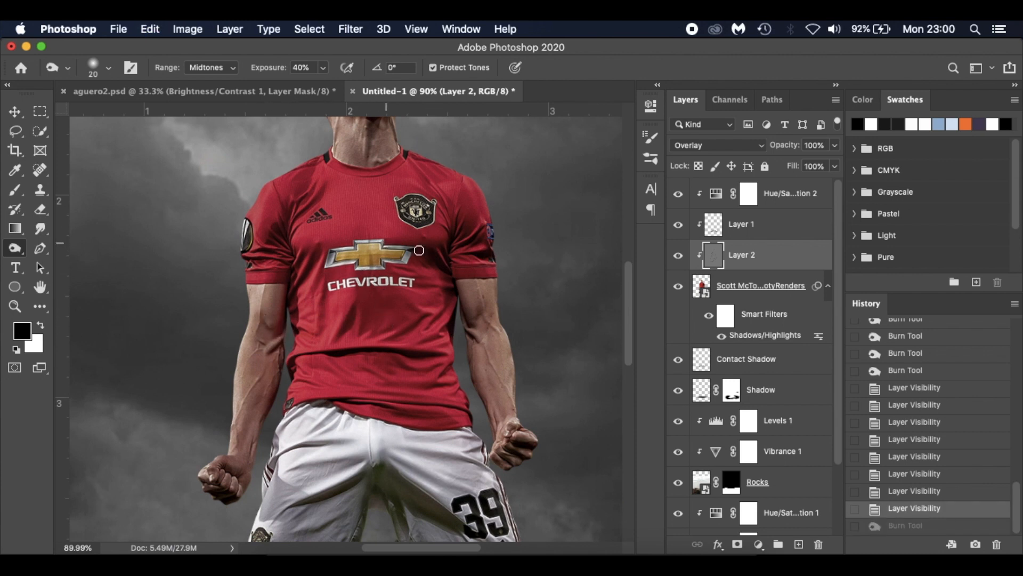
{"action": "left_click", "coordinate": [414, 246]}
{"action": "left_click_drag", "start_coordinate": [330, 255], "coordinate": [294, 255]}
{"action": "left_click_drag", "start_coordinate": [297, 292], "coordinate": [324, 243]}
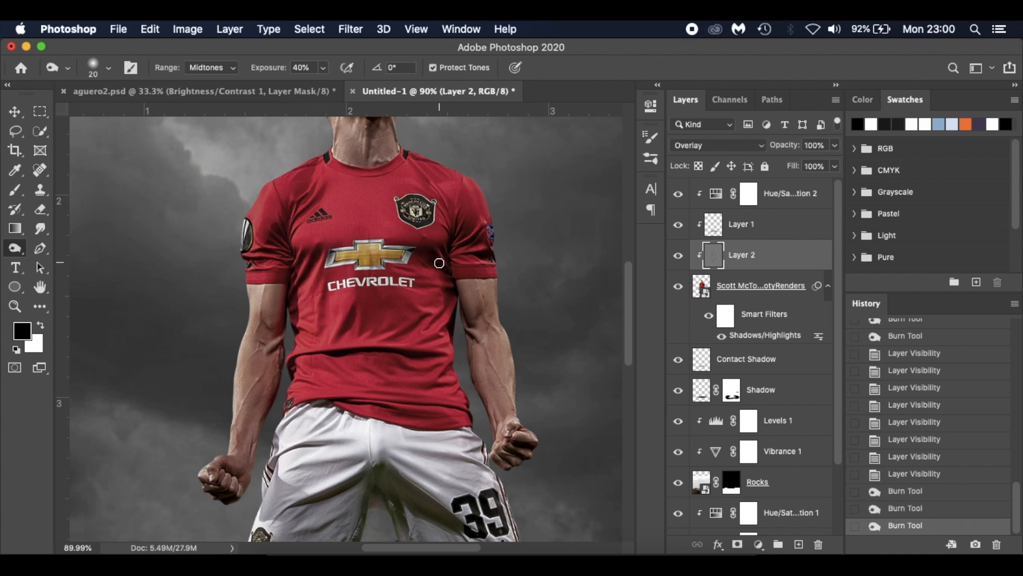
{"action": "mouse_move", "coordinate": [452, 272]}
{"action": "left_mouse_down"}
{"action": "mouse_move", "coordinate": [427, 261]}
{"action": "mouse_move", "coordinate": [445, 255]}
{"action": "mouse_move", "coordinate": [445, 205]}
{"action": "mouse_move", "coordinate": [452, 229]}
{"action": "mouse_move", "coordinate": [458, 208]}
{"action": "mouse_move", "coordinate": [454, 231]}
{"action": "mouse_move", "coordinate": [406, 159]}
{"action": "mouse_move", "coordinate": [434, 194]}
{"action": "left_mouse_up"}
Reduce the Burn brush to 8 px and darken the fine shirt creases beside the Adidas logo
{"action": "key", "text": "bracketleft"}
{"action": "key", "text": "bracketleft"}
{"action": "key", "text": "bracketleft"}
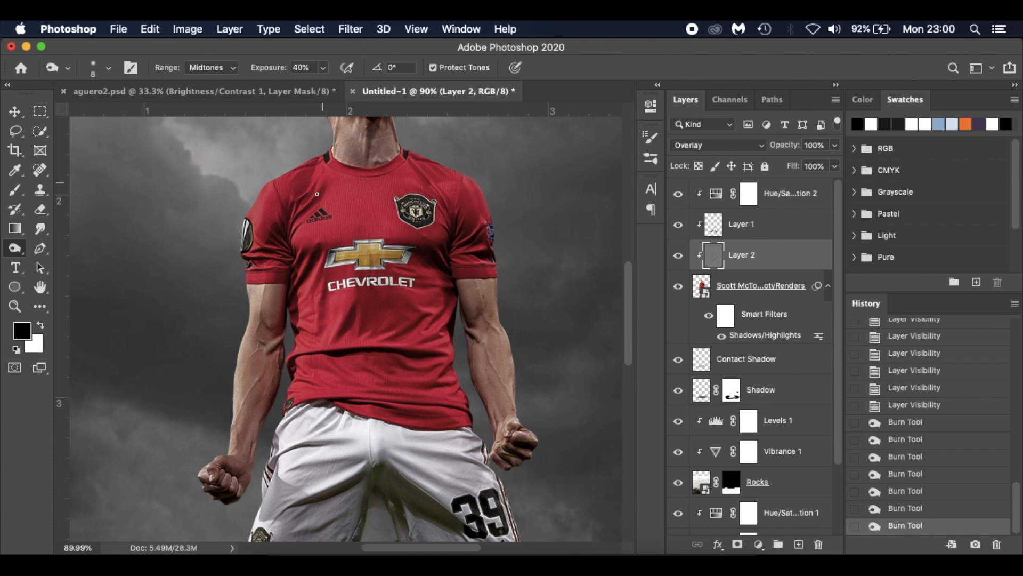
{"action": "left_click_drag", "start_coordinate": [296, 203], "coordinate": [296, 206]}
Burn the creases across the upper white shorts with the 8 px brush, then compare the result with Layer 2 hidden and shown
{"action": "scroll", "coordinate": [314, 265], "scroll_direction": "down", "scroll_amount": 5}
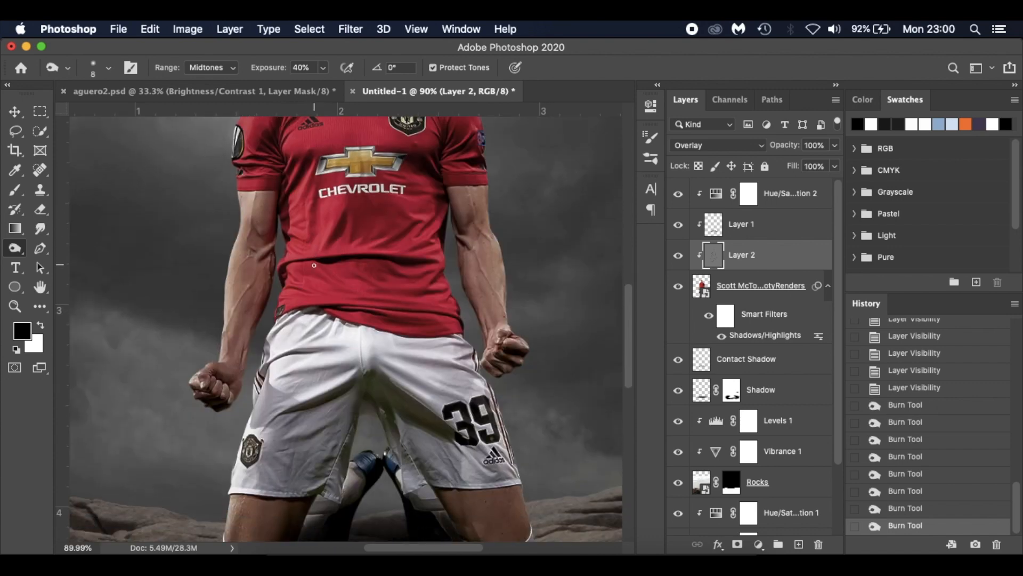
{"action": "scroll", "coordinate": [314, 265], "scroll_direction": "down", "scroll_amount": 5}
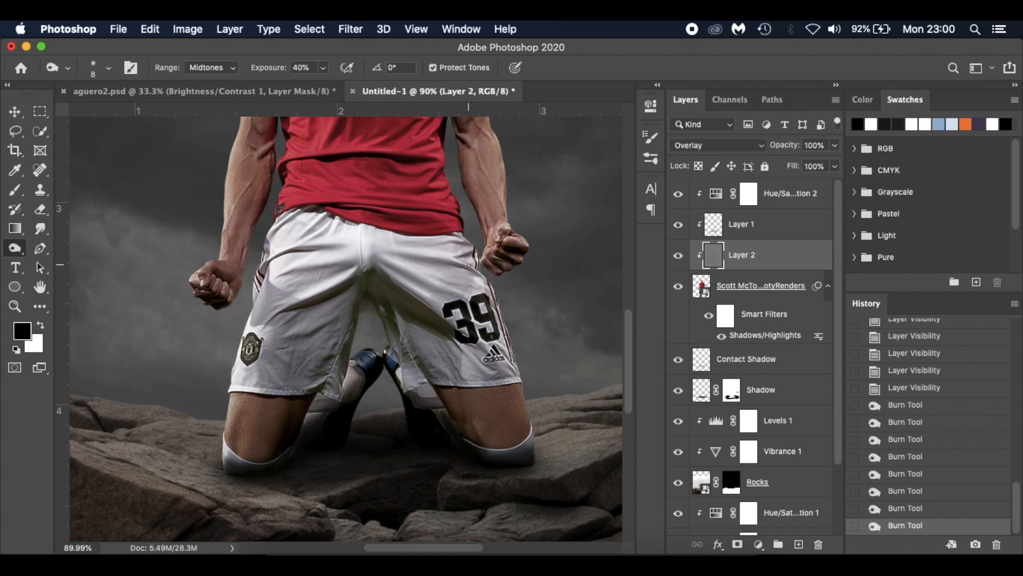
{"action": "left_click_drag", "start_coordinate": [433, 261], "coordinate": [400, 256]}
{"action": "left_click_drag", "start_coordinate": [320, 248], "coordinate": [291, 247]}
{"action": "scroll", "coordinate": [533, 234], "scroll_direction": "left", "scroll_amount": 3}
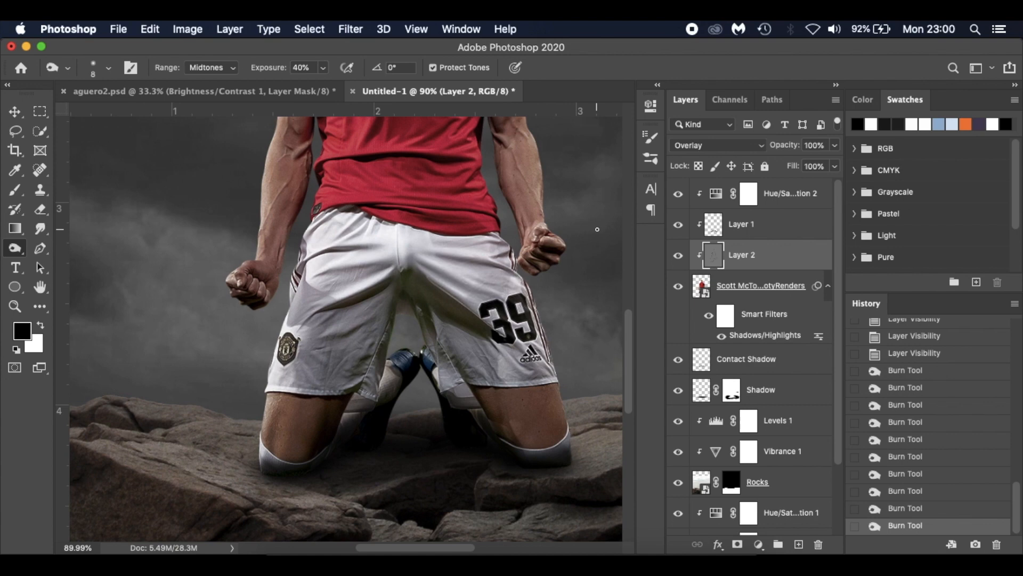
{"action": "left_click", "coordinate": [682, 256]}
{"action": "left_click", "coordinate": [680, 257]}
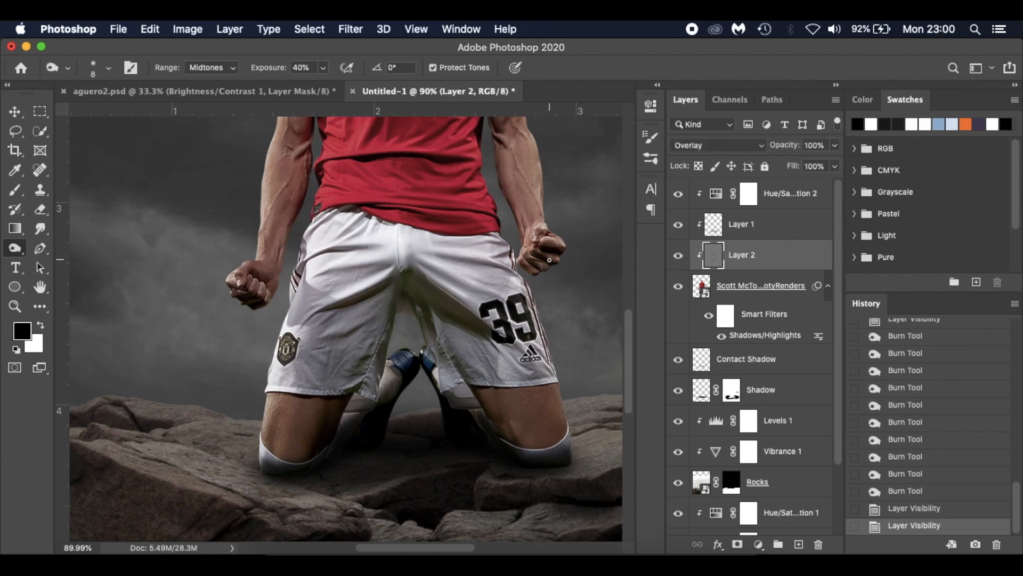
Switch to the Dodge tool with its range set to Highlights and a 50 px brush
{"action": "scroll", "coordinate": [549, 260], "scroll_direction": "up", "scroll_amount": 5}
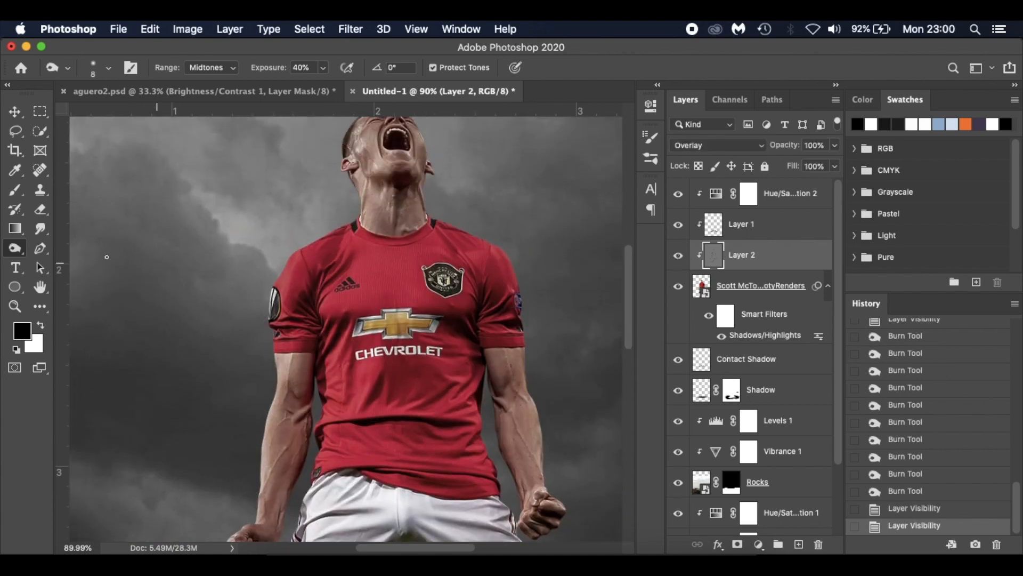
{"action": "left_click", "coordinate": [12, 249]}
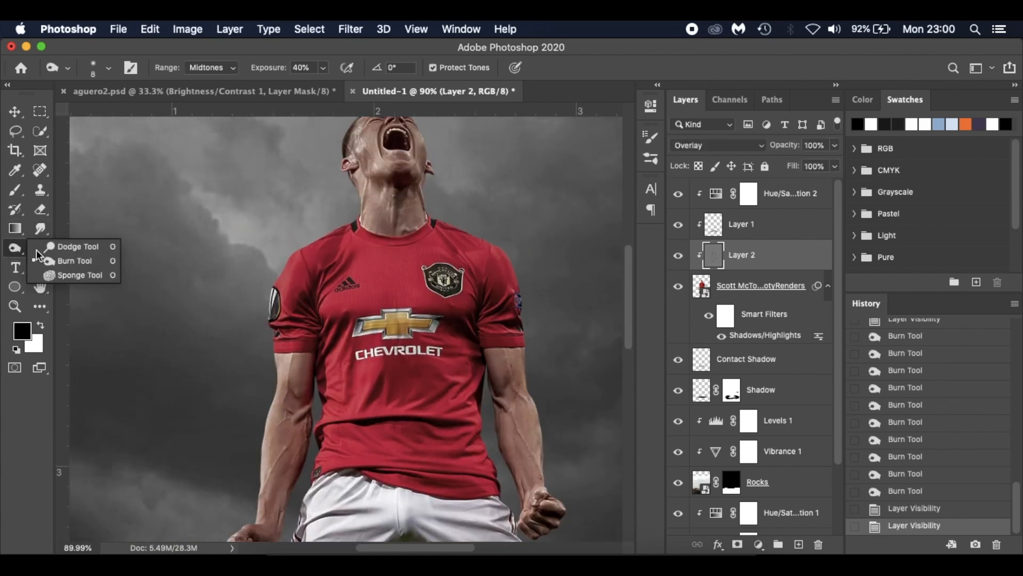
{"action": "left_click", "coordinate": [95, 247]}
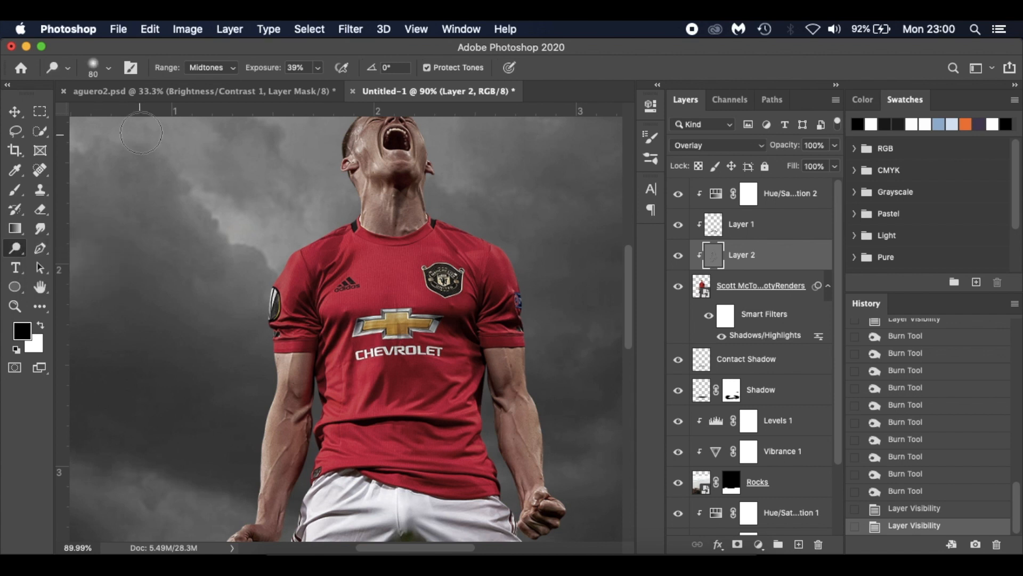
{"action": "left_click", "coordinate": [206, 67]}
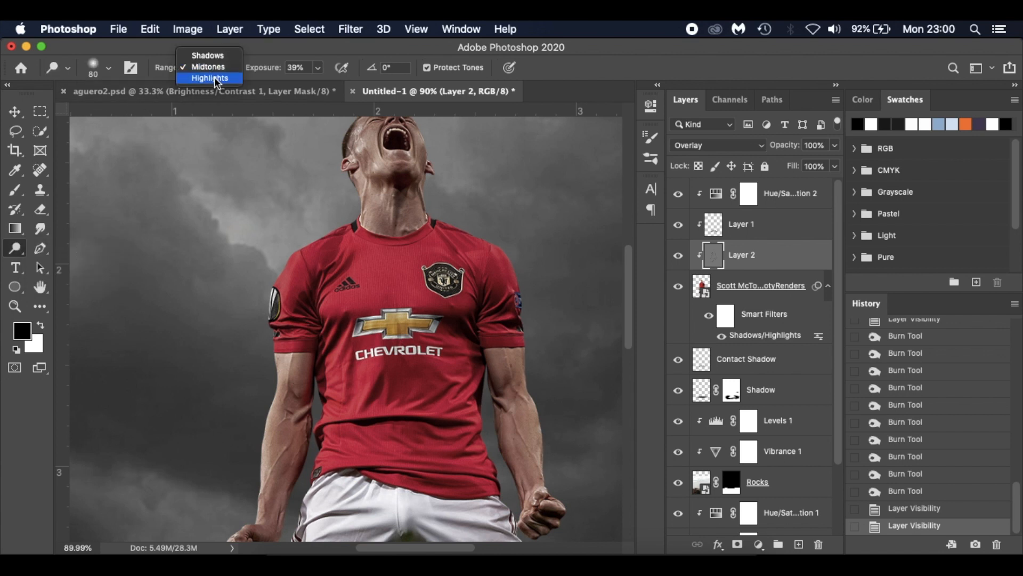
{"action": "left_click", "coordinate": [211, 79]}
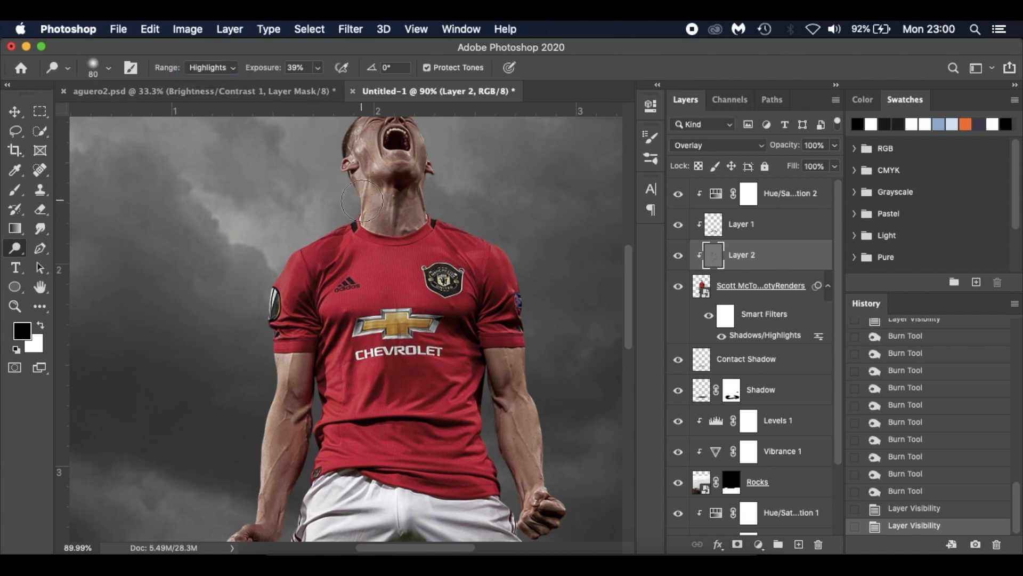
{"action": "scroll", "coordinate": [363, 202], "scroll_direction": "up", "scroll_amount": 5}
{"action": "scroll", "coordinate": [344, 205], "scroll_direction": "up", "scroll_amount": 2}
{"action": "key", "text": "bracketleft"}
{"action": "key", "text": "bracketleft"}
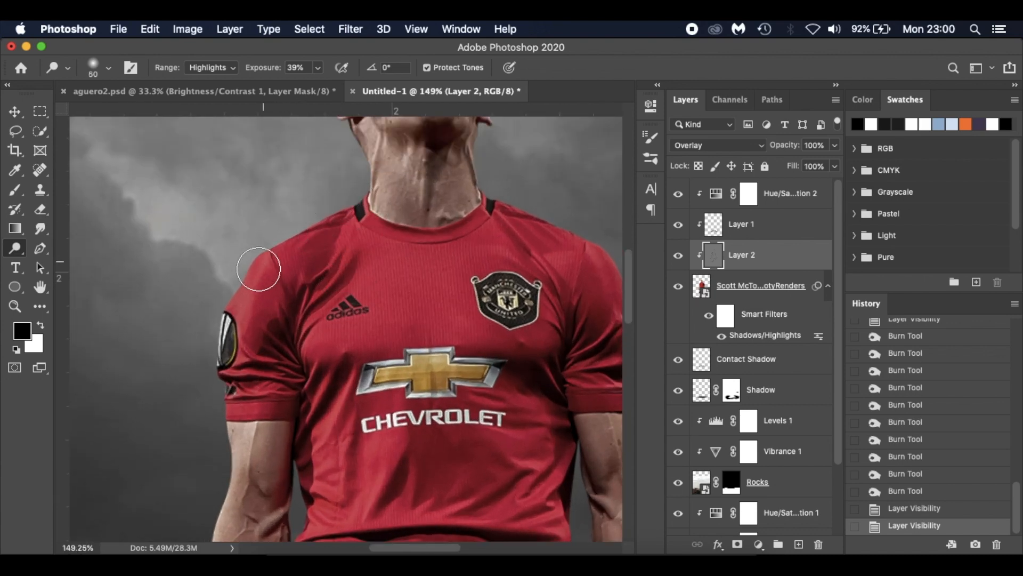
Undo a test dodge on the shoulder, lower the exposure to 15%, and dodge the shirt's shoulder line from collar to sleeve
{"action": "left_click_drag", "start_coordinate": [259, 269], "coordinate": [232, 325]}
{"action": "key", "text": "super+z"}
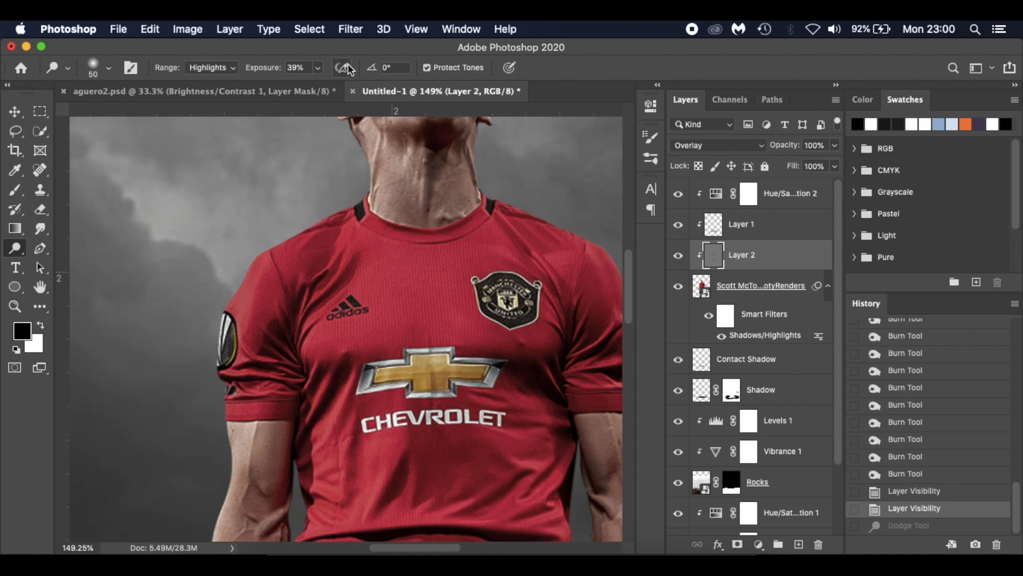
{"action": "left_click_drag", "start_coordinate": [279, 76], "coordinate": [248, 73]}
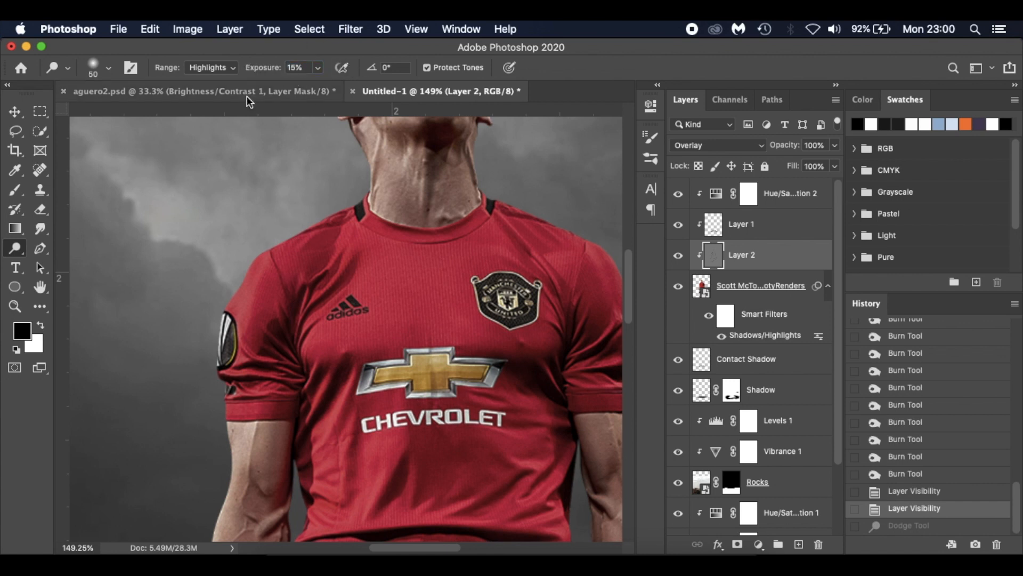
{"action": "mouse_move", "coordinate": [358, 202]}
{"action": "left_mouse_down"}
{"action": "mouse_move", "coordinate": [274, 237]}
{"action": "mouse_move", "coordinate": [272, 250]}
{"action": "left_mouse_up"}
{"action": "scroll", "coordinate": [278, 299], "scroll_direction": "up", "scroll_amount": 8}
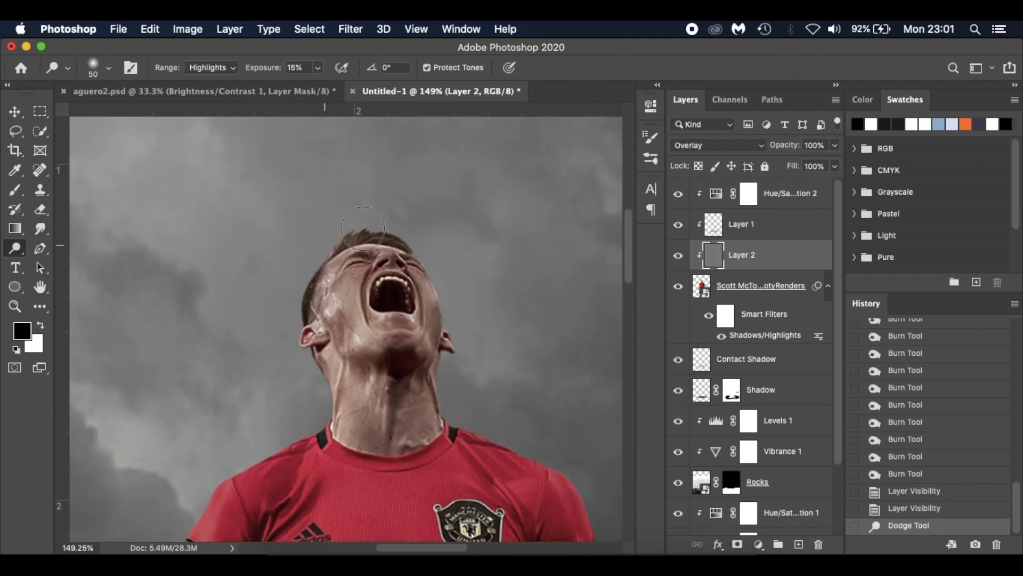
Reduce the Dodge brush to 30 px and brighten the highlights on the player's face, jaw and neck
{"action": "left_click_drag", "start_coordinate": [461, 339], "coordinate": [449, 316]}
{"action": "key", "text": "bracketleft"}
{"action": "key", "text": "bracketleft"}
{"action": "key", "text": "bracketleft"}
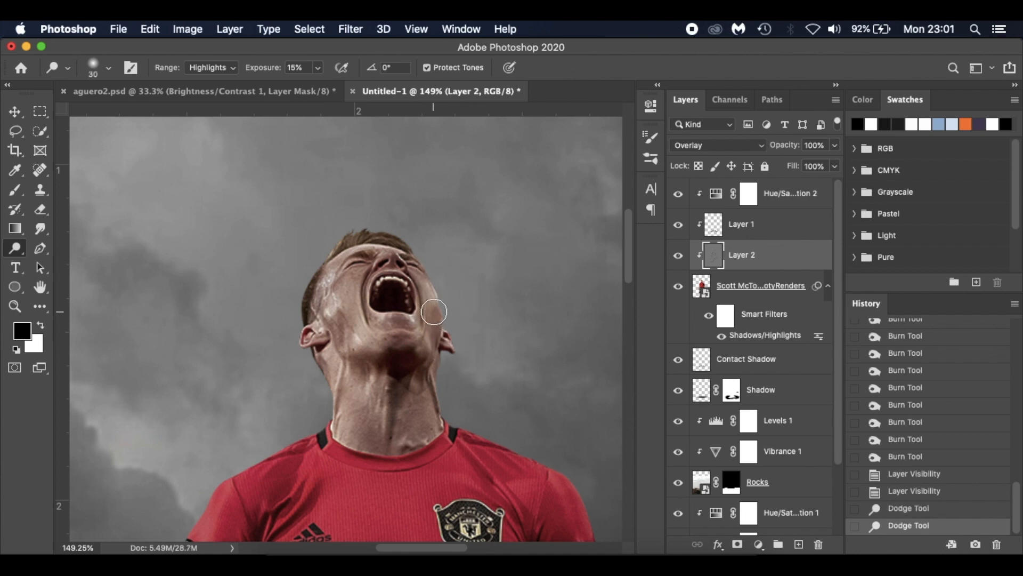
{"action": "left_click_drag", "start_coordinate": [433, 320], "coordinate": [413, 323]}
{"action": "mouse_move", "coordinate": [352, 288]}
{"action": "left_mouse_down"}
{"action": "mouse_move", "coordinate": [327, 316]}
{"action": "mouse_move", "coordinate": [351, 291]}
{"action": "mouse_move", "coordinate": [372, 350]}
{"action": "mouse_move", "coordinate": [351, 350]}
{"action": "mouse_move", "coordinate": [381, 348]}
{"action": "left_mouse_up"}
{"action": "left_click_drag", "start_coordinate": [350, 391], "coordinate": [343, 442]}
Dodge the shirt's shoulder line on the club-crest side, from sleeve to collar, with a 20 px brush
{"action": "scroll", "coordinate": [371, 385], "scroll_direction": "right", "scroll_amount": 1}
{"action": "scroll", "coordinate": [372, 384], "scroll_direction": "down", "scroll_amount": 4}
{"action": "scroll", "coordinate": [371, 385], "scroll_direction": "right", "scroll_amount": 4}
{"action": "mouse_move", "coordinate": [454, 387]}
{"action": "left_mouse_down"}
{"action": "mouse_move", "coordinate": [400, 347]}
{"action": "mouse_move", "coordinate": [354, 334]}
{"action": "left_mouse_up"}
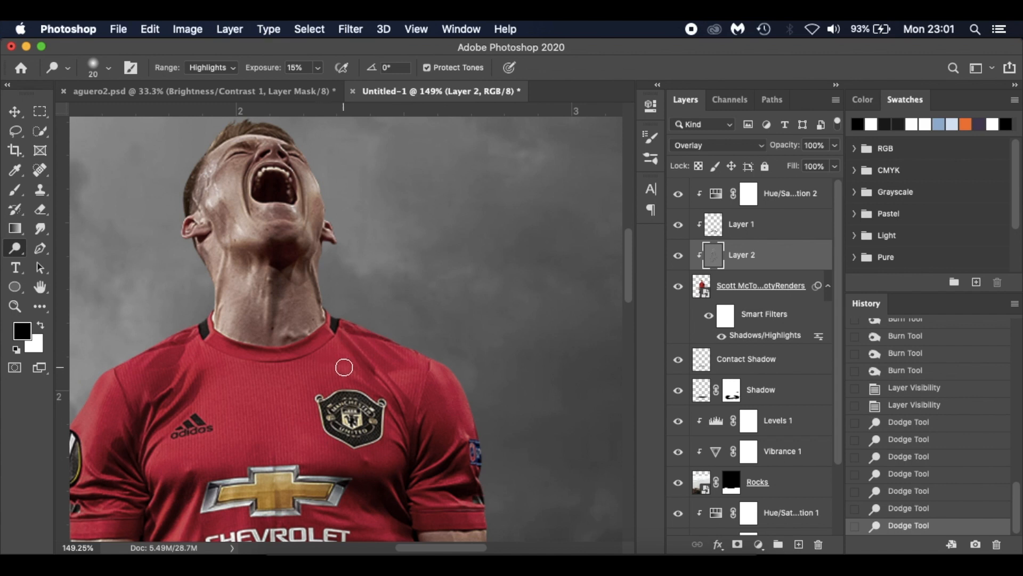
Reduce the Dodge brush to 7 px and brighten the fold edges on the sleeve beside the club crest
{"action": "scroll", "coordinate": [423, 384], "scroll_direction": "down", "scroll_amount": 4}
{"action": "key", "text": "bracketleft"}
{"action": "key", "text": "bracketleft"}
{"action": "key", "text": "bracketleft"}
{"action": "key", "text": "bracketleft"}
{"action": "mouse_move", "coordinate": [458, 295]}
{"action": "left_mouse_down"}
{"action": "mouse_move", "coordinate": [439, 284]}
{"action": "mouse_move", "coordinate": [417, 333]}
{"action": "left_mouse_up"}
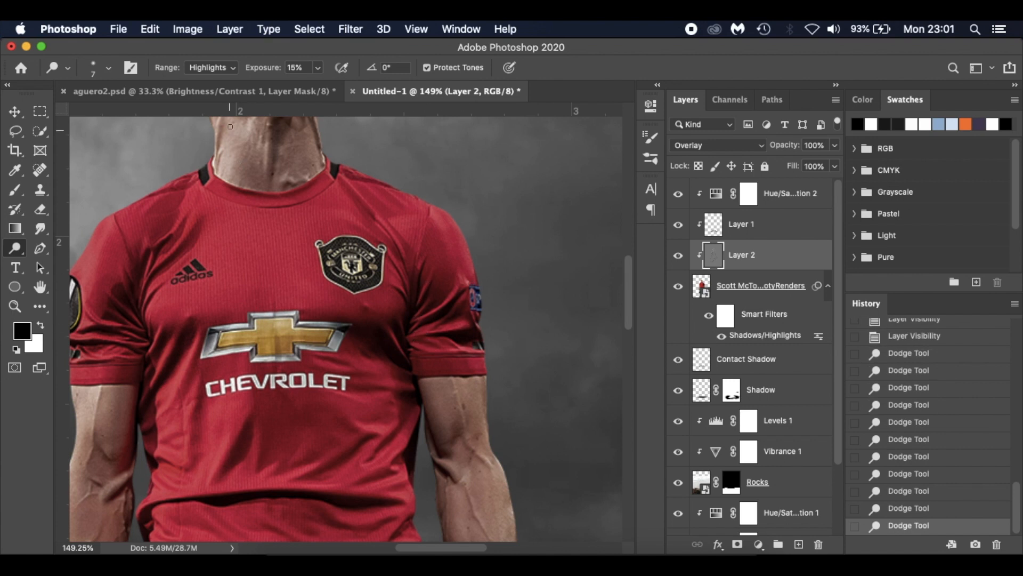
Dodge the fine fold highlights across the shirt's lower front with the 7 px brush
{"action": "left_click", "coordinate": [229, 89]}
{"action": "left_click", "coordinate": [419, 91]}
{"action": "left_click", "coordinate": [162, 406]}
{"action": "scroll", "coordinate": [182, 389], "scroll_direction": "down", "scroll_amount": 5}
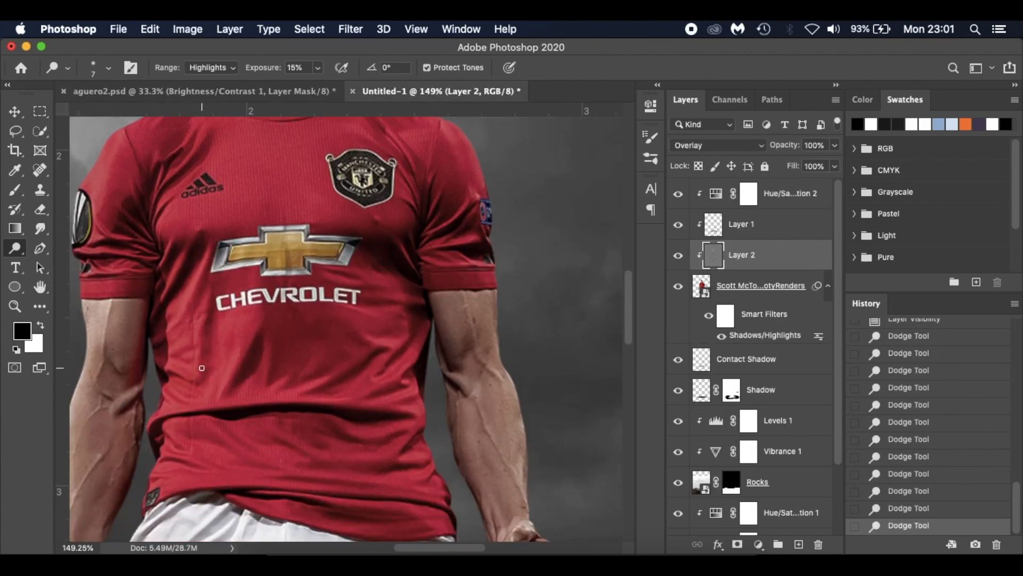
{"action": "left_click_drag", "start_coordinate": [202, 332], "coordinate": [224, 319]}
{"action": "scroll", "coordinate": [417, 414], "scroll_direction": "down", "scroll_amount": 5}
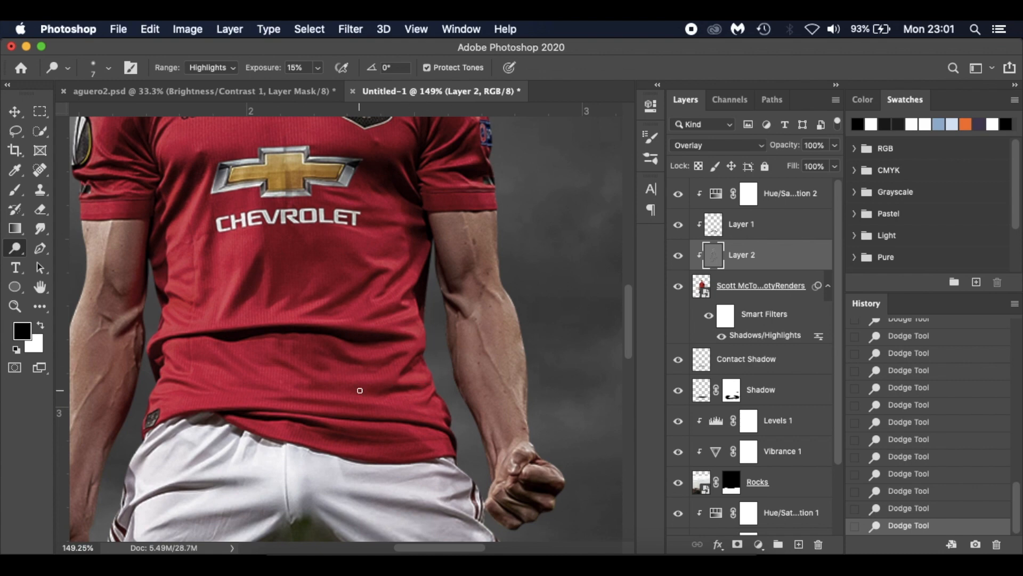
Enlarge the Dodge brush to 25 px for the shorts and boots
{"action": "scroll", "coordinate": [360, 390], "scroll_direction": "down", "scroll_amount": 10}
{"action": "scroll", "coordinate": [313, 320], "scroll_direction": "down", "scroll_amount": 10}
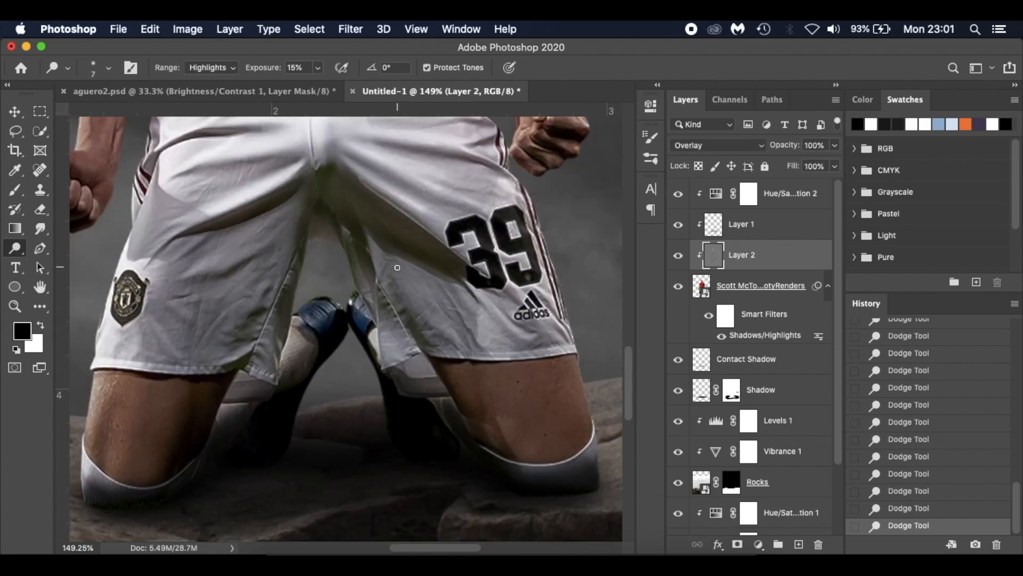
{"action": "key", "text": "bracketright"}
{"action": "key", "text": "bracketright"}
{"action": "key", "text": "bracketright"}
{"action": "key", "text": "bracketright"}
{"action": "key", "text": "bracketright"}
{"action": "key", "text": "bracketright"}
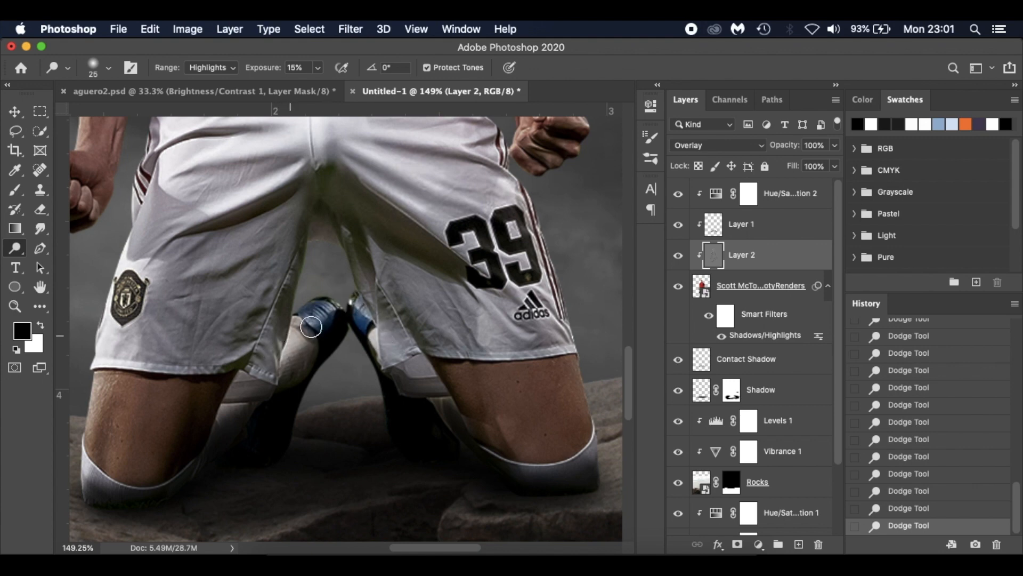
Compare the whole composite with the dodge-and-burn Layer 2 hidden and shown
{"action": "key", "text": "super+0"}
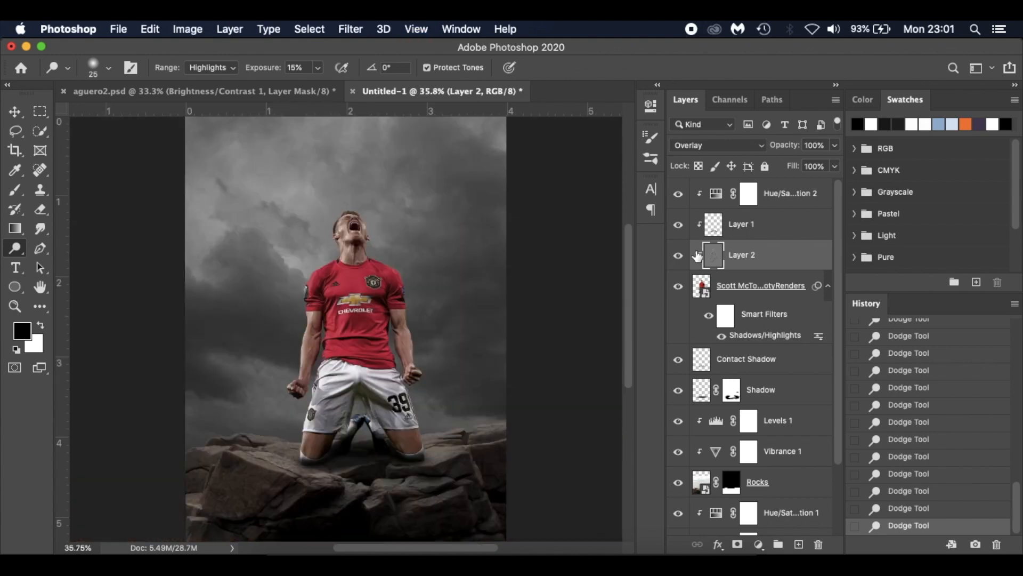
{"action": "left_click", "coordinate": [677, 258]}
{"action": "left_click", "coordinate": [677, 258]}
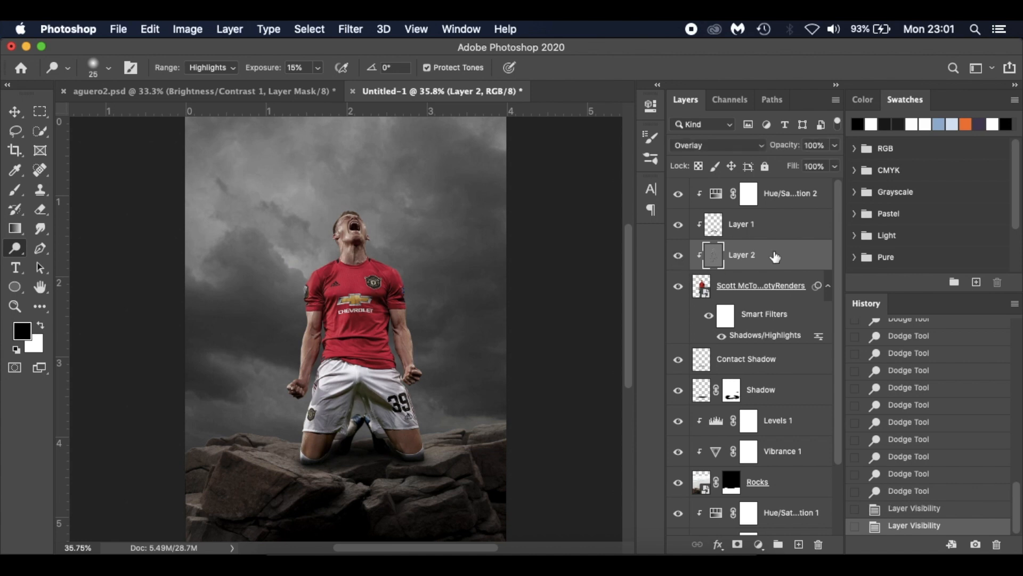
{"action": "left_click", "coordinate": [679, 257]}
{"action": "left_click", "coordinate": [679, 257]}
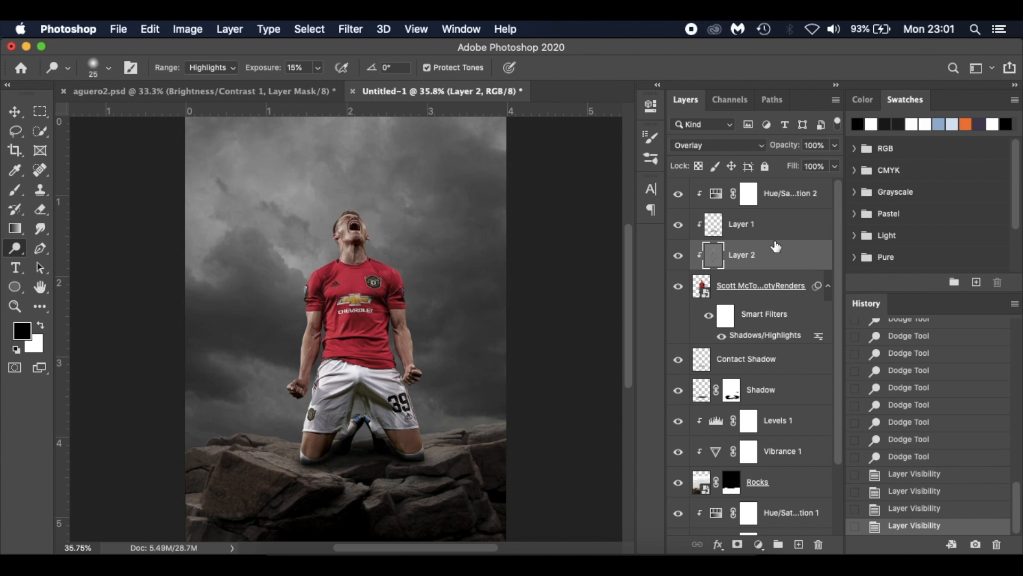
Add a new layer above the Hue/Saturation 2 adjustment and set up a white Soft Round brush of 87 px
{"action": "left_click", "coordinate": [821, 193]}
{"action": "left_click", "coordinate": [799, 544]}
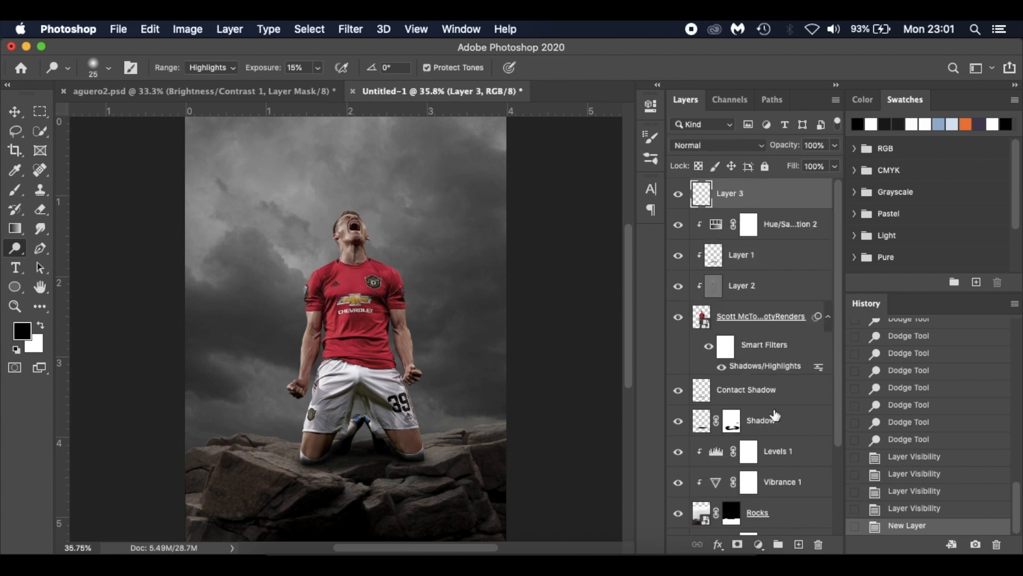
{"action": "key", "text": "x"}
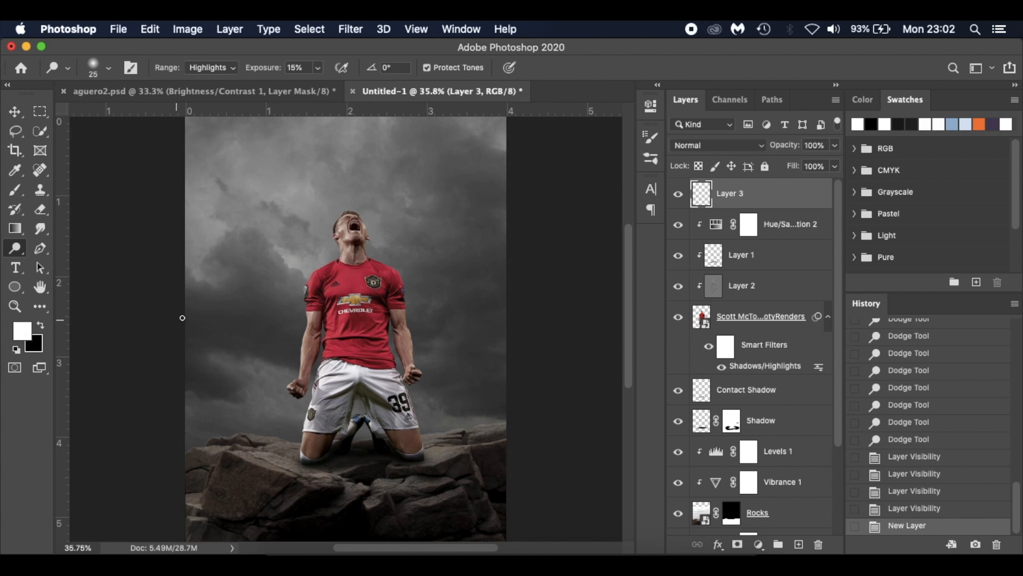
{"action": "key", "text": "b"}
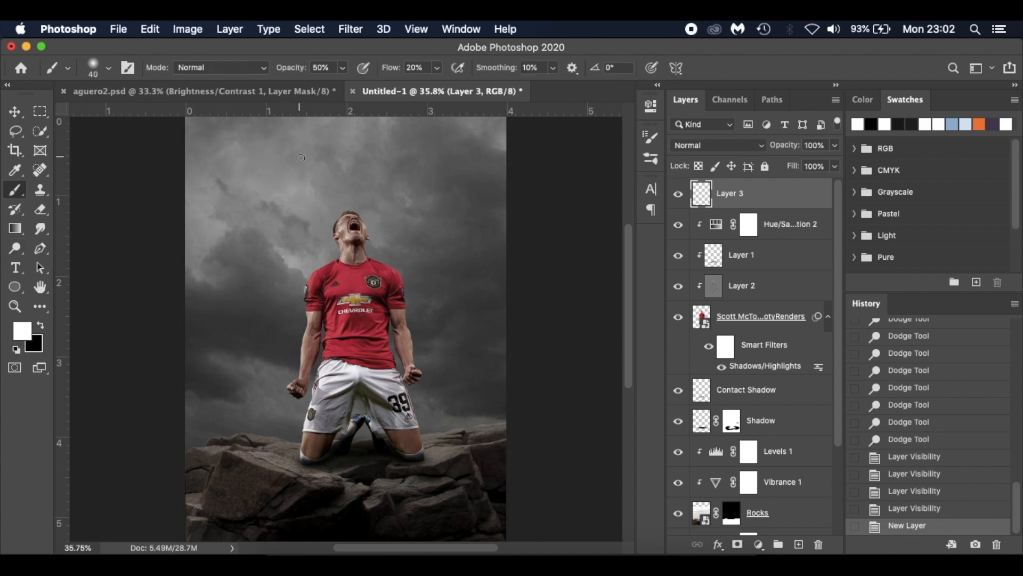
{"action": "right_click", "coordinate": [304, 161]}
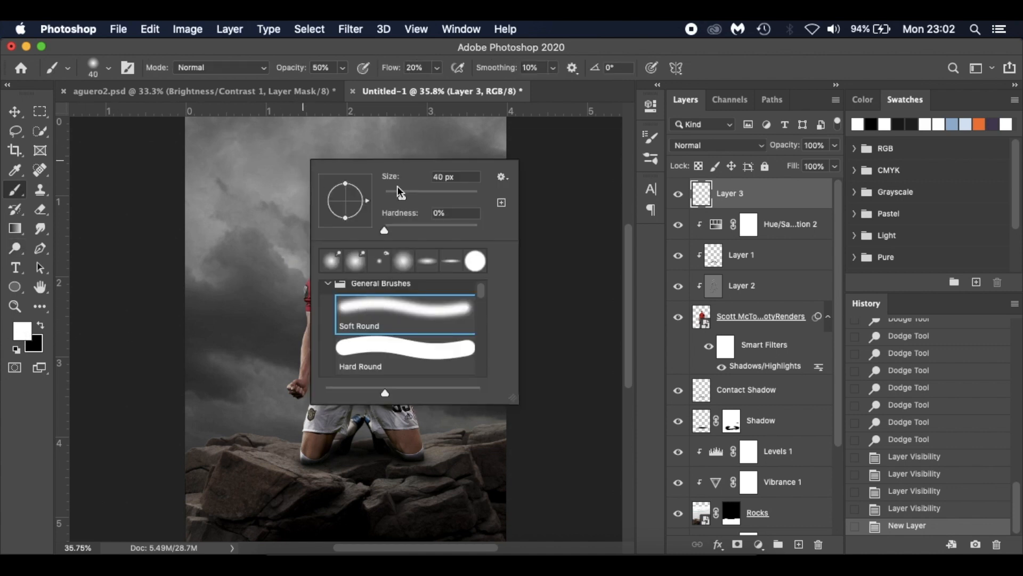
{"action": "left_click", "coordinate": [425, 196]}
{"action": "left_click", "coordinate": [539, 181]}
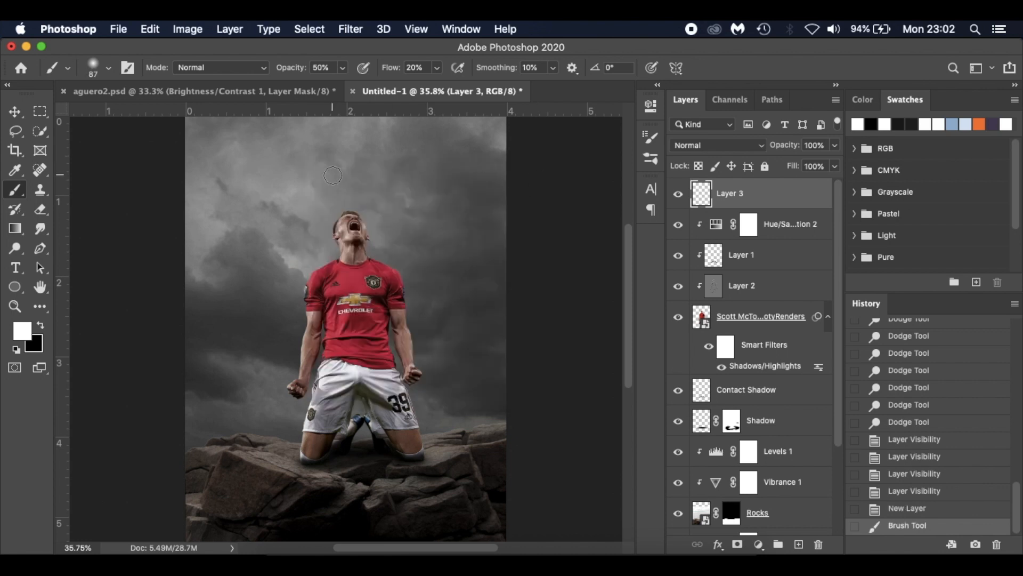
Enlarge the brush to 700 px, then try a white dab above the player's head and undo it
{"action": "key", "text": "bracketright"}
{"action": "key", "text": "bracketright"}
{"action": "key", "text": "bracketright"}
{"action": "key", "text": "bracketright"}
{"action": "key", "text": "bracketright"}
{"action": "key", "text": "bracketright"}
{"action": "key", "text": "bracketright"}
{"action": "key", "text": "bracketright"}
{"action": "scroll", "coordinate": [345, 157], "scroll_direction": "up", "scroll_amount": 3}
{"action": "key", "text": "bracketright"}
{"action": "key", "text": "bracketright"}
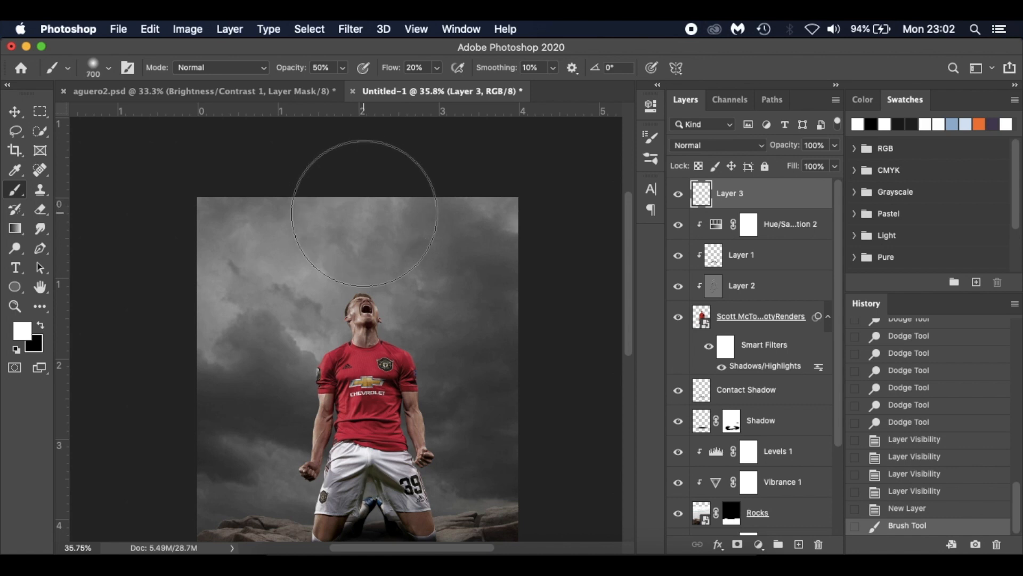
{"action": "left_click", "coordinate": [368, 232]}
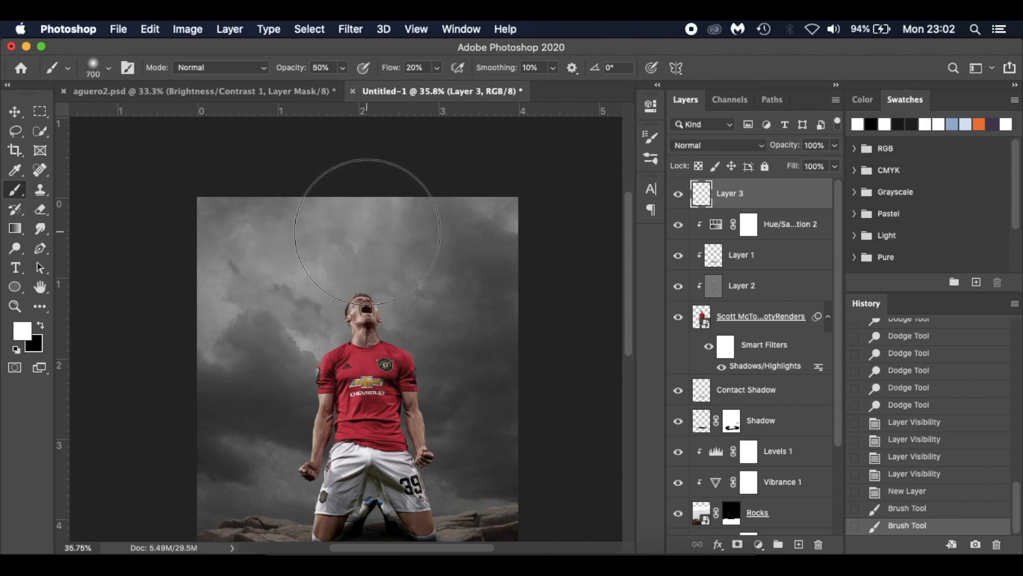
{"action": "key", "text": "super+z"}
Paint a white glow above the head with an 800 px brush at 100% opacity and flow, then nudge it upward
{"action": "mouse_move", "coordinate": [293, 69]}
{"action": "left_mouse_down"}
{"action": "mouse_move", "coordinate": [437, 80]}
{"action": "mouse_move", "coordinate": [597, 68]}
{"action": "left_mouse_up"}
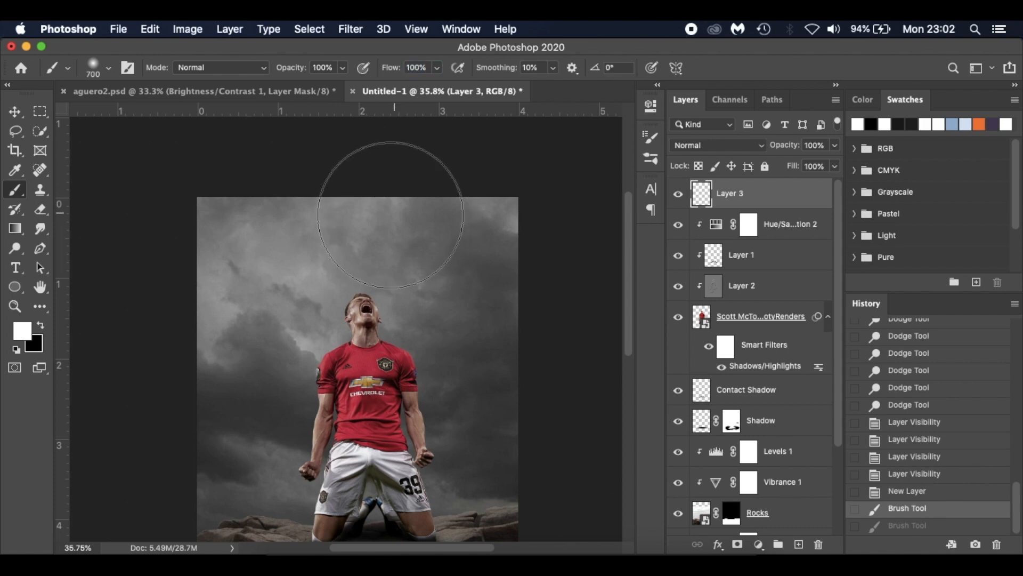
{"action": "key", "text": "bracketright"}
{"action": "left_click", "coordinate": [366, 232]}
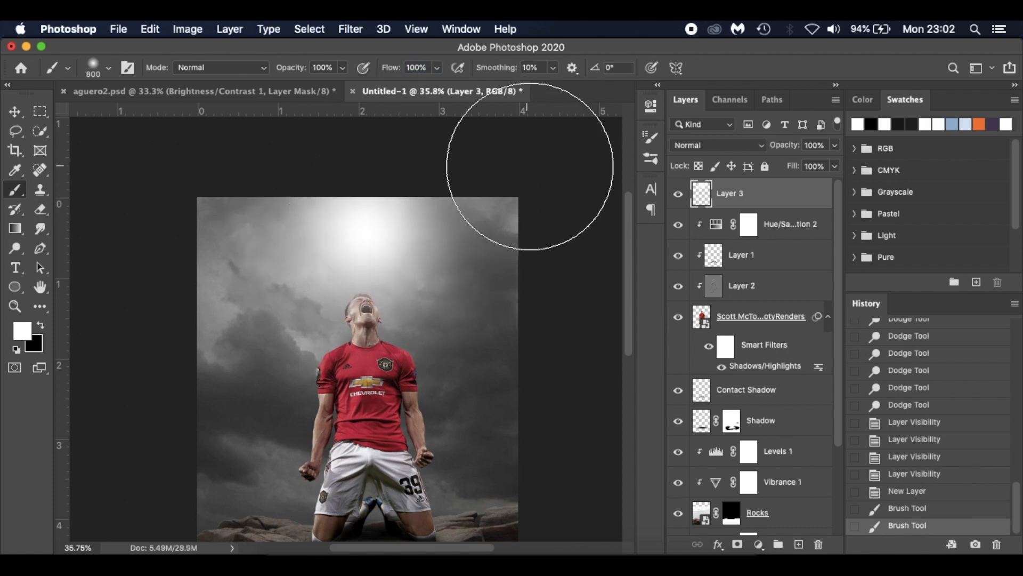
{"action": "scroll", "coordinate": [512, 189], "scroll_direction": "down", "scroll_amount": 1}
{"action": "scroll", "coordinate": [514, 187], "scroll_direction": "down", "scroll_amount": 2}
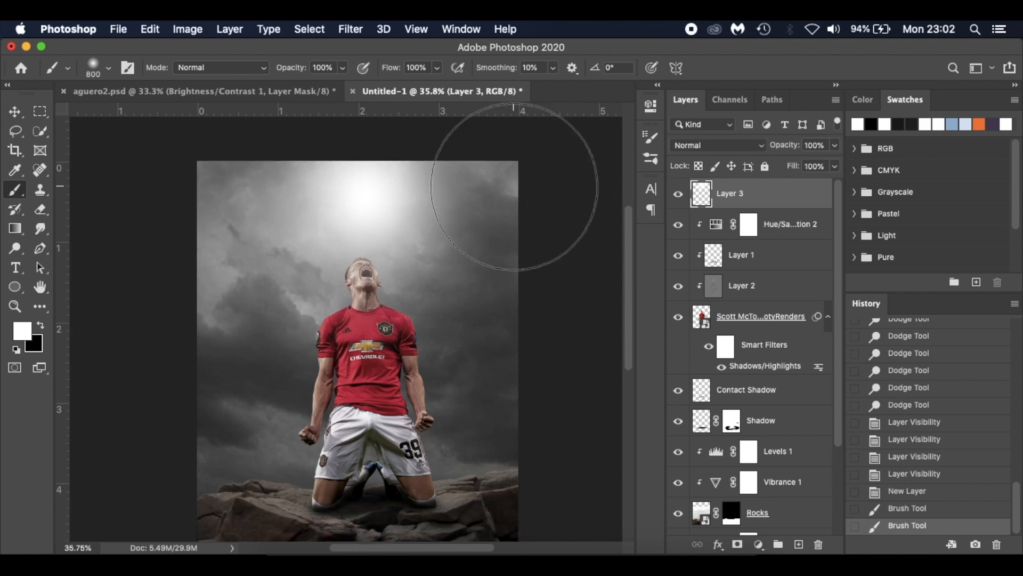
{"action": "key", "text": "v"}
{"action": "key", "text": "Up"}
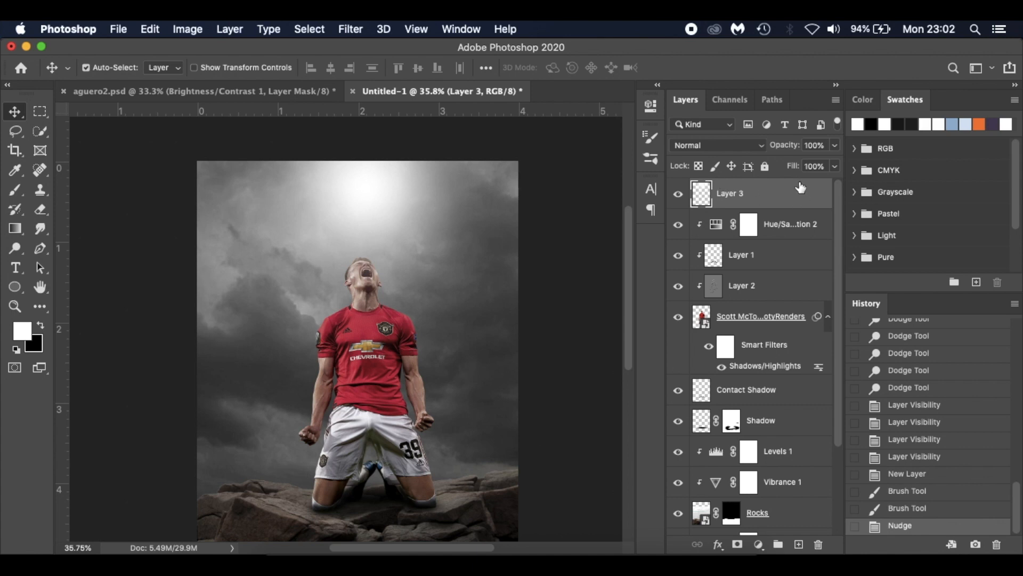
Set the glow layer's blend mode to Overlay and its opacity to 50%
{"action": "left_click", "coordinate": [734, 145]}
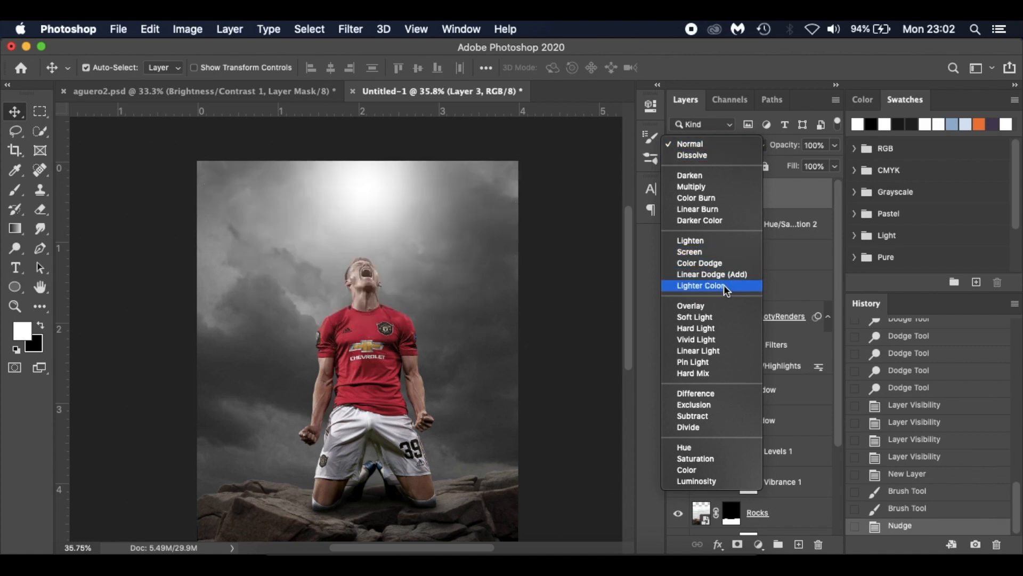
{"action": "left_click", "coordinate": [724, 305]}
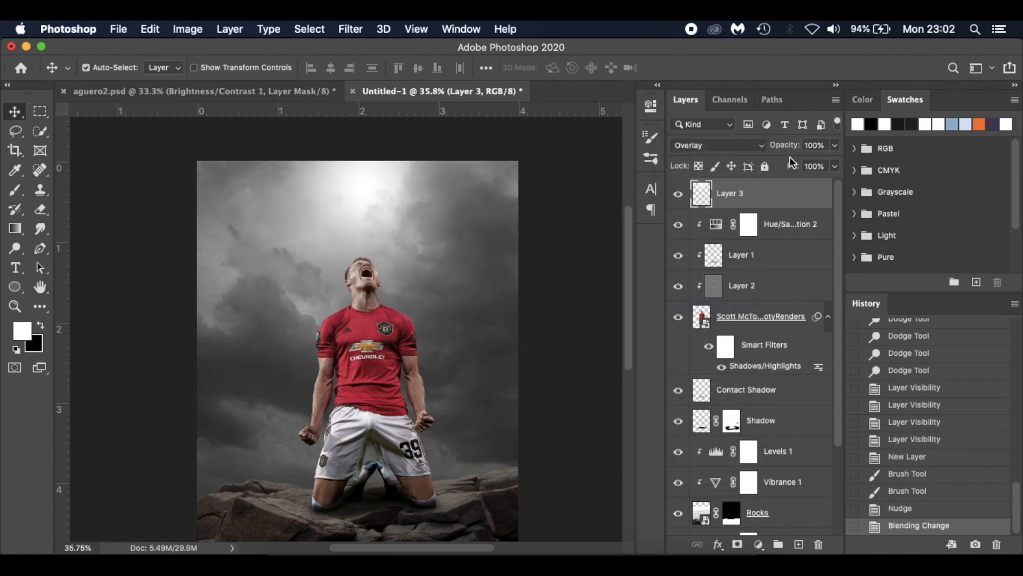
{"action": "left_click_drag", "start_coordinate": [786, 150], "coordinate": [769, 152]}
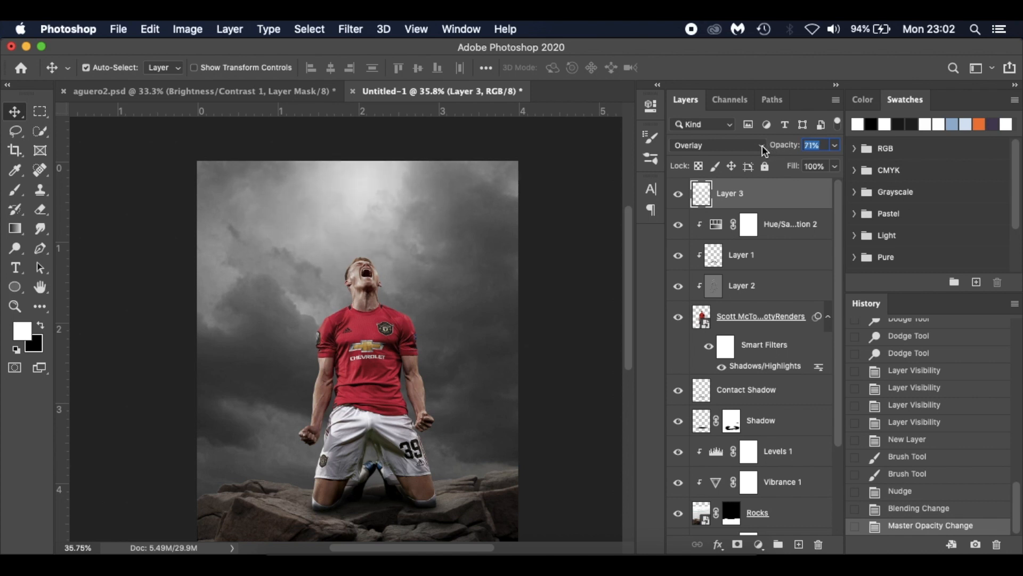
{"action": "left_click_drag", "start_coordinate": [760, 151], "coordinate": [752, 152]}
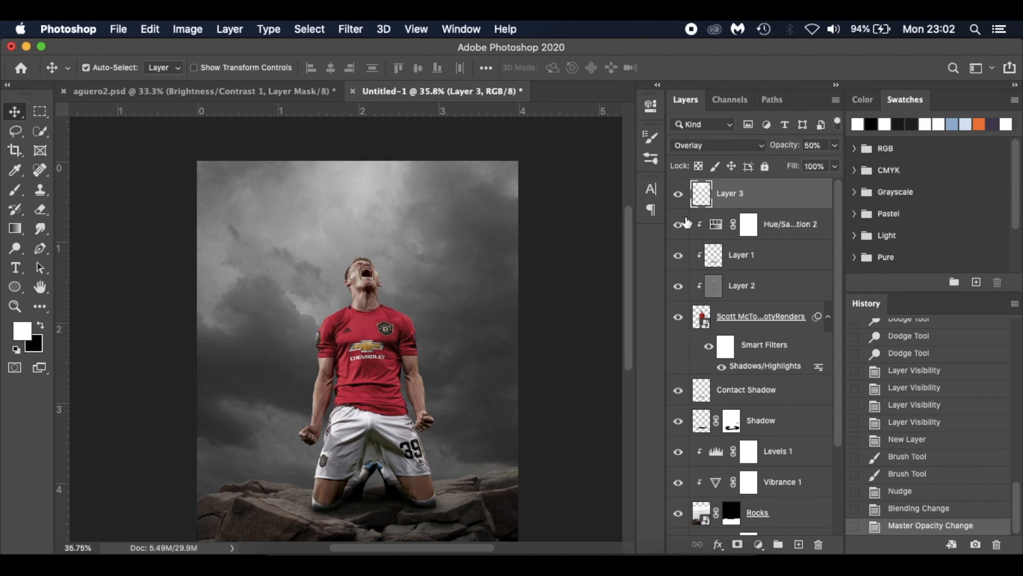
Compare the sky and player with the glow layer hidden and shown, both in full view and up close
{"action": "left_click", "coordinate": [678, 195]}
{"action": "left_click", "coordinate": [678, 195]}
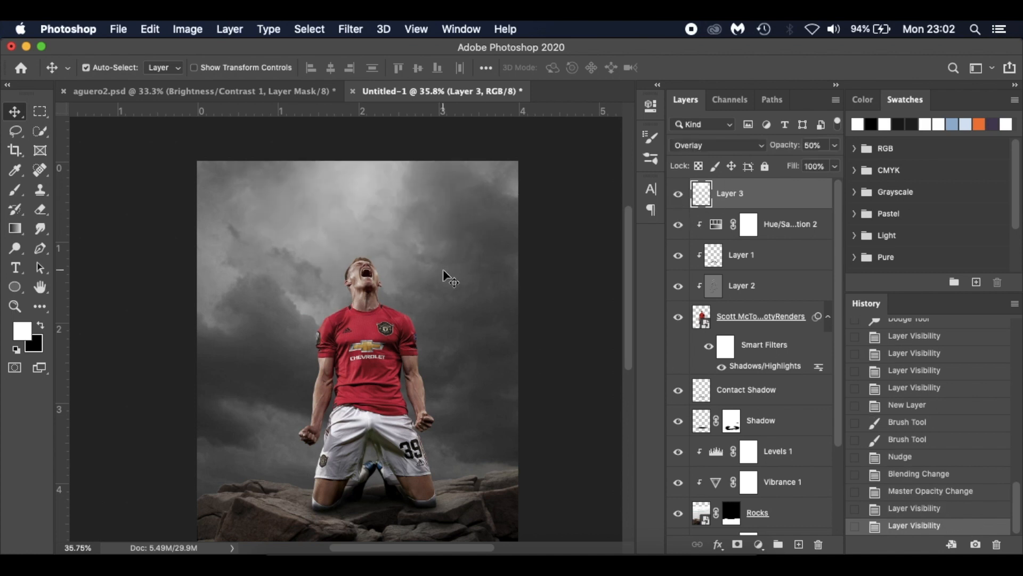
{"action": "key", "text": "super+equal"}
{"action": "left_click", "coordinate": [678, 196]}
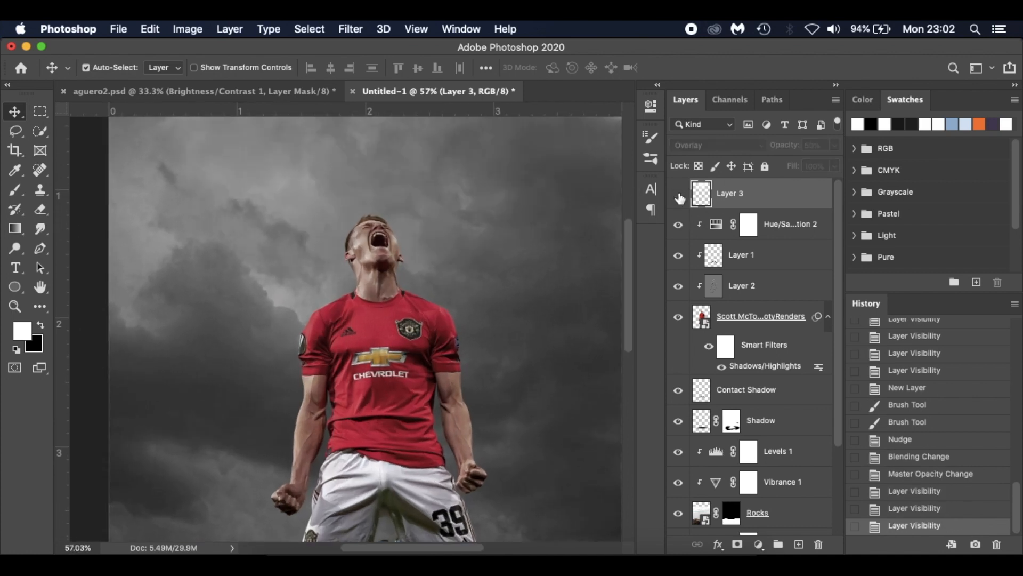
{"action": "left_click", "coordinate": [678, 195]}
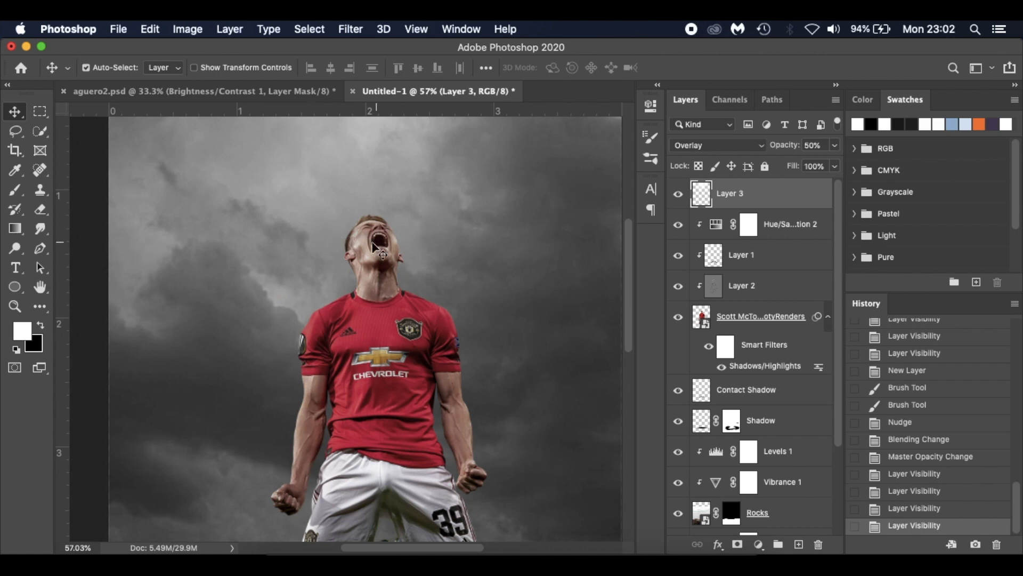
{"action": "key", "text": "super+minus"}
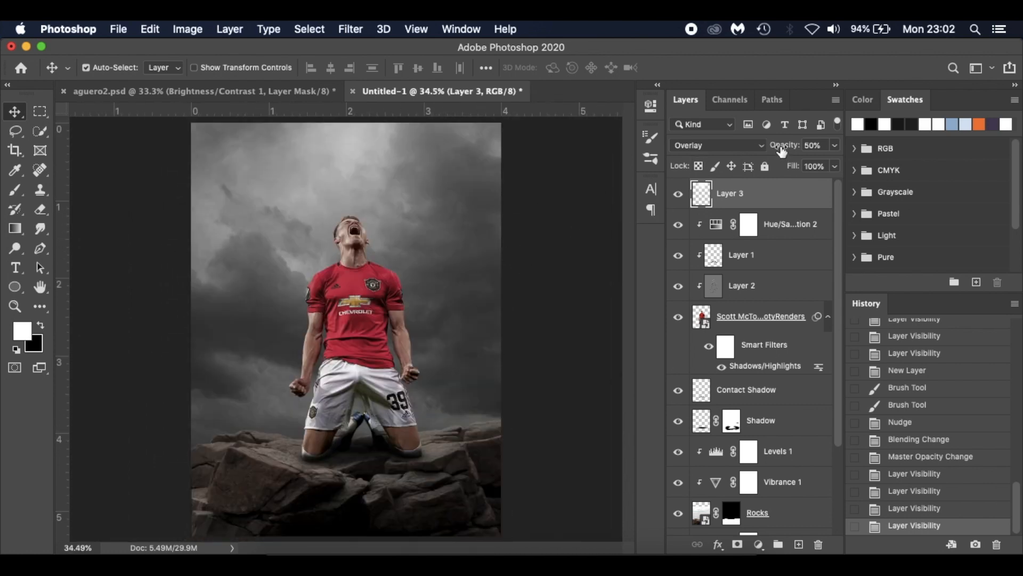
Set the glow layer's opacity to 55% and check the effect with the layer hidden and shown
{"action": "left_click_drag", "start_coordinate": [782, 152], "coordinate": [785, 151]}
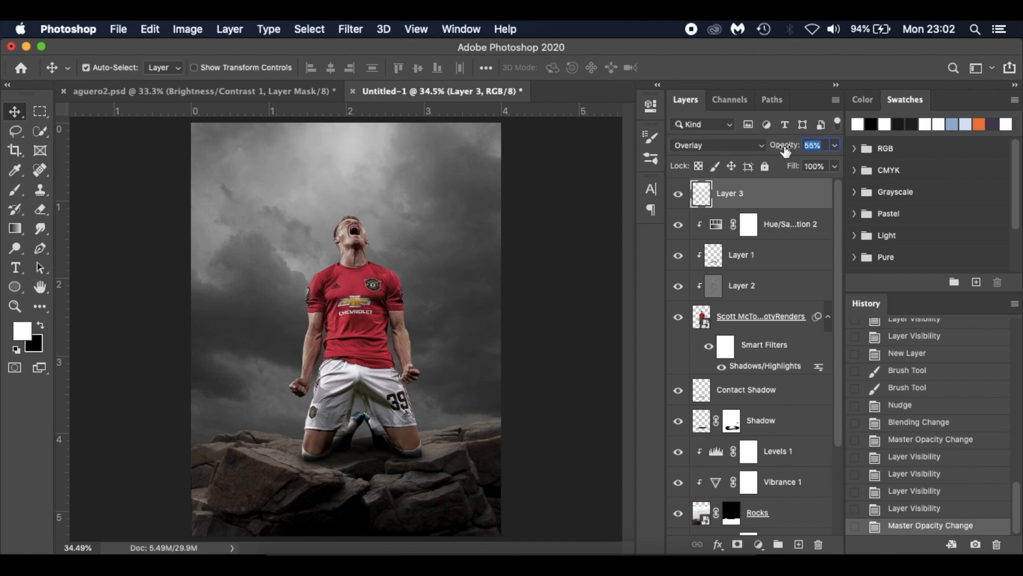
{"action": "left_click", "coordinate": [678, 195]}
{"action": "left_click", "coordinate": [678, 196]}
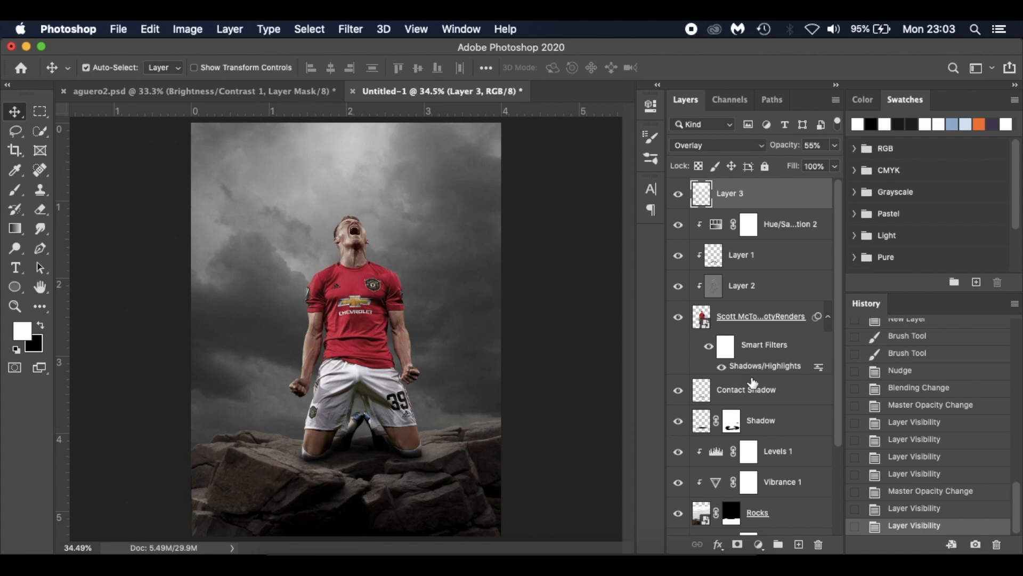
Add a new layer clipped above the Rocks layer and fill it with 50% Gray in Overlay mode at 100% opacity
{"action": "scroll", "coordinate": [753, 382], "scroll_direction": "down", "scroll_amount": 4}
{"action": "left_click", "coordinate": [794, 405]}
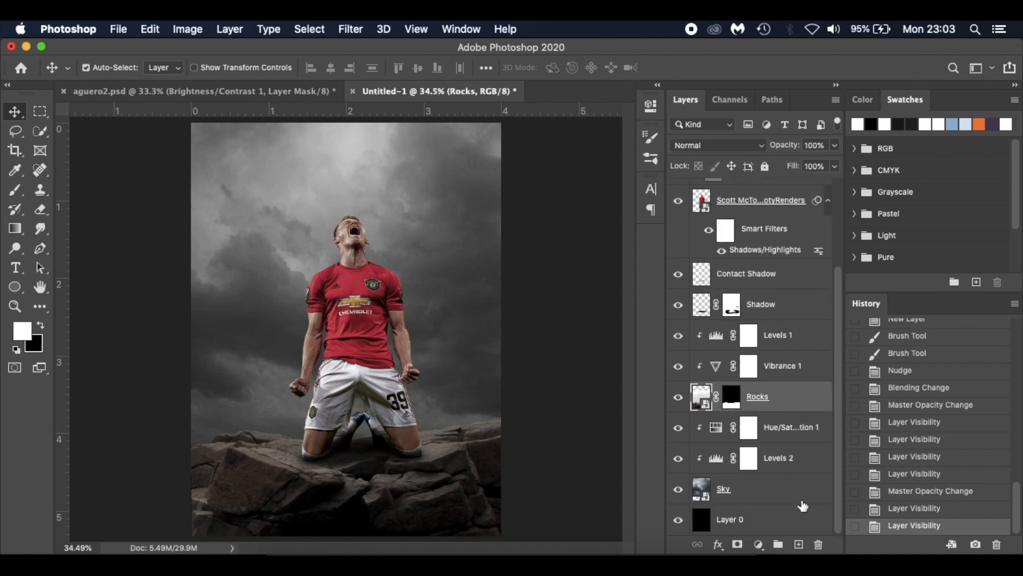
{"action": "left_click", "coordinate": [798, 544]}
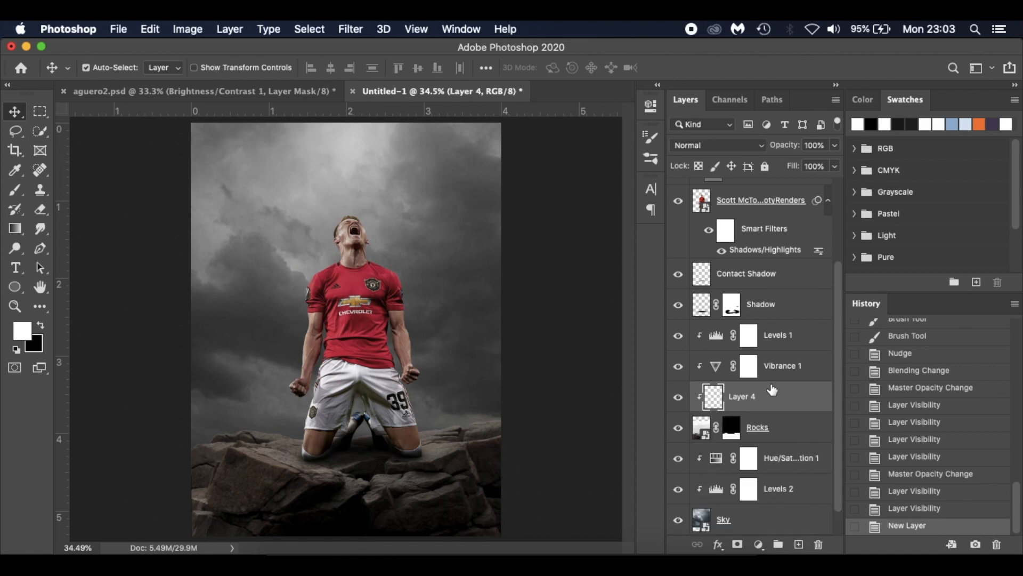
{"action": "left_click", "coordinate": [181, 31]}
{"action": "mouse_move", "coordinate": [153, 34]}
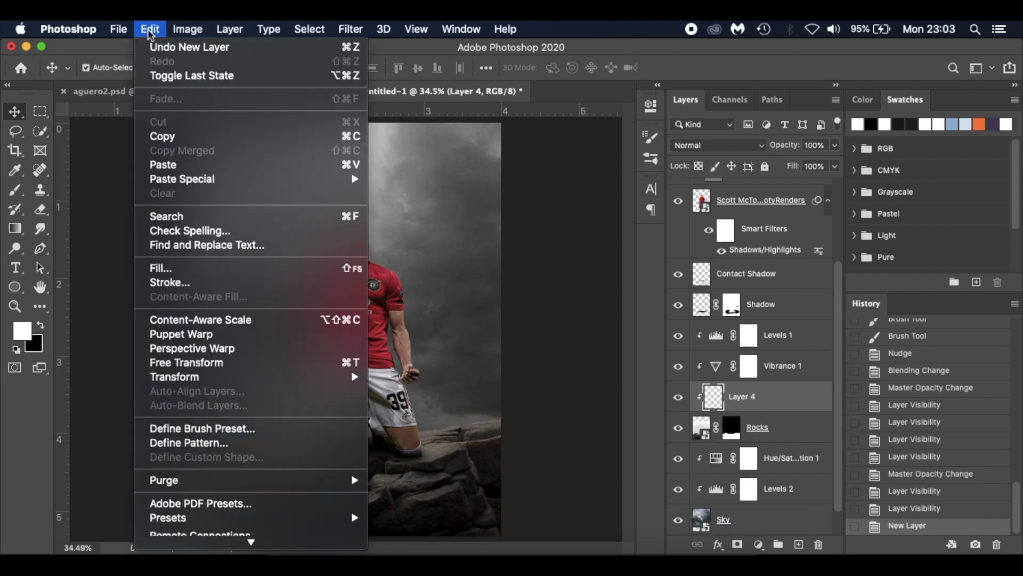
{"action": "left_click", "coordinate": [179, 270]}
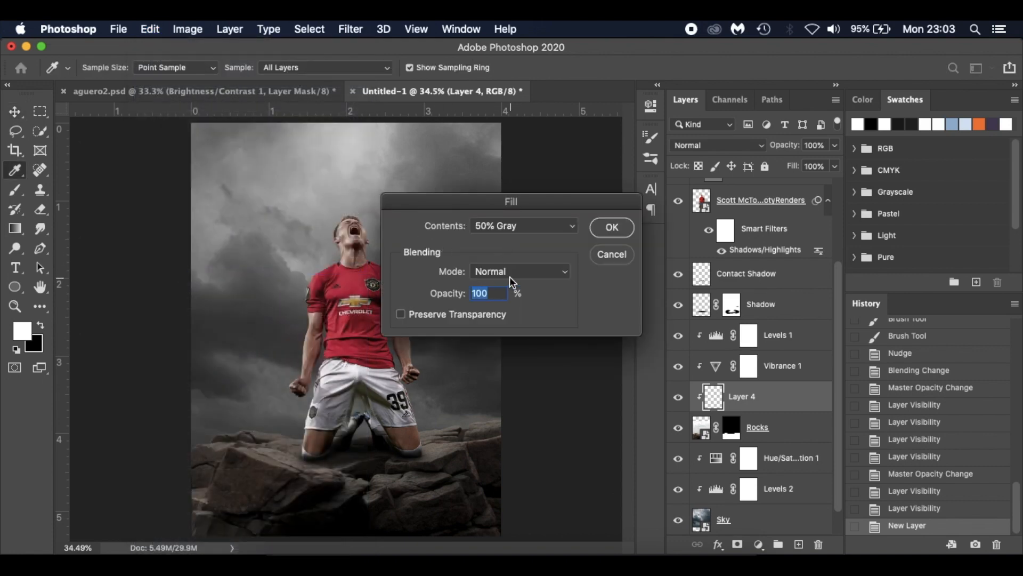
{"action": "left_click", "coordinate": [509, 273]}
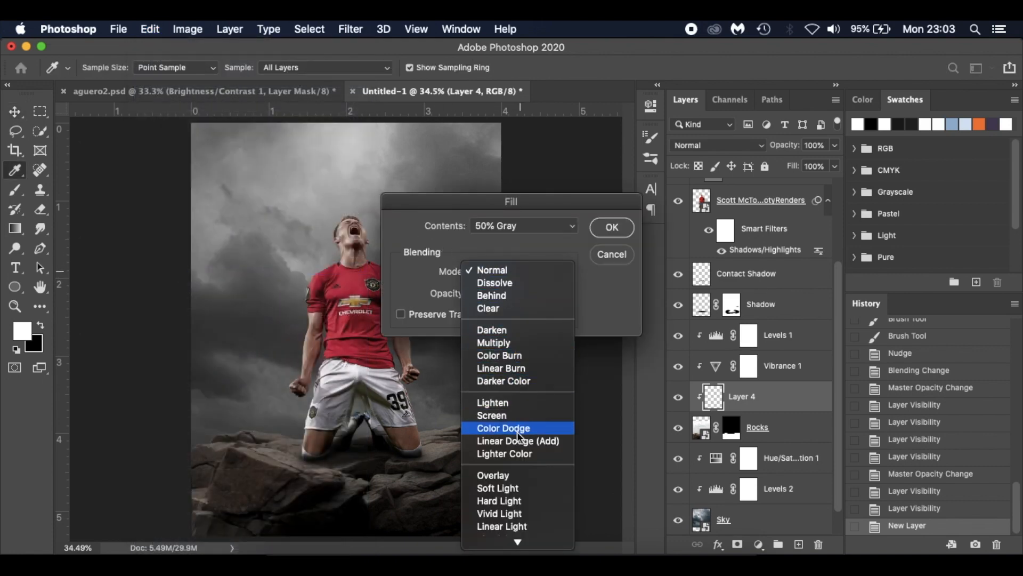
{"action": "left_click", "coordinate": [526, 477]}
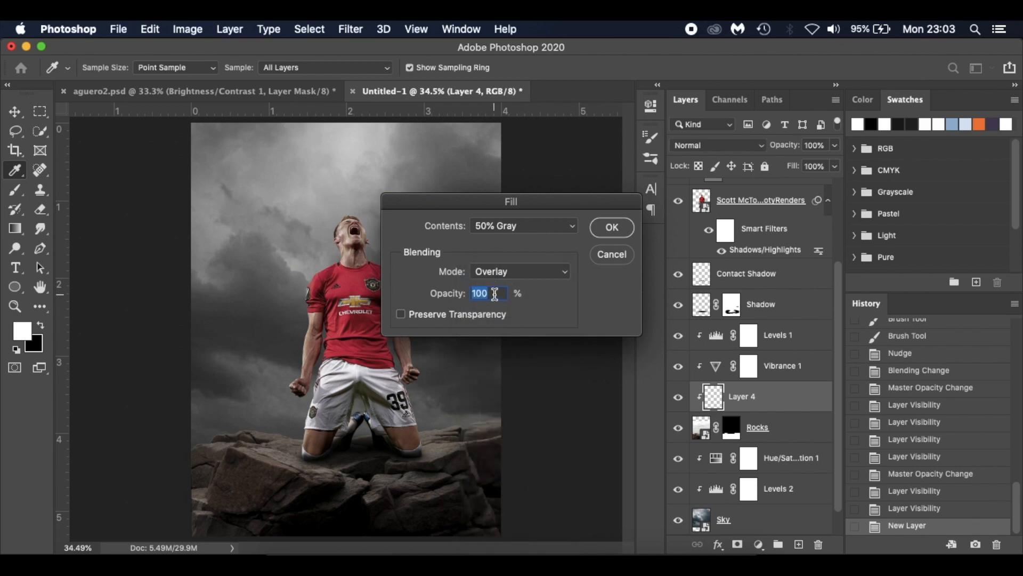
{"action": "left_click", "coordinate": [613, 229]}
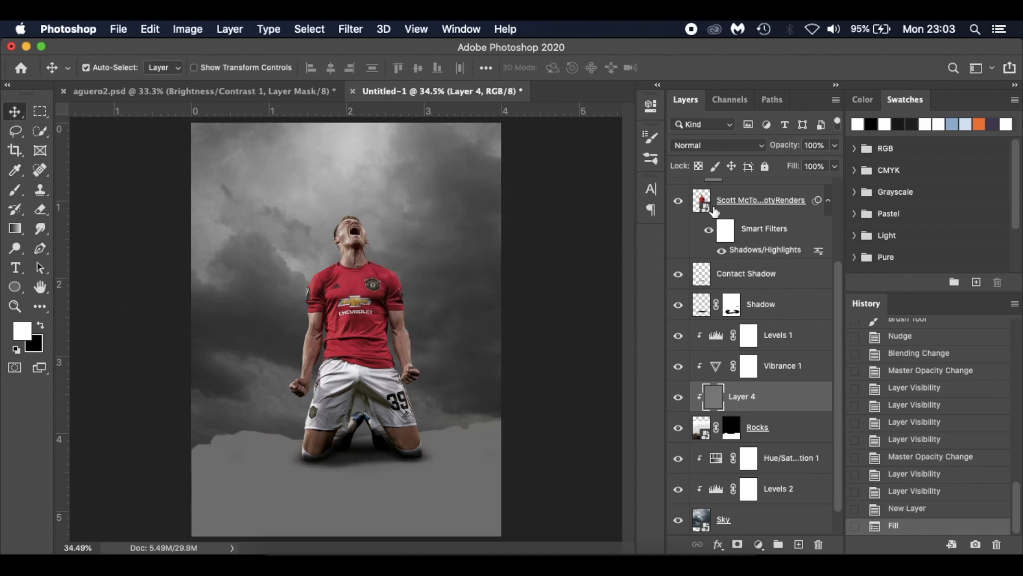
Set the gray rock-shading layer's blend mode to Overlay
{"action": "left_click", "coordinate": [709, 145]}
{"action": "left_click", "coordinate": [708, 145]}
{"action": "left_click", "coordinate": [714, 145]}
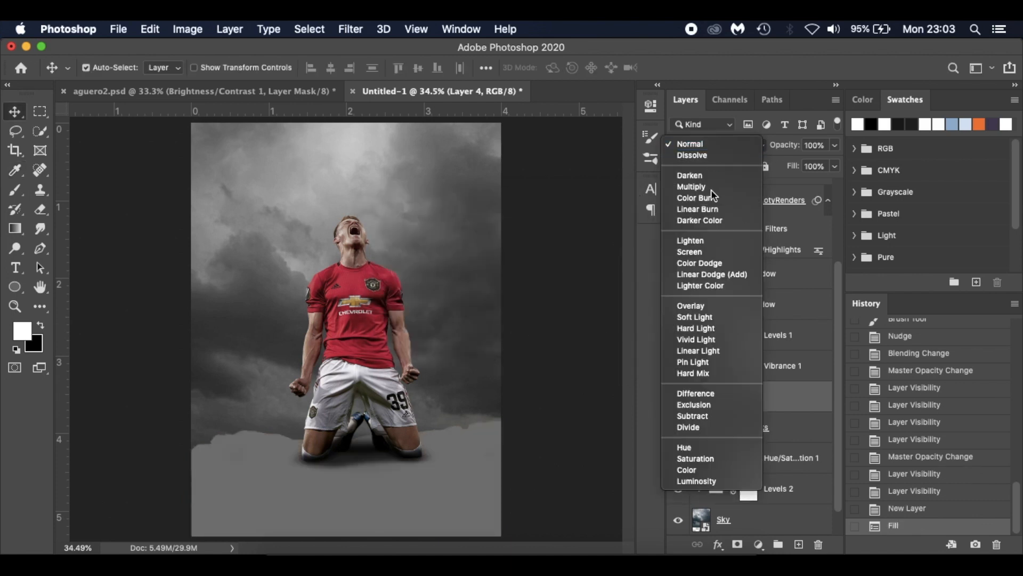
{"action": "left_click", "coordinate": [711, 302]}
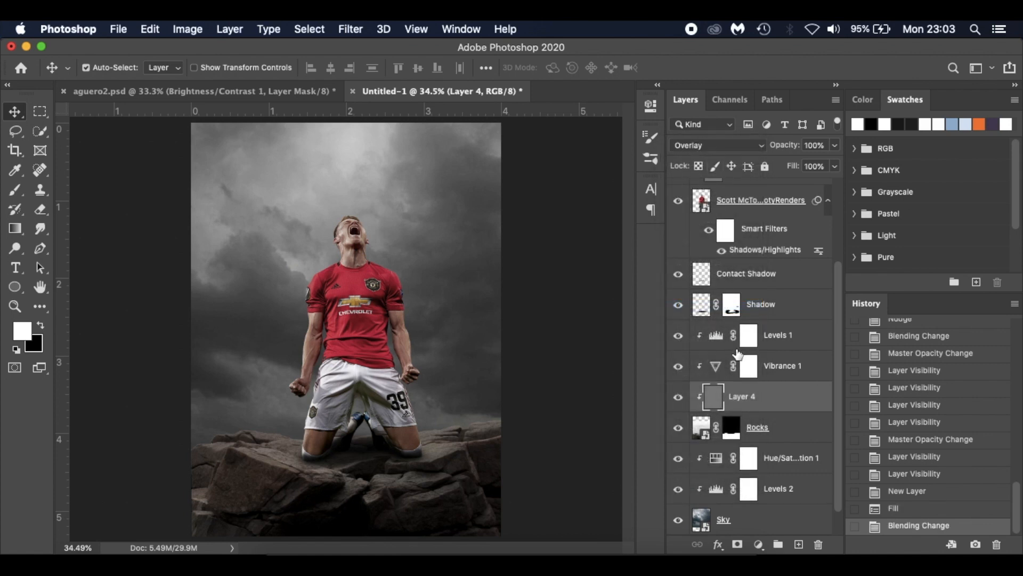
Burn the lower part of the rocks with a 250 px brush, Midtones range and 40% exposure
{"action": "left_click", "coordinate": [15, 250]}
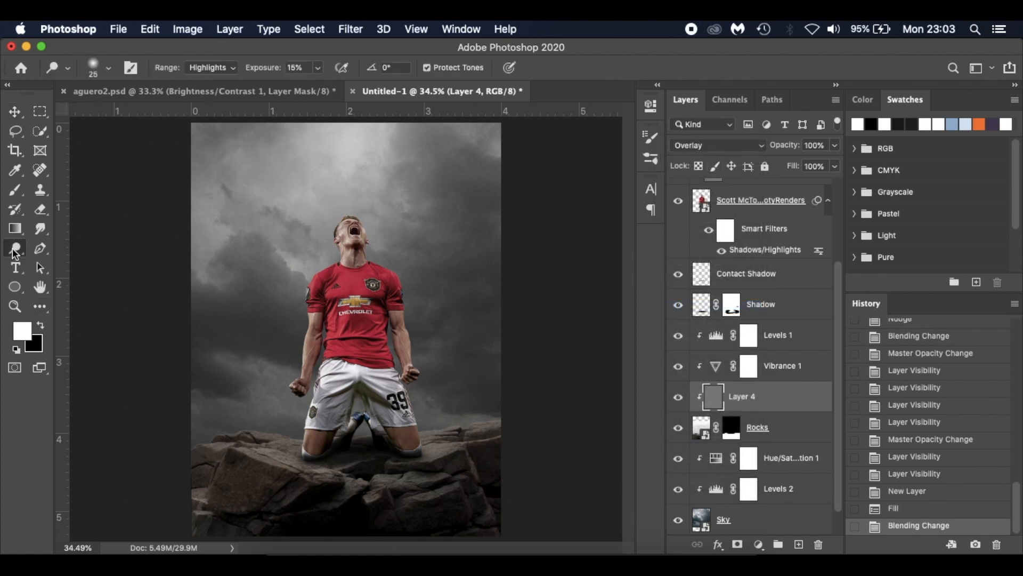
{"action": "left_click_drag", "start_coordinate": [15, 250], "coordinate": [73, 265]}
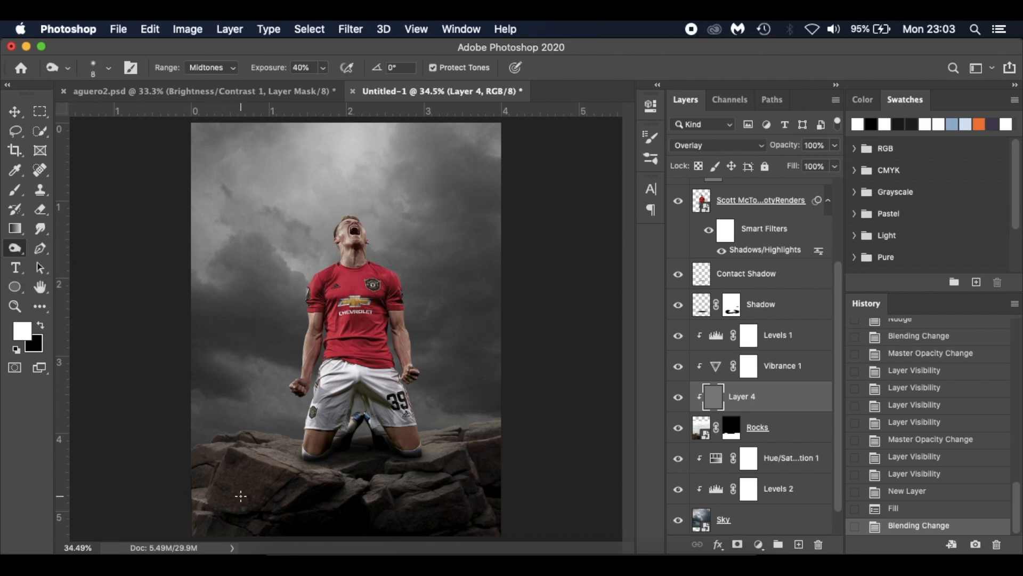
{"action": "key", "text": "bracketright"}
{"action": "key", "text": "bracketright"}
{"action": "key", "text": "bracketright"}
{"action": "key", "text": "bracketright"}
{"action": "key", "text": "bracketright"}
{"action": "key", "text": "bracketright"}
{"action": "key", "text": "bracketright"}
{"action": "key", "text": "bracketright"}
{"action": "key", "text": "bracketright"}
{"action": "key", "text": "bracketright"}
{"action": "key", "text": "bracketright"}
{"action": "key", "text": "bracketright"}
{"action": "mouse_move", "coordinate": [248, 500]}
{"action": "left_mouse_down"}
{"action": "mouse_move", "coordinate": [357, 521]}
{"action": "mouse_move", "coordinate": [173, 530]}
{"action": "mouse_move", "coordinate": [497, 512]}
{"action": "mouse_move", "coordinate": [448, 535]}
{"action": "mouse_move", "coordinate": [494, 473]}
{"action": "mouse_move", "coordinate": [507, 512]}
{"action": "mouse_move", "coordinate": [496, 474]}
{"action": "left_mouse_up"}
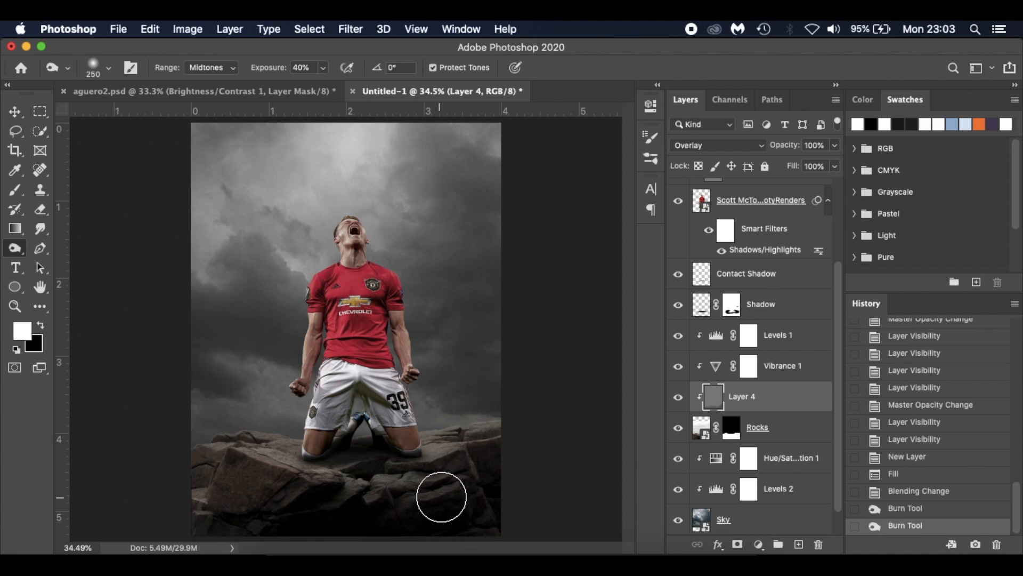
{"action": "mouse_move", "coordinate": [210, 521]}
{"action": "left_mouse_down"}
{"action": "mouse_move", "coordinate": [190, 526]}
{"action": "mouse_move", "coordinate": [315, 525]}
{"action": "left_mouse_up"}
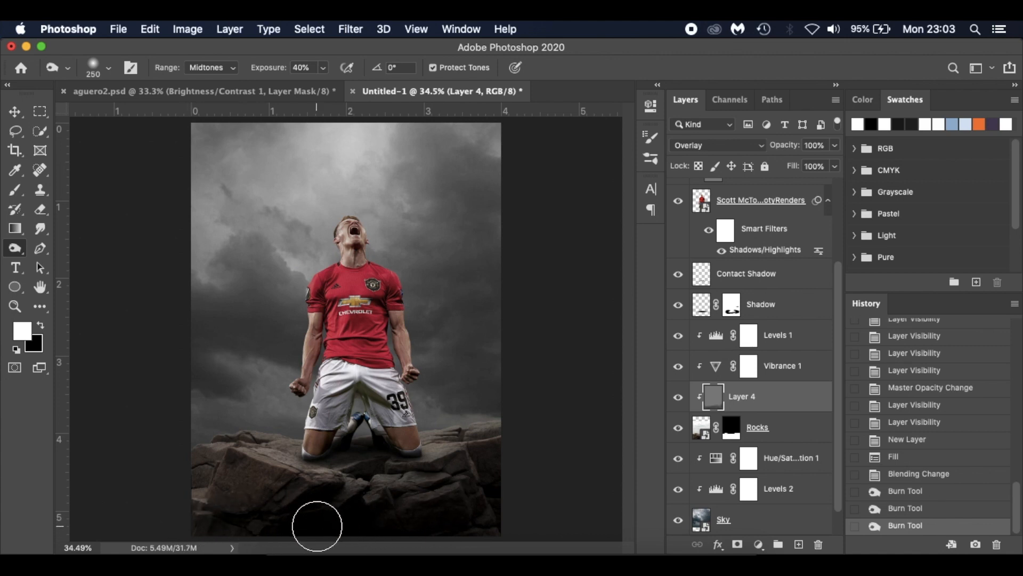
Burn the rock crevices just below the player's knees, using 80 px and 45 px brushes
{"action": "scroll", "coordinate": [318, 526], "scroll_direction": "up", "scroll_amount": 5}
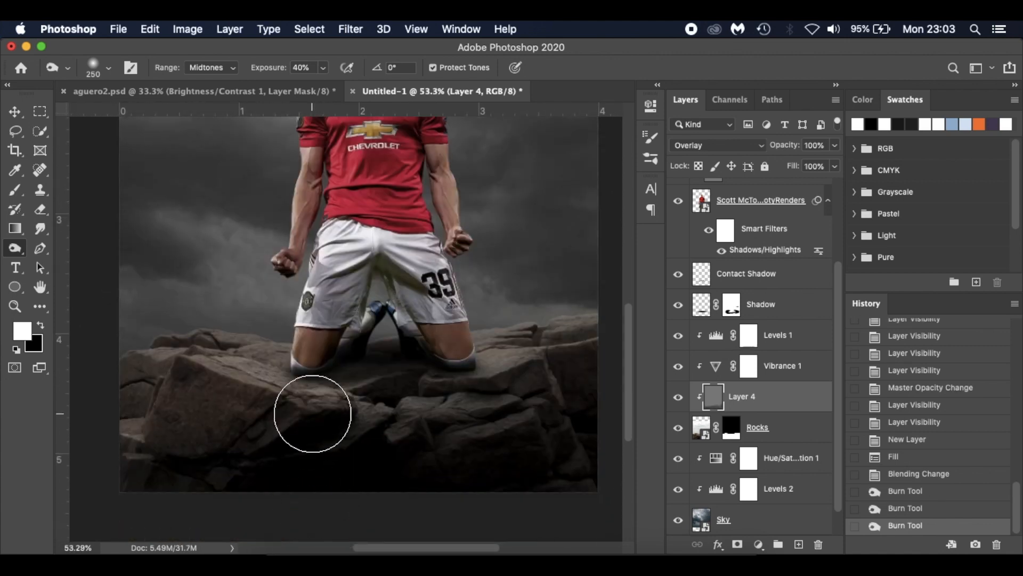
{"action": "key", "text": "bracketleft"}
{"action": "key", "text": "bracketleft"}
{"action": "key", "text": "bracketleft"}
{"action": "key", "text": "bracketleft"}
{"action": "key", "text": "bracketleft"}
{"action": "key", "text": "bracketleft"}
{"action": "key", "text": "bracketleft"}
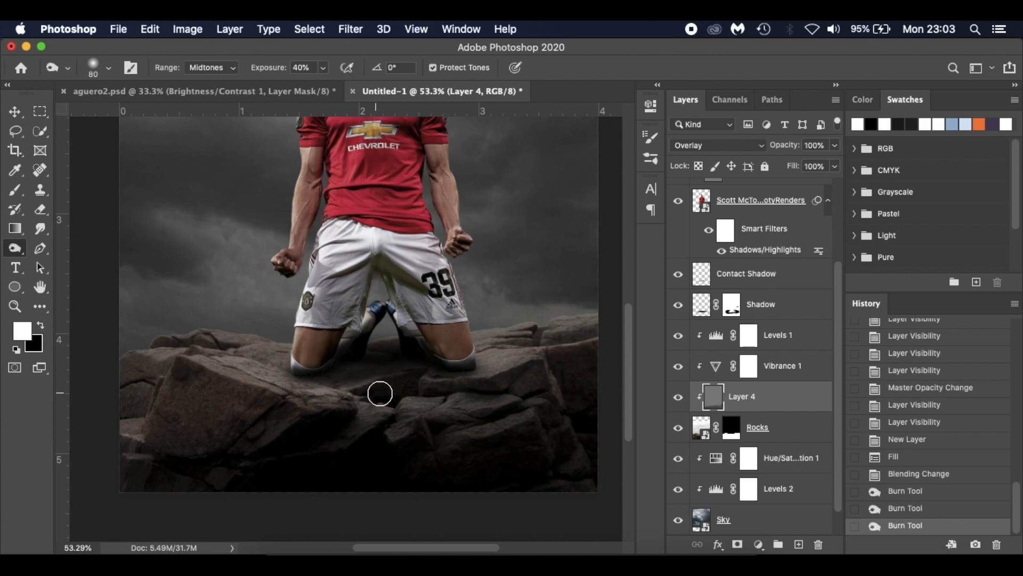
{"action": "left_click", "coordinate": [416, 376]}
{"action": "key", "text": "bracketleft"}
{"action": "key", "text": "bracketleft"}
{"action": "key", "text": "bracketleft"}
{"action": "key", "text": "bracketleft"}
{"action": "mouse_move", "coordinate": [443, 389]}
{"action": "left_mouse_down"}
{"action": "mouse_move", "coordinate": [500, 384]}
{"action": "mouse_move", "coordinate": [530, 361]}
{"action": "mouse_move", "coordinate": [496, 382]}
{"action": "mouse_move", "coordinate": [427, 386]}
{"action": "left_mouse_up"}
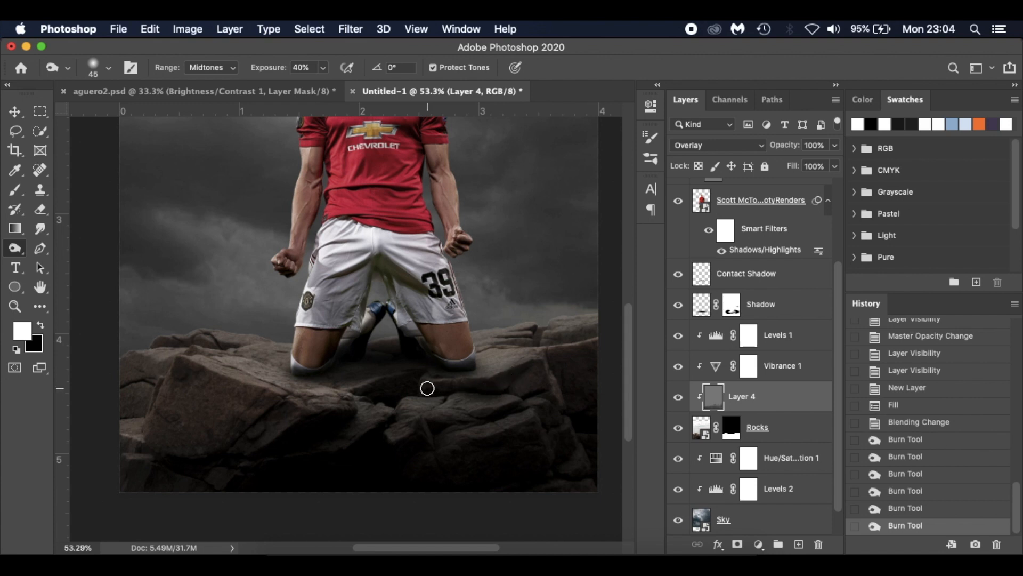
Burn the cracks on the right side of the rocks at 45 px and the left side with 45 and 90 px brushes
{"action": "left_click", "coordinate": [532, 403]}
{"action": "mouse_move", "coordinate": [543, 391]}
{"action": "left_mouse_down"}
{"action": "mouse_move", "coordinate": [519, 398]}
{"action": "mouse_move", "coordinate": [552, 424]}
{"action": "left_mouse_up"}
{"action": "mouse_move", "coordinate": [552, 426]}
{"action": "left_mouse_down"}
{"action": "mouse_move", "coordinate": [557, 456]}
{"action": "mouse_move", "coordinate": [565, 431]}
{"action": "left_mouse_up"}
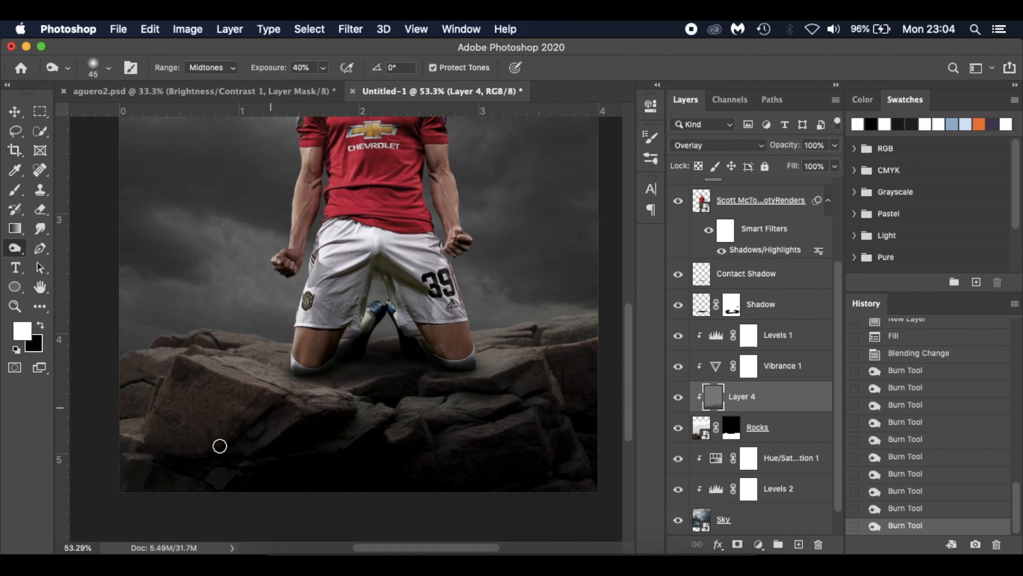
{"action": "left_click_drag", "start_coordinate": [220, 445], "coordinate": [153, 434]}
{"action": "left_click", "coordinate": [126, 397]}
{"action": "key", "text": "bracketright"}
{"action": "key", "text": "bracketright"}
{"action": "key", "text": "bracketright"}
{"action": "key", "text": "bracketright"}
{"action": "key", "text": "bracketright"}
{"action": "mouse_move", "coordinate": [124, 397]}
{"action": "left_mouse_down"}
{"action": "mouse_move", "coordinate": [138, 380]}
{"action": "mouse_move", "coordinate": [96, 402]}
{"action": "left_mouse_up"}
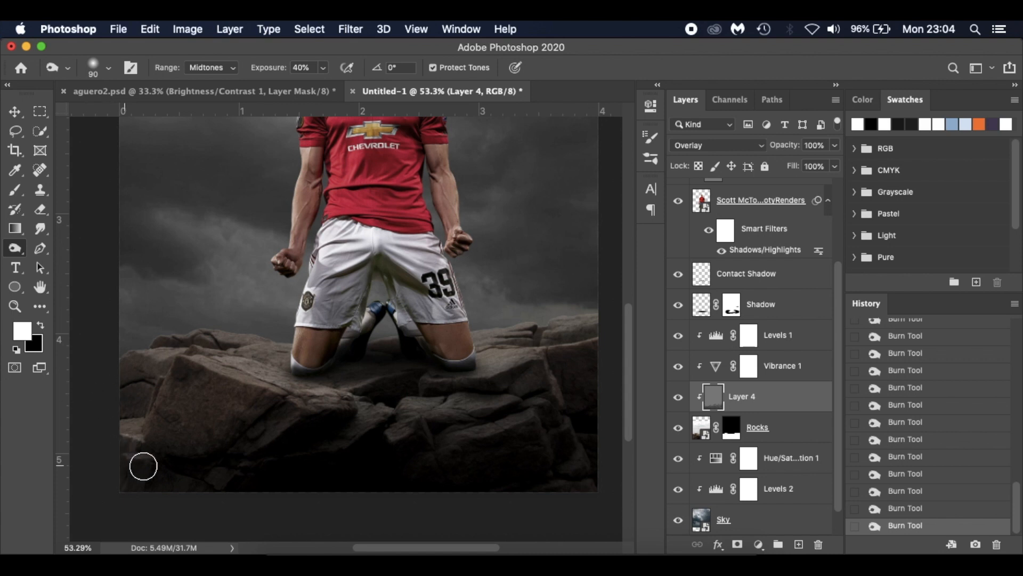
{"action": "key", "text": "bracketleft"}
{"action": "key", "text": "bracketleft"}
{"action": "key", "text": "bracketleft"}
{"action": "key", "text": "bracketleft"}
{"action": "key", "text": "bracketleft"}
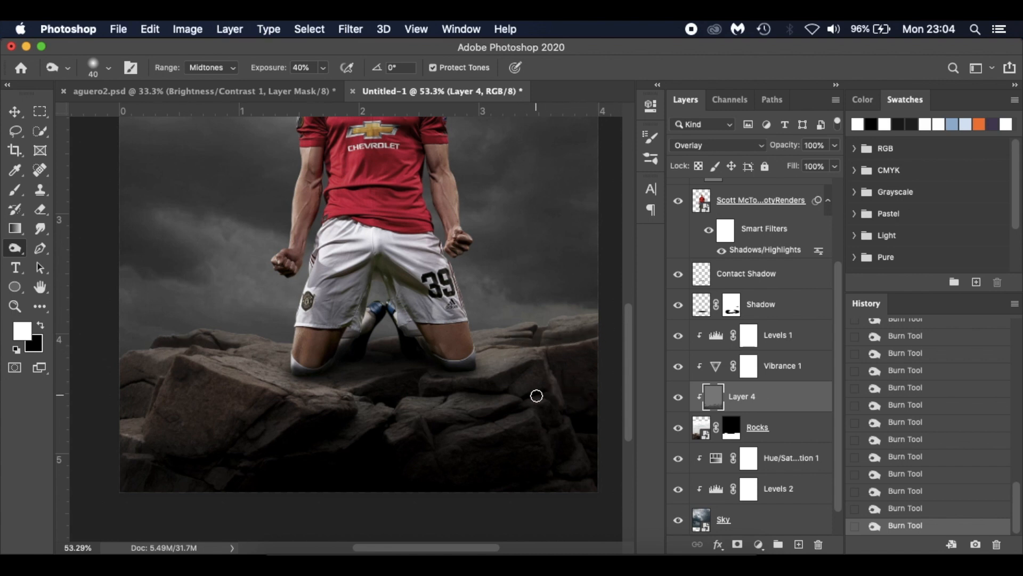
{"action": "key", "text": "bracketright"}
{"action": "key", "text": "bracketright"}
{"action": "key", "text": "bracketright"}
{"action": "key", "text": "bracketright"}
{"action": "key", "text": "bracketright"}
{"action": "key", "text": "bracketright"}
Dodge the upper rock surfaces on both sides of the player with a 90 px brush, Highlights range and 15% exposure
{"action": "right_click", "coordinate": [15, 248]}
{"action": "left_click", "coordinate": [72, 247]}
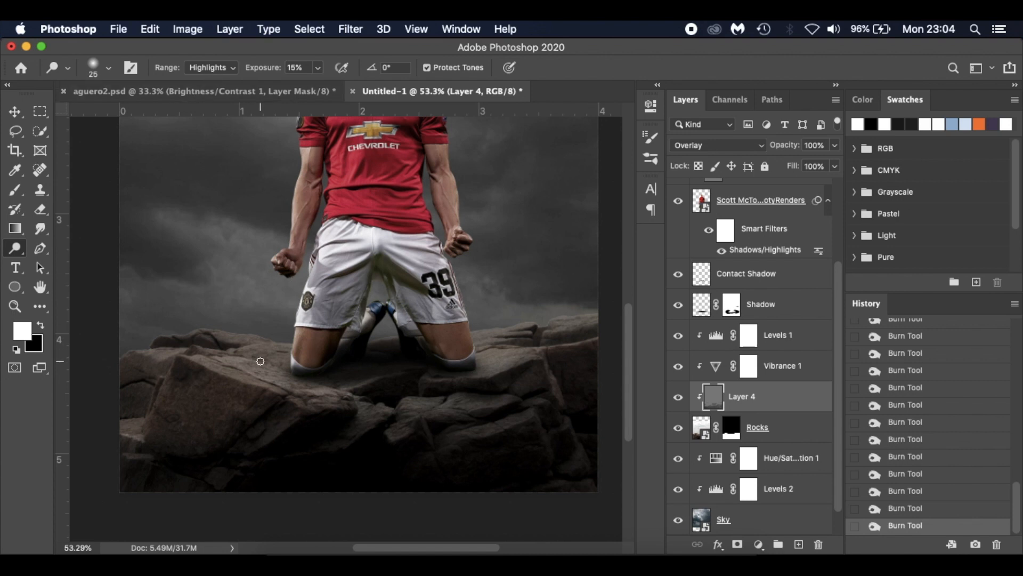
{"action": "key", "text": "bracketright"}
{"action": "key", "text": "bracketright"}
{"action": "key", "text": "bracketright"}
{"action": "key", "text": "bracketright"}
{"action": "key", "text": "bracketright"}
{"action": "key", "text": "bracketright"}
{"action": "key", "text": "bracketright"}
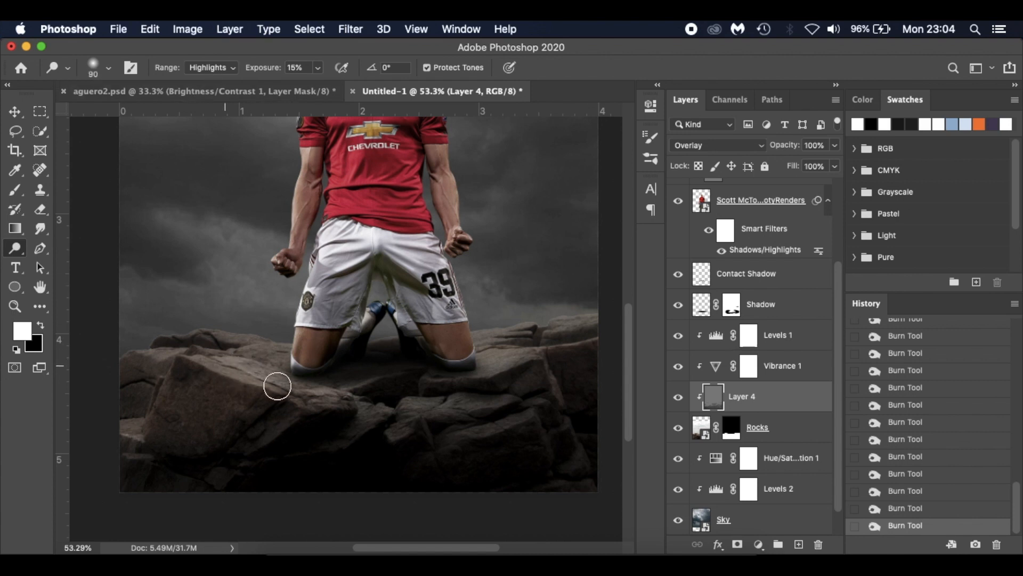
{"action": "left_click_drag", "start_coordinate": [270, 379], "coordinate": [206, 361]}
{"action": "left_click_drag", "start_coordinate": [515, 351], "coordinate": [507, 347]}
Dodge the rocks' top ridge, lower-left edge and the ledges below the right knee with a 45 px brush
{"action": "key", "text": "bracketleft"}
{"action": "key", "text": "bracketleft"}
{"action": "key", "text": "bracketleft"}
{"action": "key", "text": "bracketleft"}
{"action": "key", "text": "bracketleft"}
{"action": "left_click_drag", "start_coordinate": [473, 338], "coordinate": [533, 325]}
{"action": "left_click_drag", "start_coordinate": [611, 317], "coordinate": [621, 318]}
{"action": "mouse_move", "coordinate": [212, 339]}
{"action": "left_mouse_down"}
{"action": "mouse_move", "coordinate": [248, 335]}
{"action": "mouse_move", "coordinate": [168, 326]}
{"action": "mouse_move", "coordinate": [172, 351]}
{"action": "mouse_move", "coordinate": [104, 347]}
{"action": "left_mouse_up"}
{"action": "right_click", "coordinate": [120, 426]}
{"action": "key", "text": "Escape"}
{"action": "left_click_drag", "start_coordinate": [135, 427], "coordinate": [133, 423]}
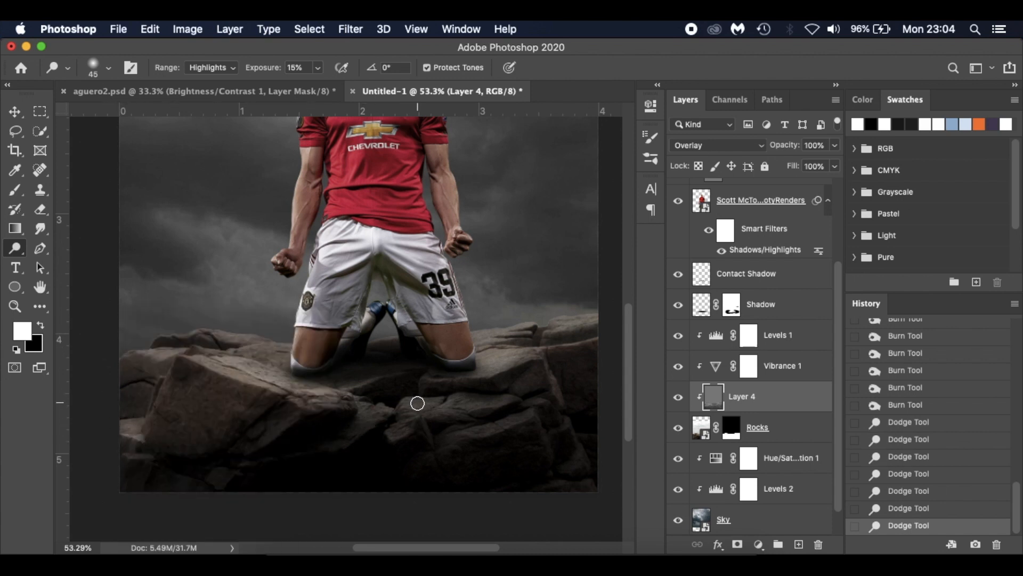
{"action": "left_click_drag", "start_coordinate": [434, 402], "coordinate": [539, 402]}
{"action": "left_click", "coordinate": [426, 428]}
Dodge the broad rock faces right of the player and on the left boulder with a 100 px brush
{"action": "key", "text": "bracketright"}
{"action": "key", "text": "bracketright"}
{"action": "key", "text": "bracketright"}
{"action": "key", "text": "bracketright"}
{"action": "key", "text": "bracketright"}
{"action": "key", "text": "bracketright"}
{"action": "left_click_drag", "start_coordinate": [482, 365], "coordinate": [530, 347]}
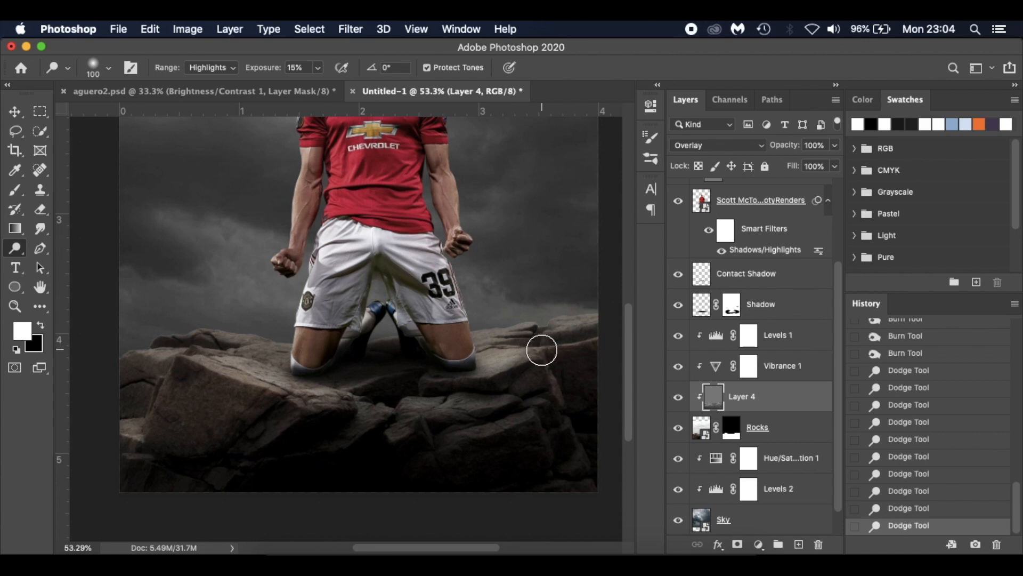
{"action": "mouse_move", "coordinate": [283, 406]}
{"action": "left_mouse_down"}
{"action": "mouse_move", "coordinate": [318, 402]}
{"action": "mouse_move", "coordinate": [160, 354]}
{"action": "left_mouse_up"}
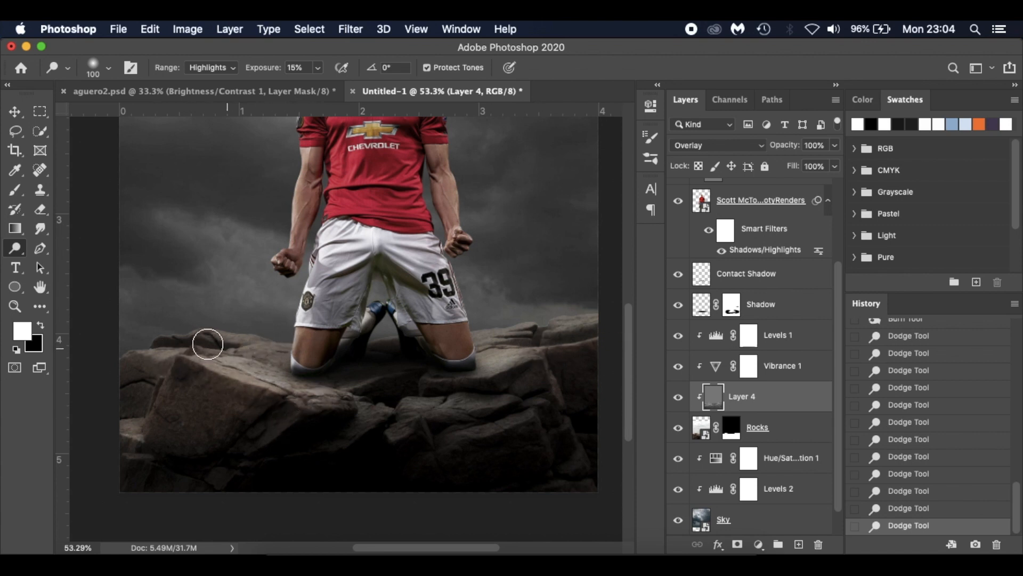
Compare the rocks with the dodge and burn layer hidden and shown in the full view
{"action": "key", "text": "super+0"}
{"action": "scroll", "coordinate": [313, 406], "scroll_direction": "down", "scroll_amount": 1}
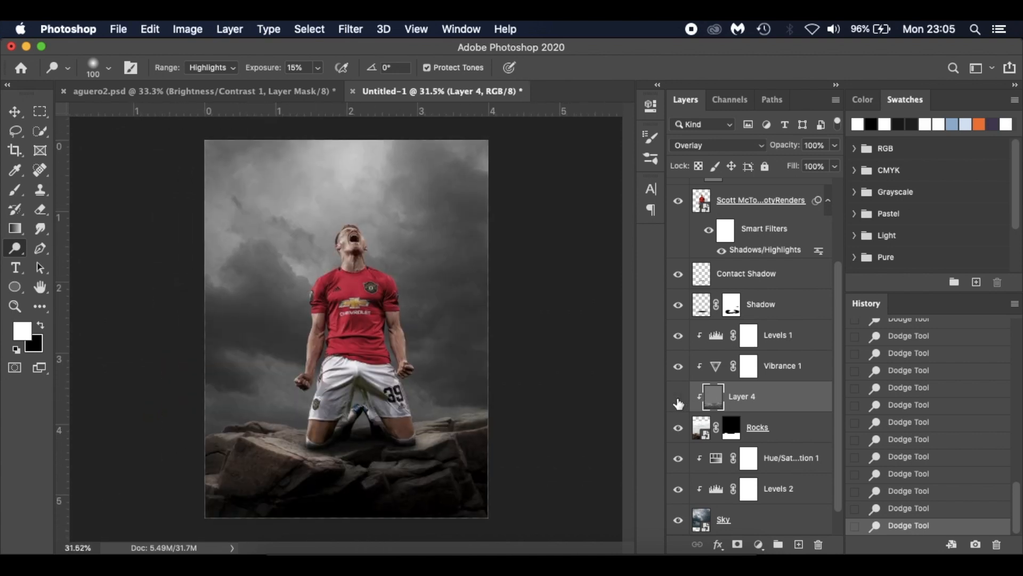
{"action": "left_click", "coordinate": [678, 399]}
{"action": "left_click", "coordinate": [678, 399]}
{"action": "left_click", "coordinate": [678, 399]}
{"action": "left_click", "coordinate": [678, 398]}
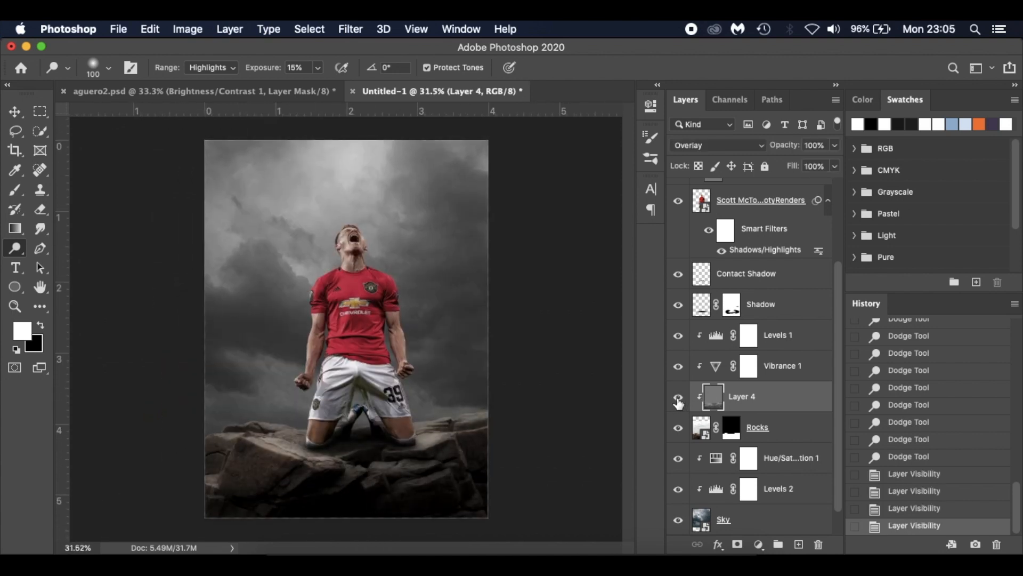
Check the player's shadow on the rocks with the Shadow layer hidden and shown
{"action": "scroll", "coordinate": [435, 466], "scroll_direction": "up", "scroll_amount": 4}
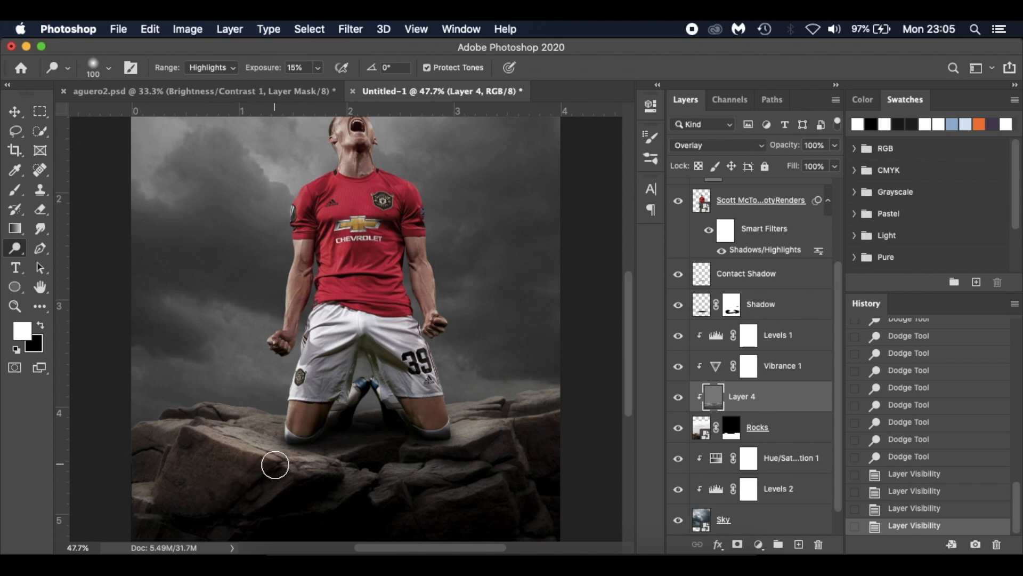
{"action": "key", "text": "v"}
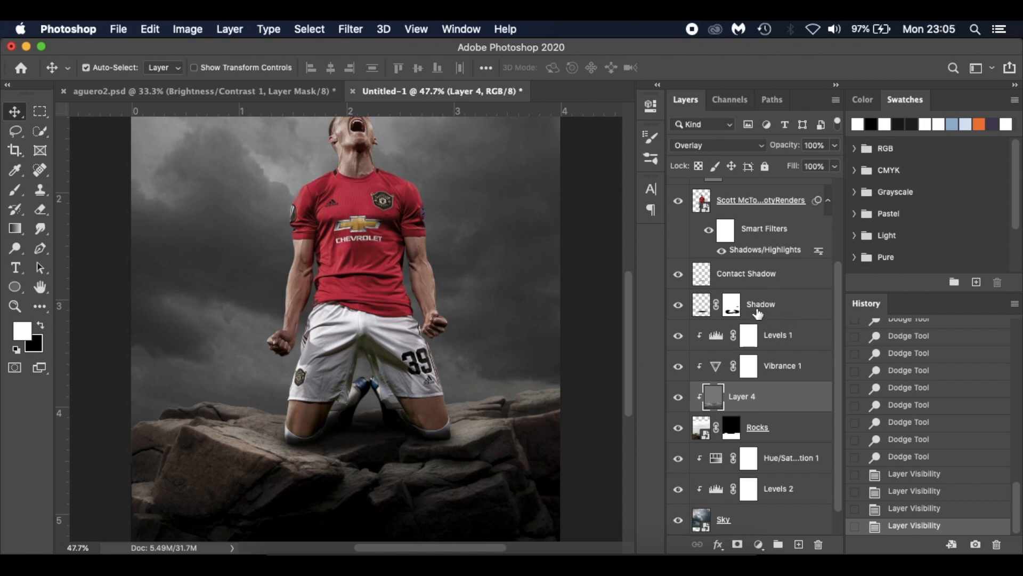
{"action": "left_click", "coordinate": [678, 304]}
{"action": "left_click", "coordinate": [678, 304]}
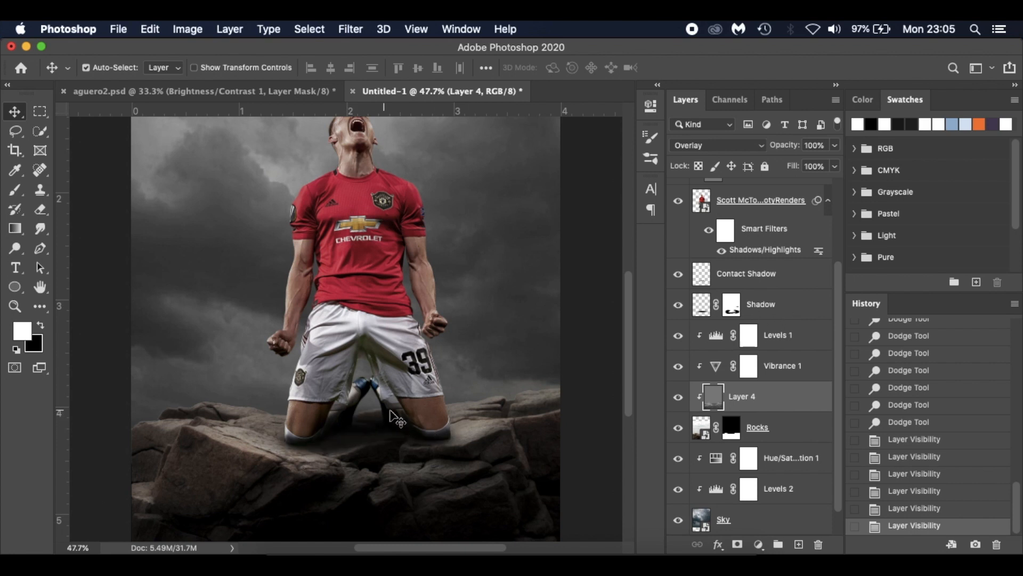
Clip the Shadow and Contact Shadow layers to the Rocks layer
{"action": "left_click_drag", "start_coordinate": [768, 332], "coordinate": [786, 316]}
{"action": "left_click", "coordinate": [787, 316], "text": "alt"}
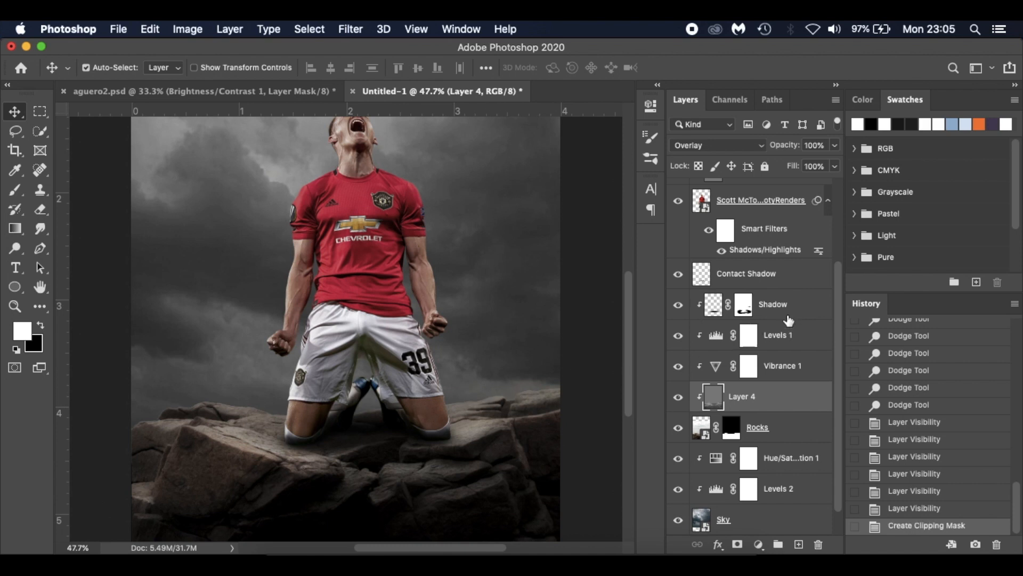
{"action": "left_click", "coordinate": [792, 284], "text": "alt"}
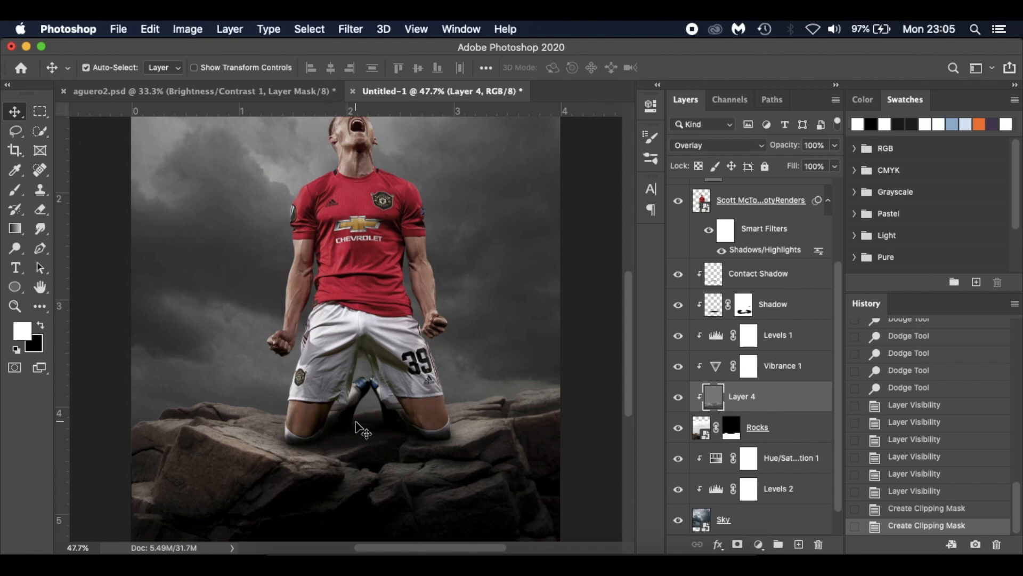
Add a Color Lookup adjustment layer above Layer 3, at the top of the stack, with the FuturisticBleak.3DL 3D LUT
{"action": "scroll", "coordinate": [357, 427], "scroll_direction": "up", "scroll_amount": 5}
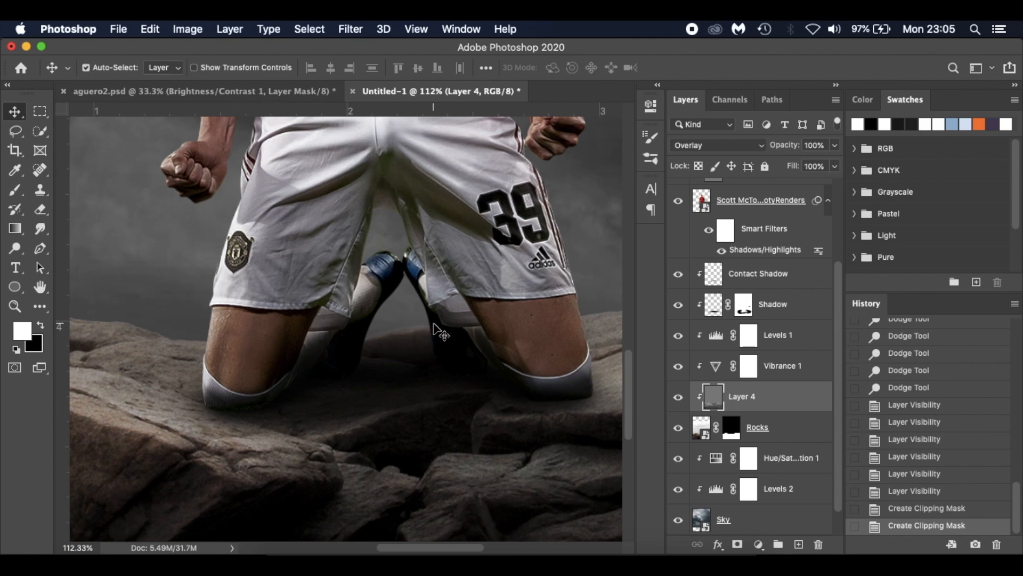
{"action": "scroll", "coordinate": [440, 331], "scroll_direction": "down", "scroll_amount": 3}
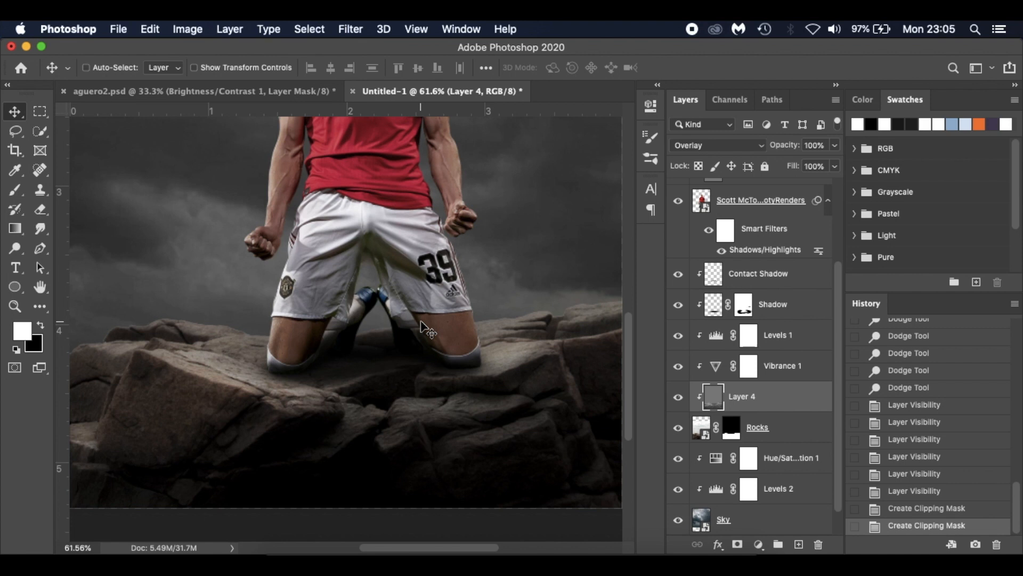
{"action": "scroll", "coordinate": [426, 328], "scroll_direction": "down", "scroll_amount": 3}
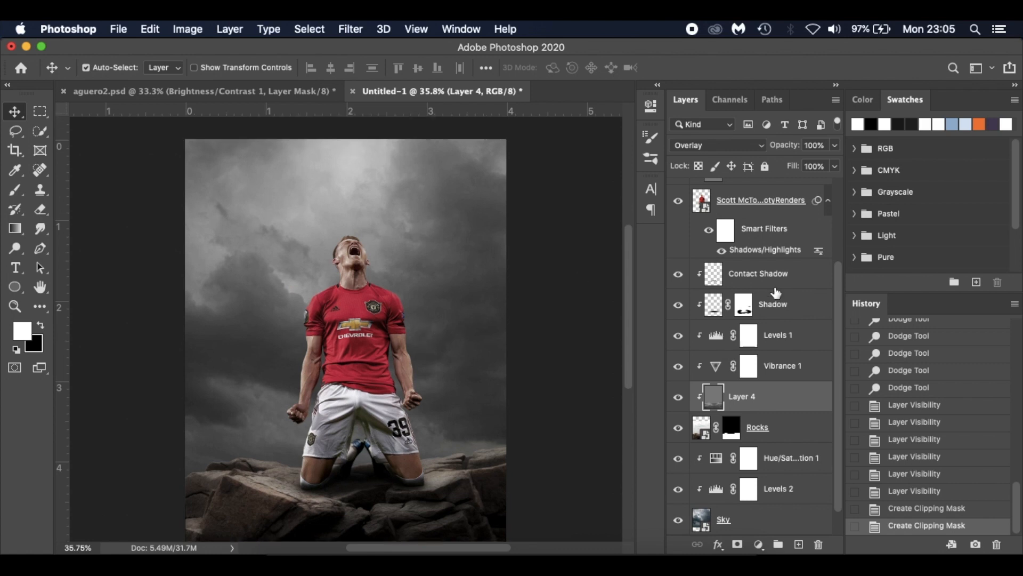
{"action": "scroll", "coordinate": [774, 293], "scroll_direction": "up", "scroll_amount": 3}
{"action": "left_click", "coordinate": [801, 197]}
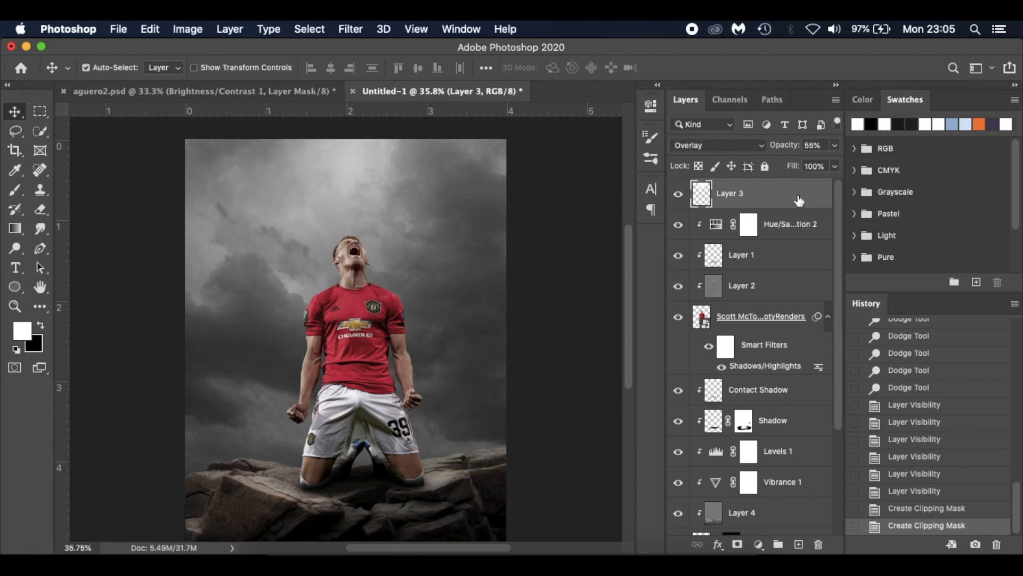
{"action": "left_click", "coordinate": [758, 544]}
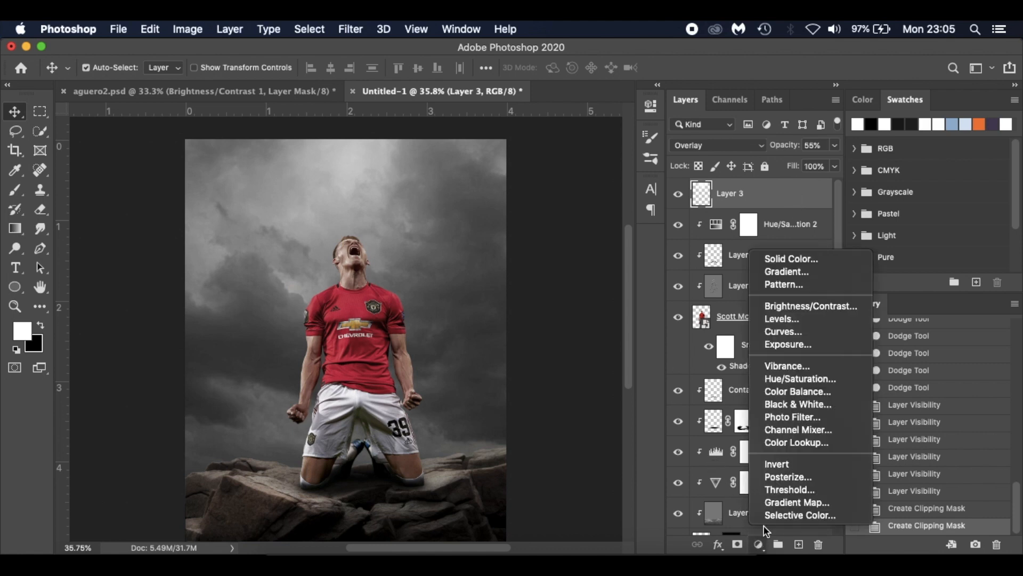
{"action": "left_click", "coordinate": [797, 443]}
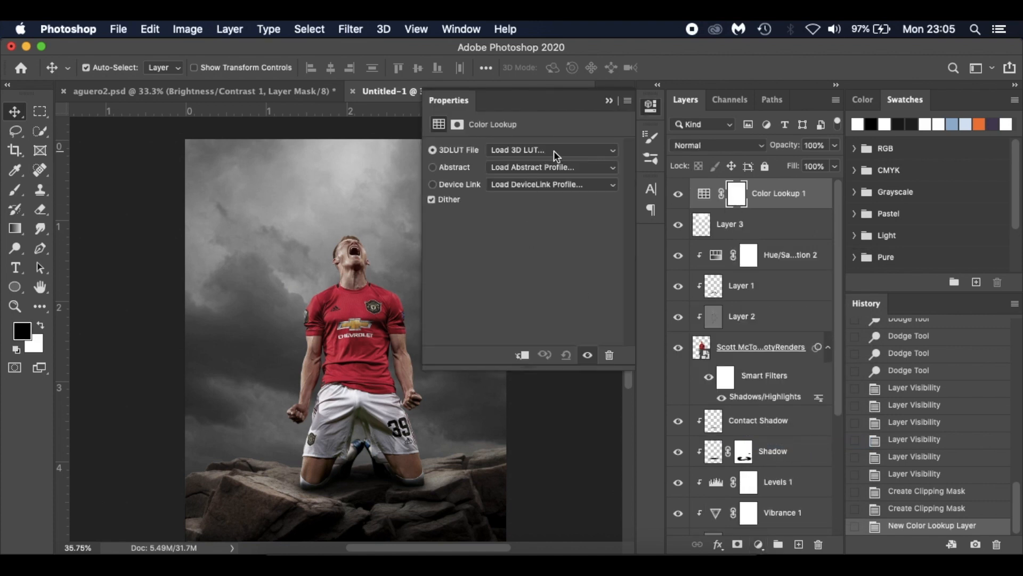
{"action": "left_click", "coordinate": [554, 149]}
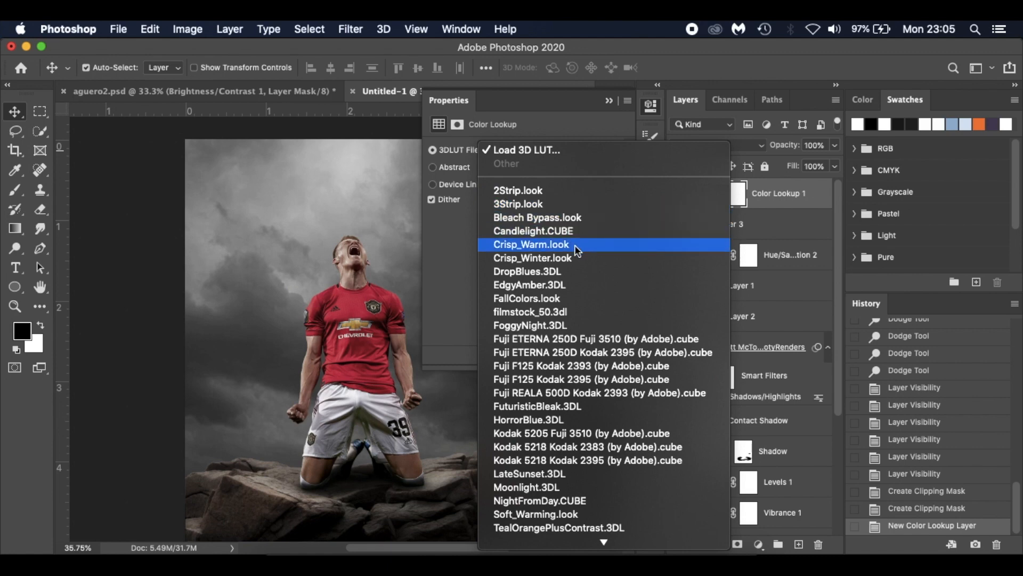
{"action": "left_click", "coordinate": [585, 408]}
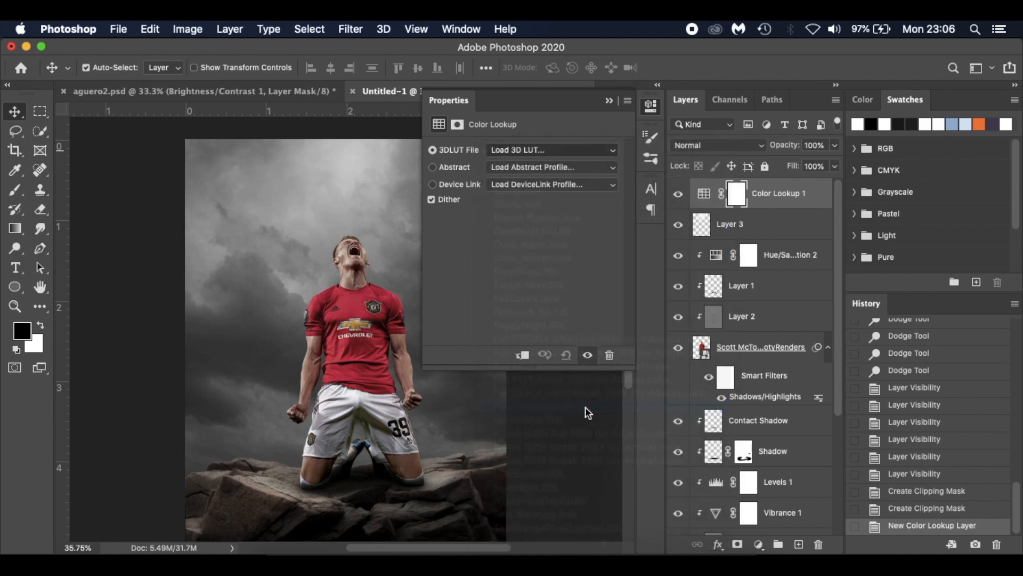
{"action": "left_click", "coordinate": [609, 103]}
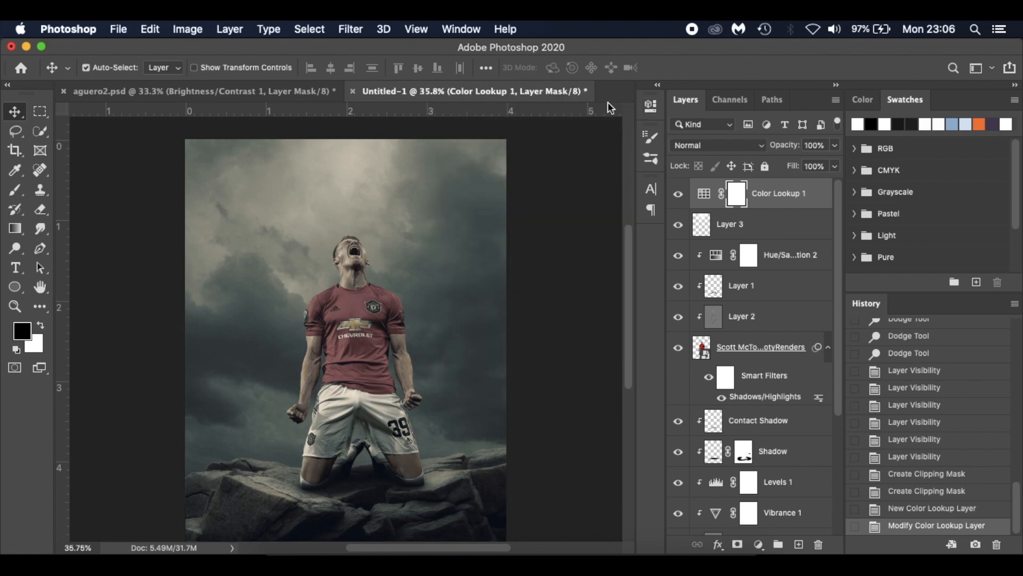
Set the Color Lookup 1 layer to Color blend mode at 50% opacity and compare the image with it hidden and shown
{"action": "left_click", "coordinate": [724, 148]}
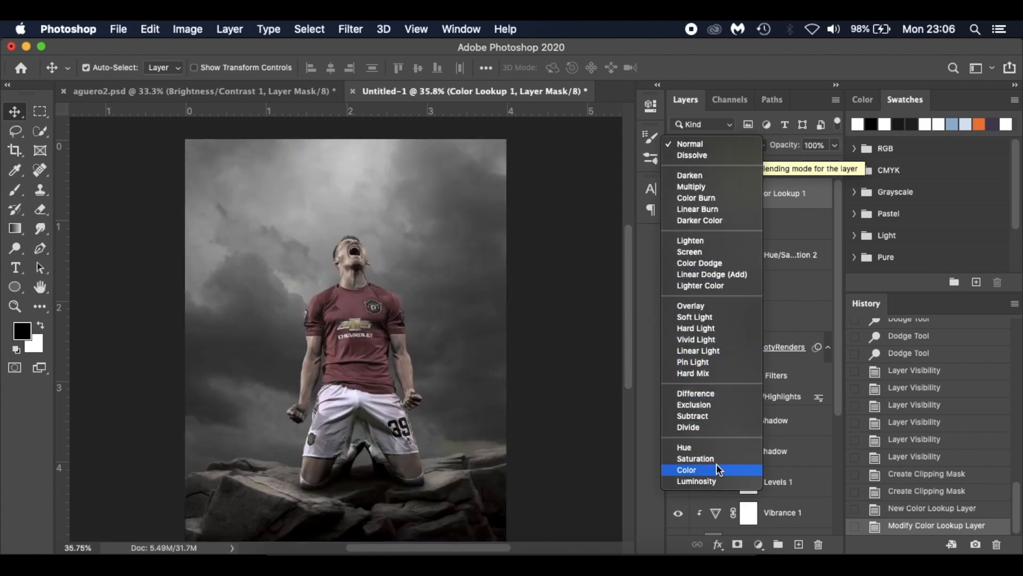
{"action": "left_click", "coordinate": [715, 468]}
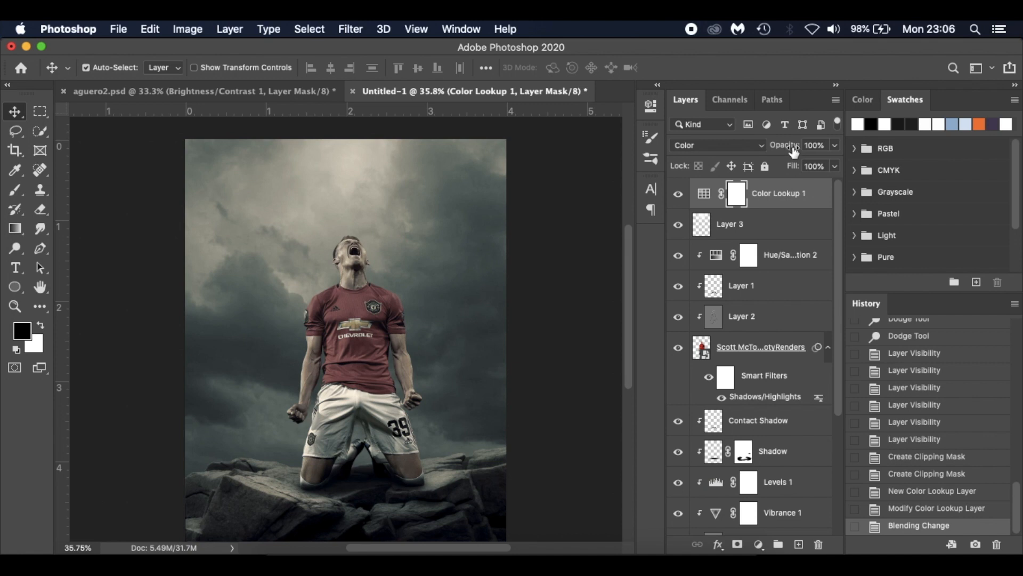
{"action": "left_click_drag", "start_coordinate": [794, 149], "coordinate": [762, 148]}
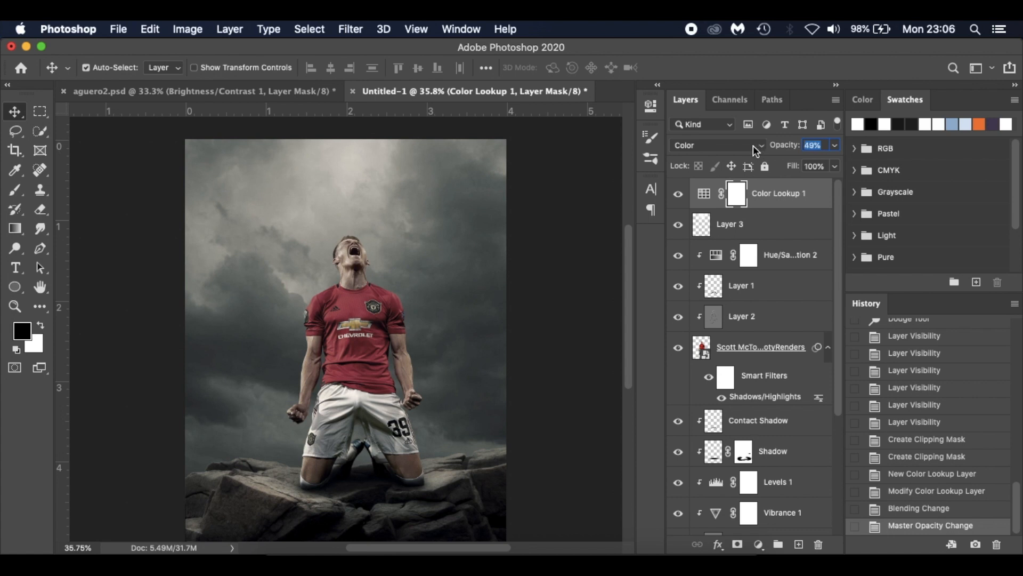
{"action": "left_click", "coordinate": [678, 194]}
{"action": "left_click", "coordinate": [678, 194]}
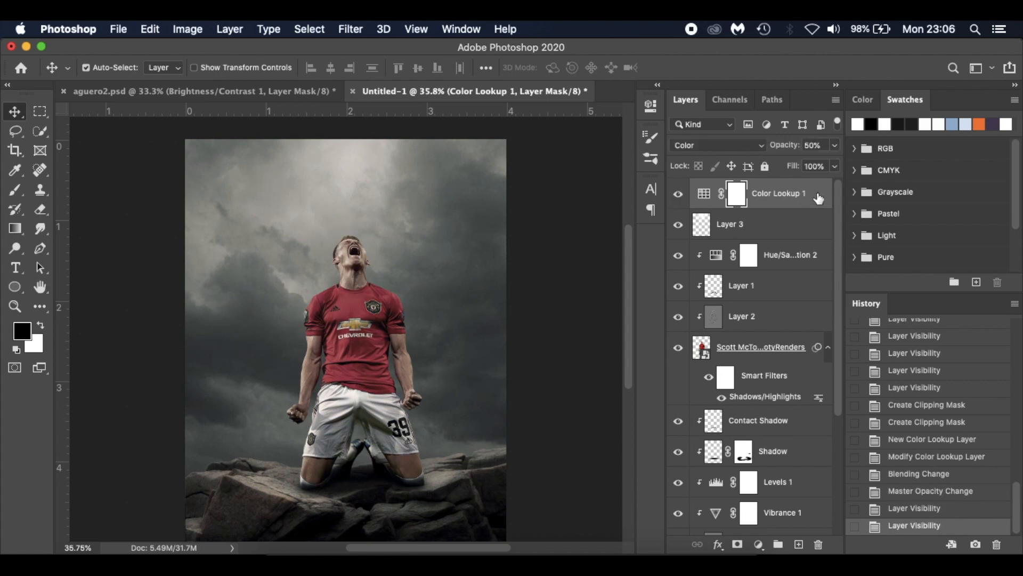
Add a second Color Lookup adjustment layer on top with the Candlelight.CUBE 3D LUT
{"action": "key", "text": "x"}
{"action": "left_click", "coordinate": [759, 544]}
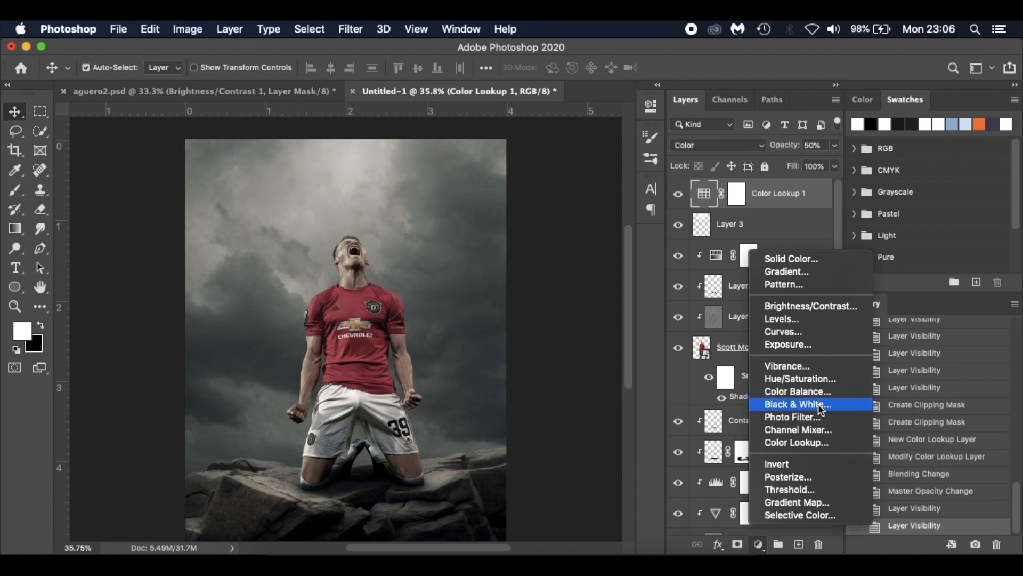
{"action": "left_click", "coordinate": [830, 442]}
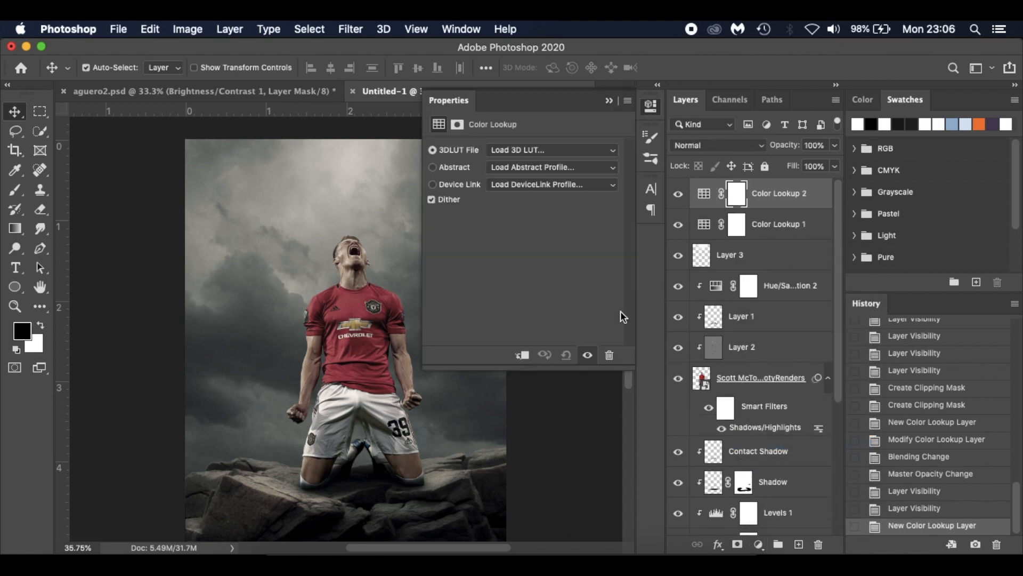
{"action": "left_click", "coordinate": [559, 151]}
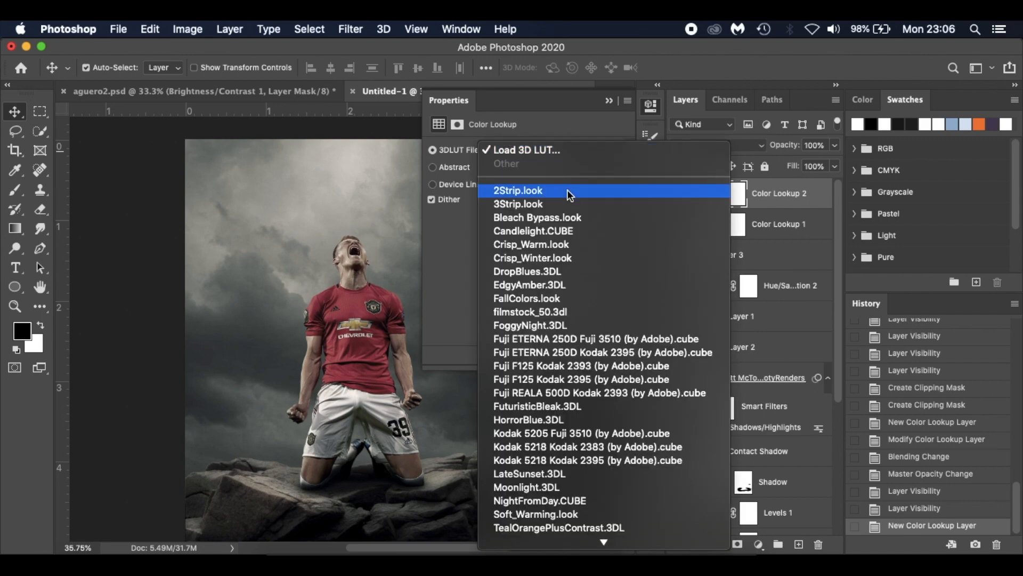
{"action": "left_click", "coordinate": [569, 230]}
{"action": "left_click", "coordinate": [564, 154]}
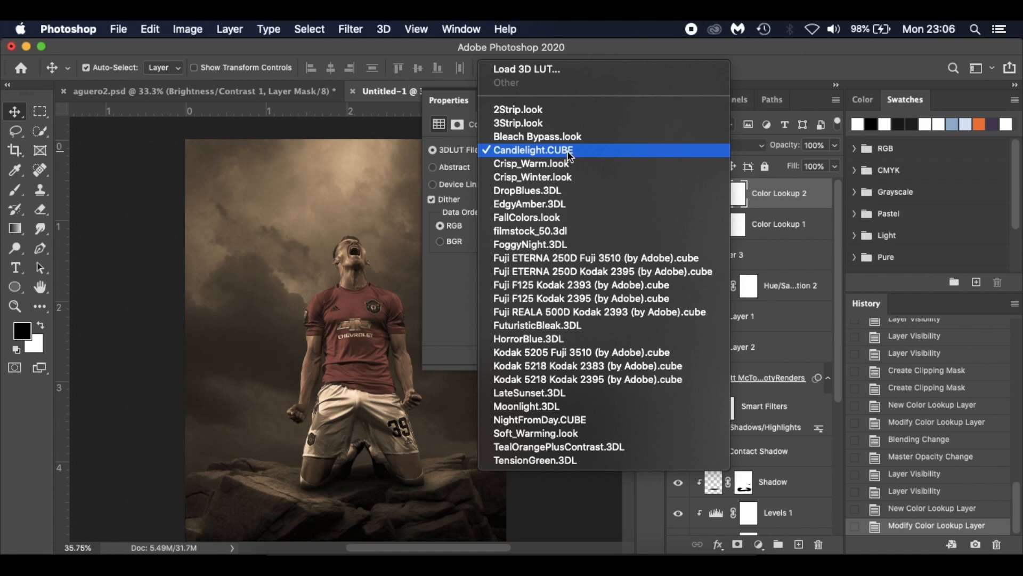
{"action": "left_click", "coordinate": [581, 156]}
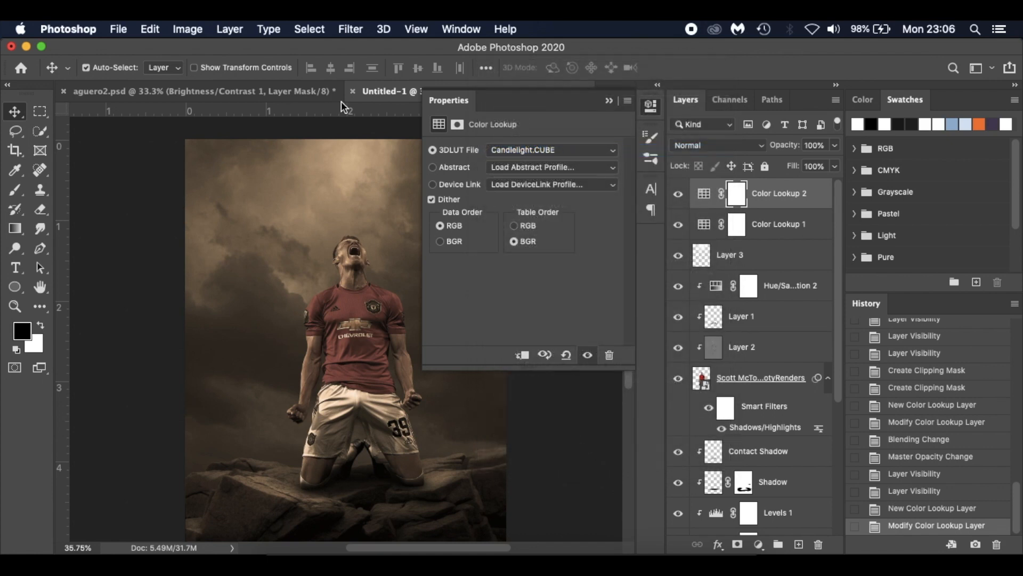
{"action": "left_click", "coordinate": [607, 102]}
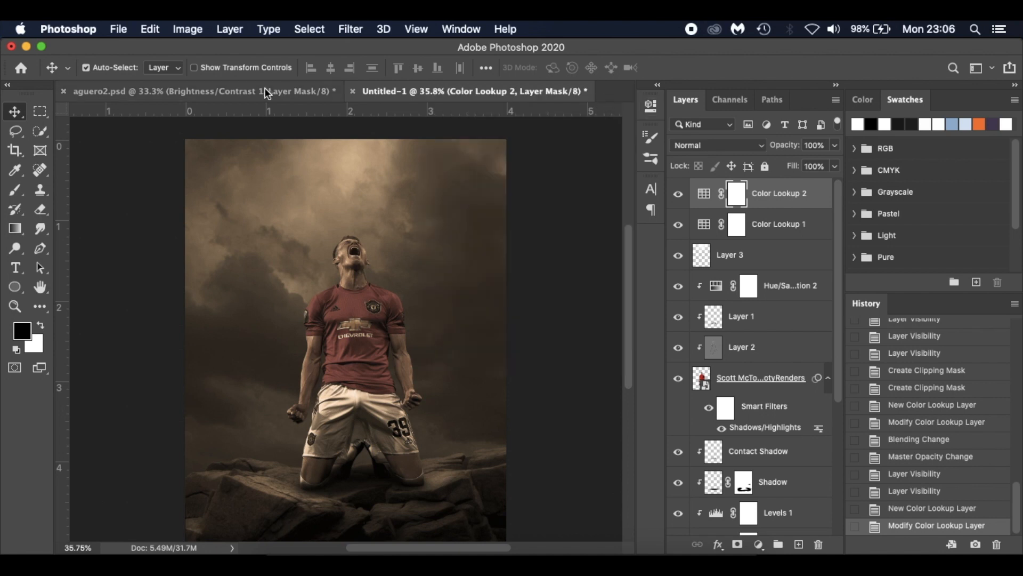
Check the LUT and blend mode of the Color Lookup 2 layer in aguero2.psd, and return to the Untitled-1 document
{"action": "left_click", "coordinate": [188, 89]}
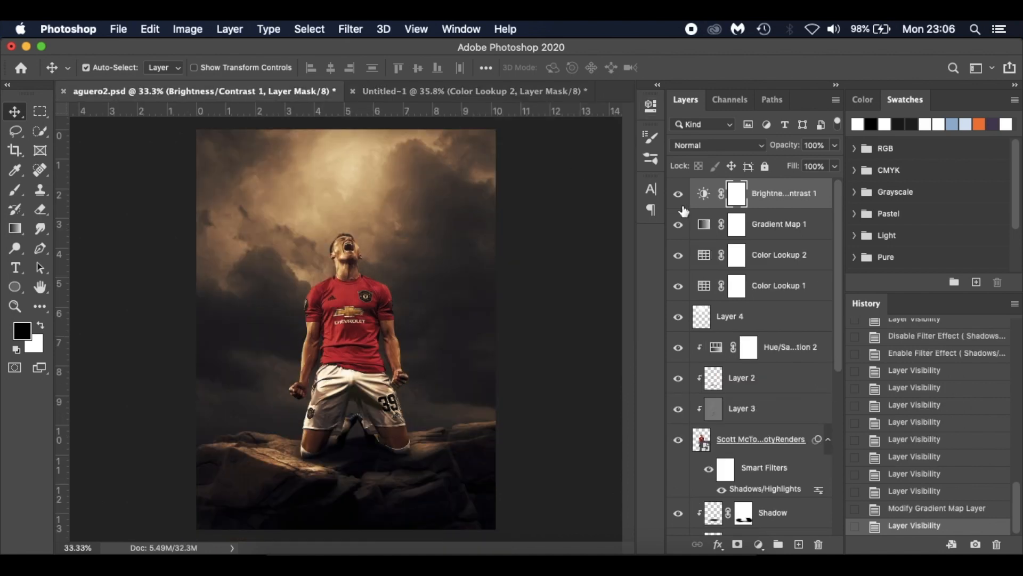
{"action": "left_click", "coordinate": [711, 259]}
{"action": "double_click", "coordinate": [703, 258]}
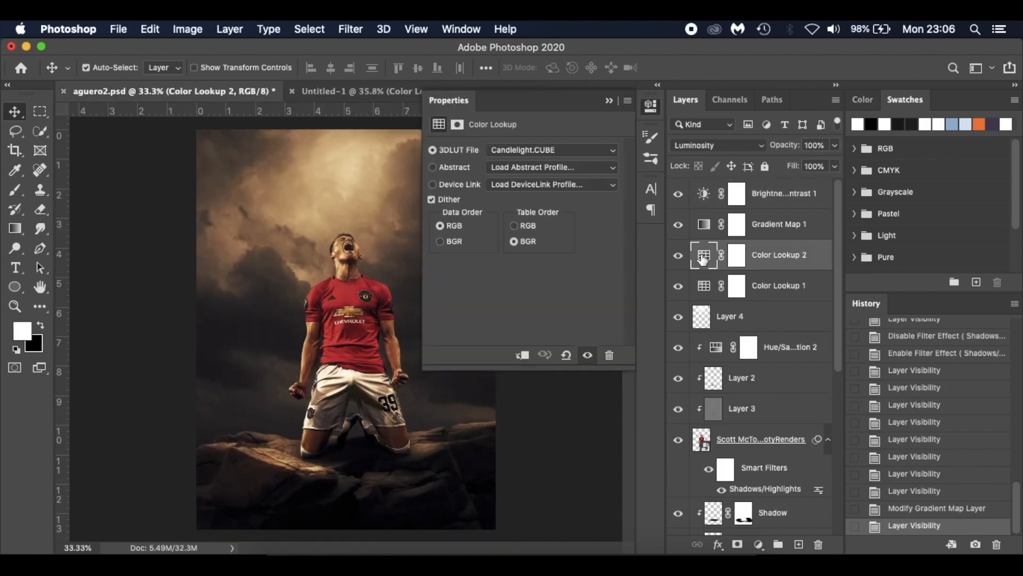
{"action": "left_click", "coordinate": [607, 102]}
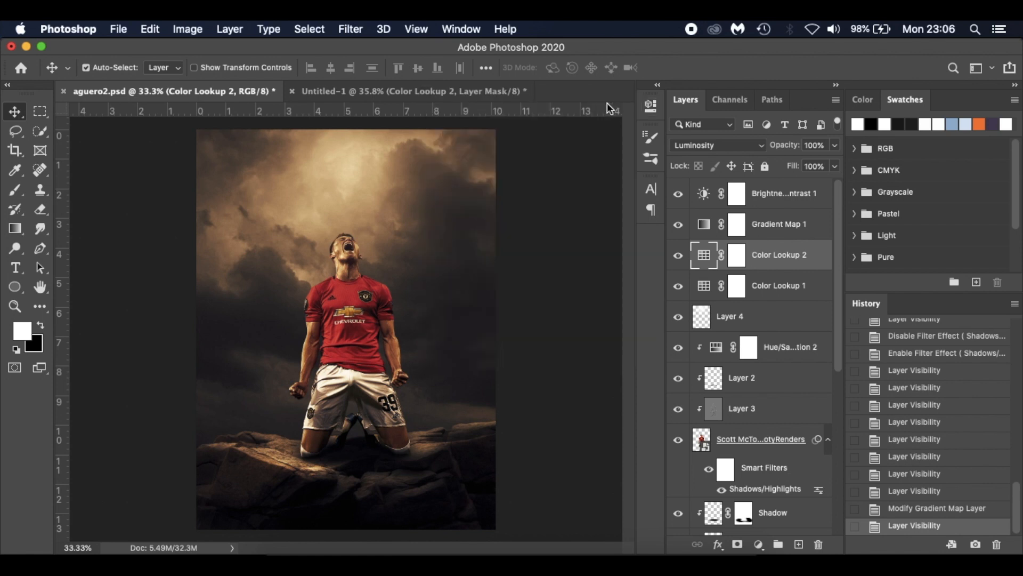
{"action": "left_click", "coordinate": [360, 91]}
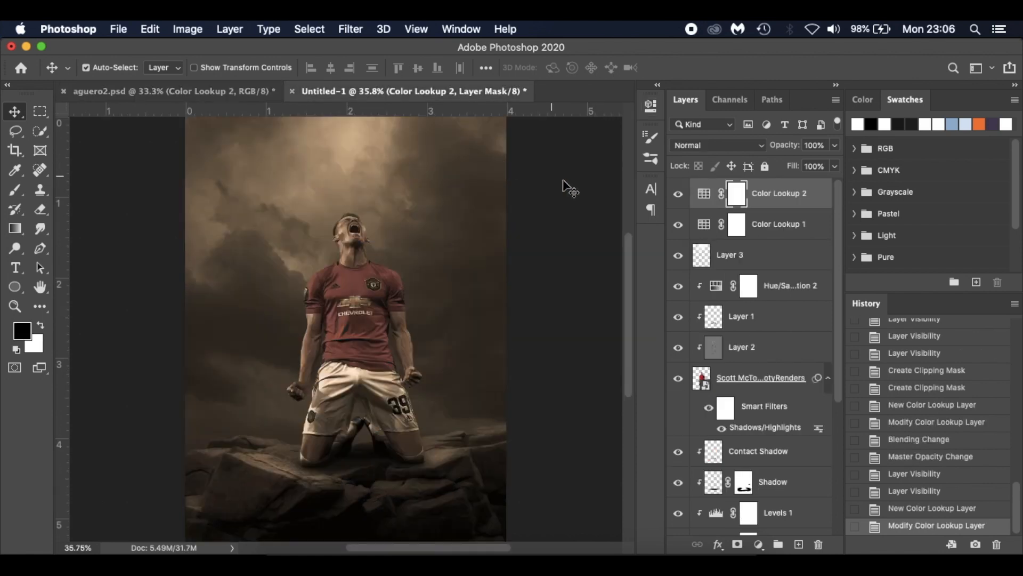
Set the Color Lookup 2 layer to Luminosity blend mode and compare the image with both Color Lookup layers hidden and shown
{"action": "left_click", "coordinate": [748, 151]}
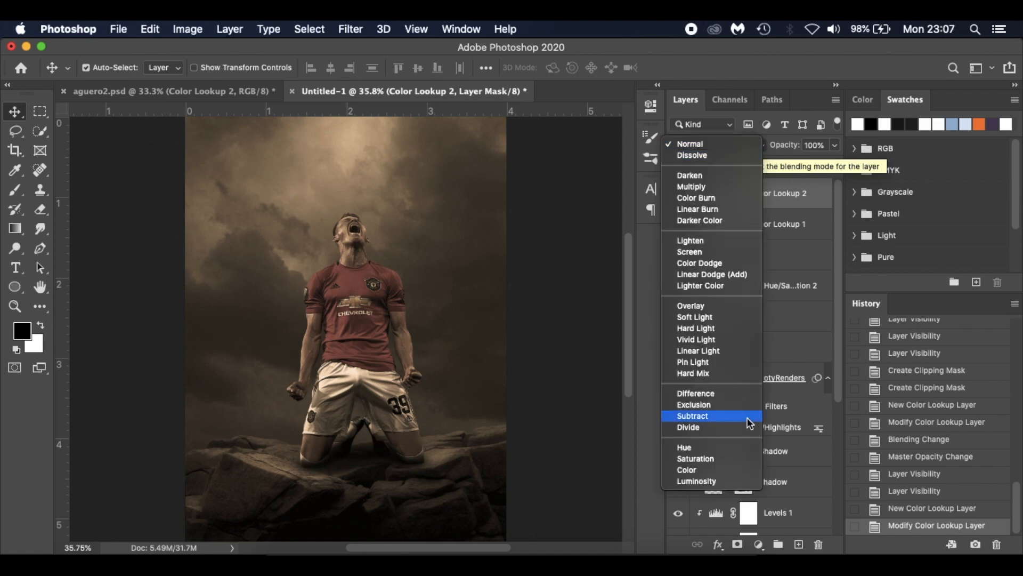
{"action": "left_click", "coordinate": [730, 482]}
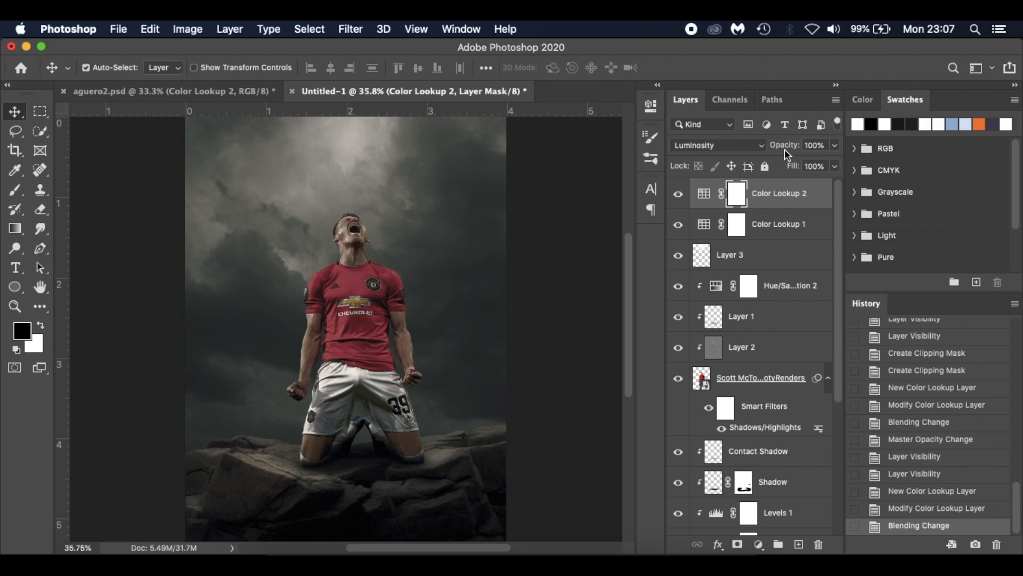
{"action": "left_click", "coordinate": [678, 194]}
{"action": "left_click", "coordinate": [678, 225]}
{"action": "left_click", "coordinate": [678, 224]}
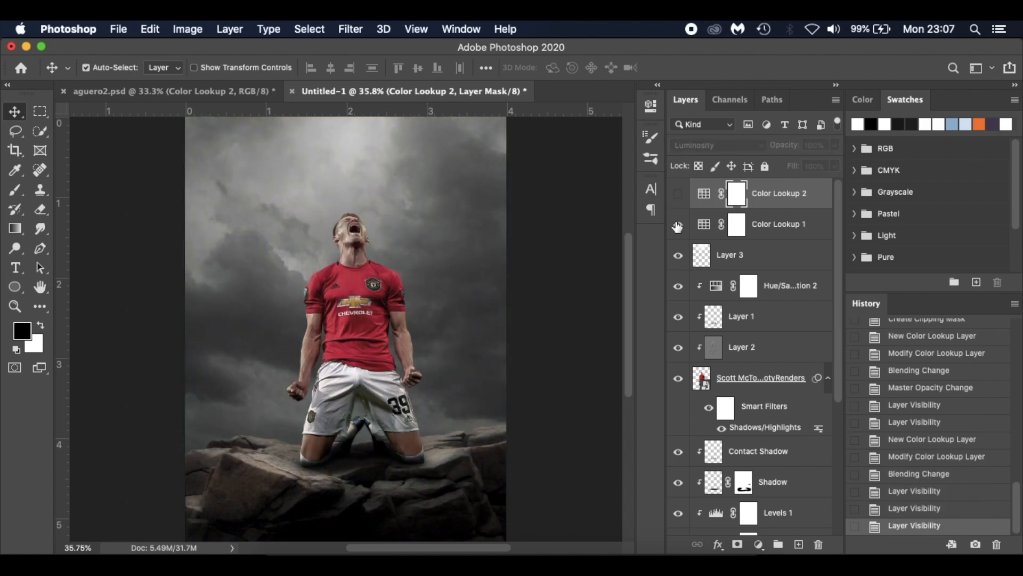
{"action": "left_click", "coordinate": [678, 194]}
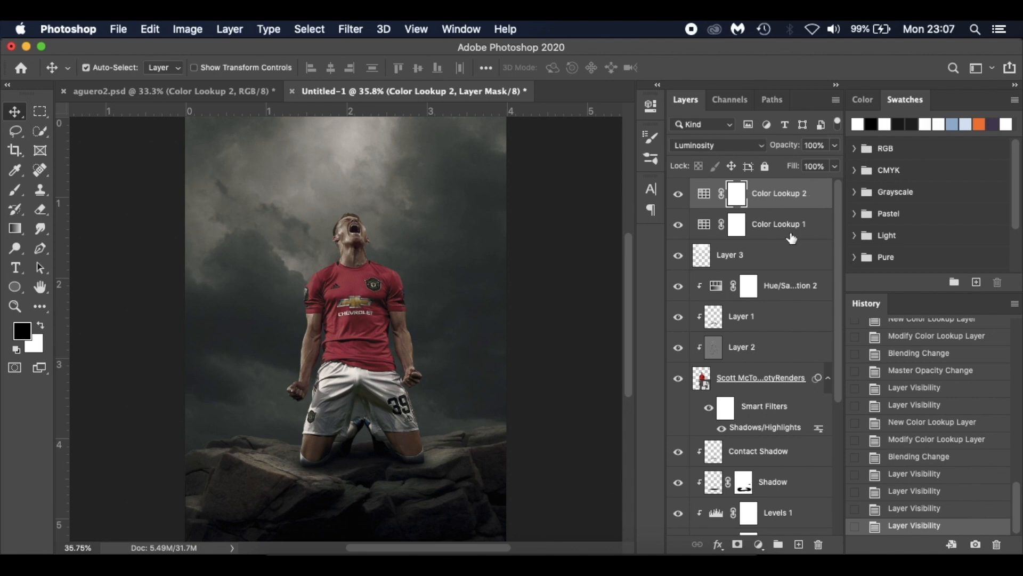
Add a Gradient Map adjustment layer on top and set the gradient's black stop to colour 483e57
{"action": "left_click", "coordinate": [758, 544]}
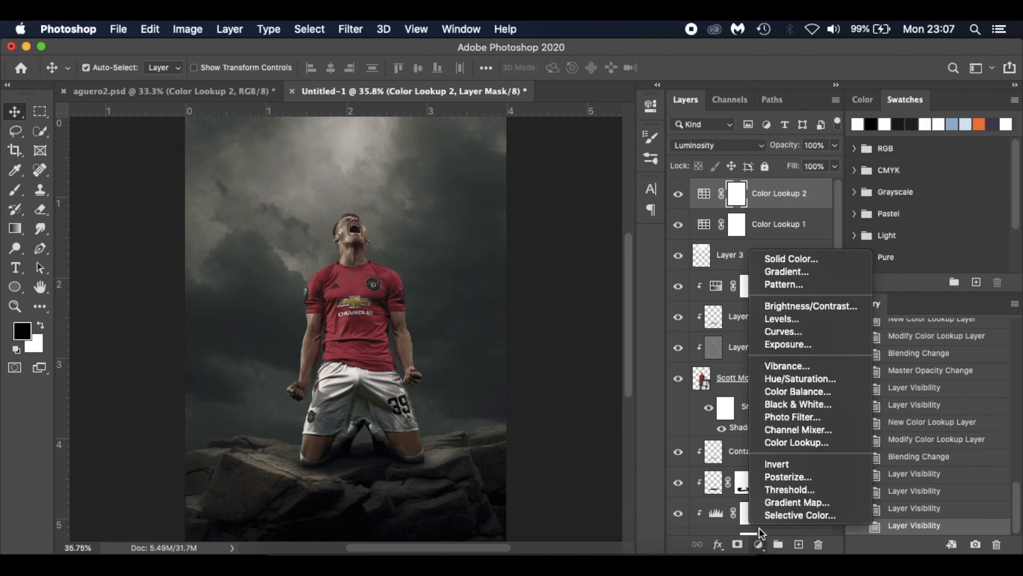
{"action": "left_click", "coordinate": [774, 504]}
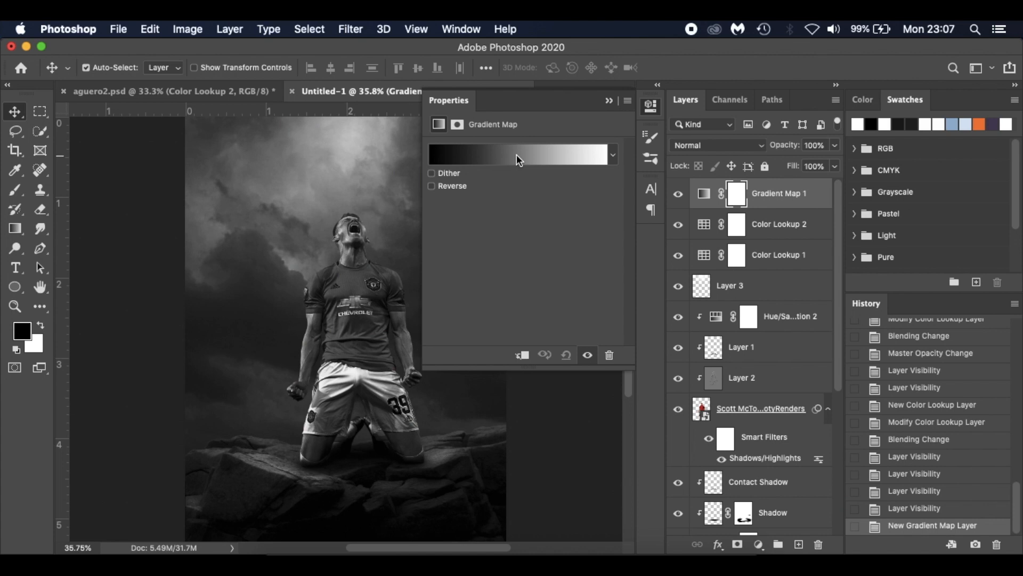
{"action": "left_click", "coordinate": [517, 155]}
{"action": "double_click", "coordinate": [367, 363]}
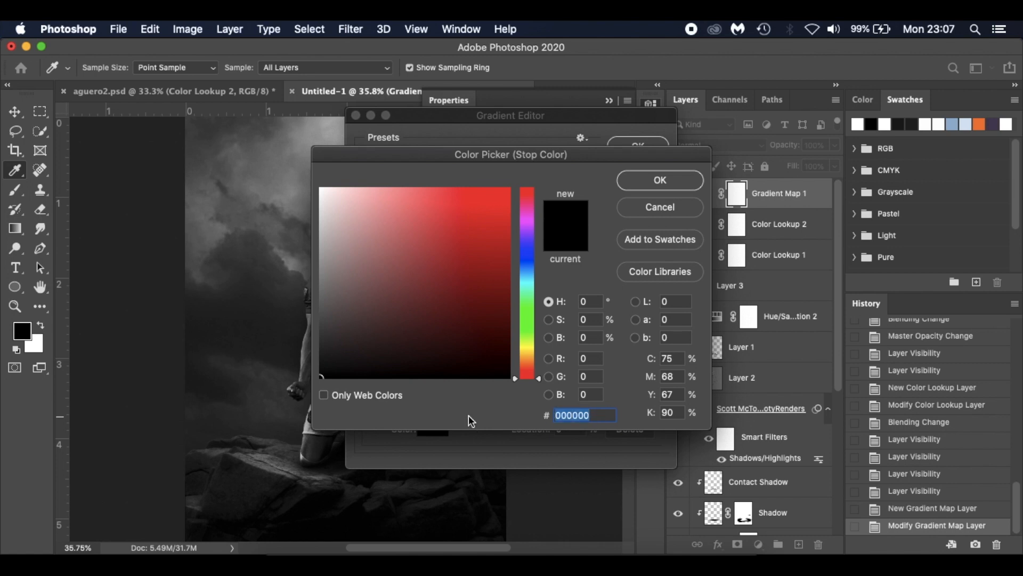
{"action": "type", "text": "483"}
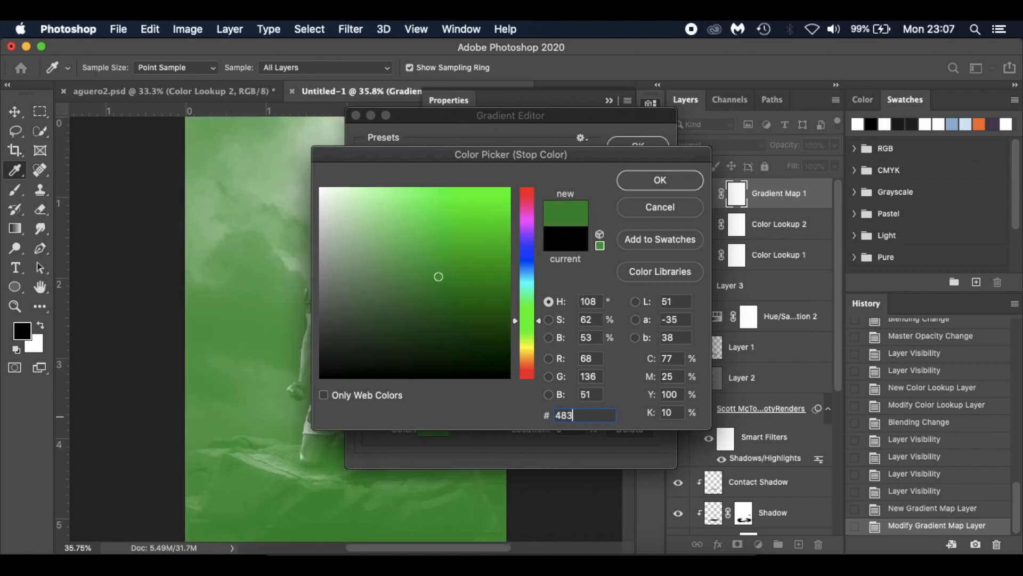
{"action": "type", "text": "e57"}
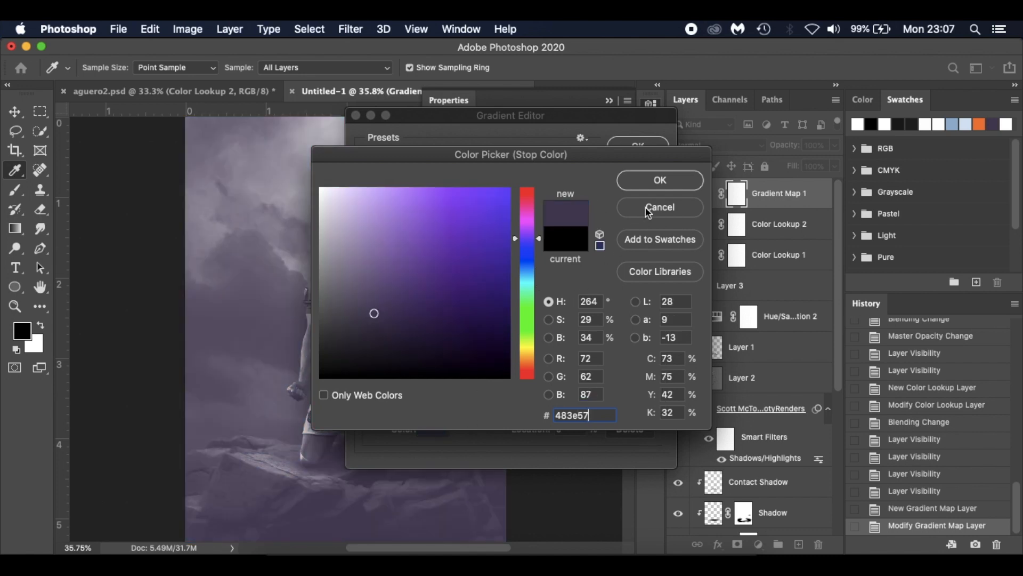
{"action": "left_click", "coordinate": [657, 184]}
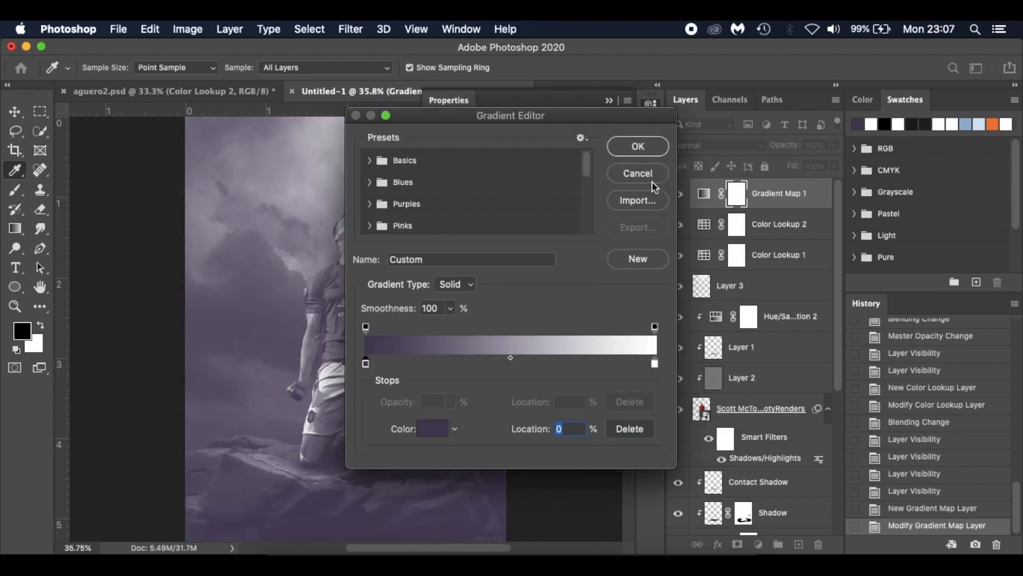
Set the gradient's white end stop to colour ff7c00
{"action": "double_click", "coordinate": [656, 366]}
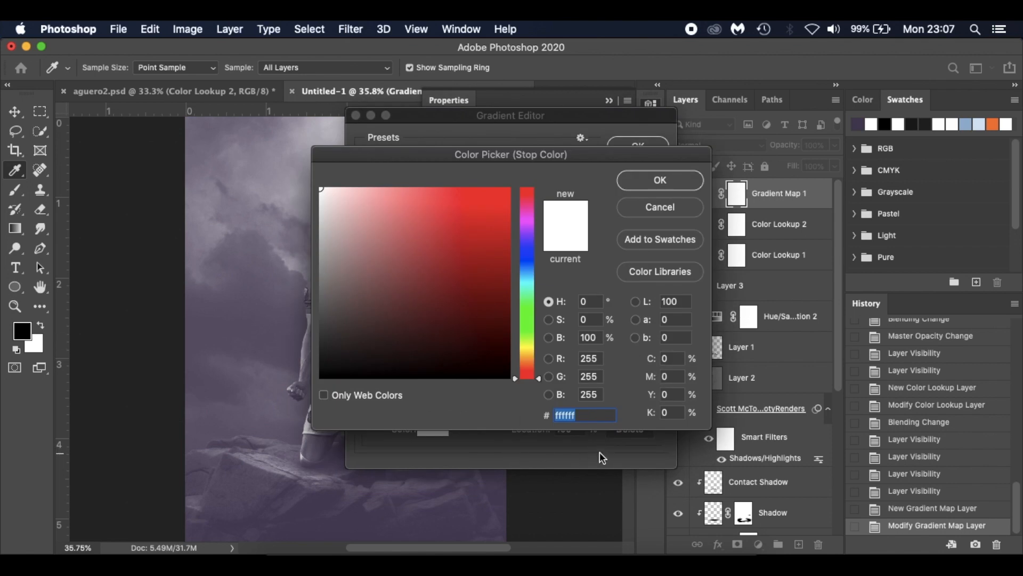
{"action": "type", "text": "ff7"}
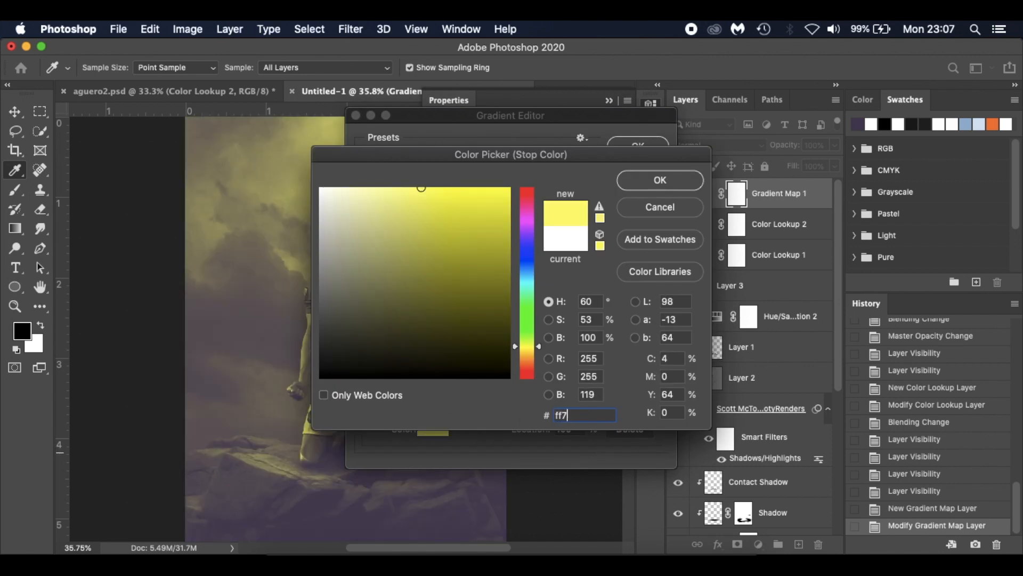
{"action": "type", "text": "c00"}
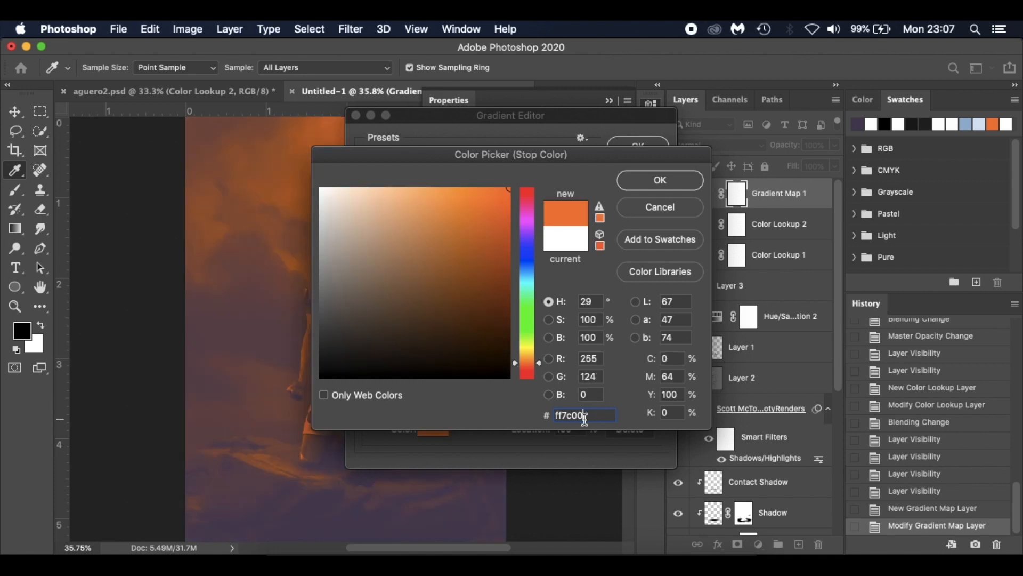
{"action": "left_click", "coordinate": [661, 180]}
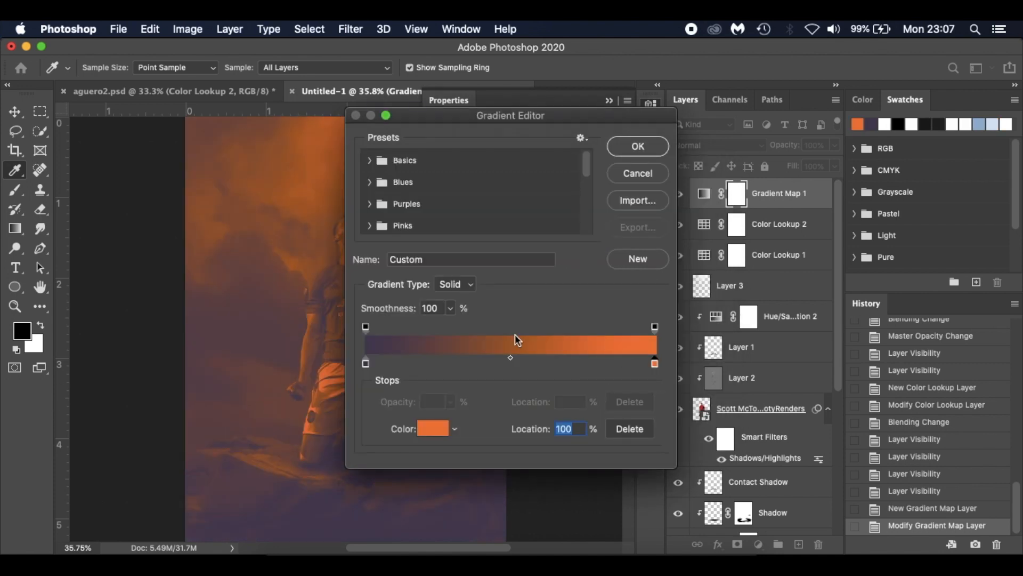
Recheck the colours of both gradient stops and accept the purple-to-orange gradient for the Gradient Map layer
{"action": "double_click", "coordinate": [364, 361]}
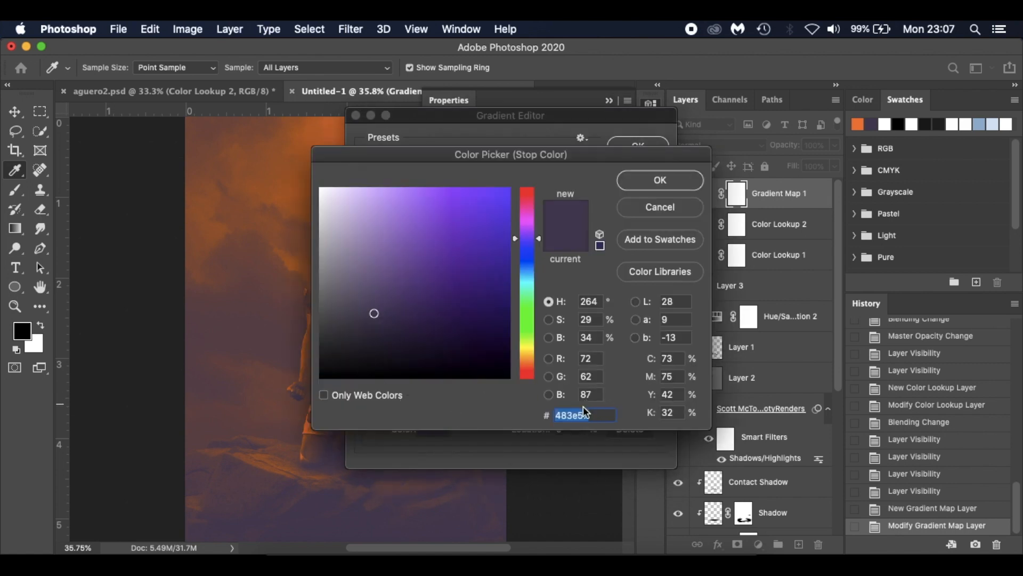
{"action": "left_click", "coordinate": [663, 184]}
{"action": "double_click", "coordinate": [655, 365]}
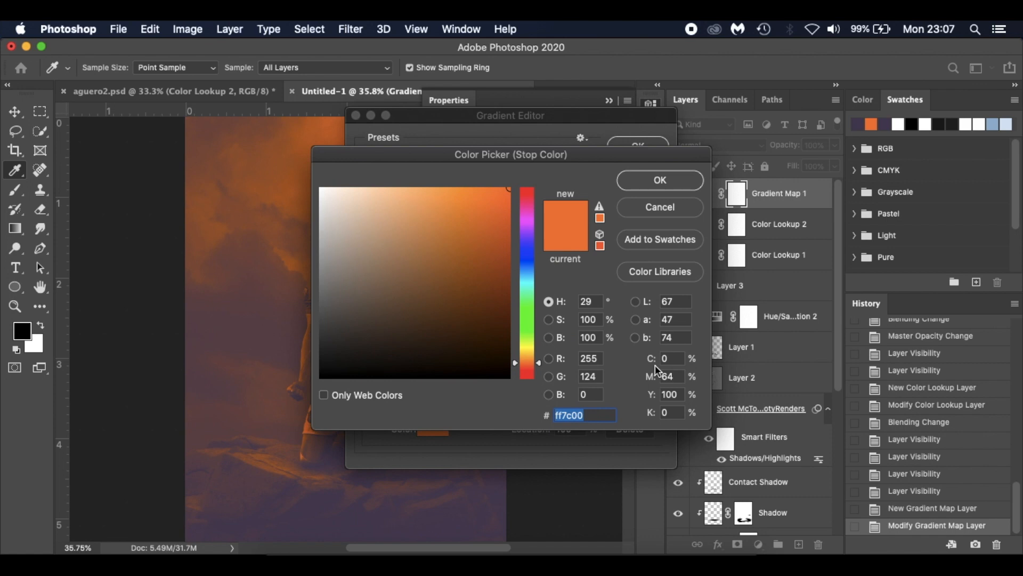
{"action": "left_click", "coordinate": [661, 184]}
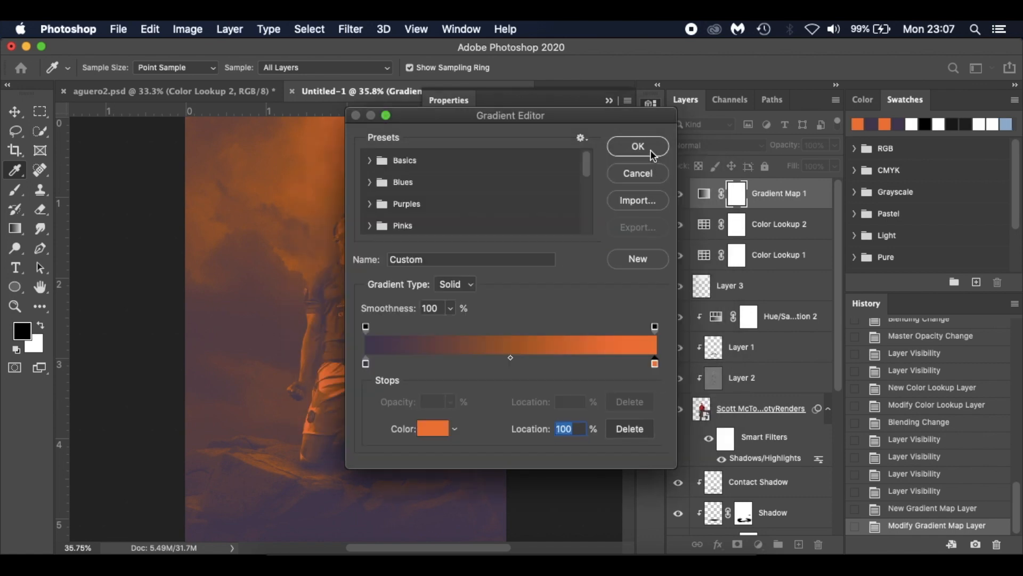
{"action": "left_click", "coordinate": [638, 146]}
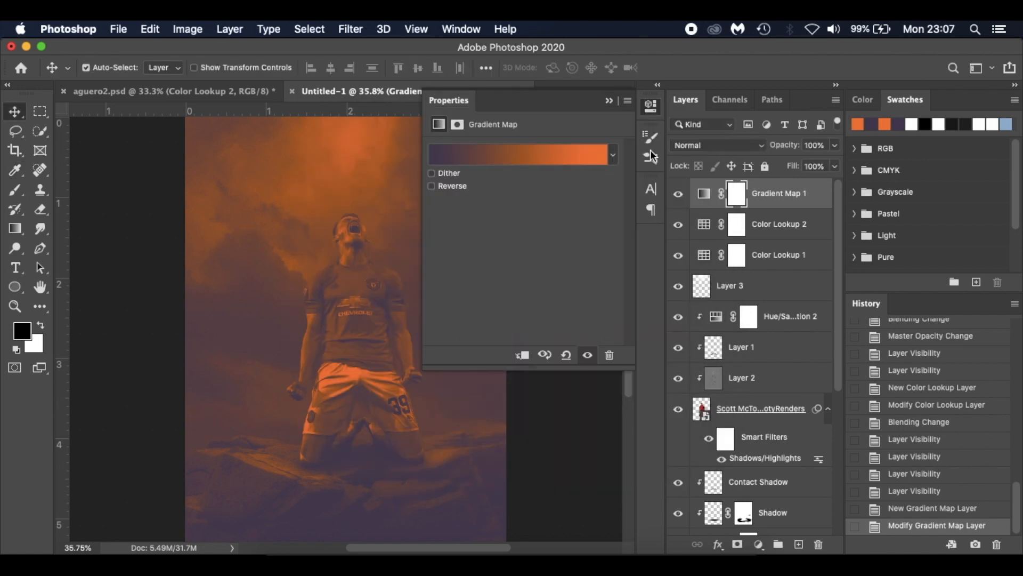
{"action": "left_click", "coordinate": [611, 101]}
Check the Gradient Map layer in aguero2.psd and set the one in Untitled-1 to Soft Light blend mode at 80% opacity
{"action": "left_click", "coordinate": [250, 89]}
{"action": "left_click", "coordinate": [772, 225]}
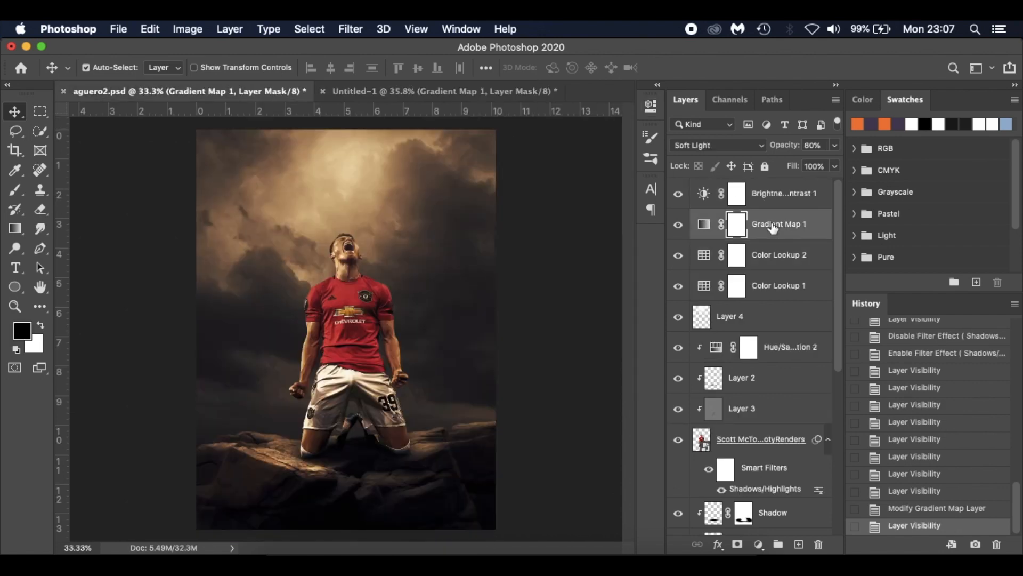
{"action": "left_click", "coordinate": [366, 92]}
{"action": "left_click", "coordinate": [739, 145]}
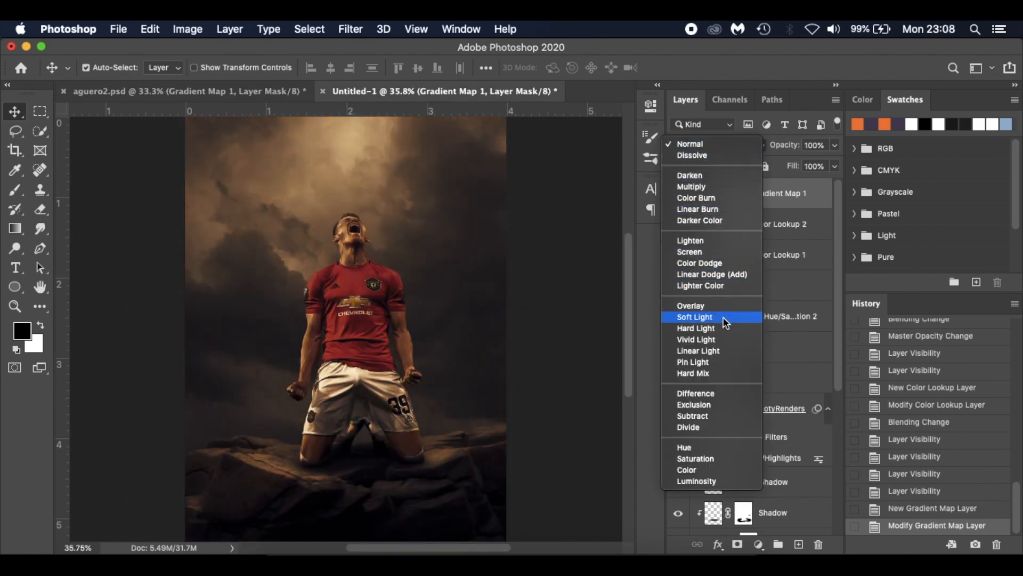
{"action": "left_click", "coordinate": [724, 316]}
{"action": "left_click_drag", "start_coordinate": [789, 152], "coordinate": [773, 152]}
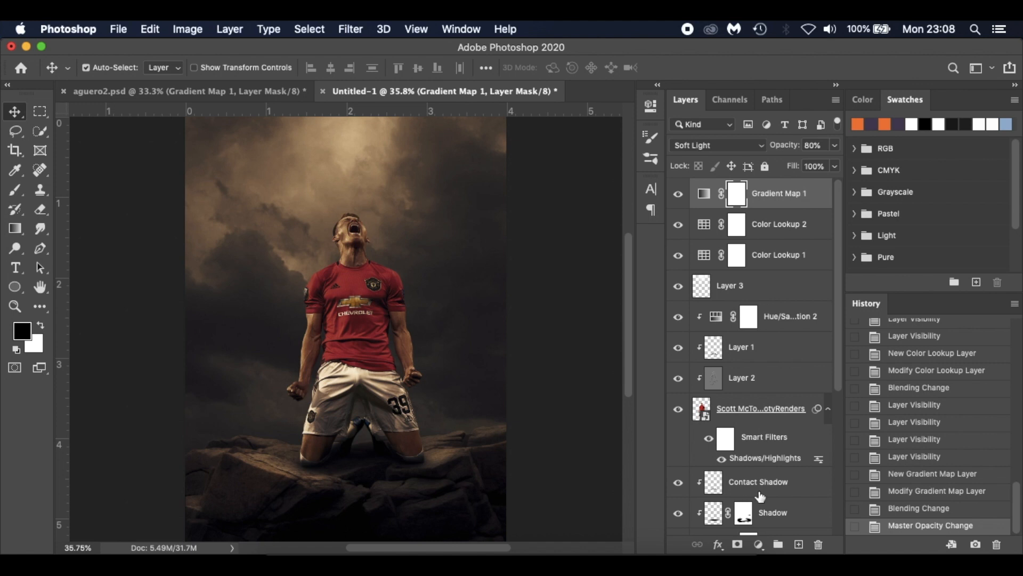
Add a Brightness/Contrast adjustment layer on top with brightness 32 and contrast 34
{"action": "left_click", "coordinate": [759, 544]}
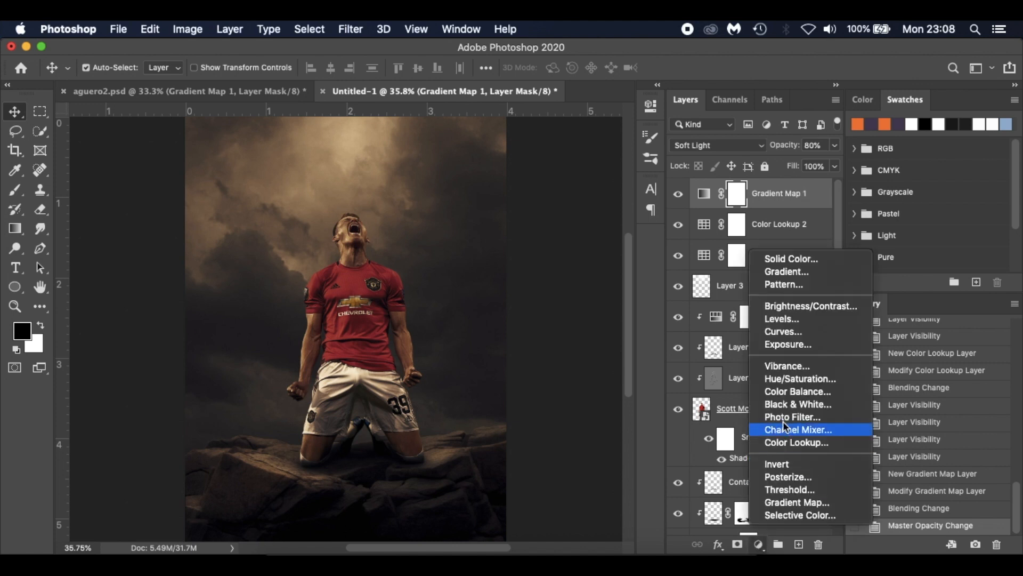
{"action": "left_click", "coordinate": [820, 307]}
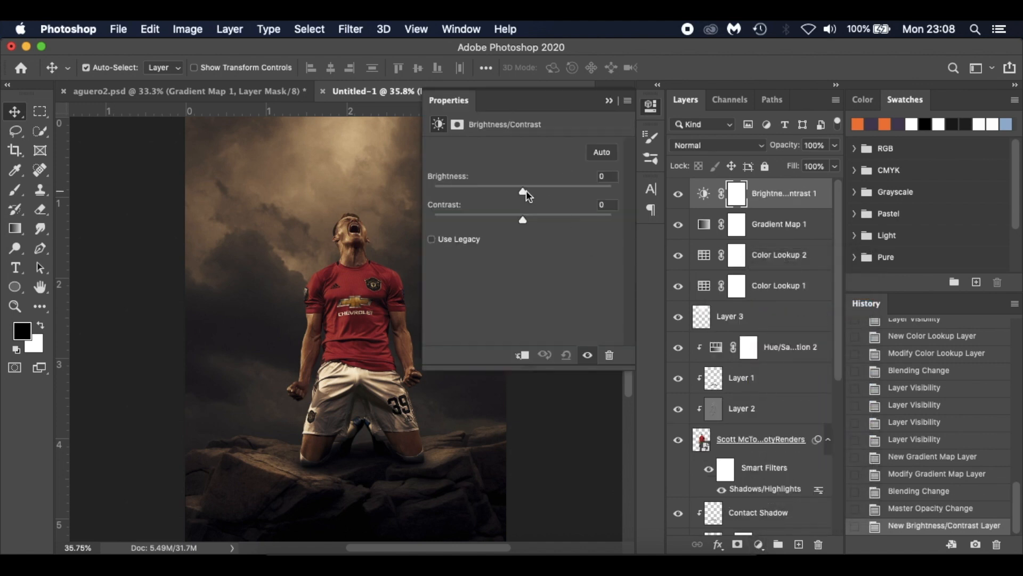
{"action": "left_click_drag", "start_coordinate": [522, 190], "coordinate": [551, 219]}
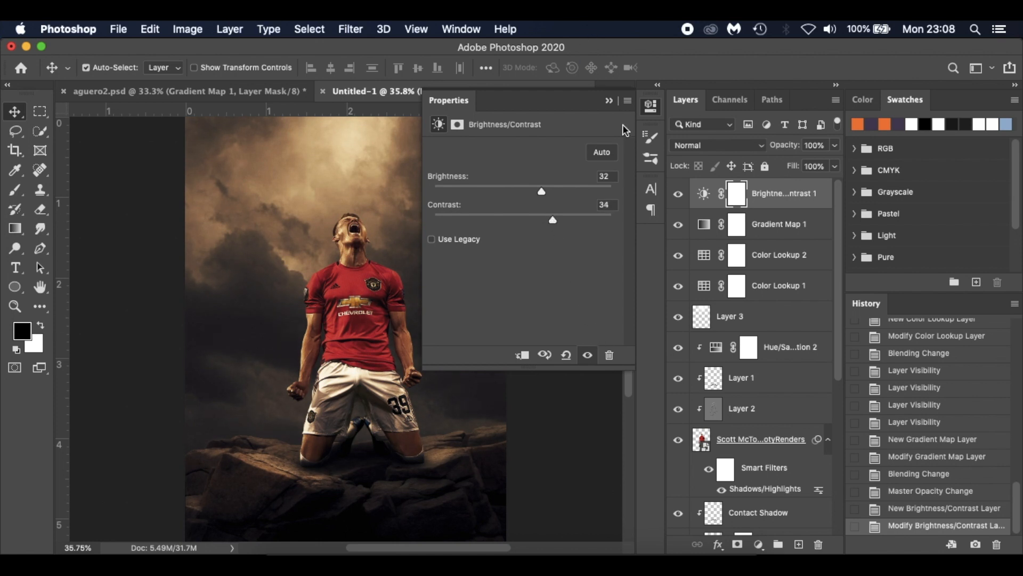
{"action": "left_click", "coordinate": [612, 100]}
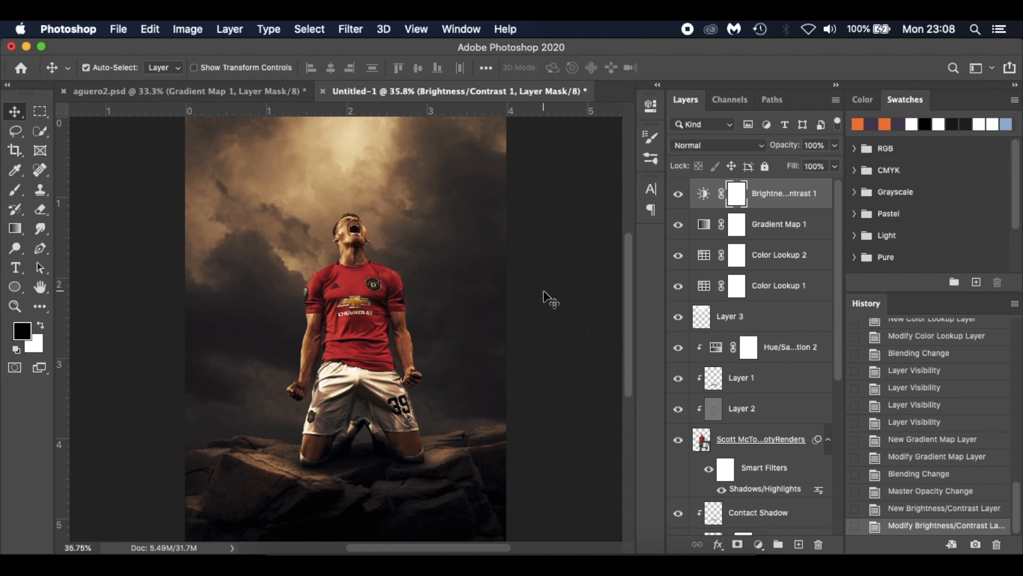
{"action": "scroll", "coordinate": [544, 291], "scroll_direction": "down", "scroll_amount": 2}
{"action": "key", "text": "super+0"}
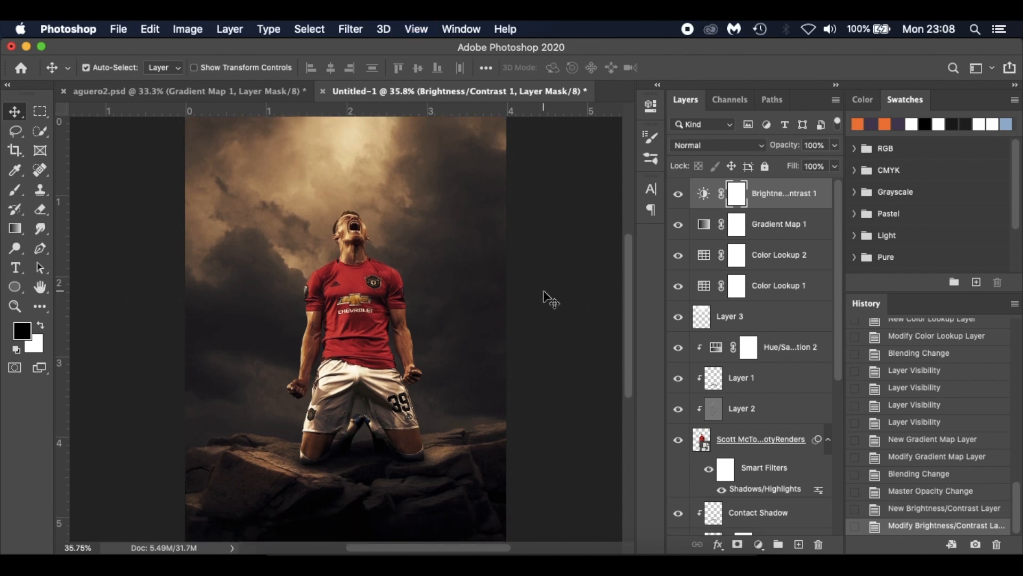